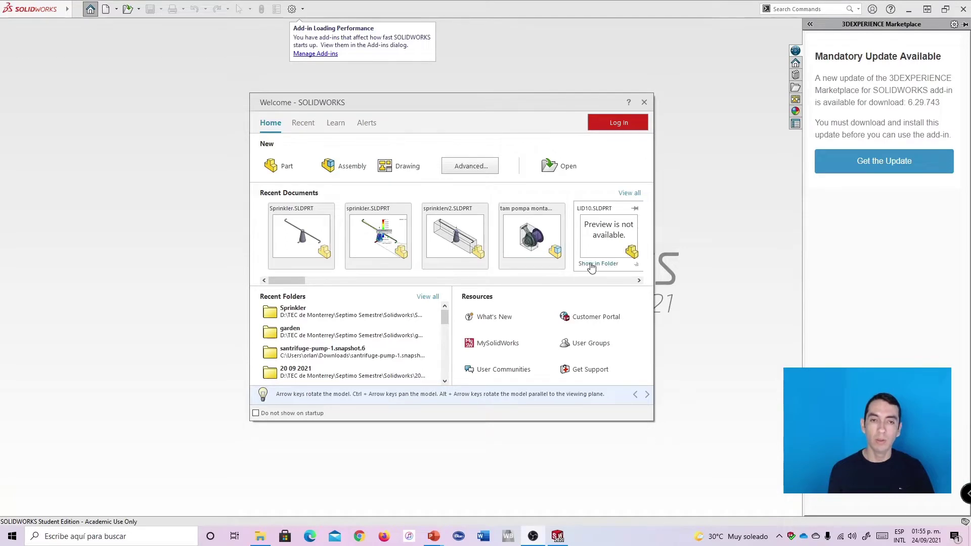
Create a new part and start a sketch on the Front Plane
{"action": "left_click", "coordinate": [282, 166]}
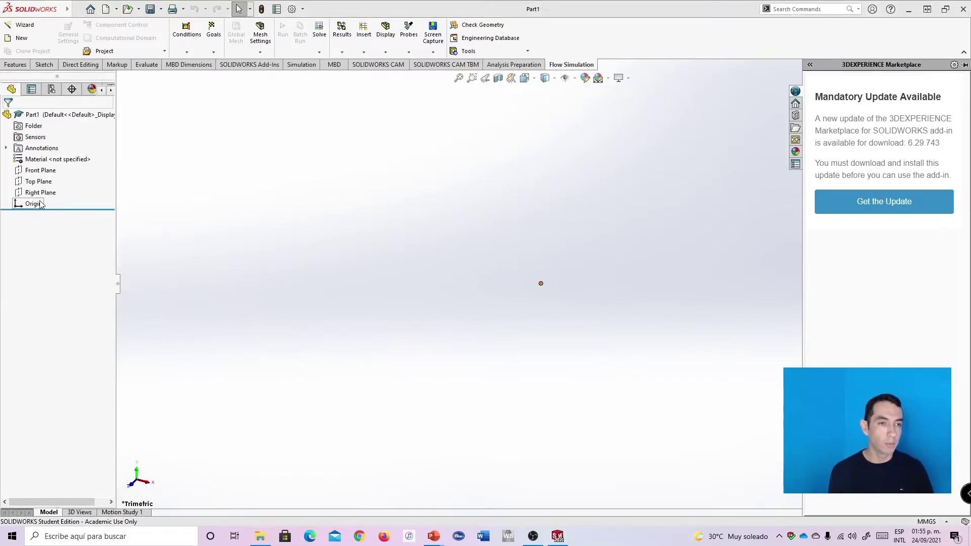
{"action": "left_click", "coordinate": [35, 172]}
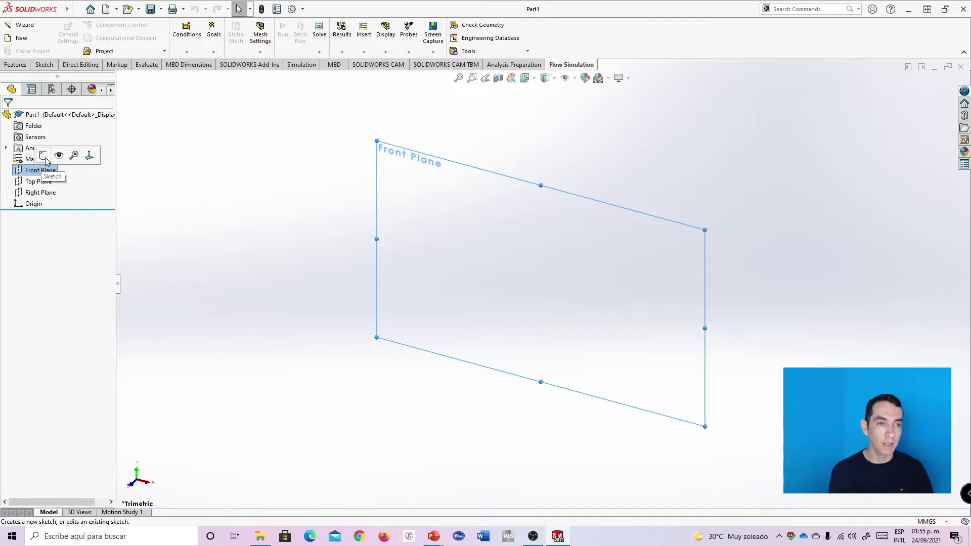
{"action": "left_click", "coordinate": [44, 156]}
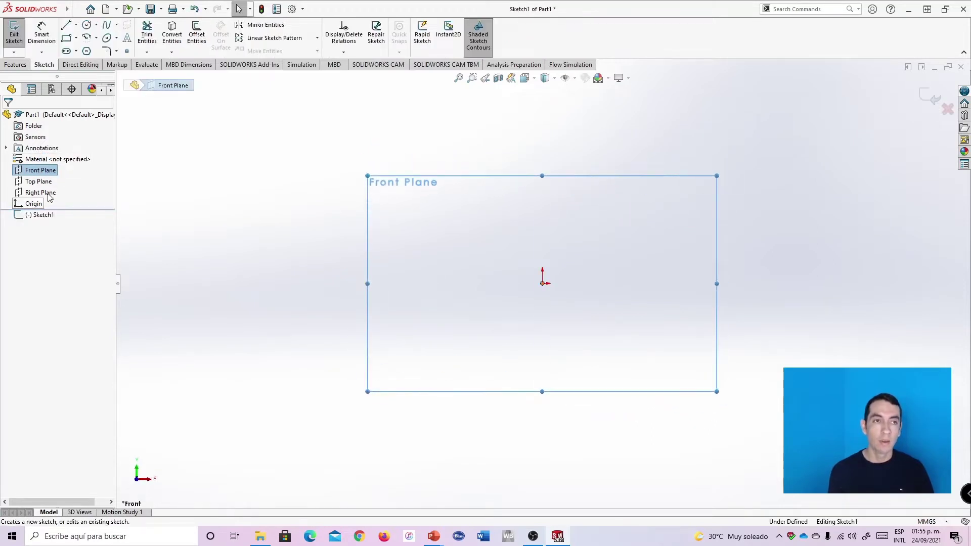
Draw a vertical construction centerline about 81 mm long downward from the origin
{"action": "left_click", "coordinate": [76, 26]}
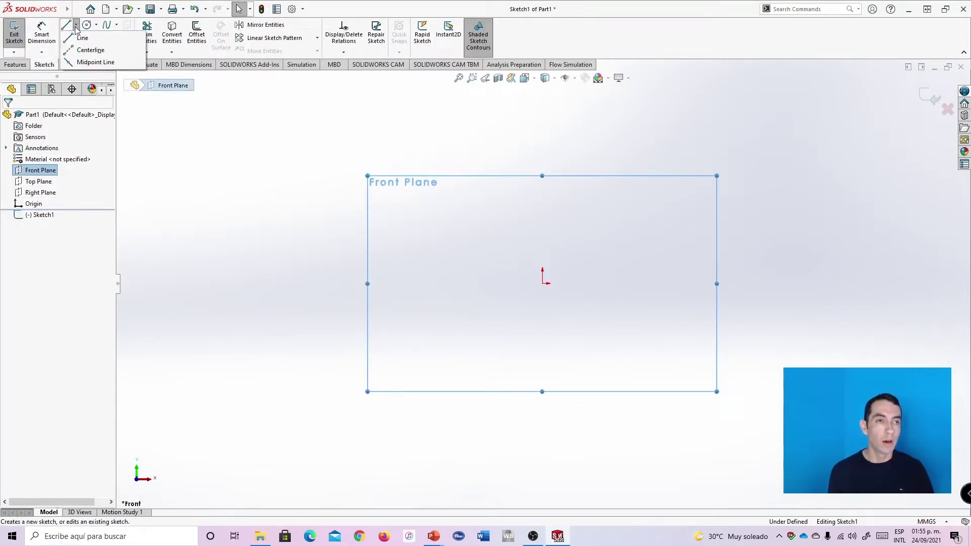
{"action": "left_click", "coordinate": [90, 51]}
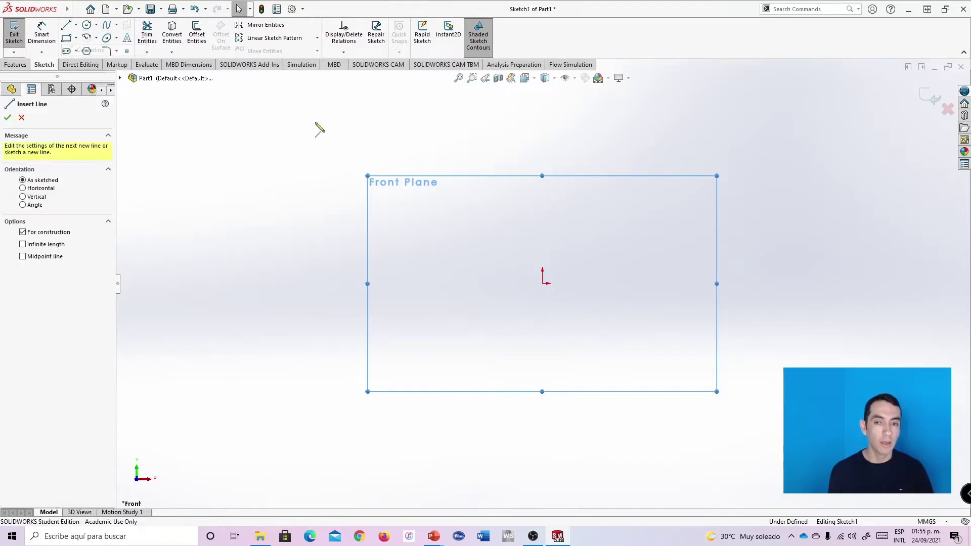
{"action": "left_click", "coordinate": [542, 283]}
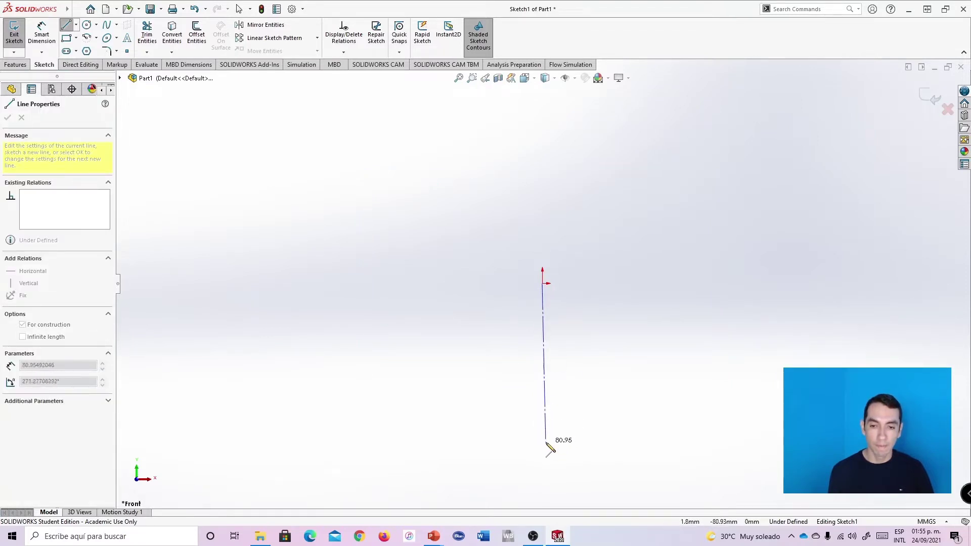
{"action": "left_click", "coordinate": [543, 443]}
{"action": "key", "text": "Escape"}
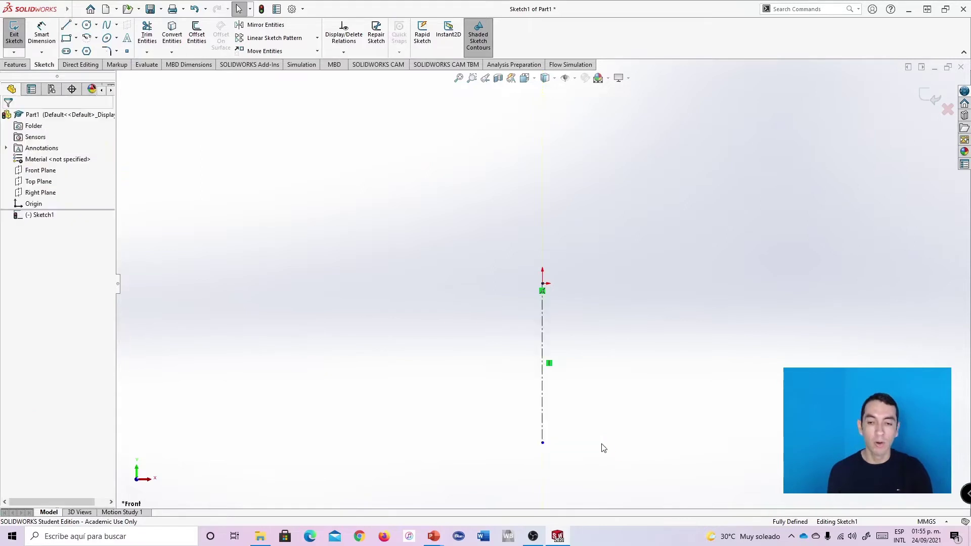
Give the vertical centerline an infinite length
{"action": "left_click", "coordinate": [543, 401]}
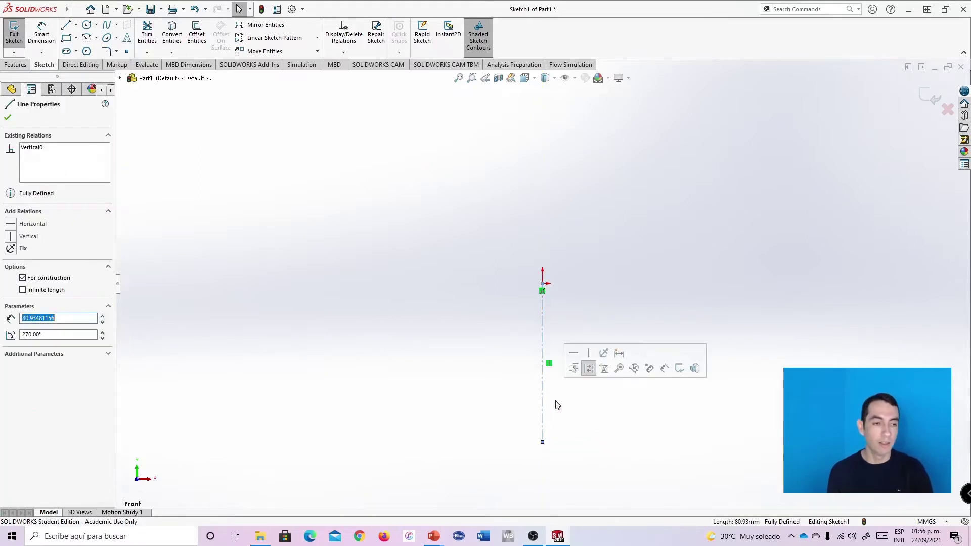
{"action": "scroll", "coordinate": [564, 417], "scroll_direction": "down", "scroll_amount": 3}
{"action": "scroll", "coordinate": [548, 425], "scroll_direction": "up", "scroll_amount": 4}
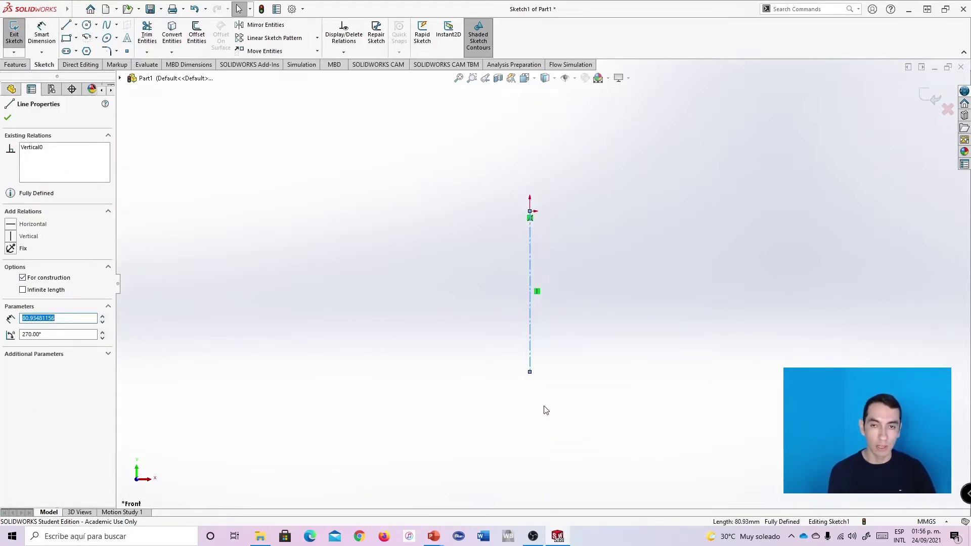
{"action": "scroll", "coordinate": [556, 335], "scroll_direction": "down", "scroll_amount": 1}
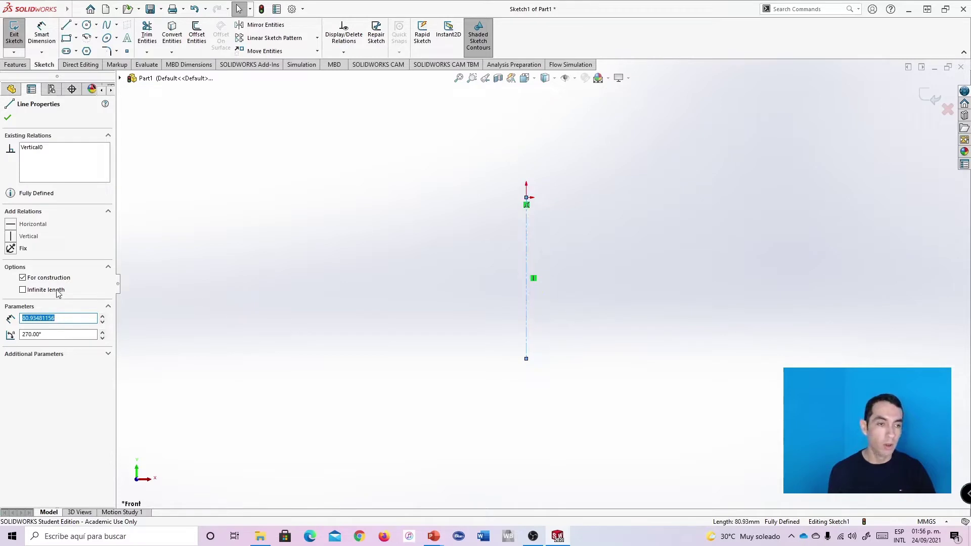
{"action": "left_click", "coordinate": [23, 291]}
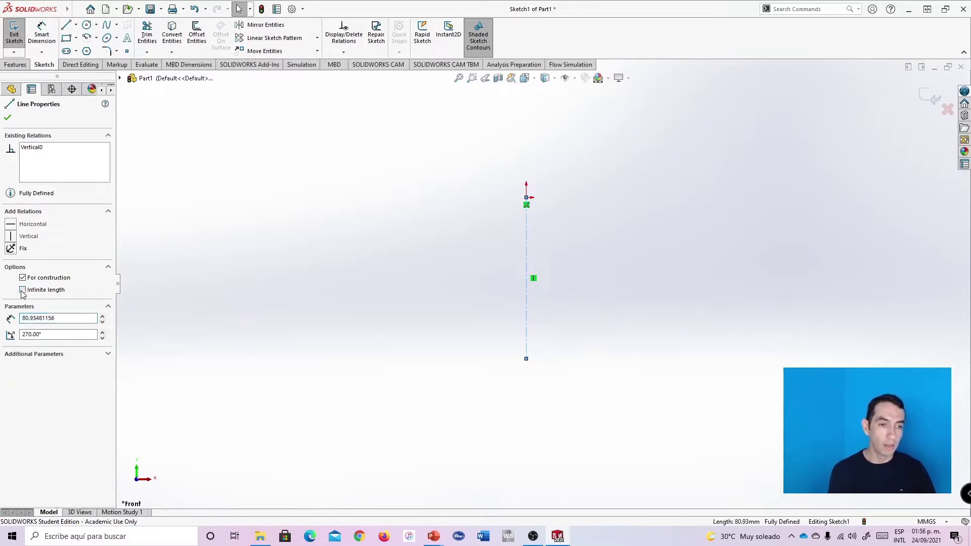
{"action": "key", "text": "ctrl+Down"}
{"action": "key", "text": "ctrl+Down"}
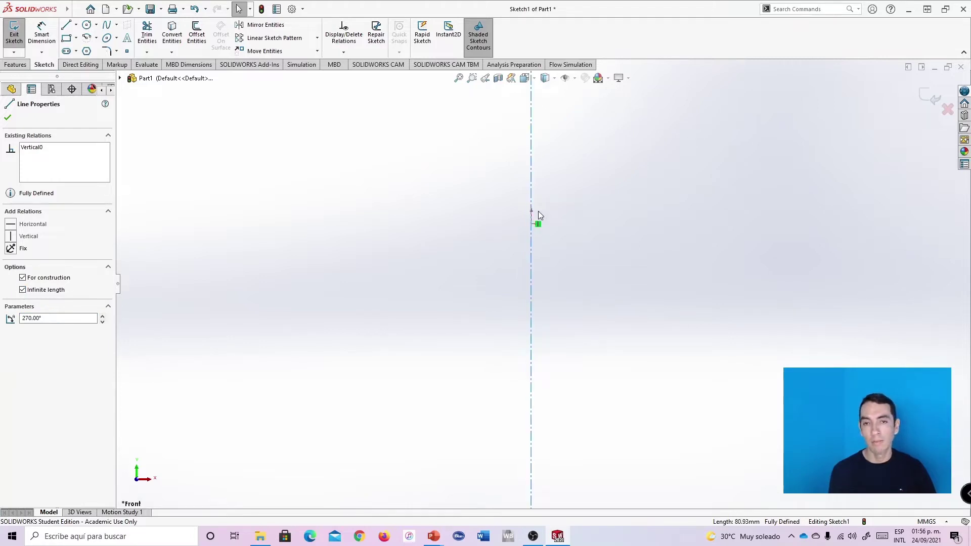
{"action": "key", "text": "ctrl+Left"}
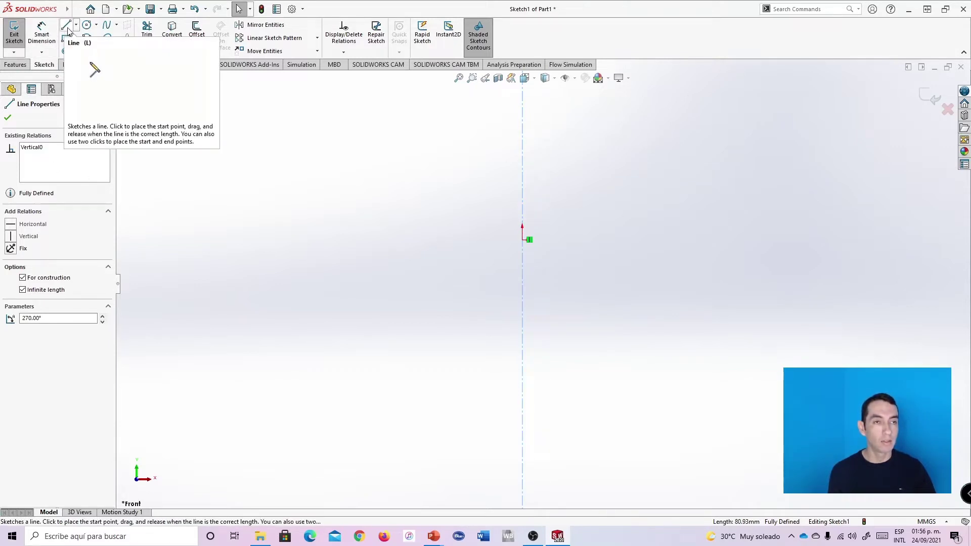
Sketch an open half-profile from the origin: about 33 mm top line, short vertical, outward slope, short vertical, about 53 mm bottom line ending on the centerline
{"action": "left_click", "coordinate": [68, 26]}
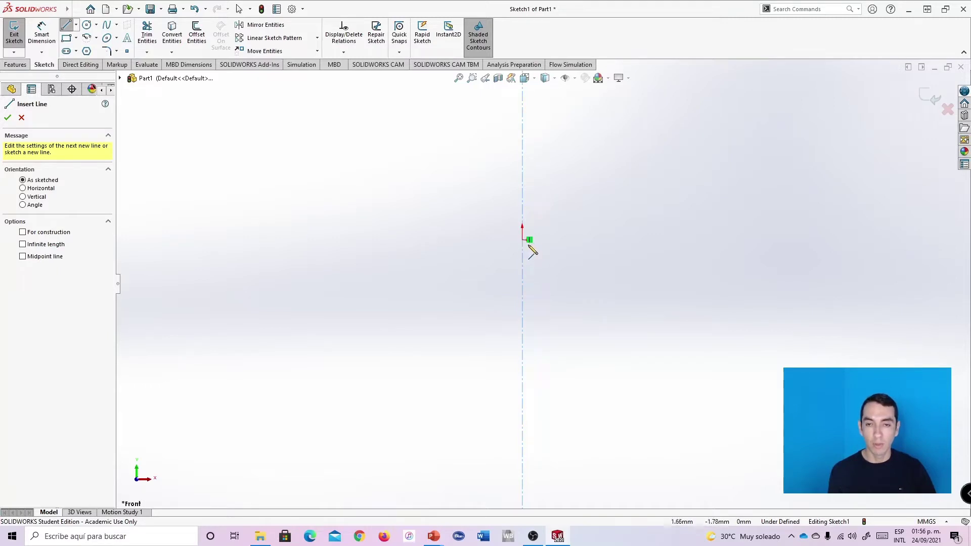
{"action": "left_click", "coordinate": [522, 240]}
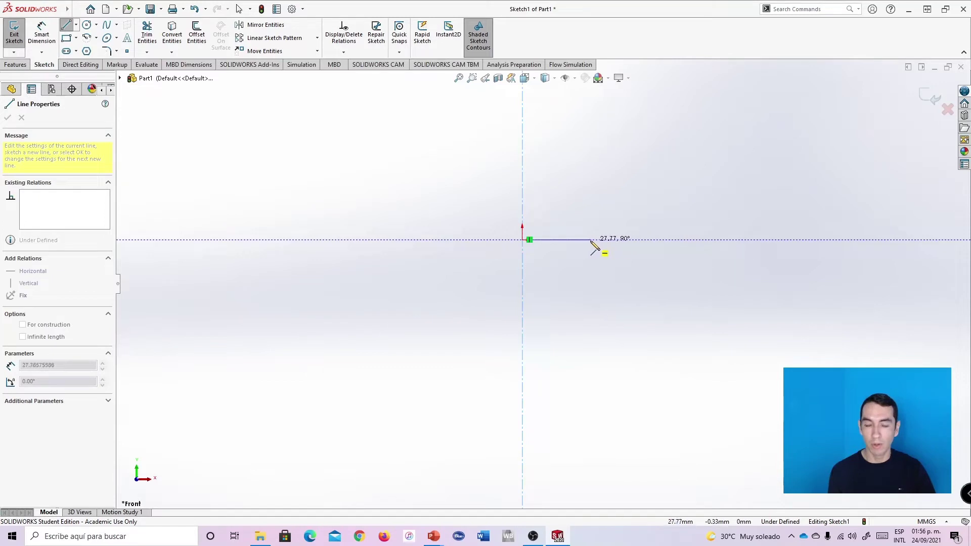
{"action": "left_click", "coordinate": [602, 239]}
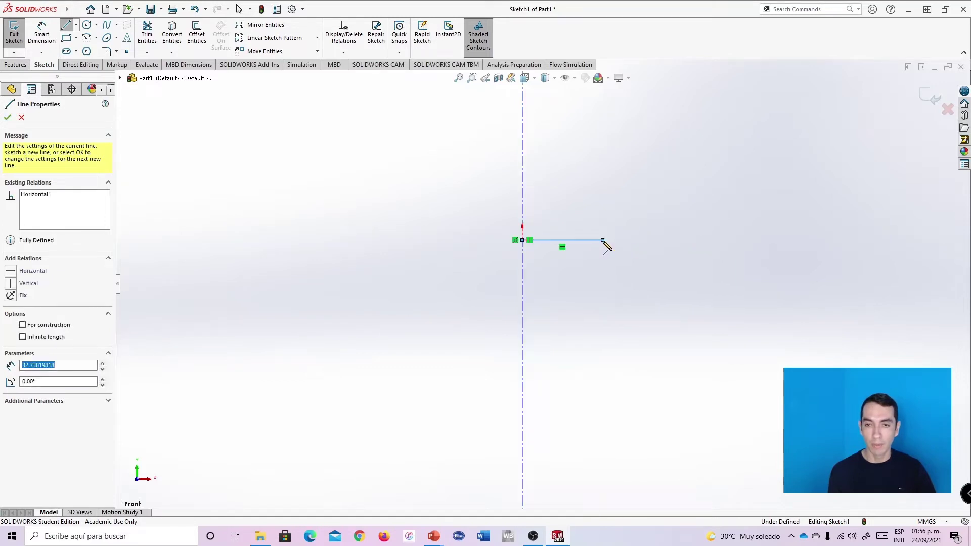
{"action": "left_click", "coordinate": [602, 268]}
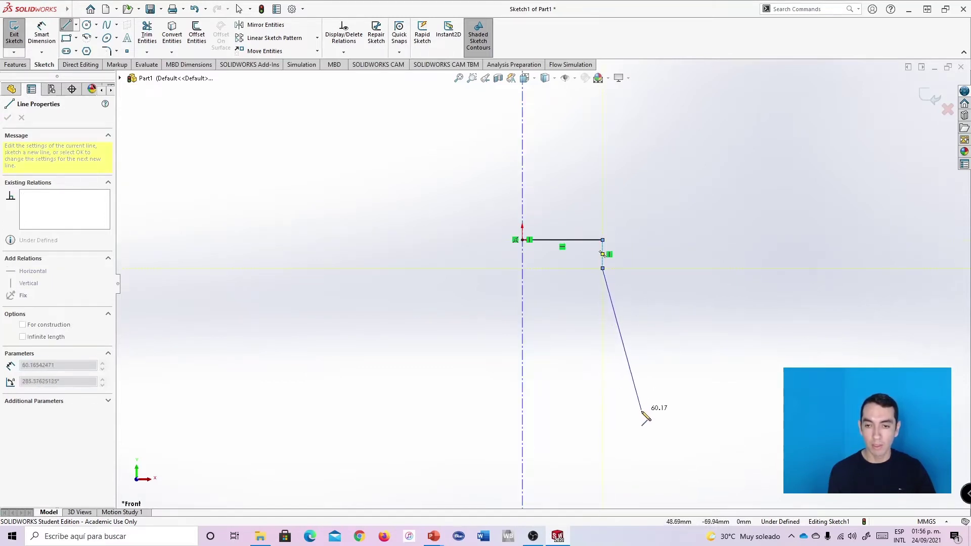
{"action": "left_click", "coordinate": [653, 446]}
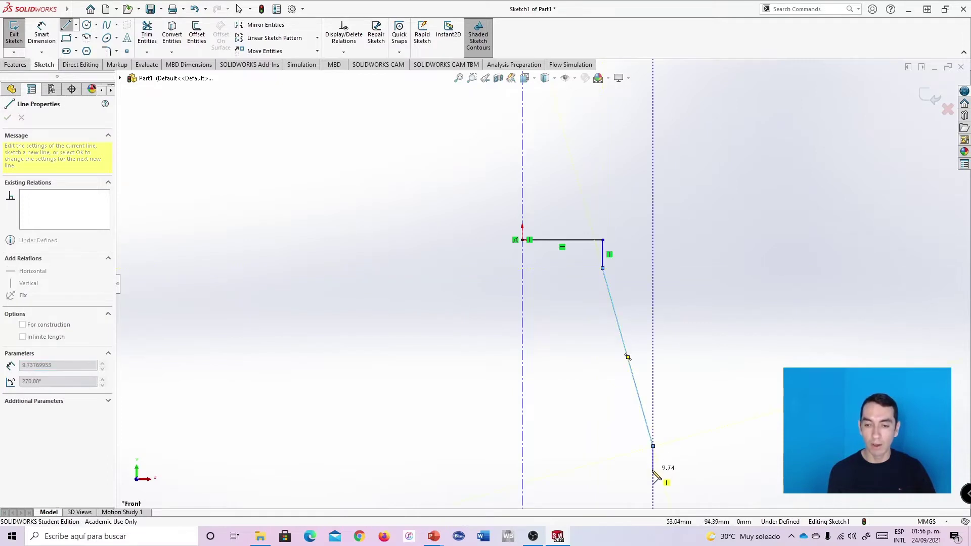
{"action": "left_click", "coordinate": [653, 471]}
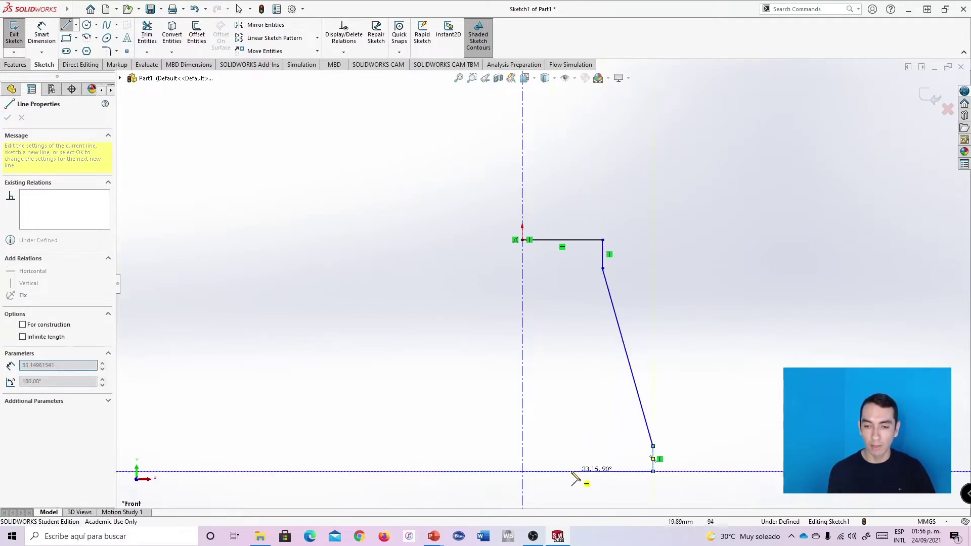
{"action": "left_click", "coordinate": [522, 471]}
{"action": "key", "text": "Escape"}
{"action": "key", "text": "Escape"}
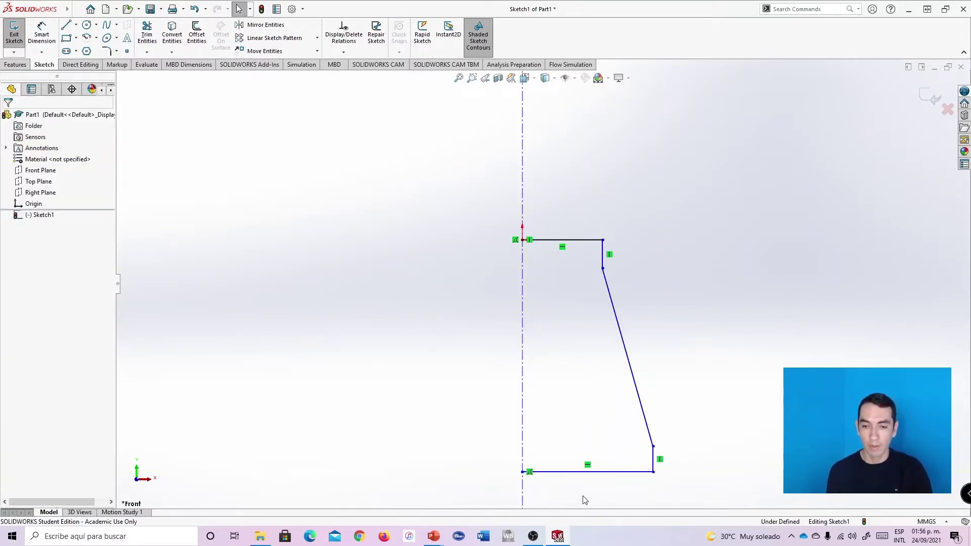
Set the document units to MMGS
{"action": "scroll", "coordinate": [664, 424], "scroll_direction": "down", "scroll_amount": 1}
{"action": "scroll", "coordinate": [663, 422], "scroll_direction": "up", "scroll_amount": 2}
{"action": "scroll", "coordinate": [630, 361], "scroll_direction": "down", "scroll_amount": 1}
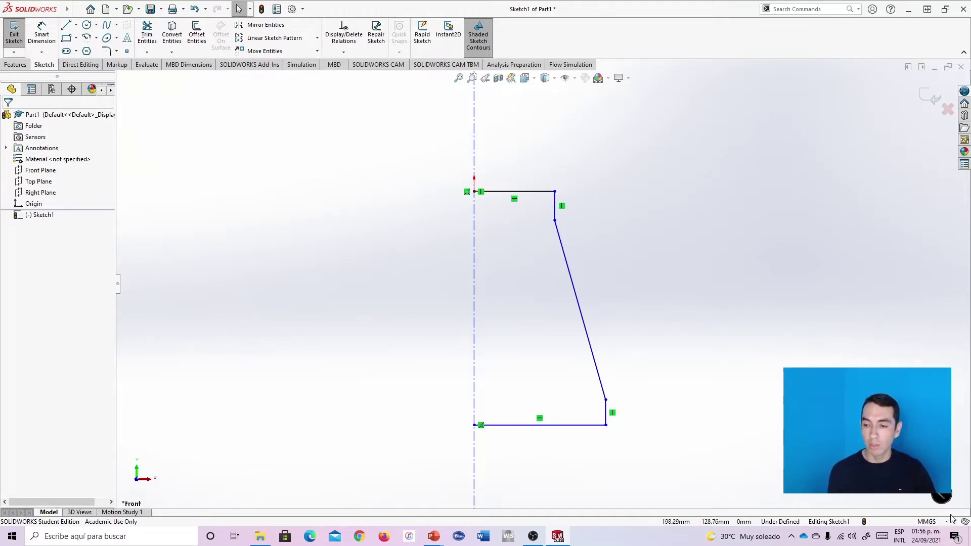
{"action": "left_click", "coordinate": [930, 523]}
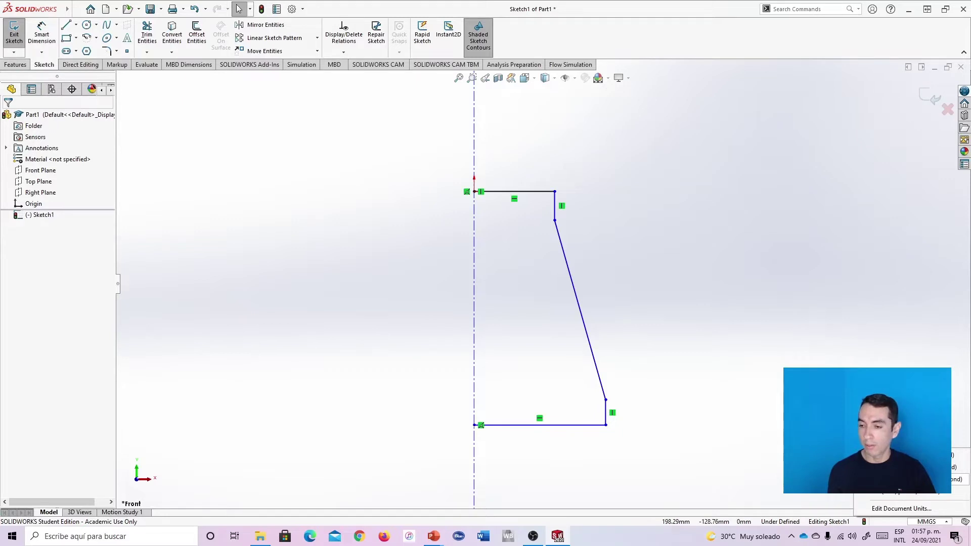
{"action": "left_click", "coordinate": [956, 479]}
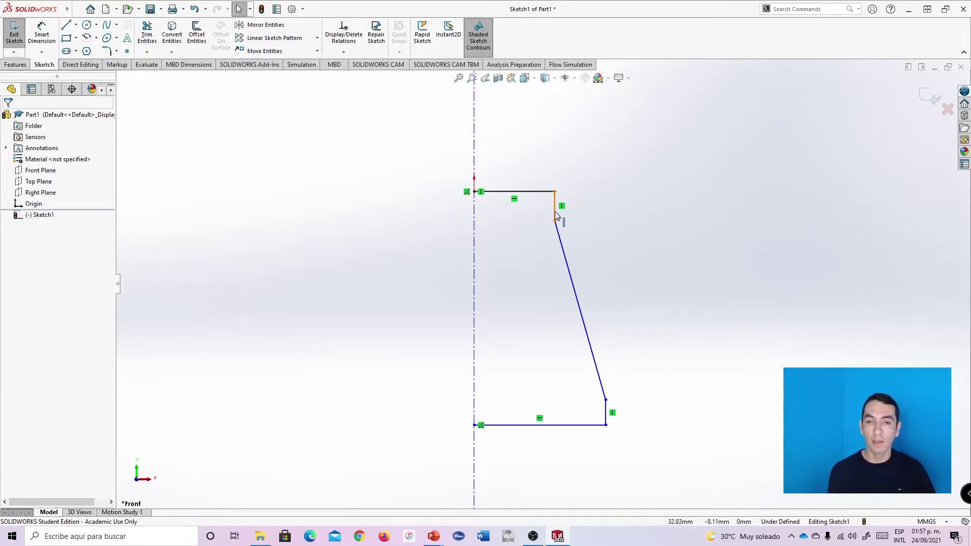
Dimension the vertical distance between the profile's top and bottom horizontal lines as 100 mm
{"action": "left_click", "coordinate": [43, 38]}
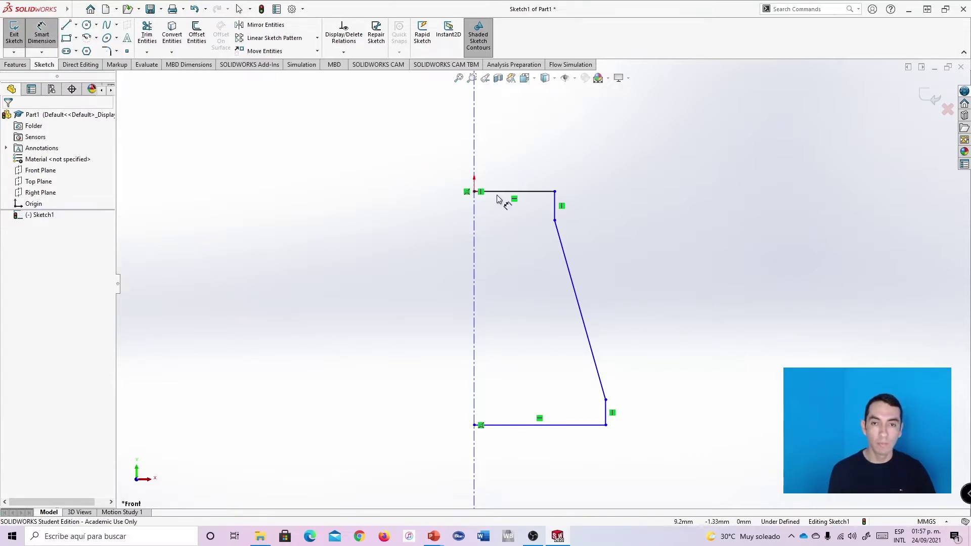
{"action": "left_click", "coordinate": [502, 193]}
{"action": "left_click", "coordinate": [499, 425]}
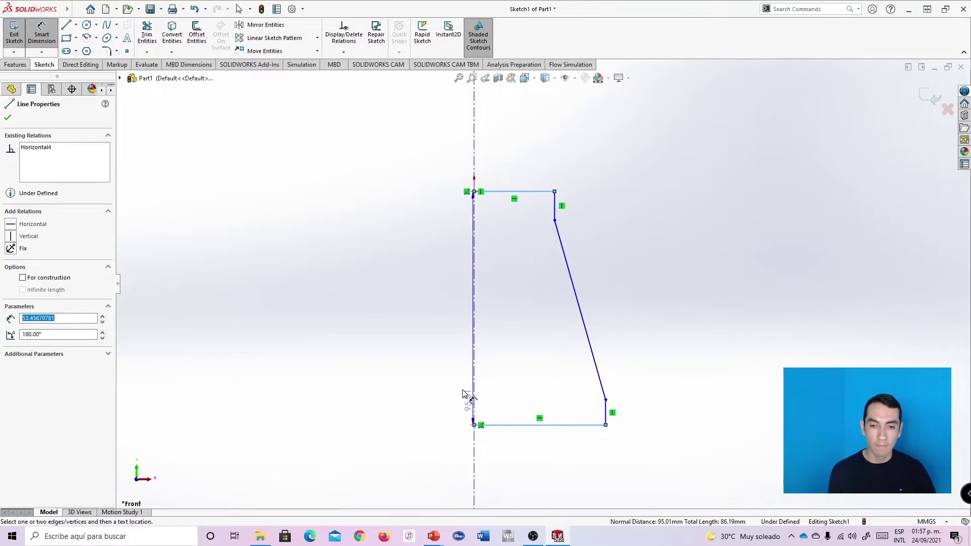
{"action": "left_click", "coordinate": [384, 310]}
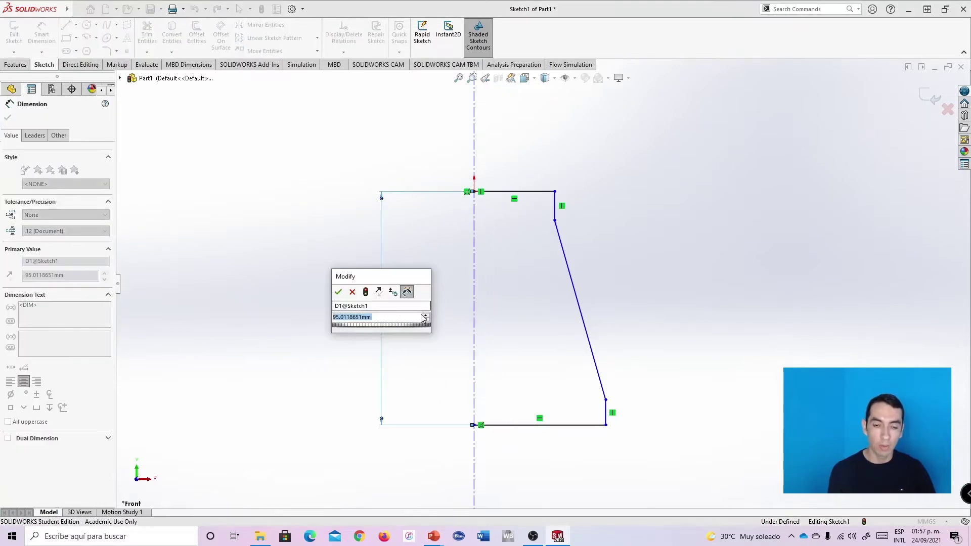
{"action": "type", "text": "100"}
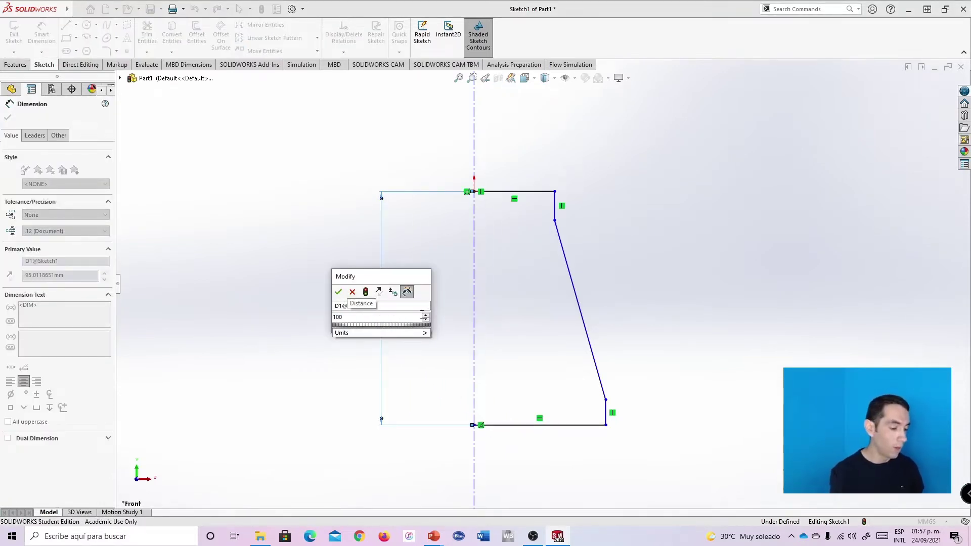
{"action": "left_click", "coordinate": [338, 292]}
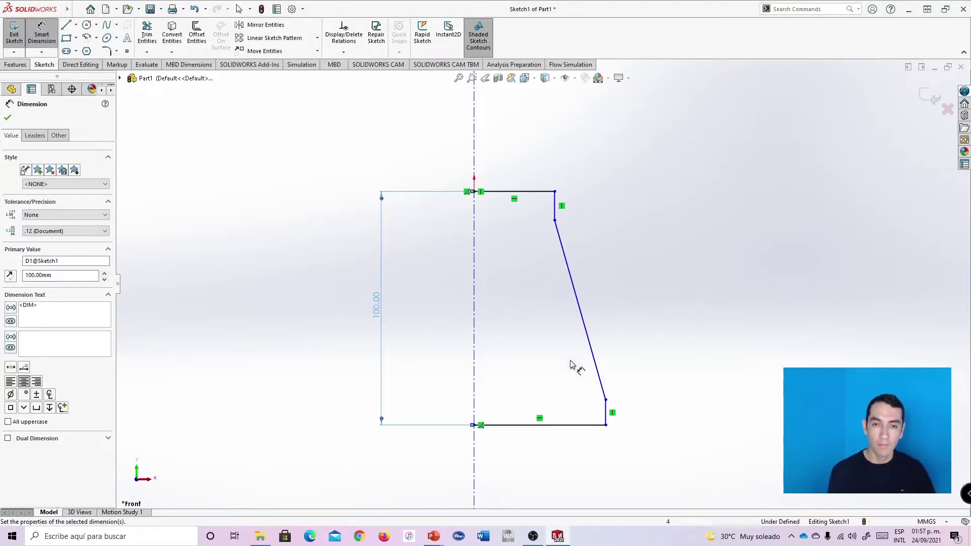
Dimension the length of the profile's top horizontal line as 25/2 mm
{"action": "left_click", "coordinate": [508, 192]}
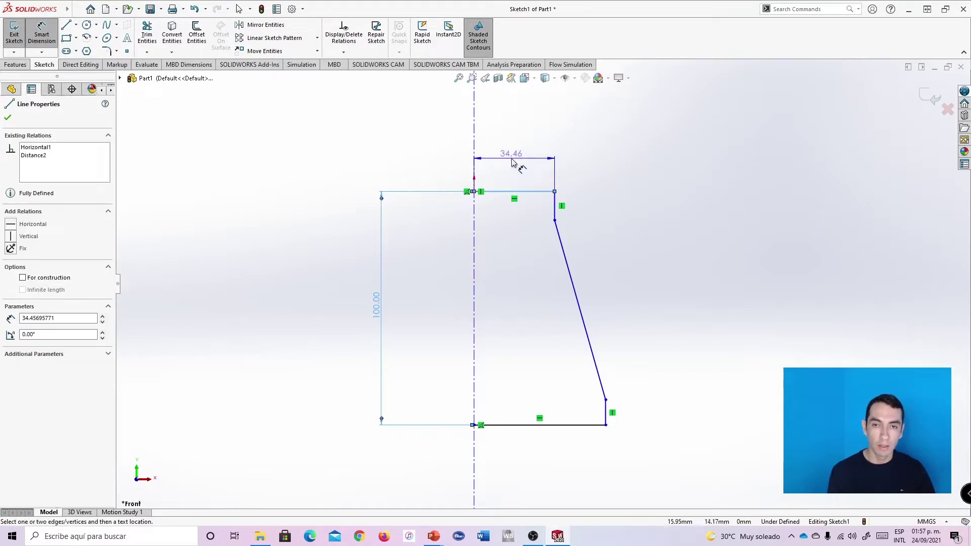
{"action": "left_click", "coordinate": [512, 163]}
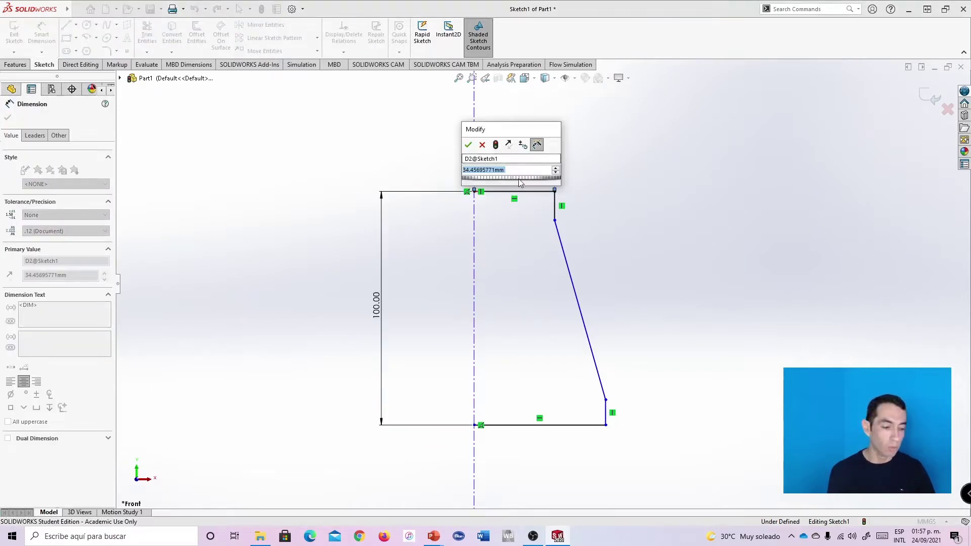
{"action": "type", "text": "25/"}
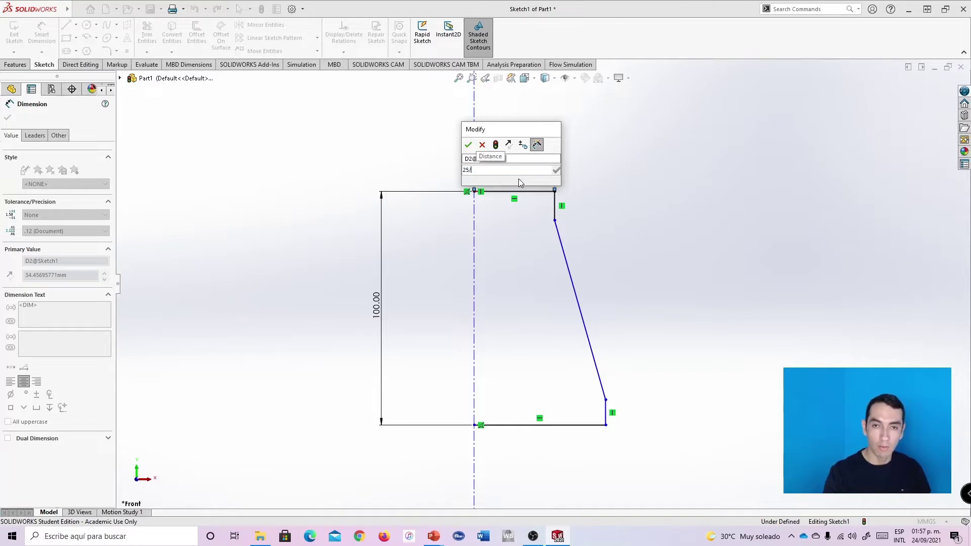
{"action": "type", "text": "2"}
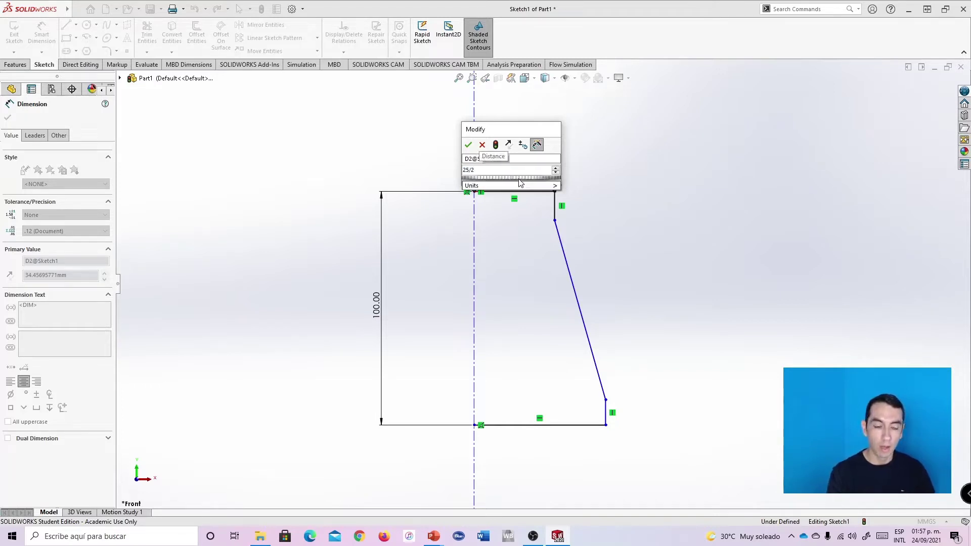
{"action": "key", "text": "Return"}
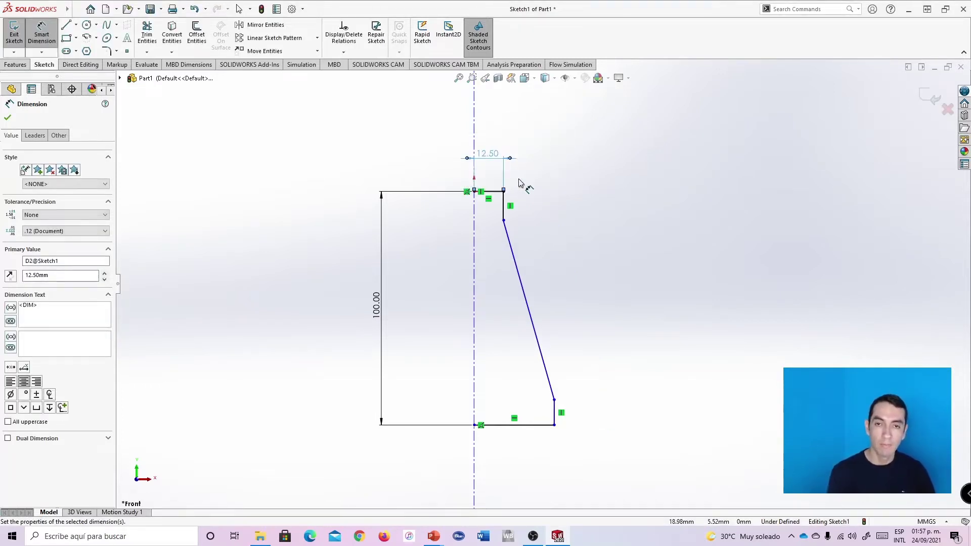
Dimension the length of the profile's bottom horizontal line as 25 mm
{"action": "left_click", "coordinate": [505, 425]}
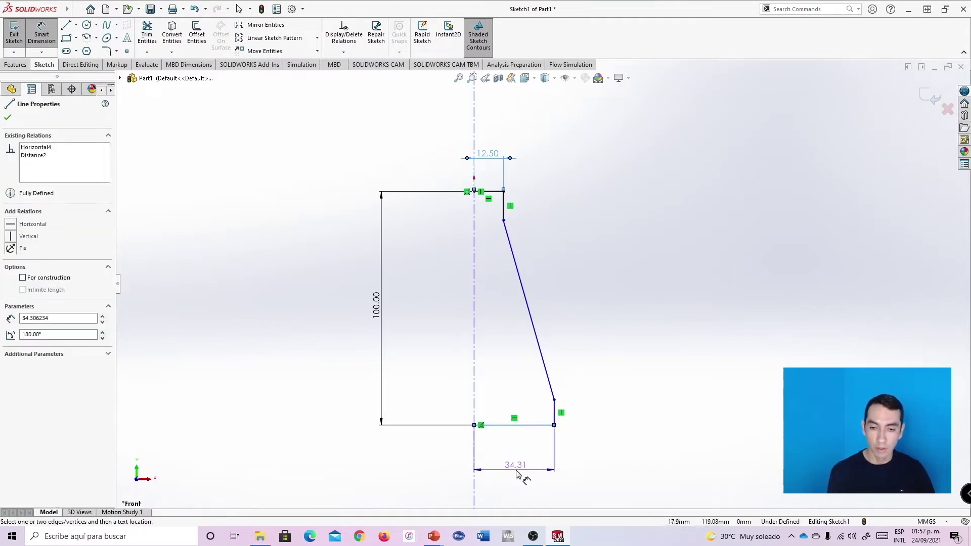
{"action": "left_click", "coordinate": [500, 454]}
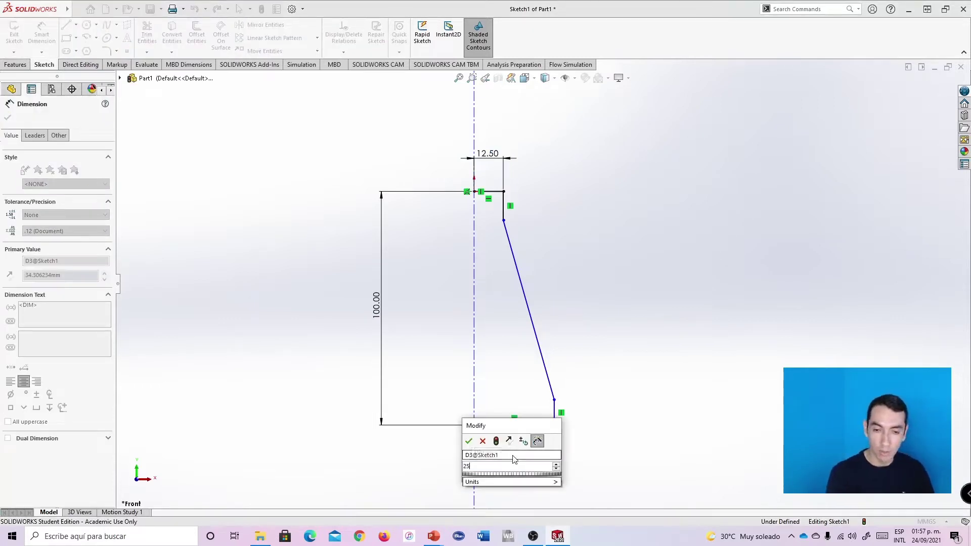
{"action": "type", "text": "25"}
{"action": "key", "text": "Return"}
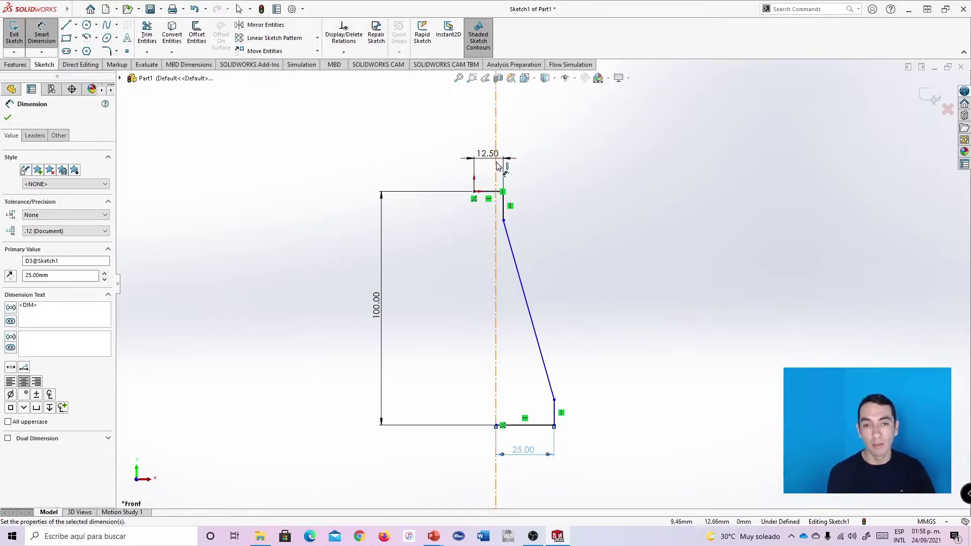
{"action": "left_click", "coordinate": [8, 119]}
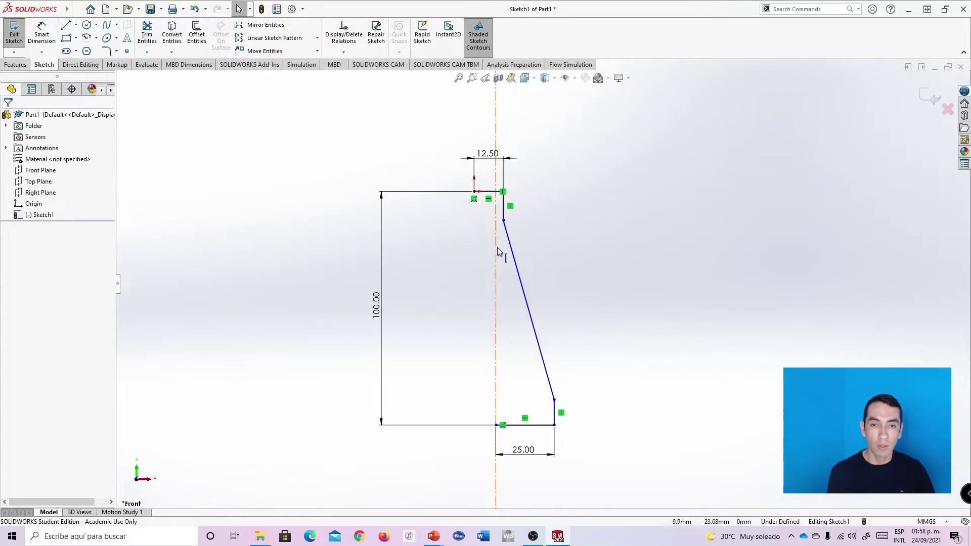
Add a coincident relation between the vertical centerline and the top line's endpoint at the origin
{"action": "left_click", "coordinate": [498, 252]}
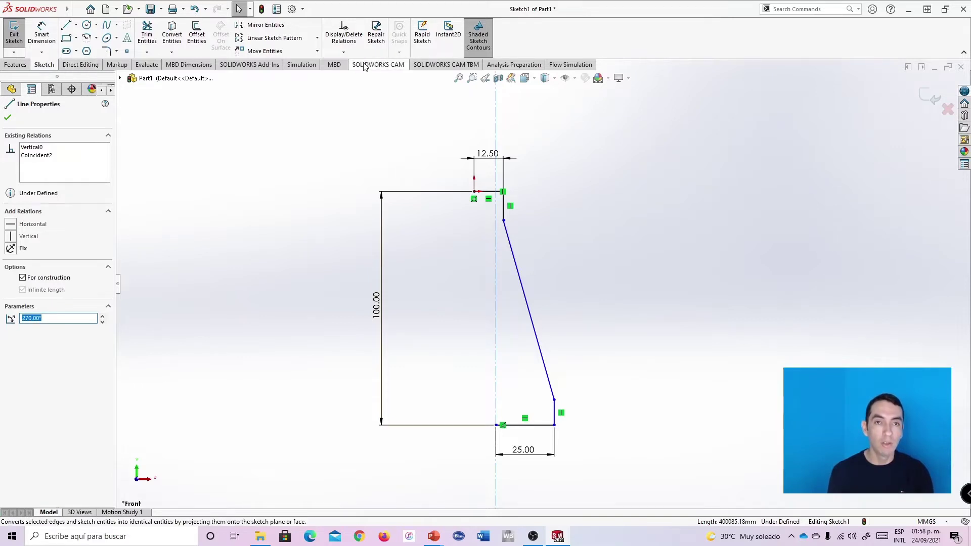
{"action": "left_click", "coordinate": [343, 52]}
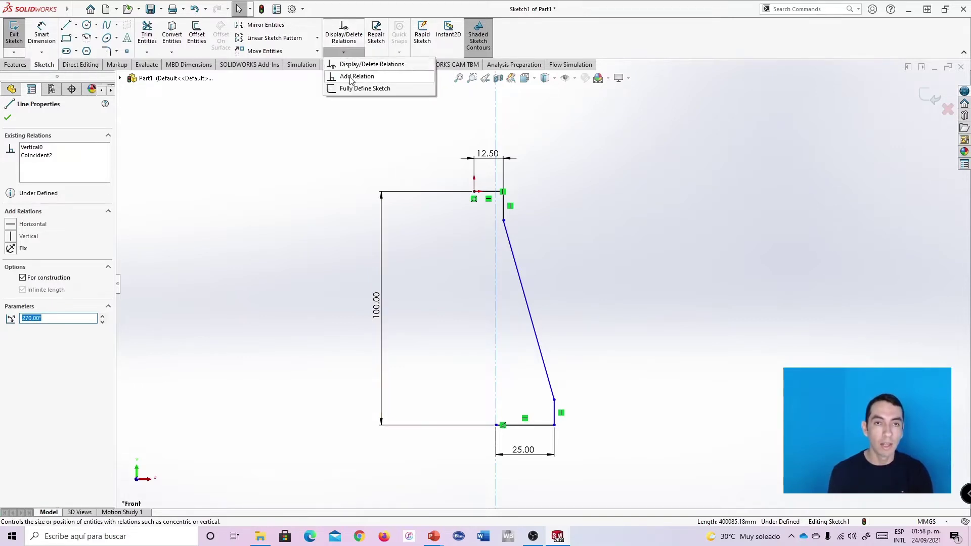
{"action": "left_click", "coordinate": [352, 77]}
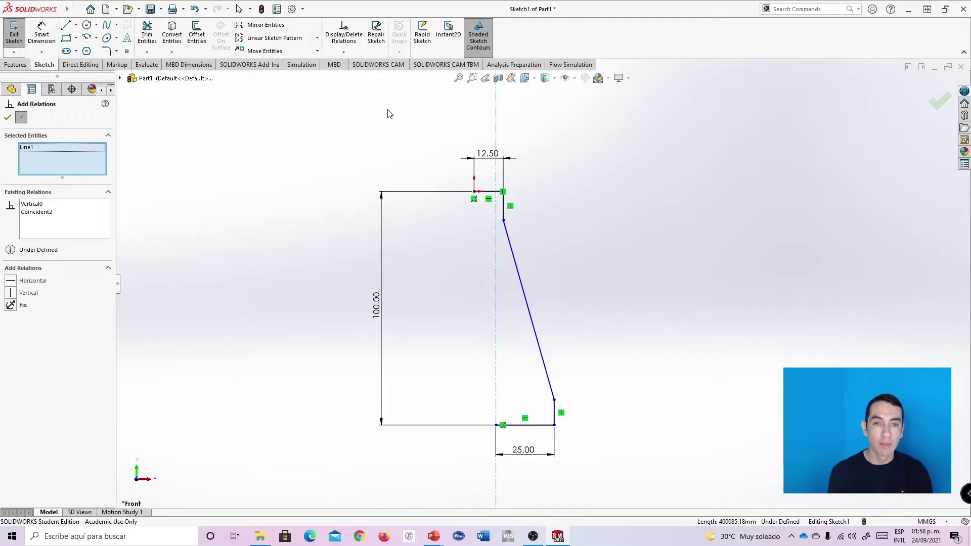
{"action": "left_click", "coordinate": [474, 192]}
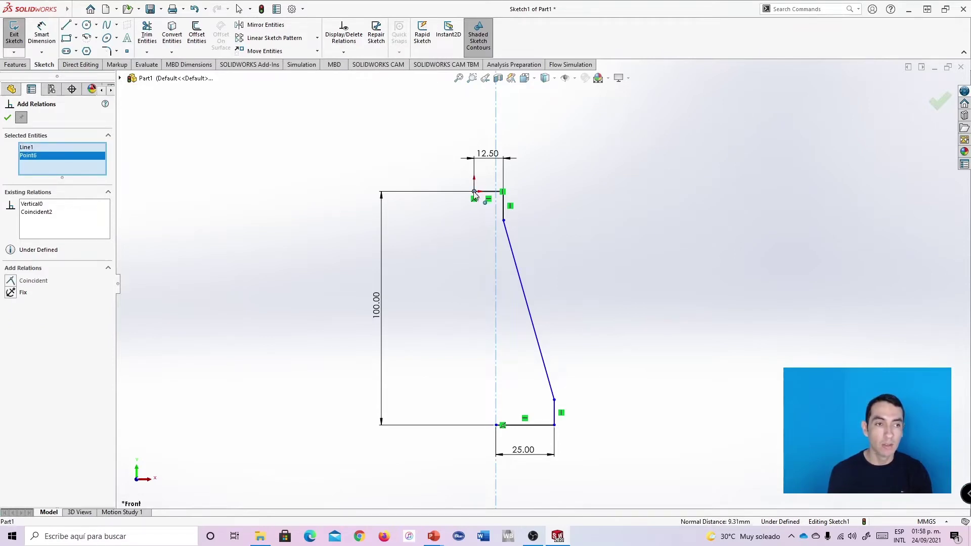
{"action": "left_click", "coordinate": [37, 150]}
{"action": "left_click", "coordinate": [37, 157]}
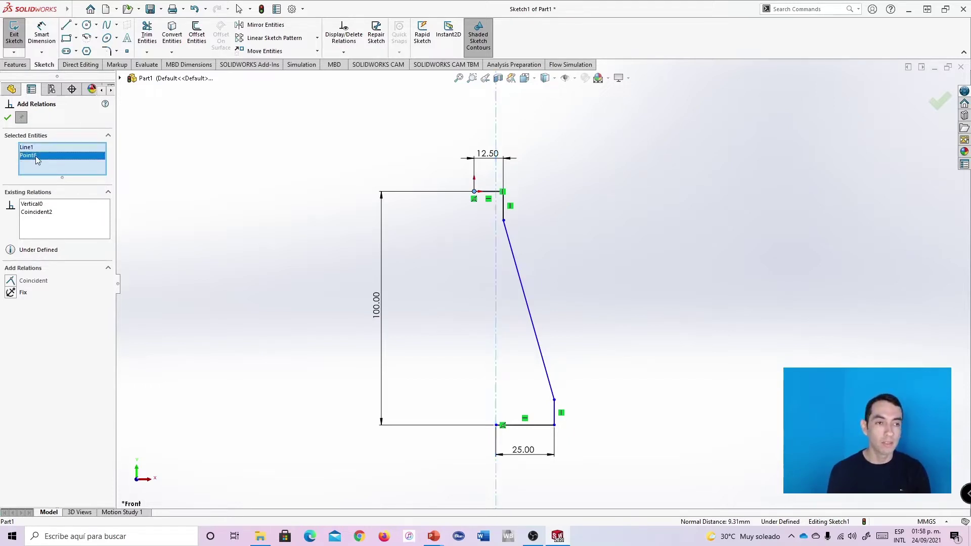
{"action": "left_click", "coordinate": [12, 285]}
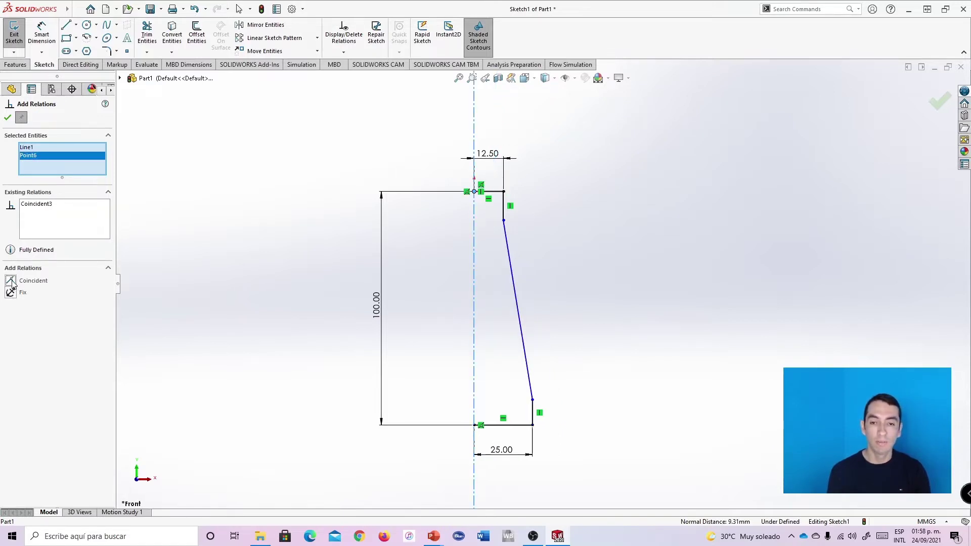
Examine up close where the profile's top line meets the centerline, and finish adding relations
{"action": "scroll", "coordinate": [474, 192], "scroll_direction": "down", "scroll_amount": 4}
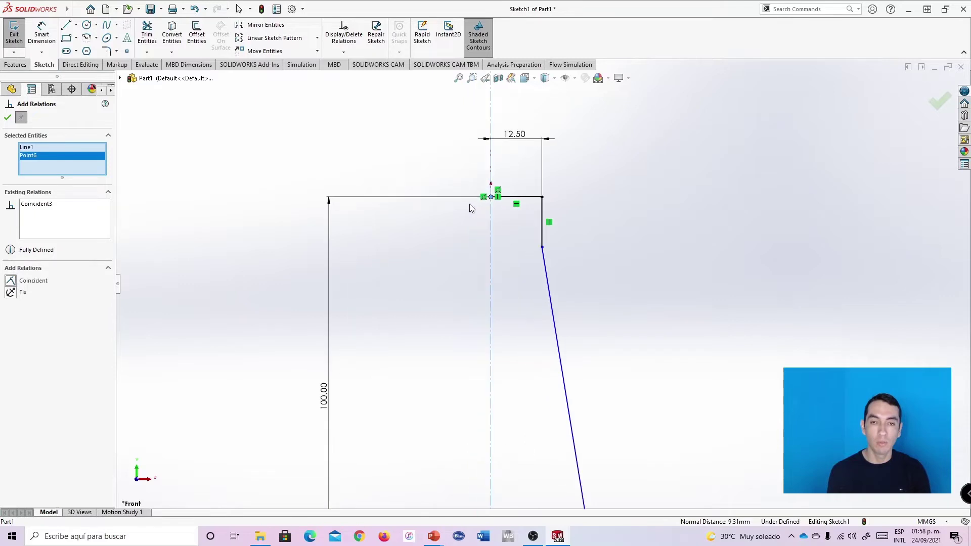
{"action": "scroll", "coordinate": [501, 209], "scroll_direction": "down", "scroll_amount": 10}
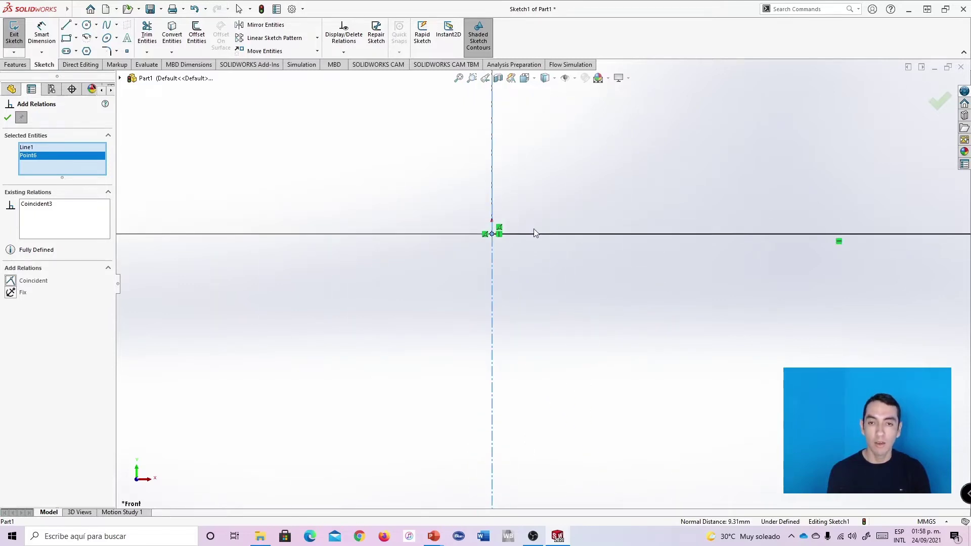
{"action": "scroll", "coordinate": [493, 236], "scroll_direction": "down", "scroll_amount": 1}
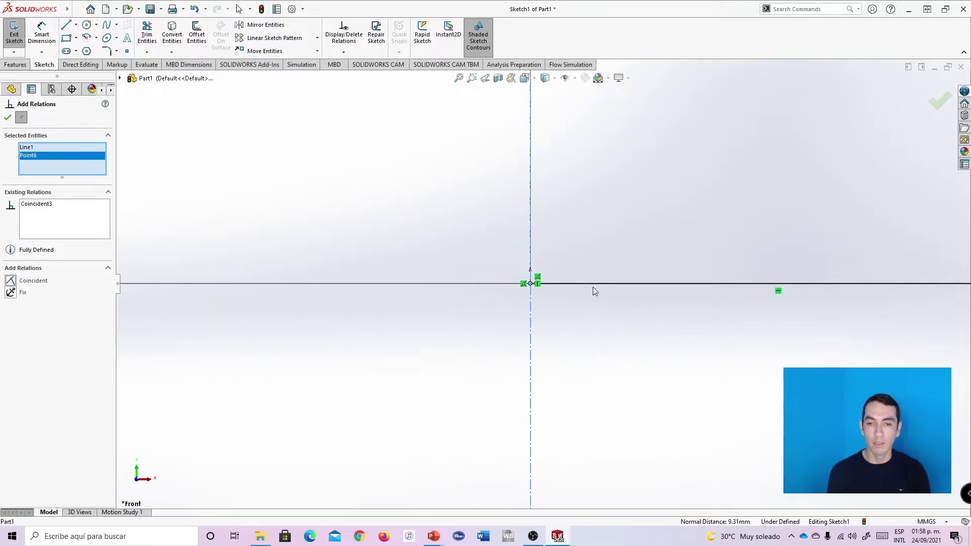
{"action": "scroll", "coordinate": [589, 293], "scroll_direction": "up", "scroll_amount": 5}
{"action": "scroll", "coordinate": [582, 327], "scroll_direction": "down", "scroll_amount": 2}
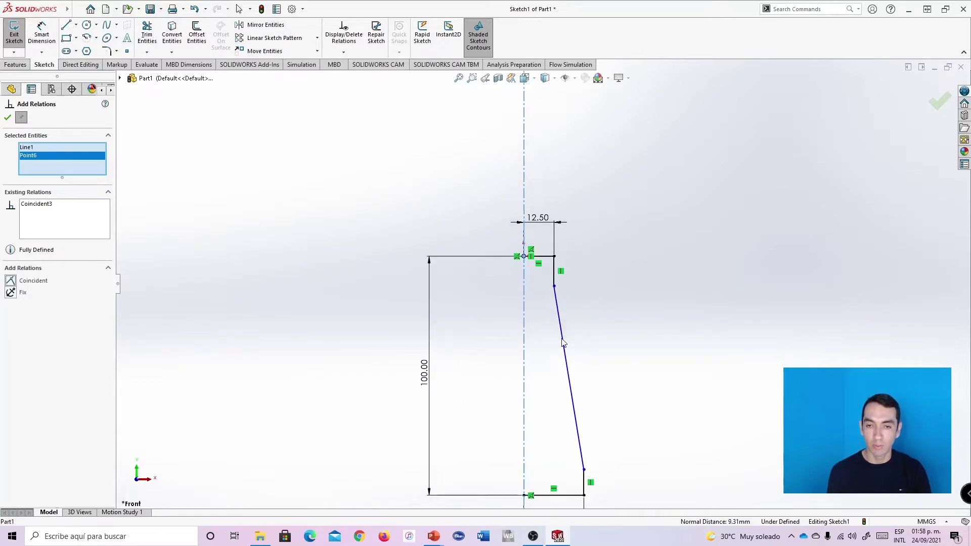
{"action": "scroll", "coordinate": [561, 335], "scroll_direction": "up", "scroll_amount": 2}
{"action": "scroll", "coordinate": [559, 336], "scroll_direction": "down", "scroll_amount": 1}
{"action": "scroll", "coordinate": [534, 311], "scroll_direction": "up", "scroll_amount": 1}
{"action": "scroll", "coordinate": [534, 311], "scroll_direction": "down", "scroll_amount": 2}
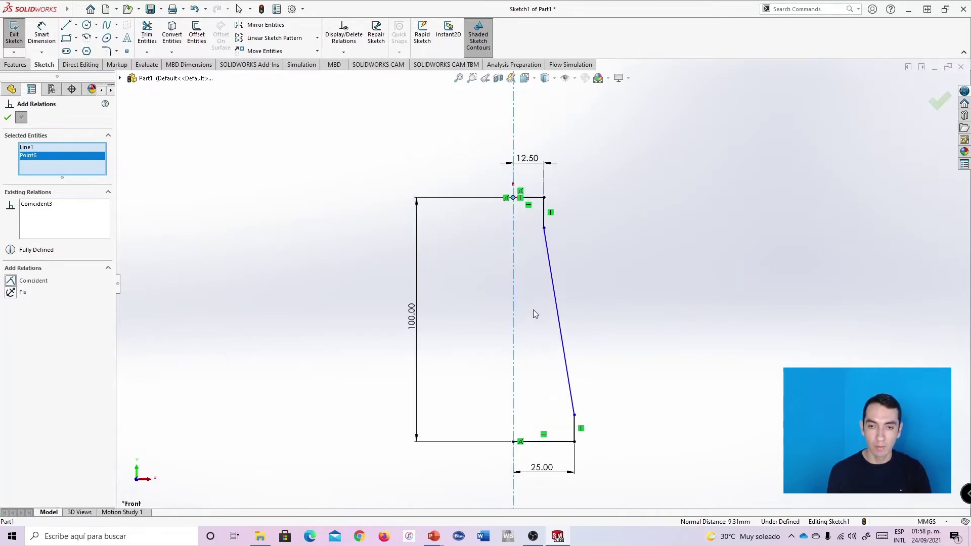
{"action": "left_click", "coordinate": [7, 119]}
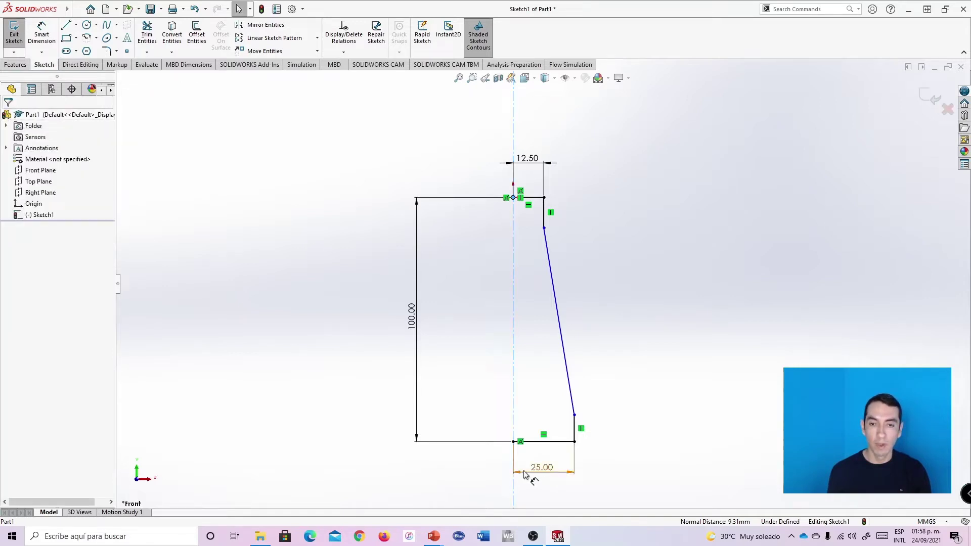
{"action": "scroll", "coordinate": [329, 329], "scroll_direction": "down", "scroll_amount": 1}
{"action": "left_click", "coordinate": [45, 33]}
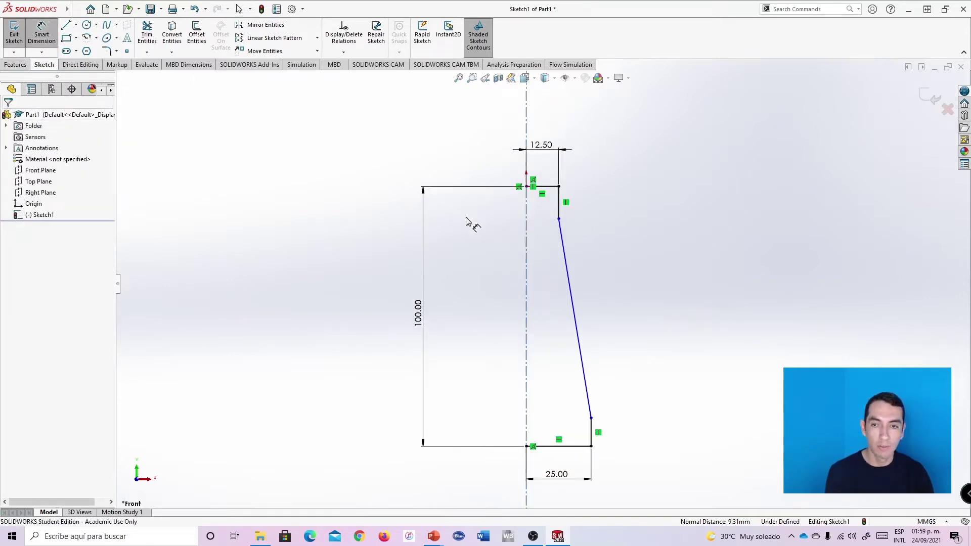
{"action": "left_click", "coordinate": [560, 203]}
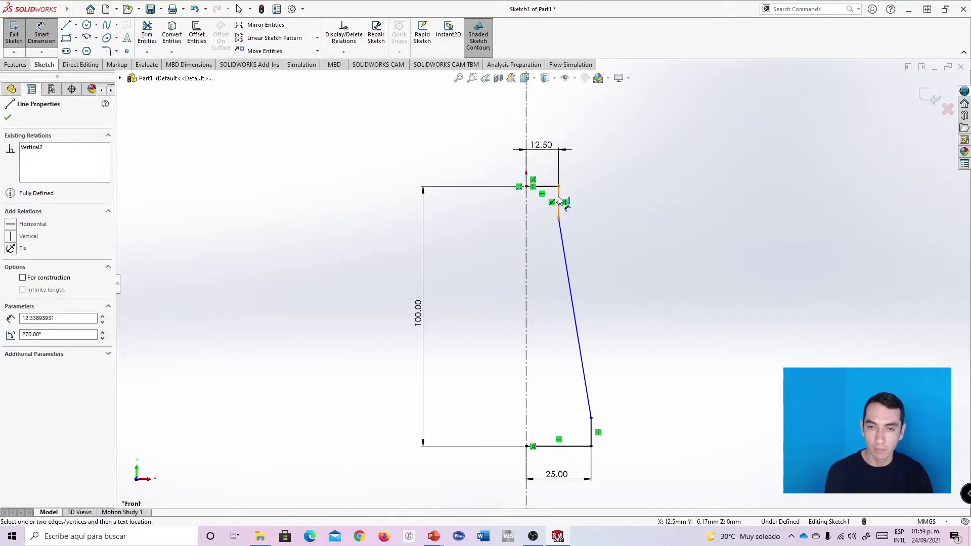
{"action": "left_click", "coordinate": [8, 117]}
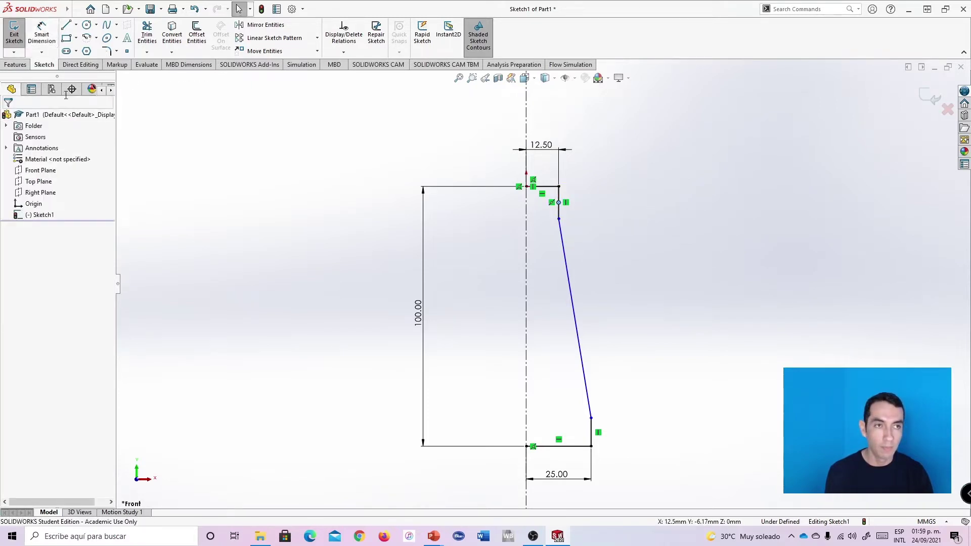
Dimension the length of the profile's upper short vertical line as 0.5 in
{"action": "left_click", "coordinate": [42, 31]}
{"action": "left_click", "coordinate": [559, 202]}
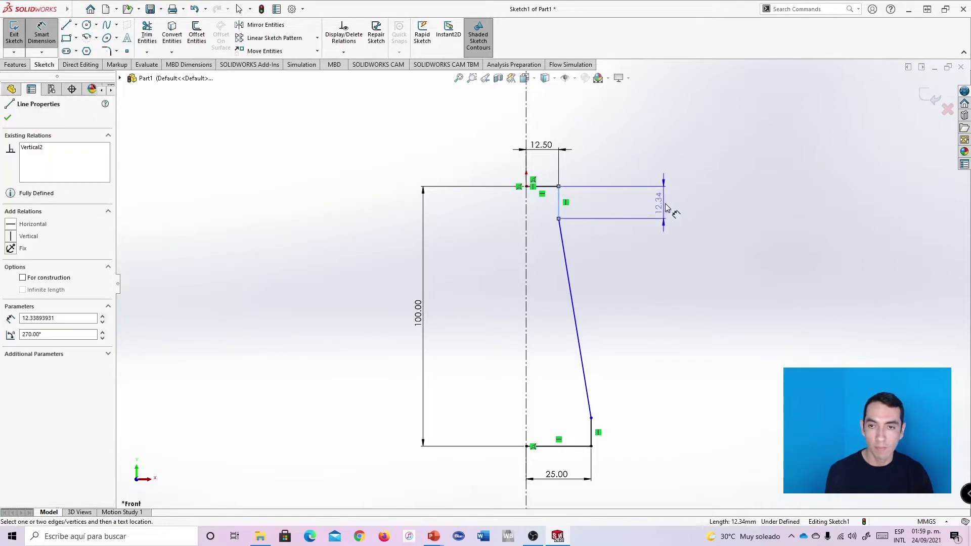
{"action": "left_click", "coordinate": [672, 209]}
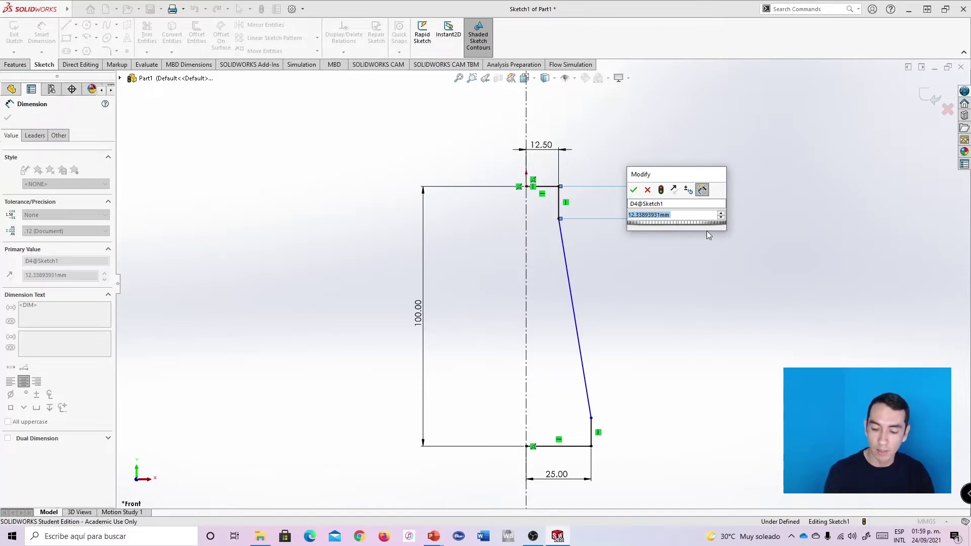
{"action": "type", "text": "0.5in"}
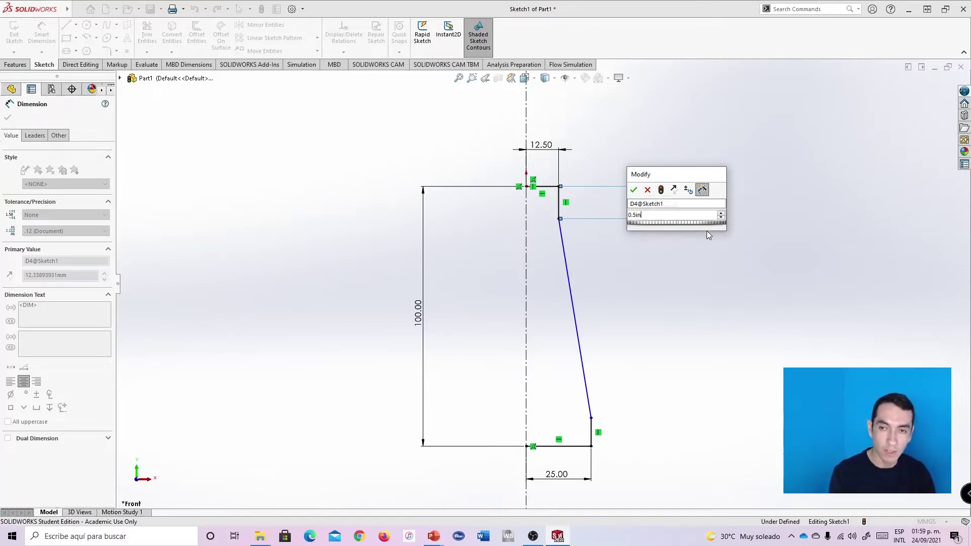
{"action": "left_click", "coordinate": [633, 192]}
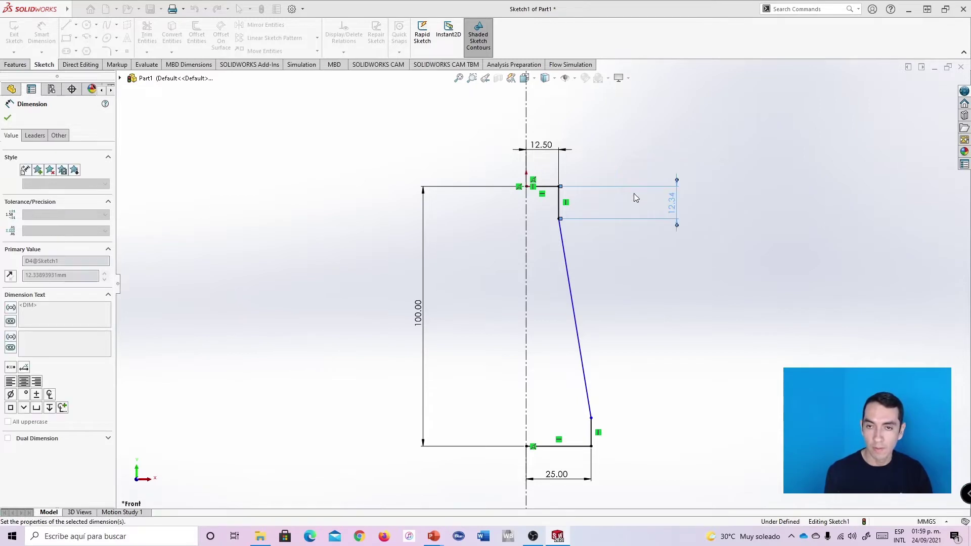
Dimension the length of the profile's lower short vertical line as 0.5 in and finish dimensioning
{"action": "left_click", "coordinate": [592, 433]}
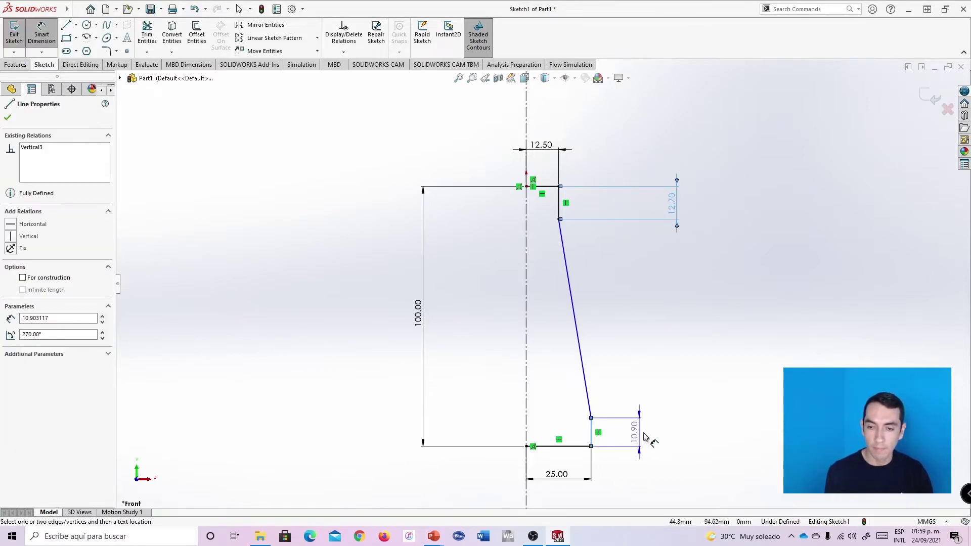
{"action": "left_click", "coordinate": [687, 435]}
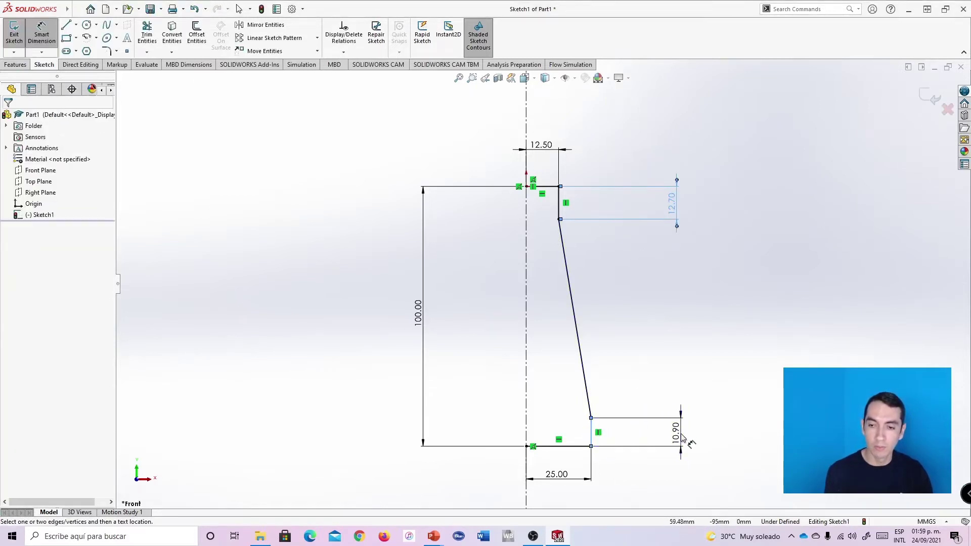
{"action": "type", "text": "0.5in"}
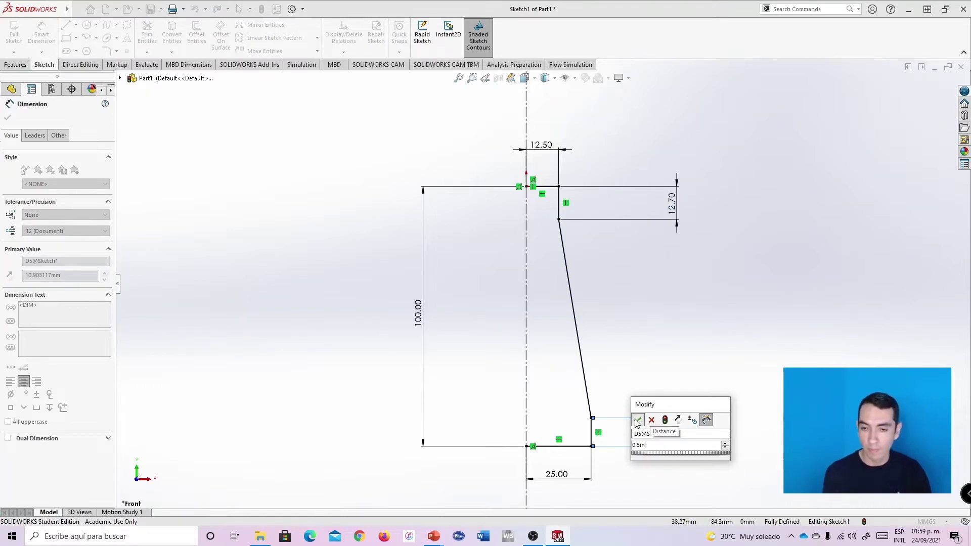
{"action": "key", "text": "Return"}
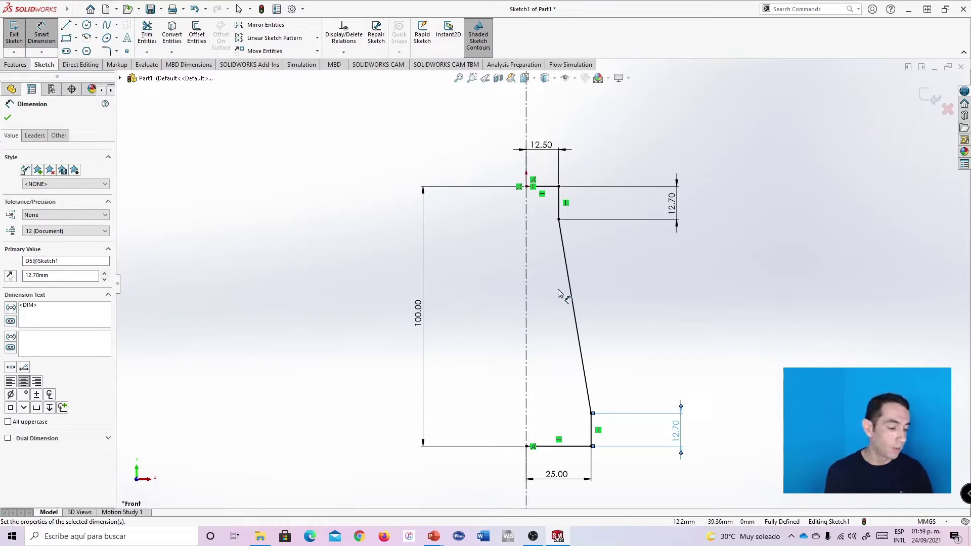
{"action": "scroll", "coordinate": [554, 279], "scroll_direction": "down", "scroll_amount": 3}
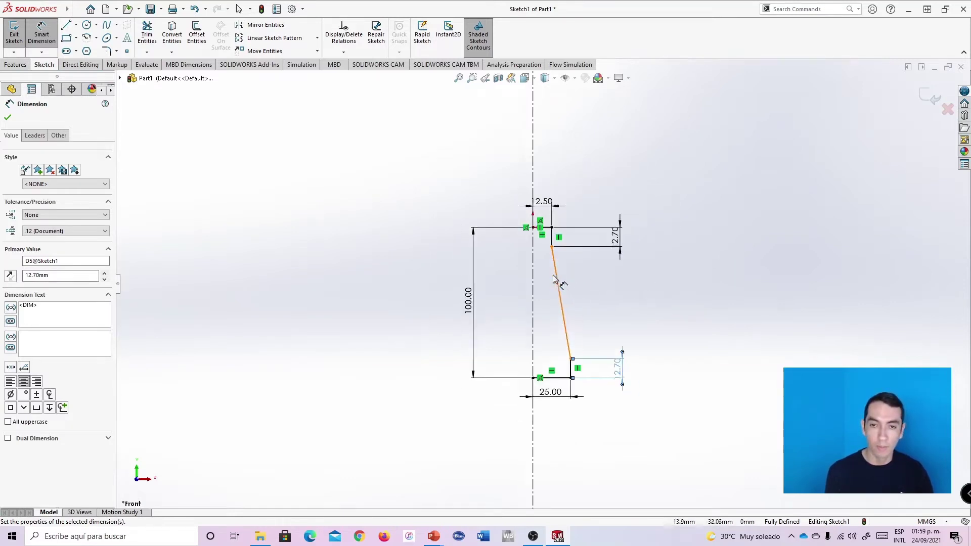
{"action": "scroll", "coordinate": [554, 279], "scroll_direction": "up", "scroll_amount": 3}
{"action": "scroll", "coordinate": [535, 241], "scroll_direction": "up", "scroll_amount": 1}
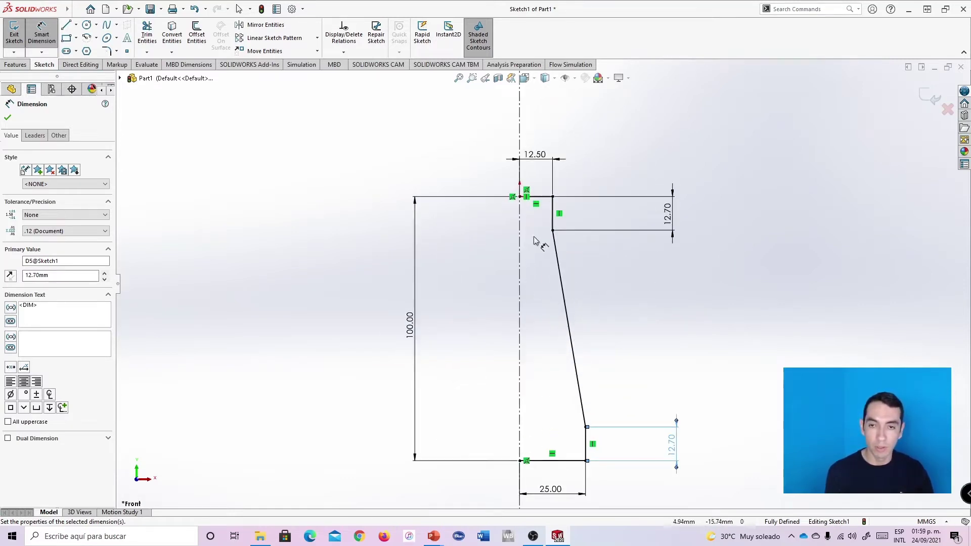
{"action": "key", "text": "Escape"}
Set up a Revolved Boss/Base of the tapered profile about the vertical centerline, declining automatic closing of the open sketch
{"action": "mouse_move", "coordinate": [609, 312]}
{"action": "middle_mouse_down"}
{"action": "mouse_move", "coordinate": [576, 347]}
{"action": "mouse_move", "coordinate": [611, 340]}
{"action": "middle_mouse_up"}
{"action": "left_click", "coordinate": [190, 178]}
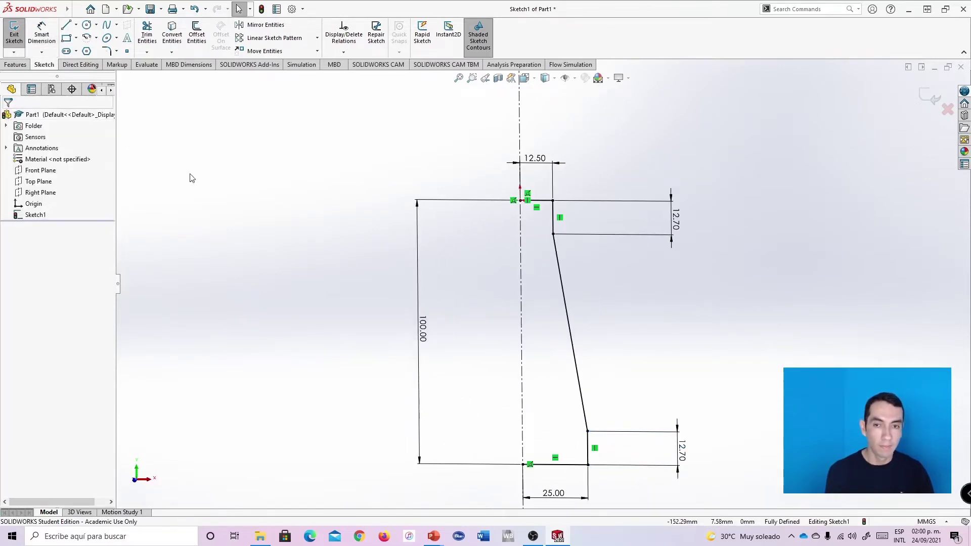
{"action": "mouse_move", "coordinate": [599, 303]}
{"action": "middle_mouse_down"}
{"action": "mouse_move", "coordinate": [558, 293]}
{"action": "mouse_move", "coordinate": [691, 342]}
{"action": "mouse_move", "coordinate": [665, 327]}
{"action": "mouse_move", "coordinate": [672, 339]}
{"action": "mouse_move", "coordinate": [630, 336]}
{"action": "mouse_move", "coordinate": [523, 285]}
{"action": "middle_mouse_up"}
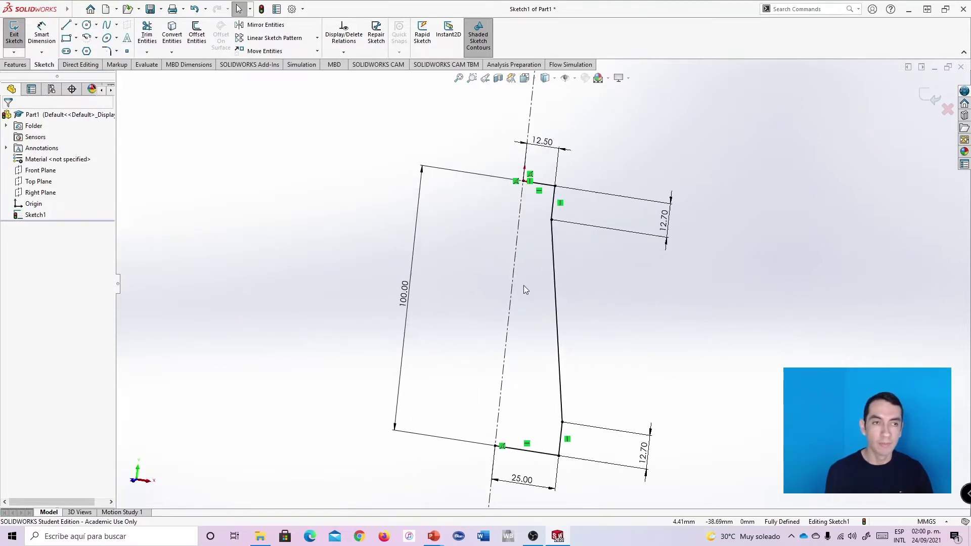
{"action": "middle_click_drag", "start_coordinate": [645, 283], "coordinate": [639, 267]}
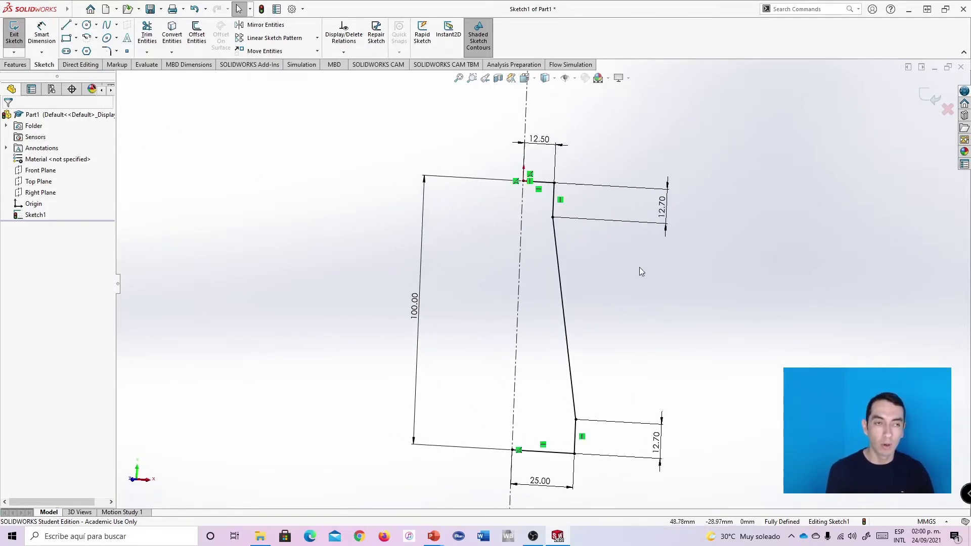
{"action": "left_click", "coordinate": [15, 64]}
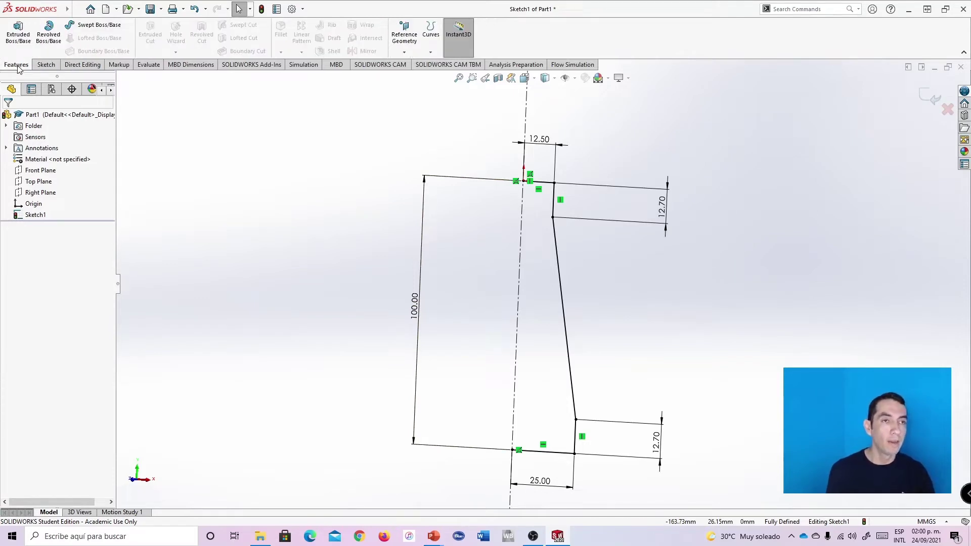
{"action": "left_click", "coordinate": [49, 40]}
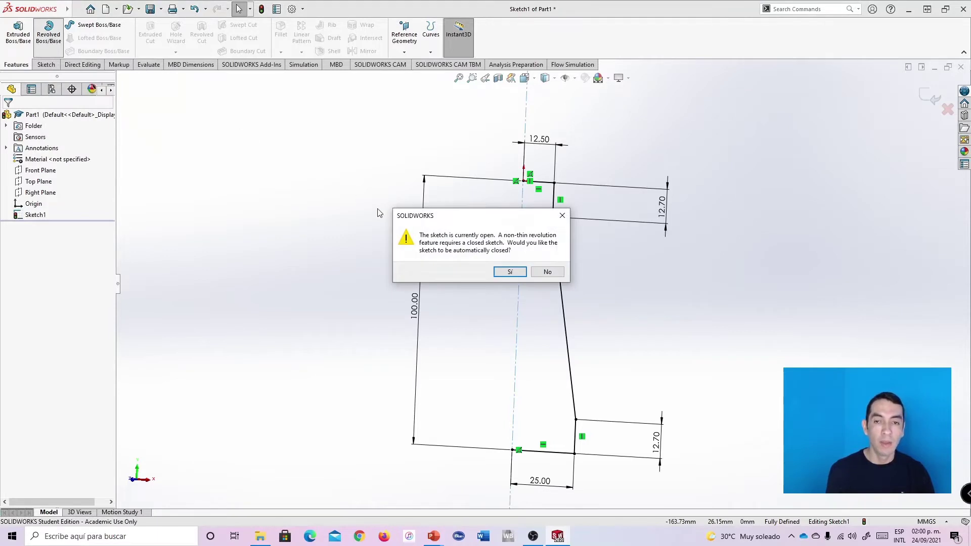
{"action": "mouse_move", "coordinate": [501, 221]}
{"action": "left_mouse_down"}
{"action": "mouse_move", "coordinate": [337, 125]}
{"action": "mouse_move", "coordinate": [317, 98]}
{"action": "left_mouse_up"}
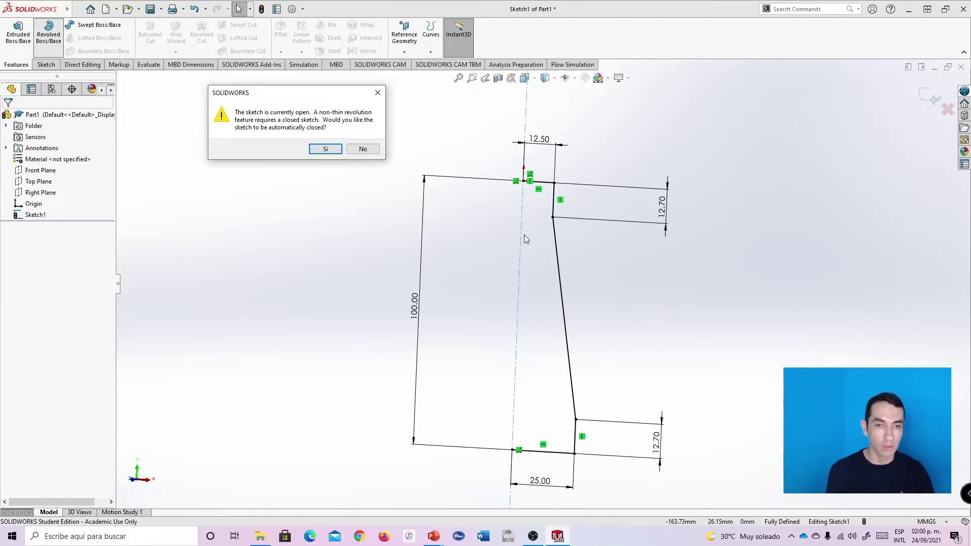
{"action": "left_click", "coordinate": [378, 149]}
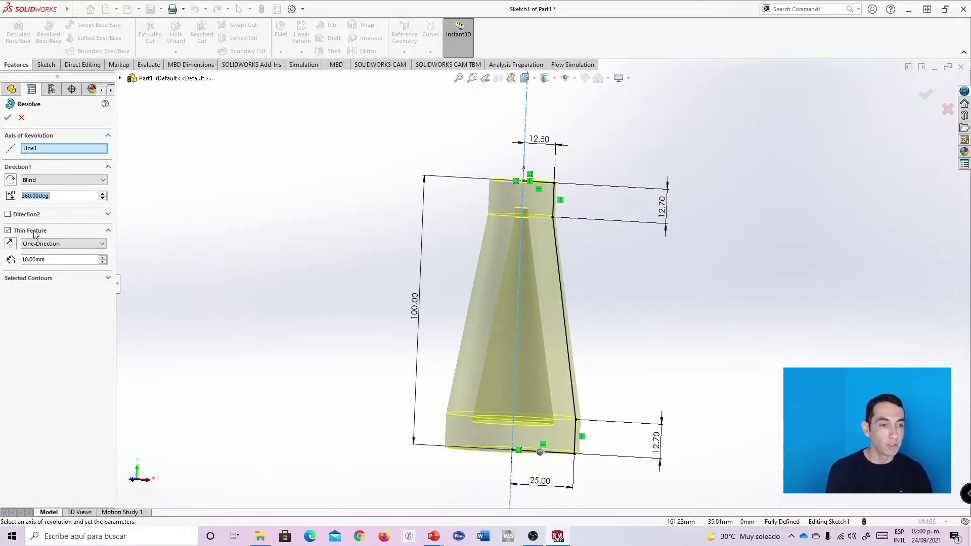
Set the one-direction thin-feature thickness to 1 mm and complete the 360-degree revolve about the centerline
{"action": "double_click", "coordinate": [25, 260]}
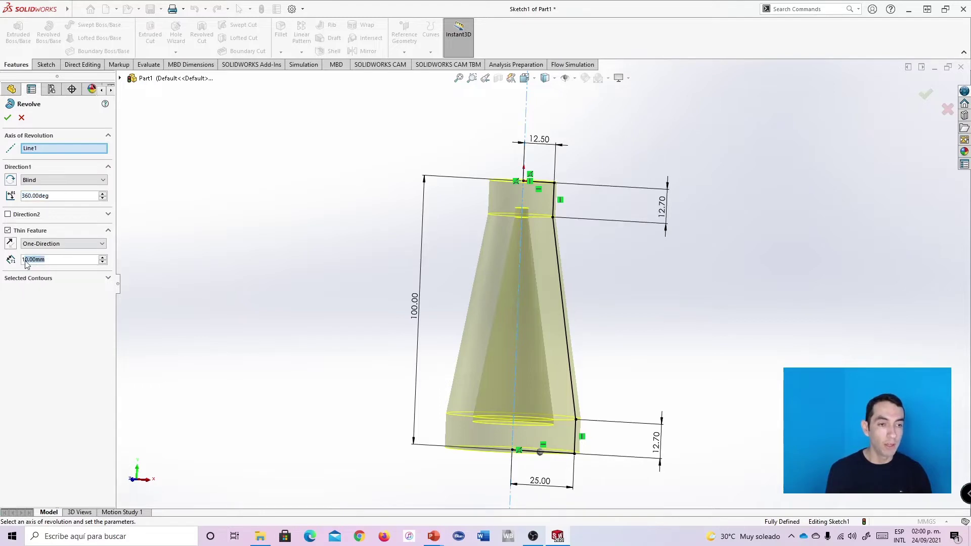
{"action": "left_click_drag", "start_coordinate": [51, 261], "coordinate": [18, 259]}
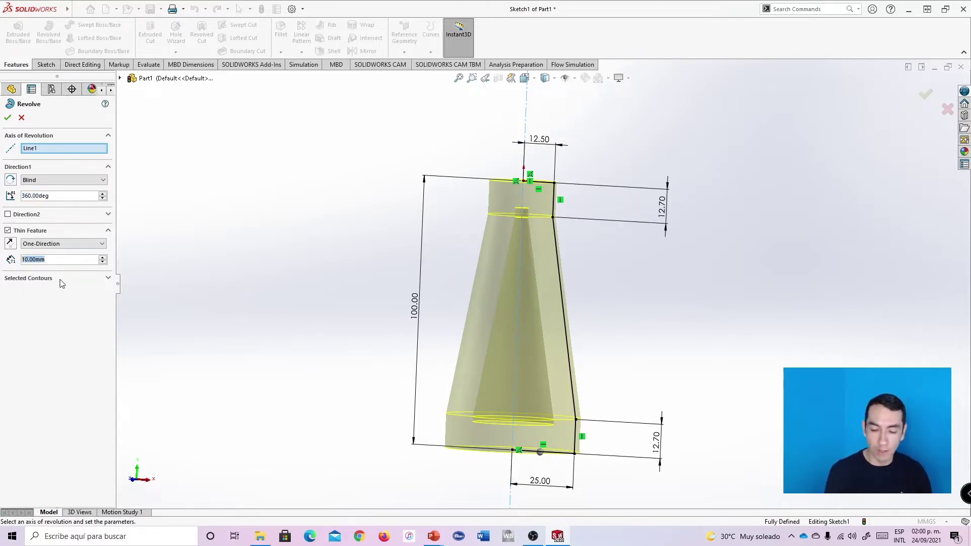
{"action": "type", "text": "1"}
{"action": "key", "text": "Return"}
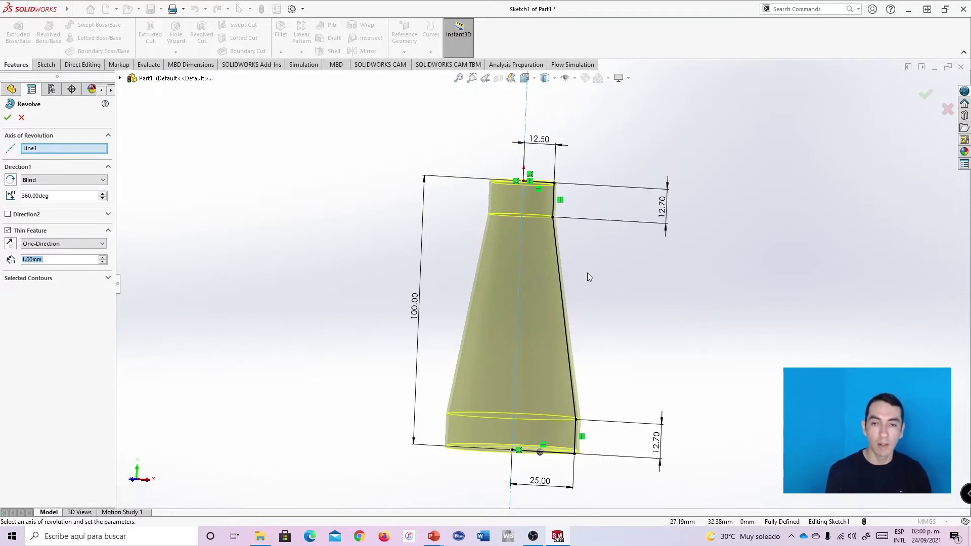
{"action": "mouse_move", "coordinate": [639, 278]}
{"action": "middle_mouse_down"}
{"action": "mouse_move", "coordinate": [633, 307]}
{"action": "mouse_move", "coordinate": [624, 279]}
{"action": "middle_mouse_up"}
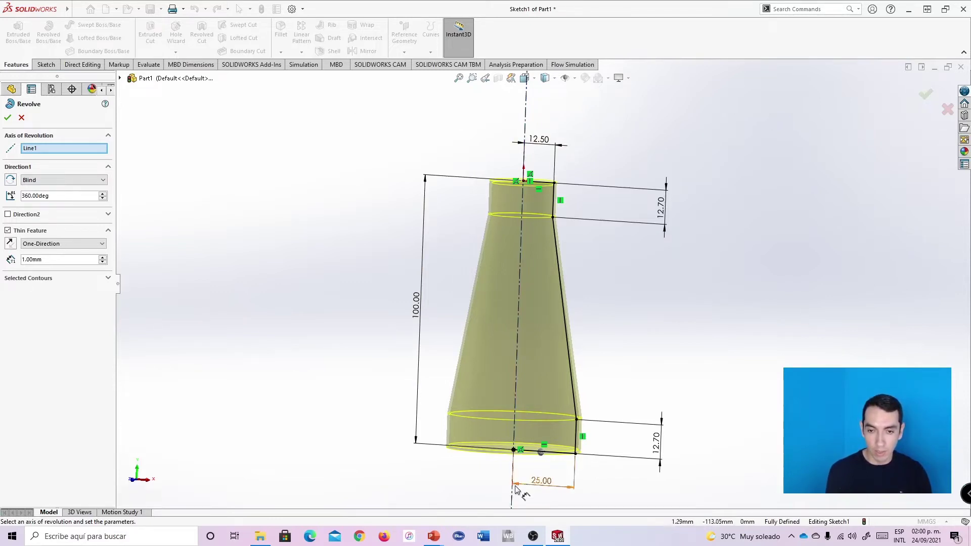
{"action": "left_click", "coordinate": [49, 150]}
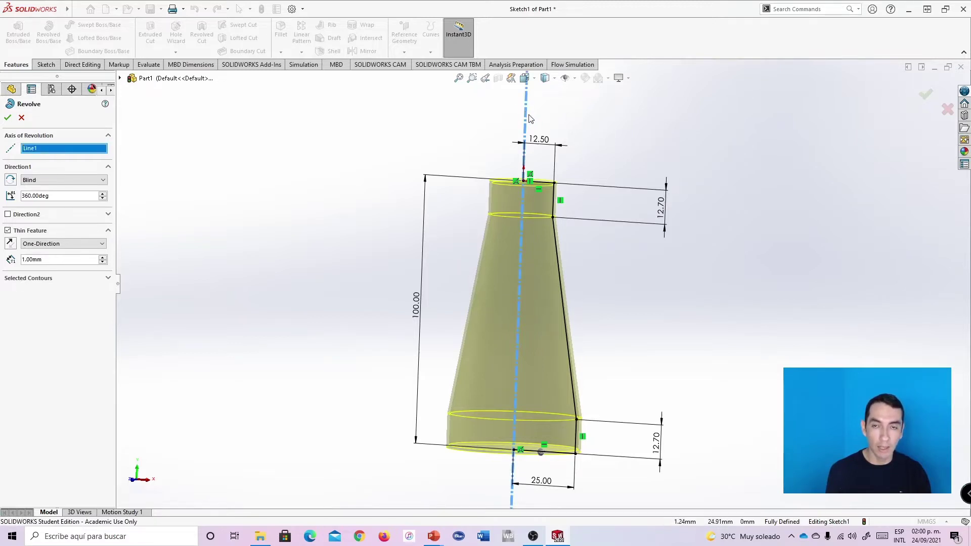
{"action": "left_click", "coordinate": [8, 118]}
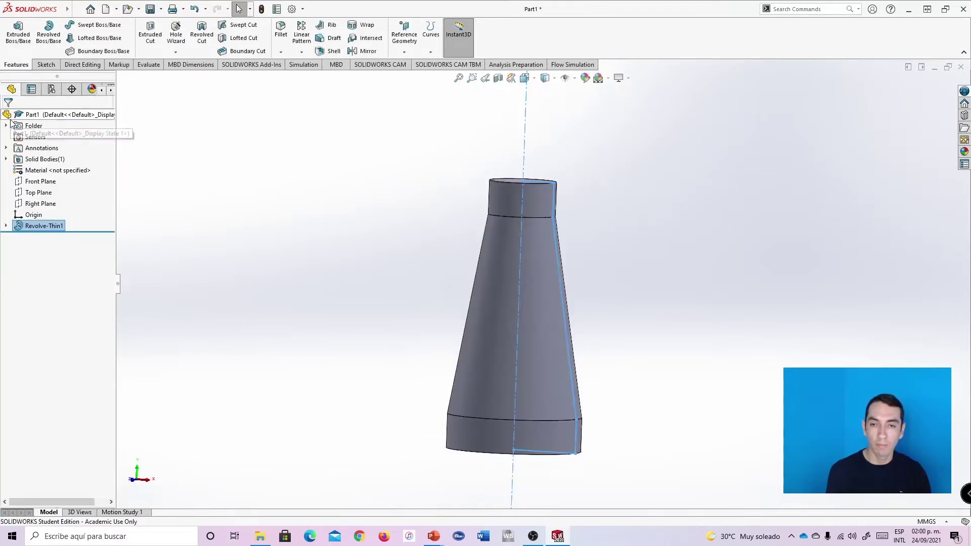
Back in SOLIDWORKS, sketch a circle of about 3.28 mm radius on the Front Plane, in the middle of the body's lower band beneath the origin
{"action": "mouse_move", "coordinate": [642, 310]}
{"action": "middle_mouse_down"}
{"action": "mouse_move", "coordinate": [620, 353]}
{"action": "mouse_move", "coordinate": [591, 281]}
{"action": "mouse_move", "coordinate": [559, 266]}
{"action": "mouse_move", "coordinate": [547, 331]}
{"action": "mouse_move", "coordinate": [669, 330]}
{"action": "mouse_move", "coordinate": [589, 314]}
{"action": "mouse_move", "coordinate": [615, 331]}
{"action": "mouse_move", "coordinate": [625, 315]}
{"action": "middle_mouse_up"}
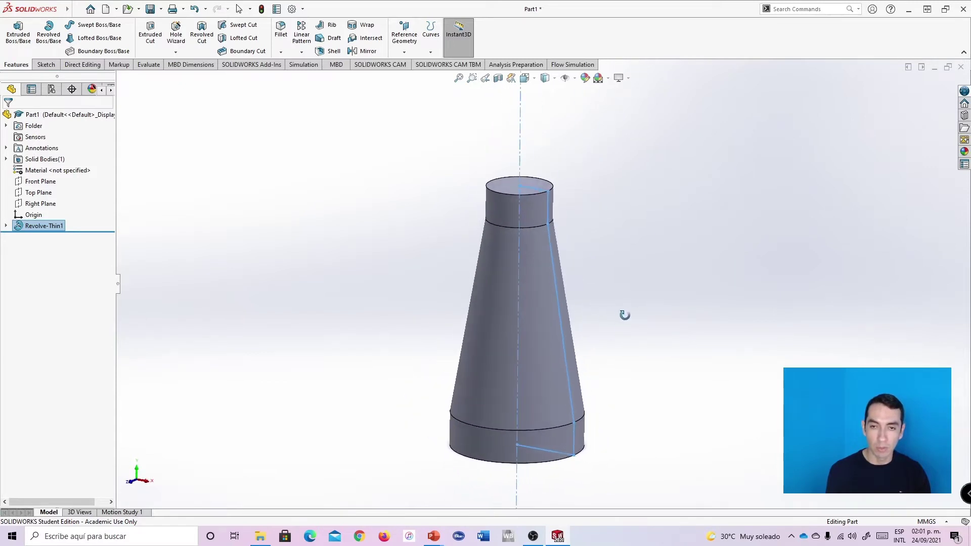
{"action": "left_click", "coordinate": [134, 483]}
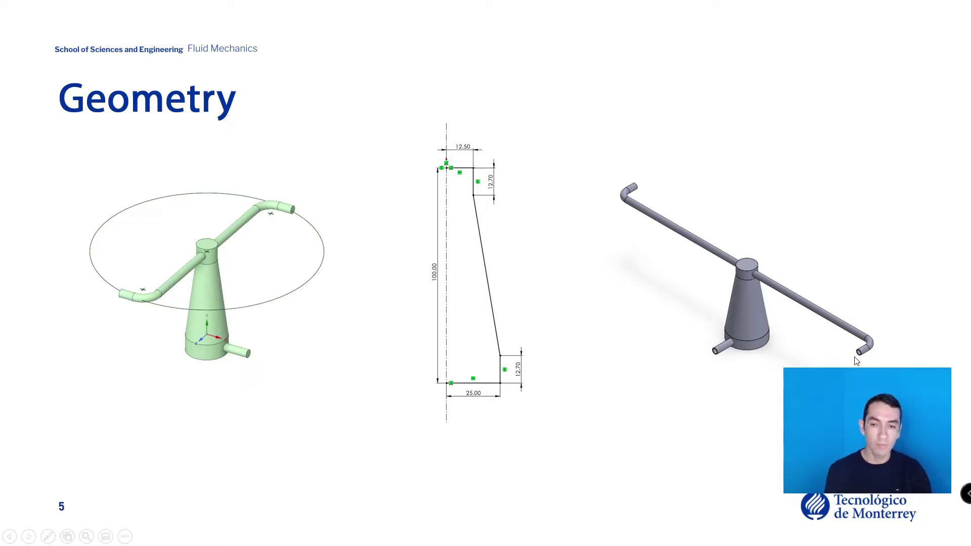
{"action": "key", "text": "alt+Tab"}
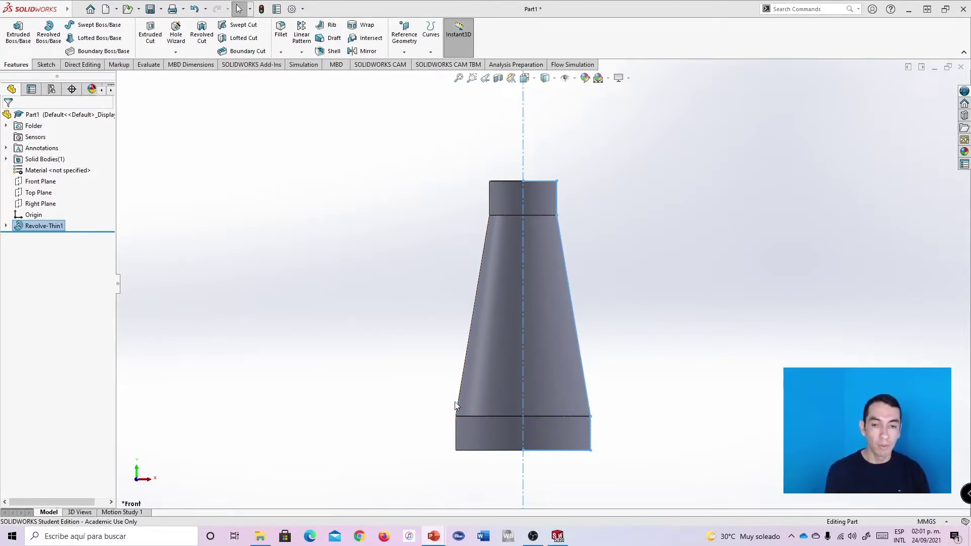
{"action": "left_click", "coordinate": [34, 183]}
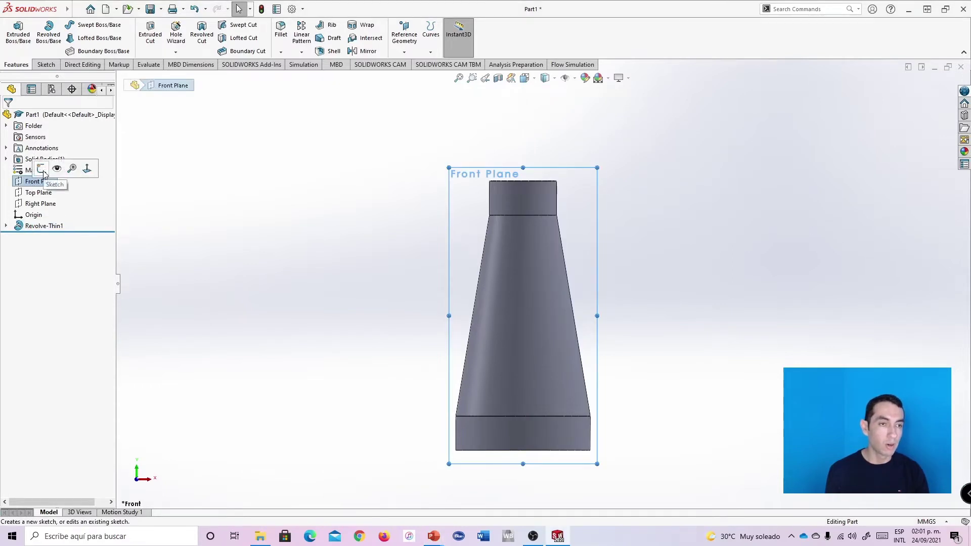
{"action": "left_click", "coordinate": [43, 171]}
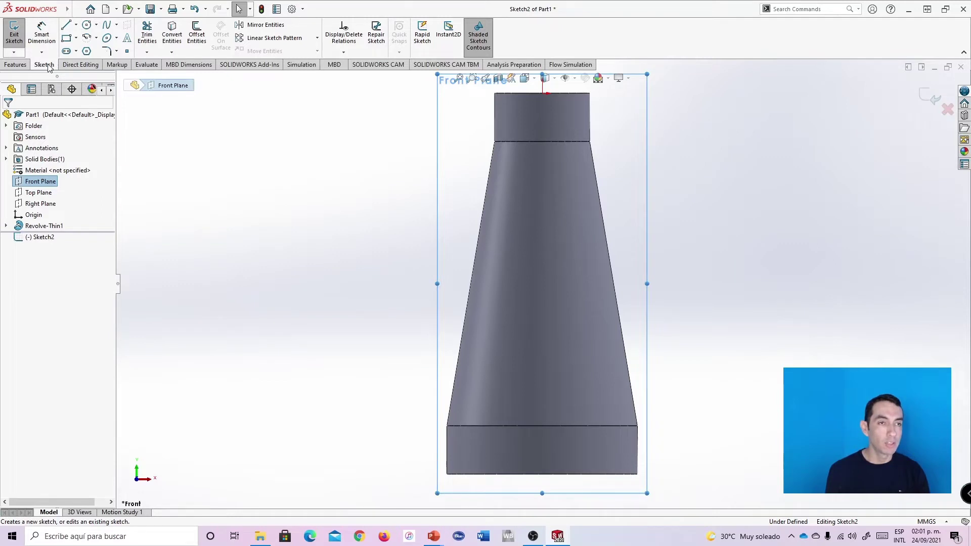
{"action": "left_click", "coordinate": [87, 25]}
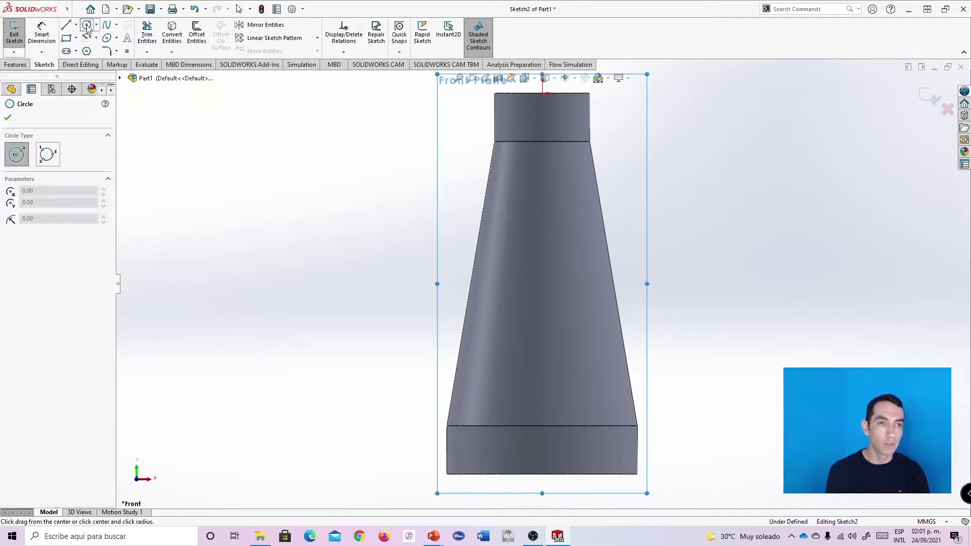
{"action": "left_click", "coordinate": [541, 451]}
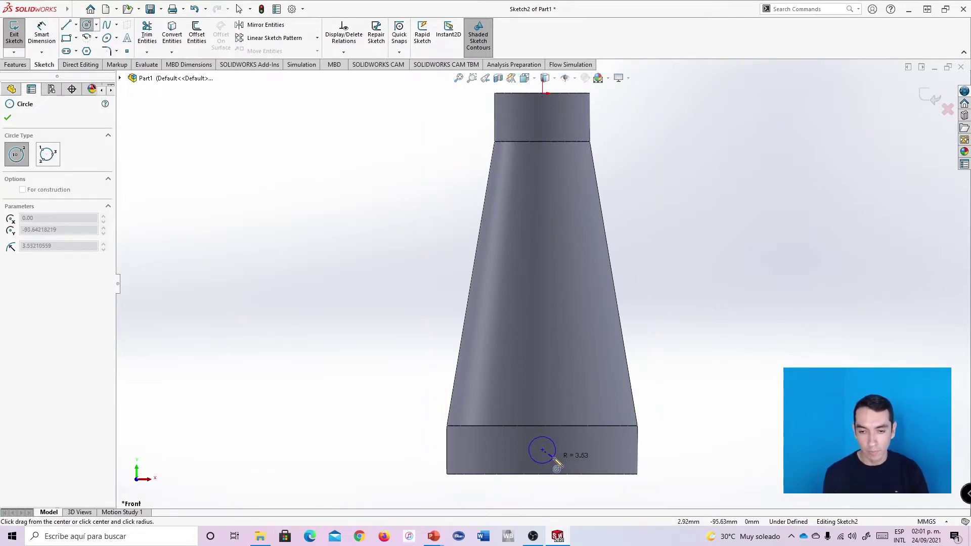
{"action": "left_click", "coordinate": [552, 458]}
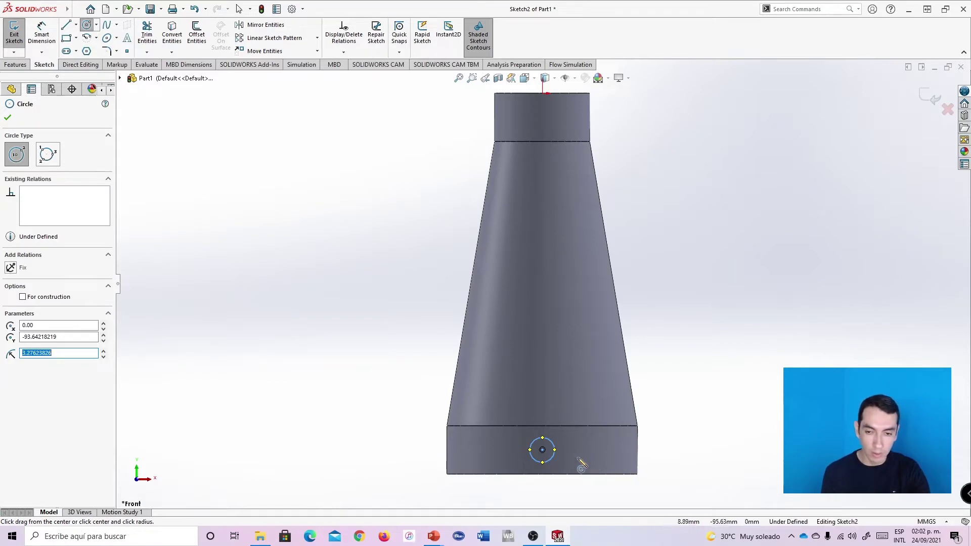
{"action": "left_click", "coordinate": [8, 118]}
Dimension the circle's diameter as 0.25 in
{"action": "left_click", "coordinate": [41, 33]}
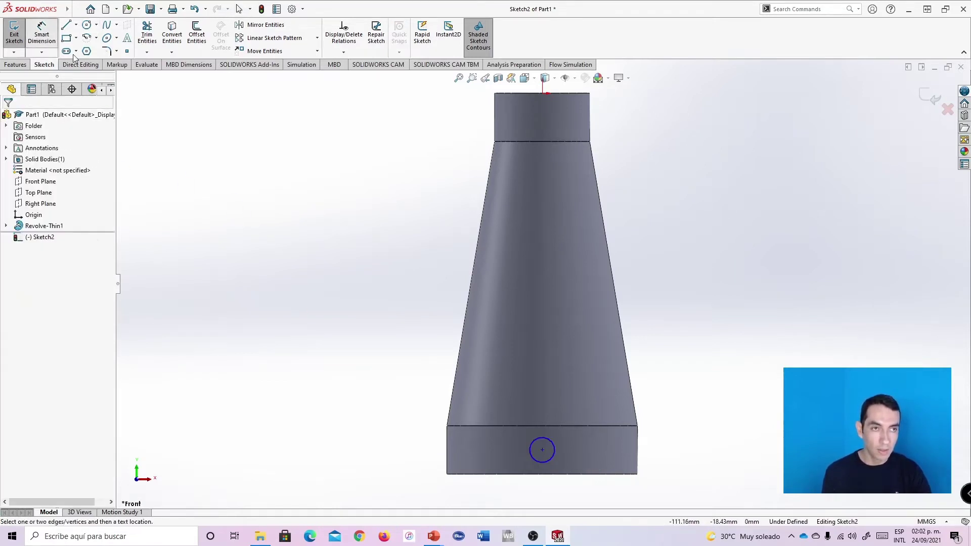
{"action": "left_click", "coordinate": [528, 449]}
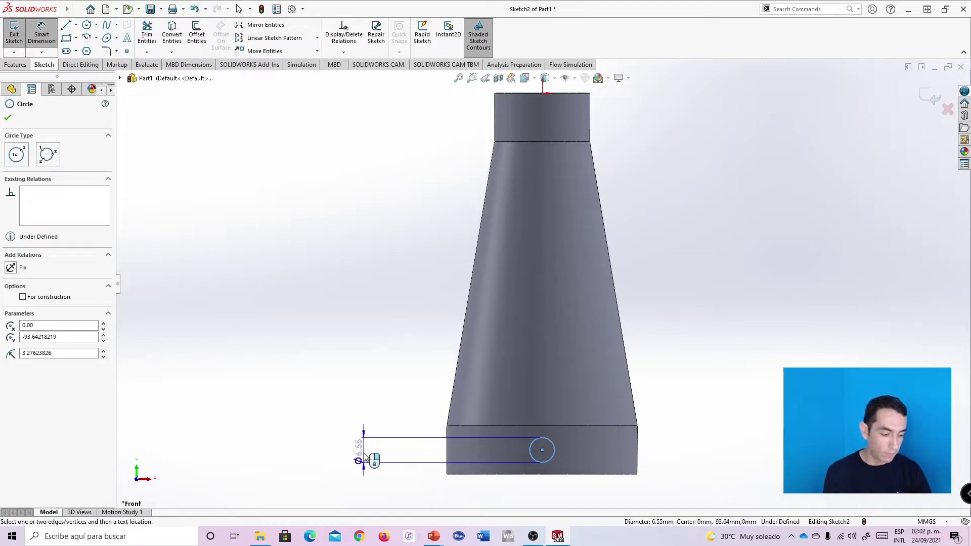
{"action": "left_click", "coordinate": [369, 458]}
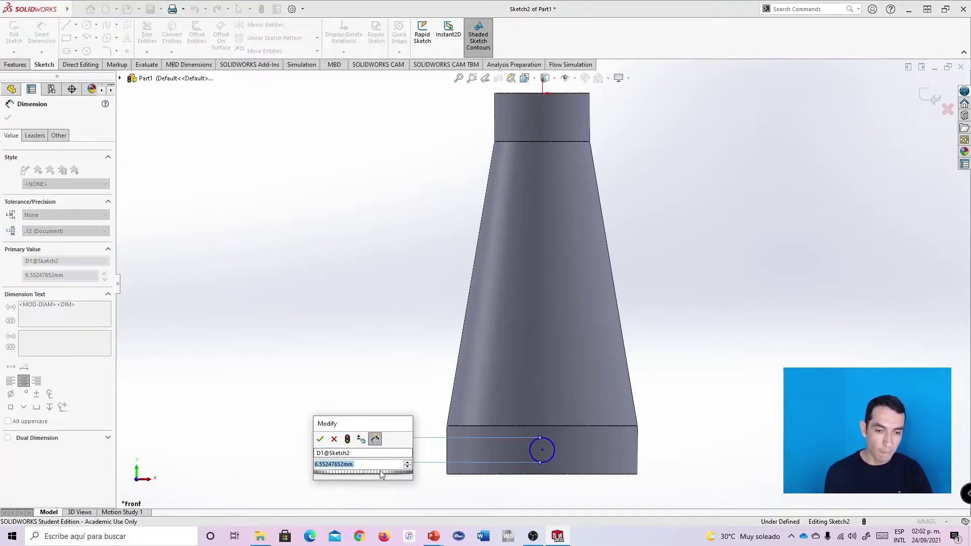
{"action": "type", "text": "0."}
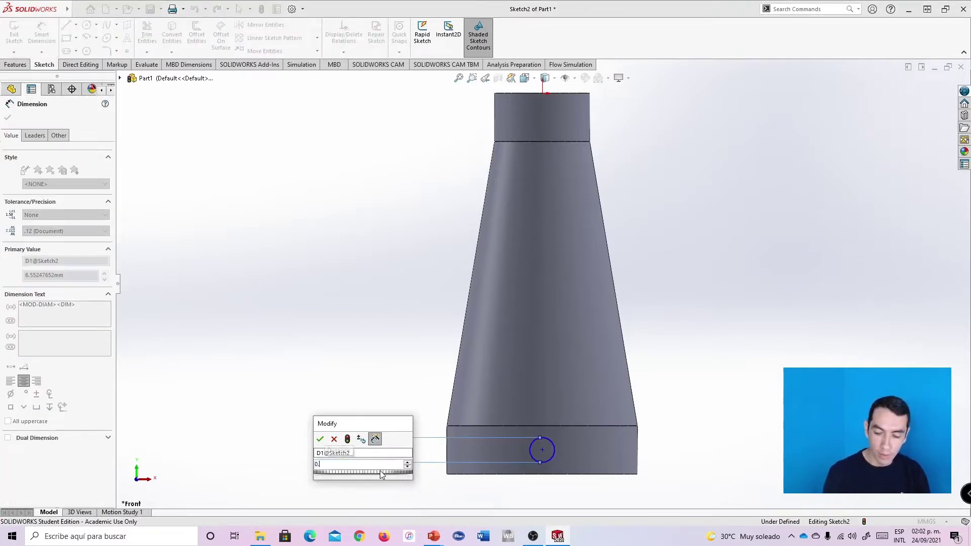
{"action": "type", "text": "25in"}
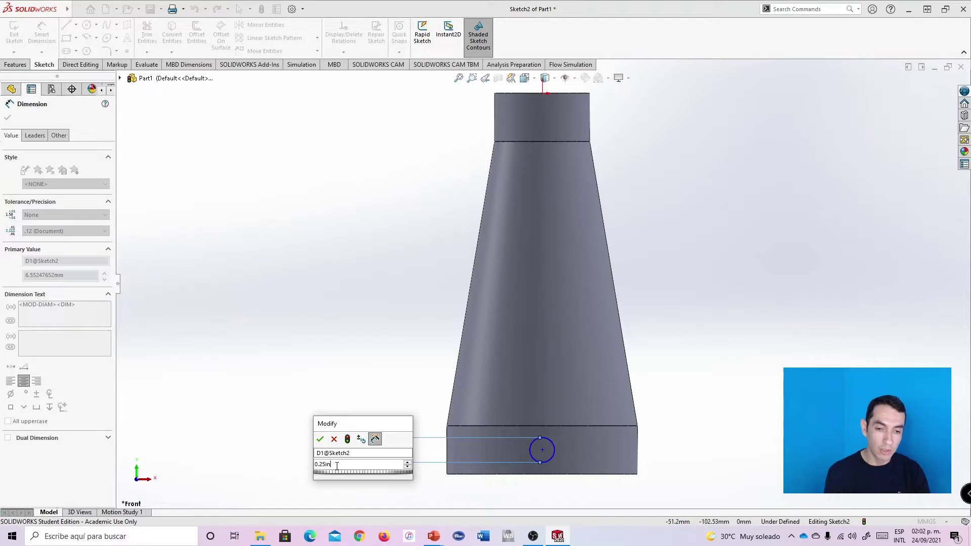
{"action": "left_click", "coordinate": [319, 438]}
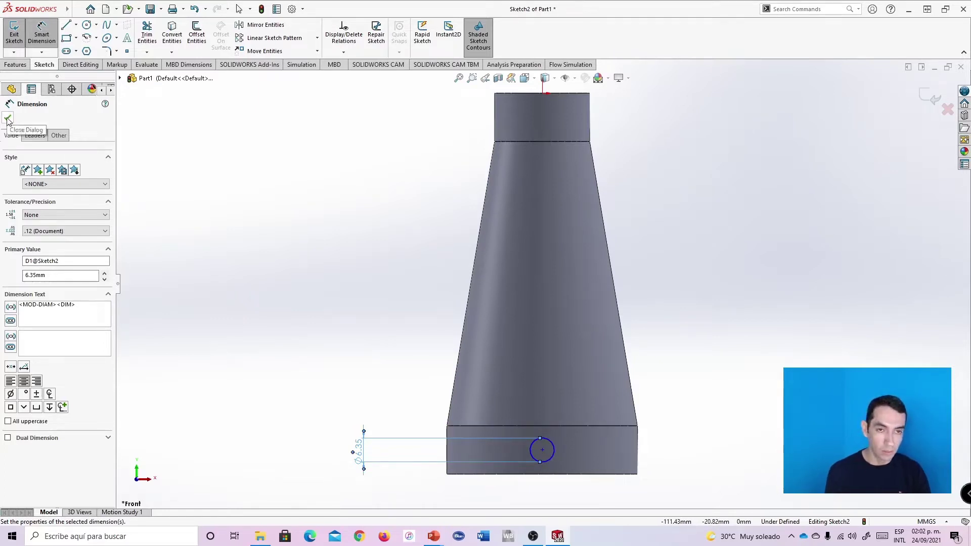
Dimension the distance from the circle's center to the upper edge of the lower band as 0.25 in and finish dimensioning
{"action": "left_click", "coordinate": [43, 37]}
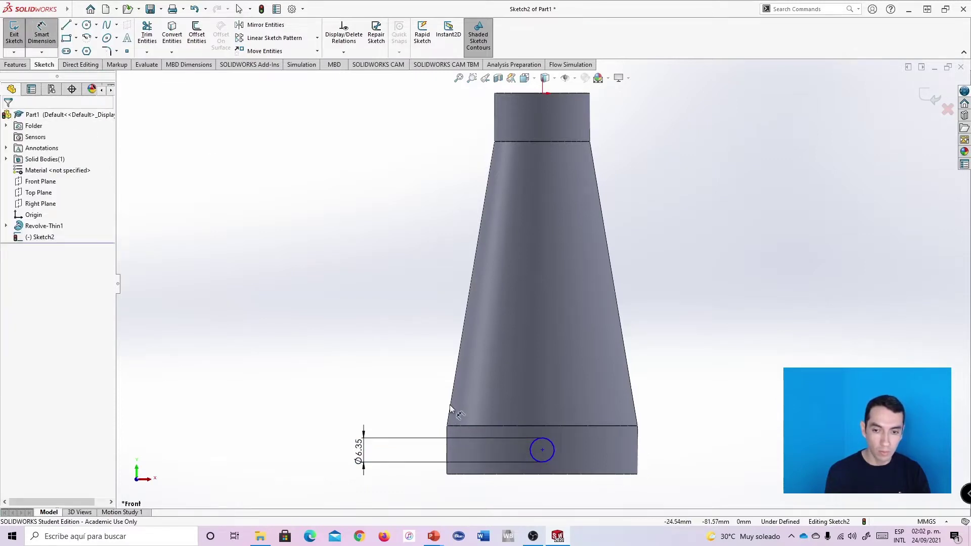
{"action": "left_click", "coordinate": [542, 450]}
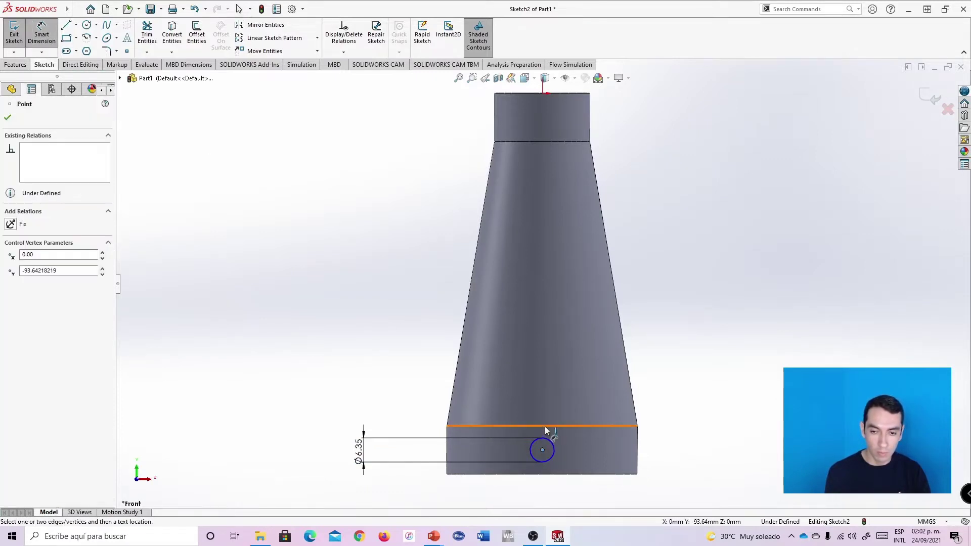
{"action": "left_click", "coordinate": [544, 426]}
{"action": "left_click", "coordinate": [726, 438]}
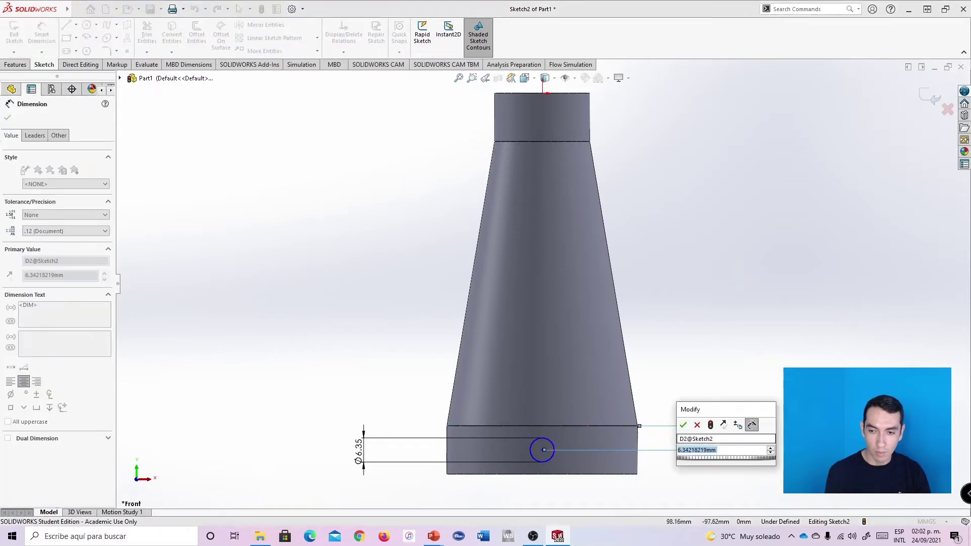
{"action": "type", "text": "0.25"}
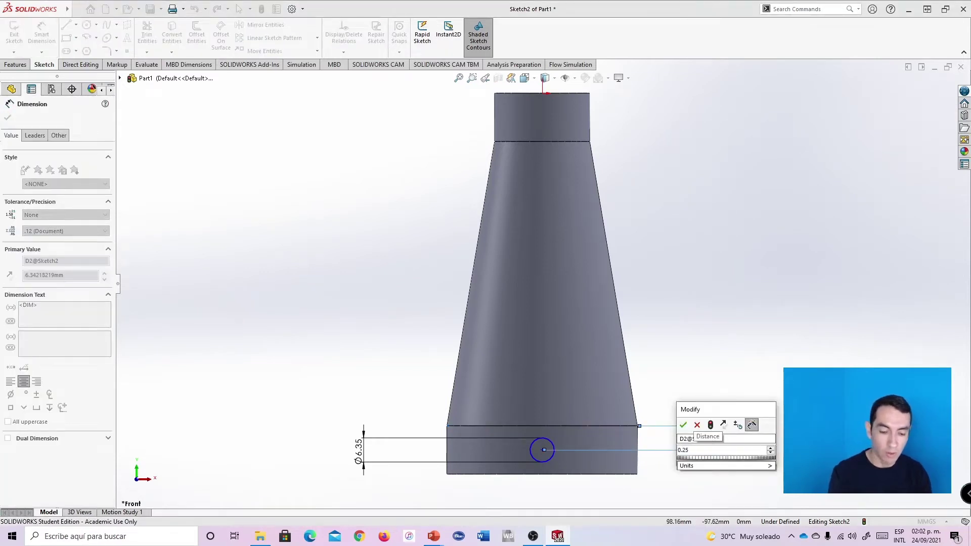
{"action": "type", "text": "in"}
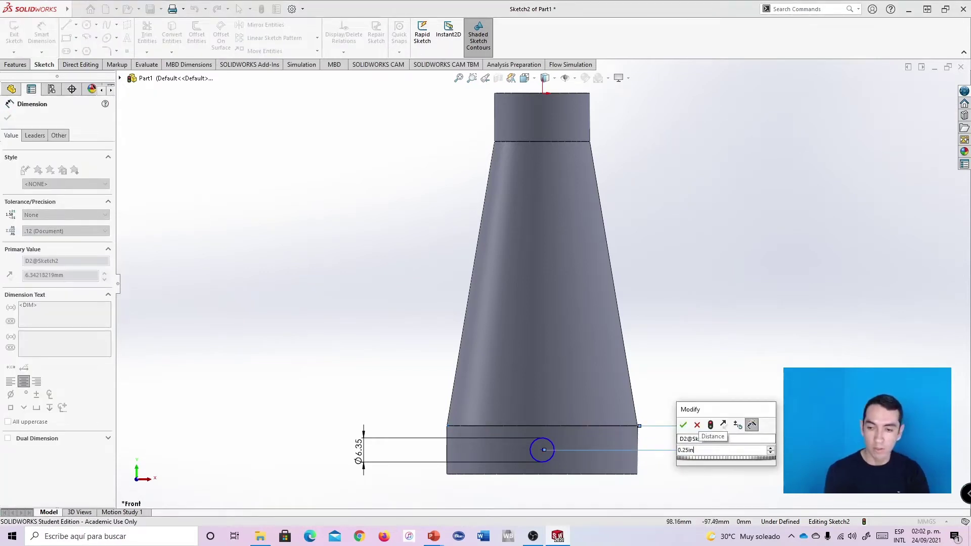
{"action": "left_click", "coordinate": [683, 424]}
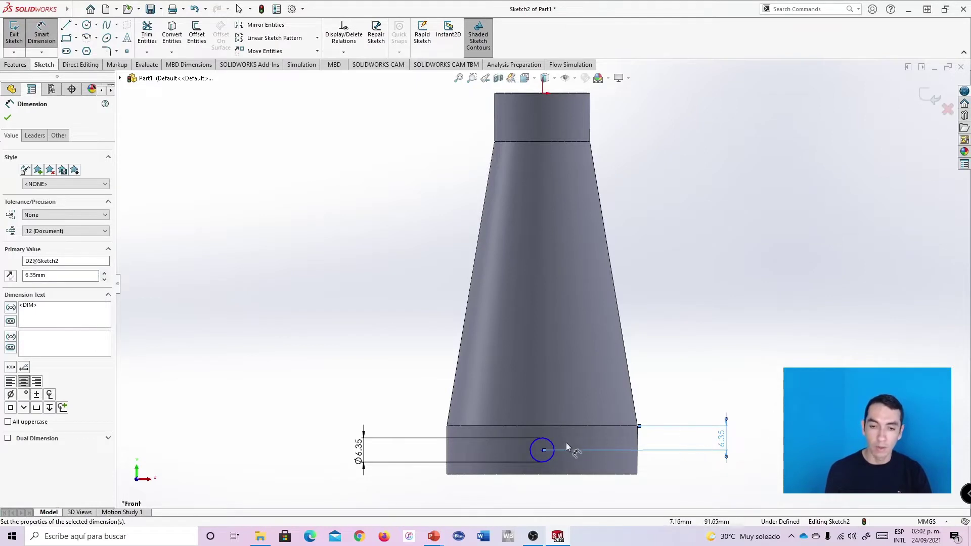
{"action": "left_click", "coordinate": [9, 118]}
{"action": "middle_click_drag", "start_coordinate": [667, 340], "coordinate": [635, 336]}
{"action": "scroll", "coordinate": [645, 298], "scroll_direction": "down", "scroll_amount": 2}
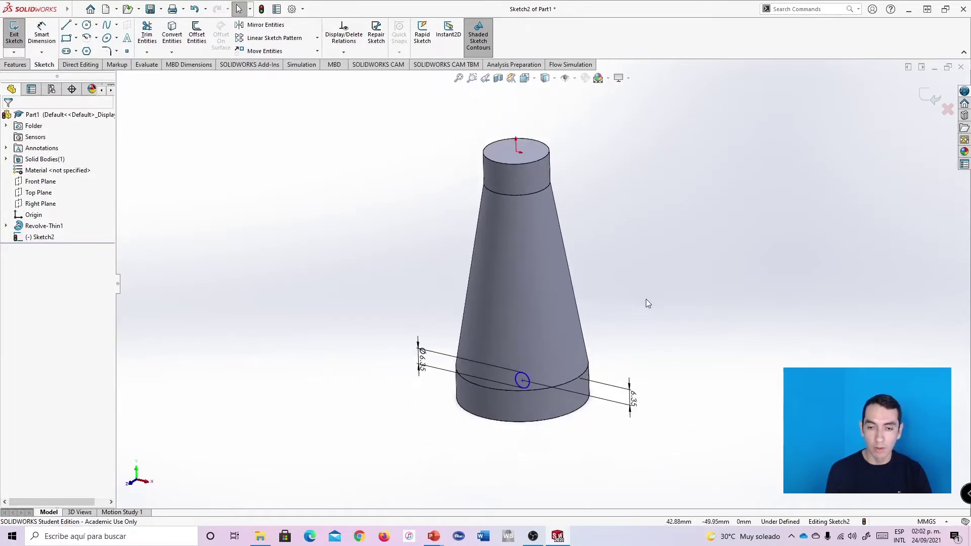
{"action": "middle_click_drag", "start_coordinate": [645, 298], "coordinate": [642, 301]}
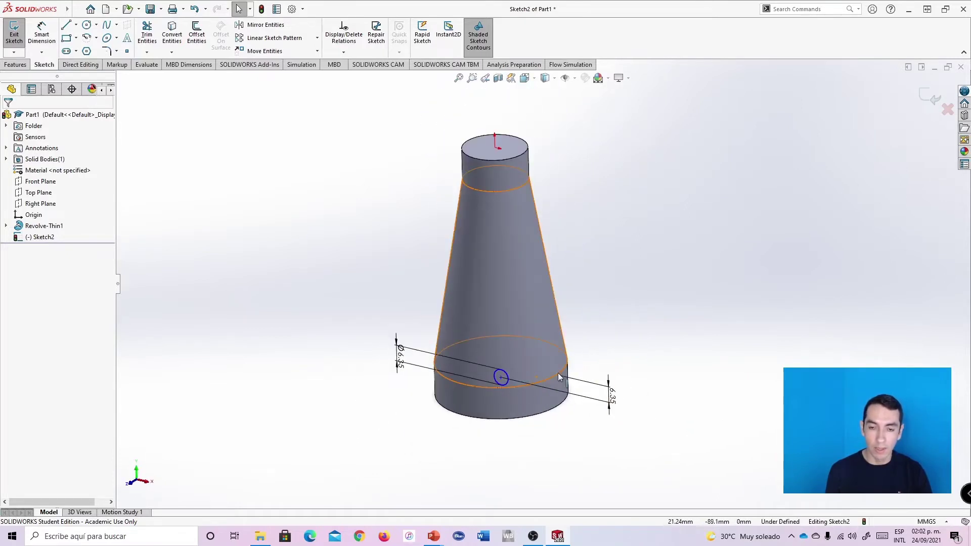
Start an extruded boss from the dimensioned circle, beginning at an offset of 2 in from the sketch plane
{"action": "middle_click_drag", "start_coordinate": [558, 375], "coordinate": [574, 308]}
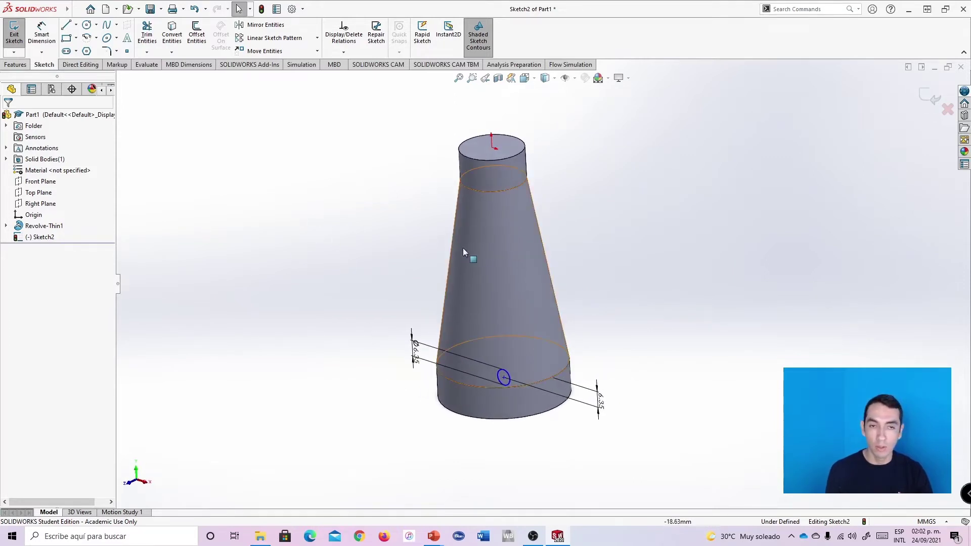
{"action": "left_click", "coordinate": [16, 64]}
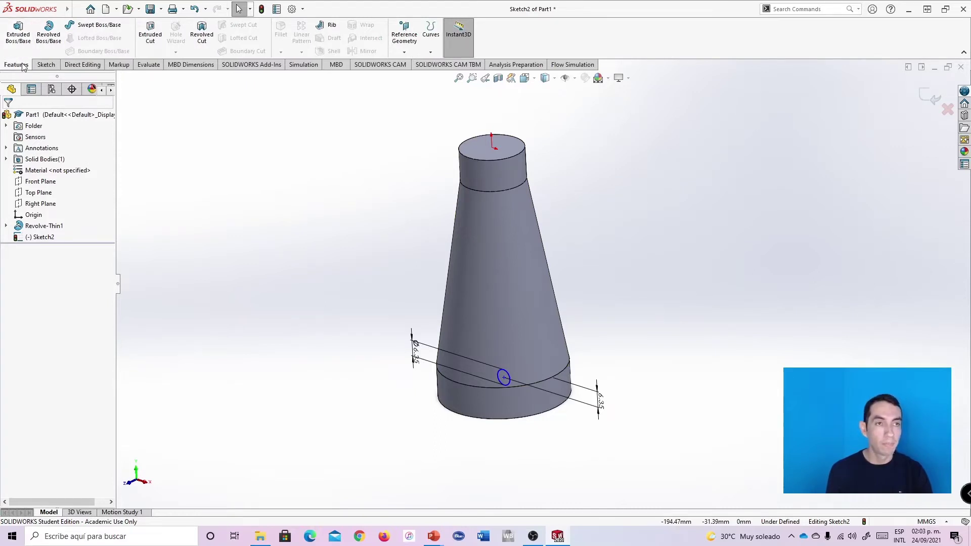
{"action": "left_click", "coordinate": [17, 38]}
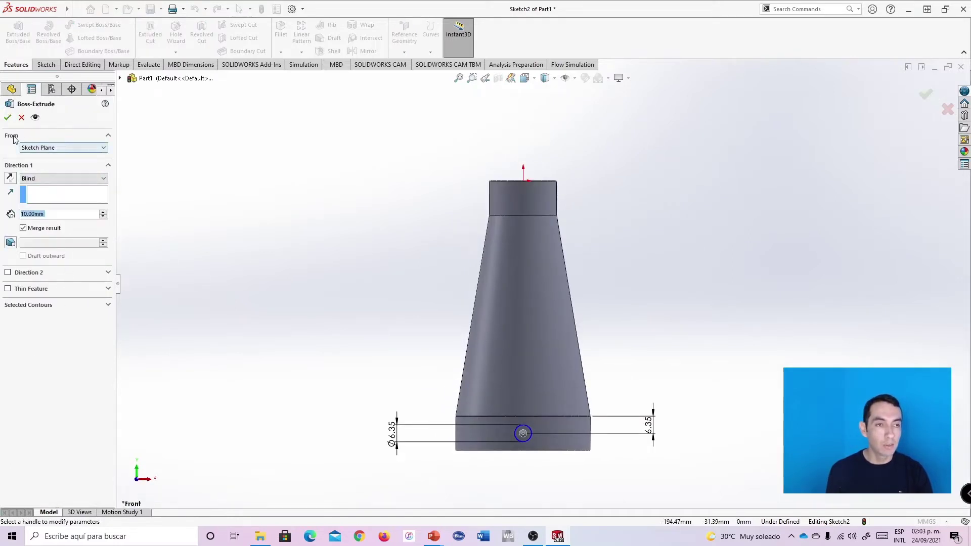
{"action": "left_click", "coordinate": [35, 148]}
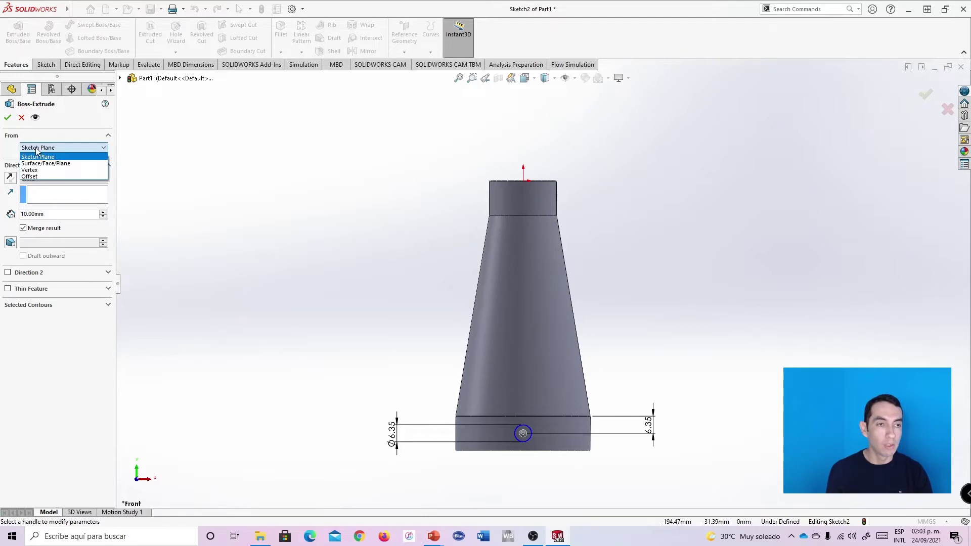
{"action": "left_click", "coordinate": [36, 181]}
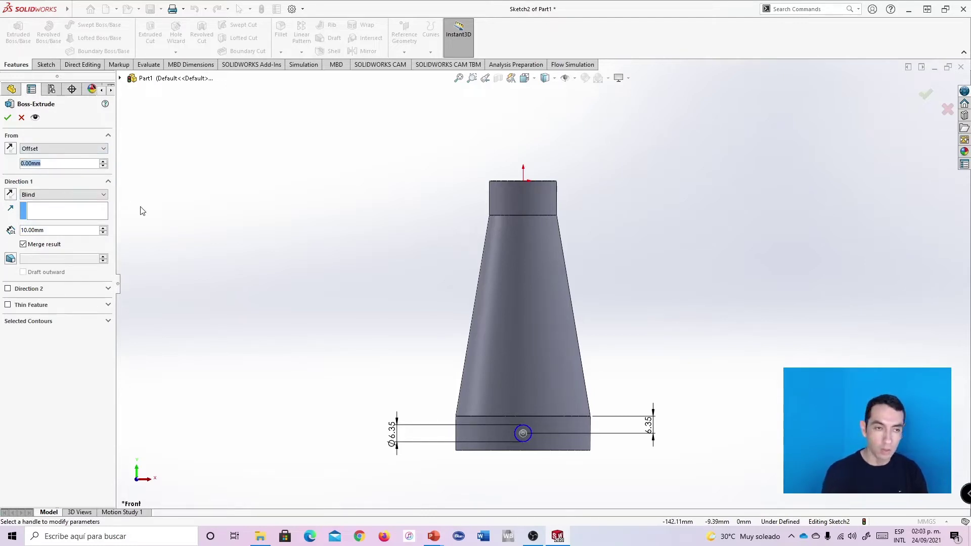
{"action": "type", "text": "2in"}
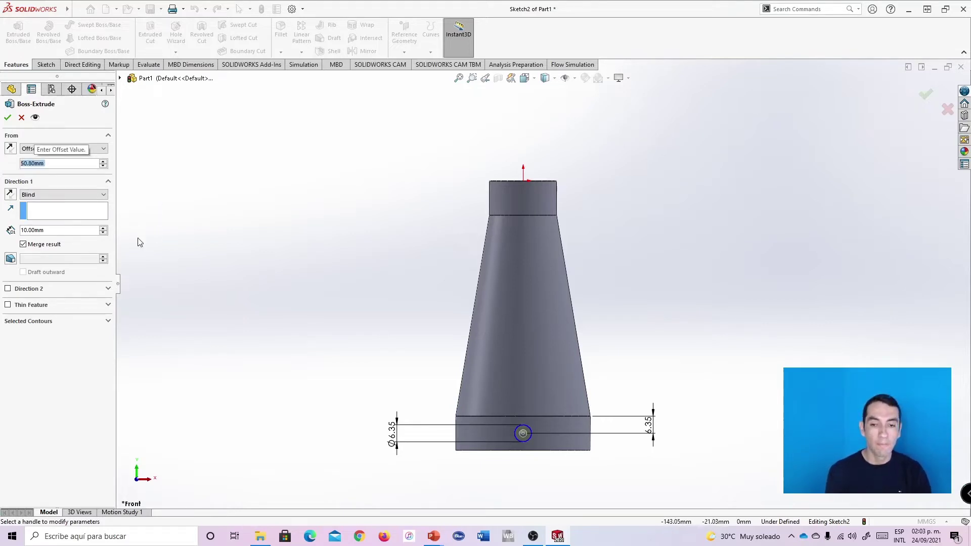
{"action": "middle_click_drag", "start_coordinate": [632, 294], "coordinate": [582, 363]}
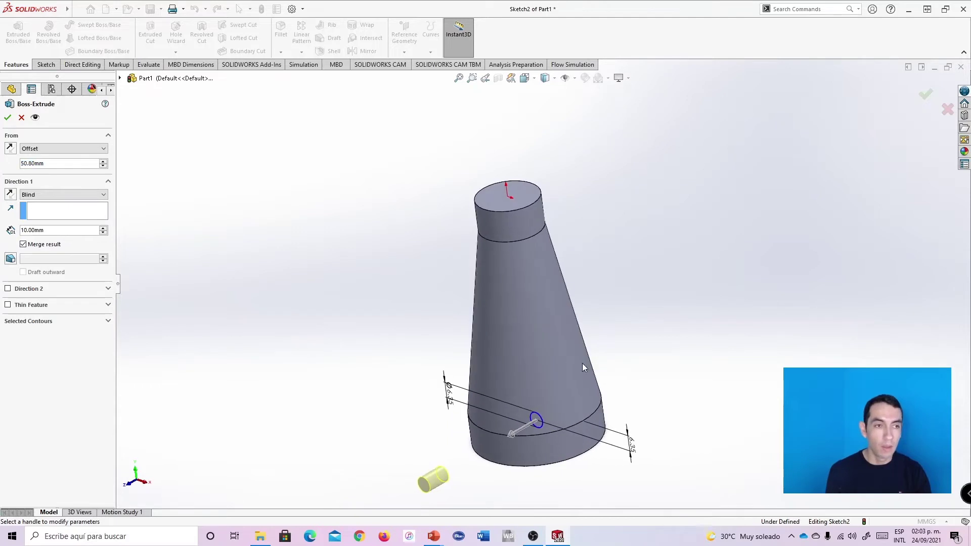
Set the pipe extrusion to end Up To Surface at the outer cylindrical face of the body's lower band
{"action": "left_click", "coordinate": [35, 196]}
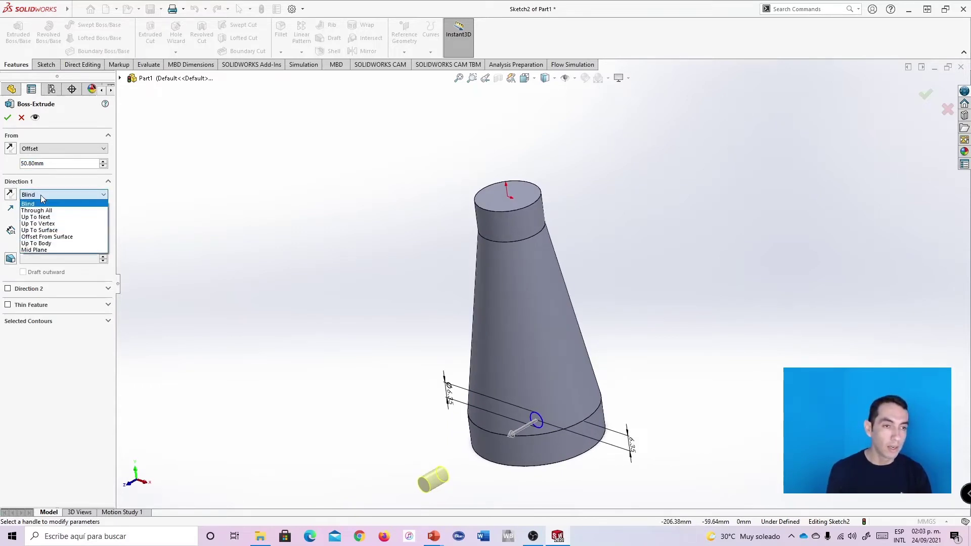
{"action": "left_click", "coordinate": [51, 230]}
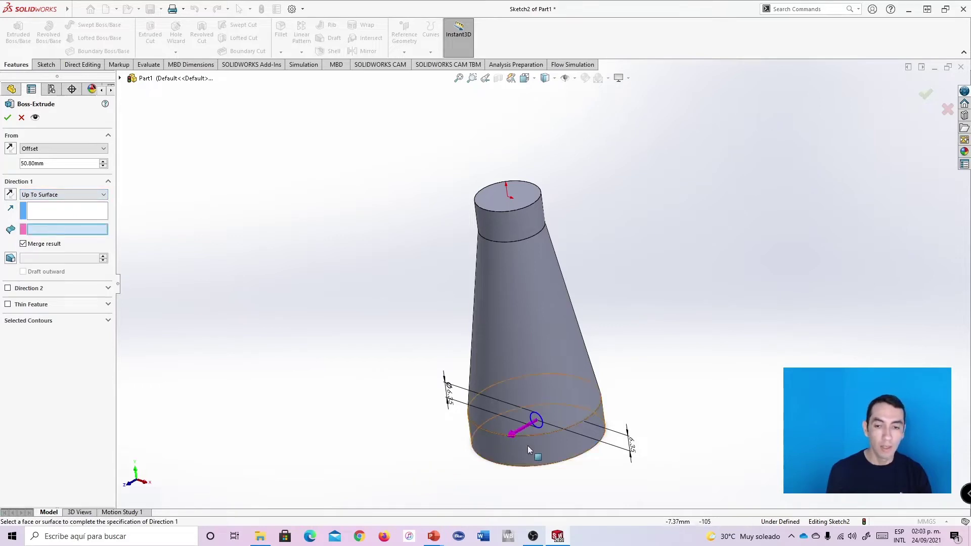
{"action": "left_click", "coordinate": [553, 451]}
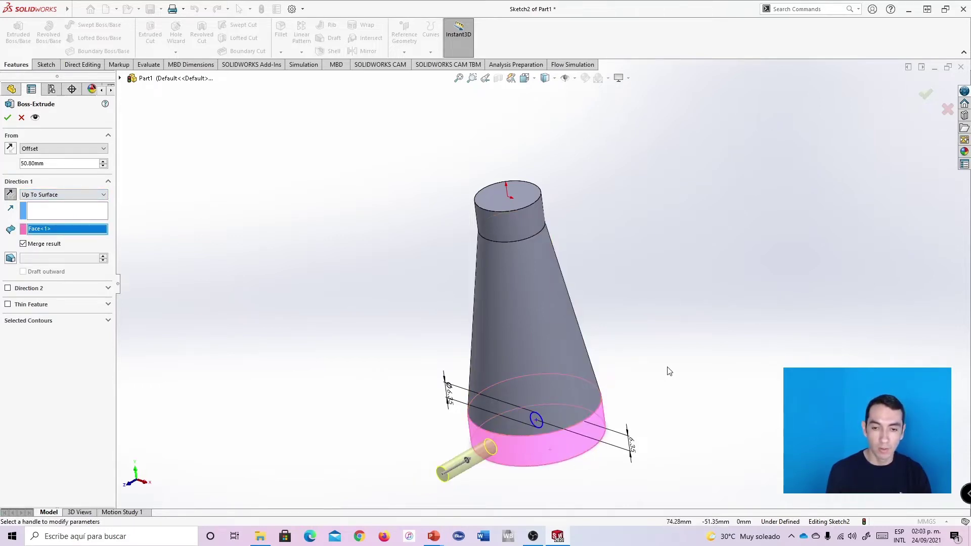
{"action": "middle_click_drag", "start_coordinate": [668, 370], "coordinate": [580, 397]}
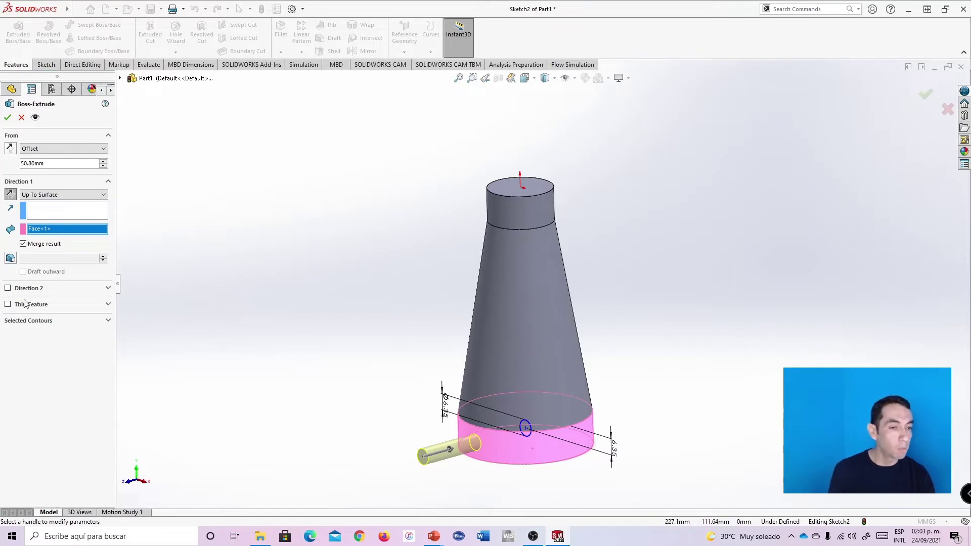
Make the pipe a one-direction thin feature 1 mm thick and complete the extrusion
{"action": "left_click", "coordinate": [8, 305]}
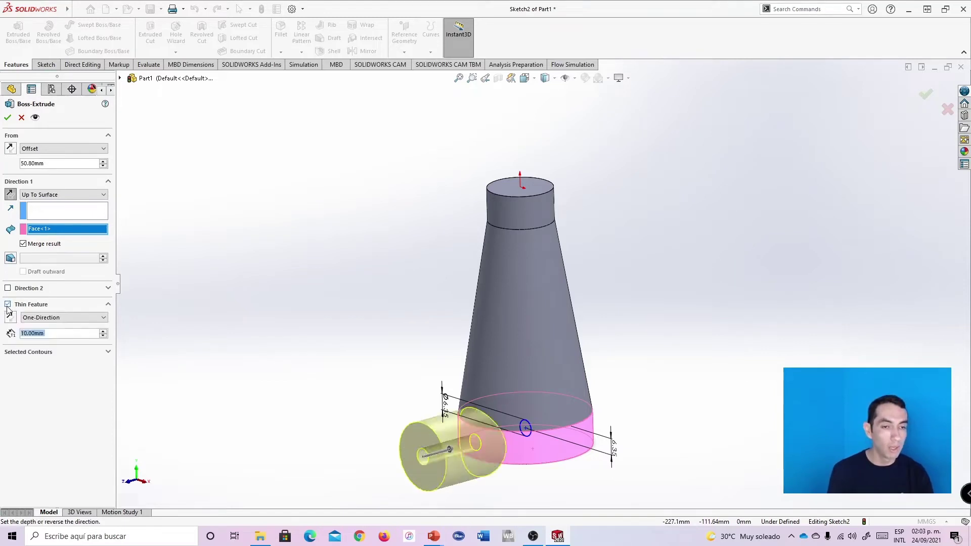
{"action": "left_click", "coordinate": [645, 386]}
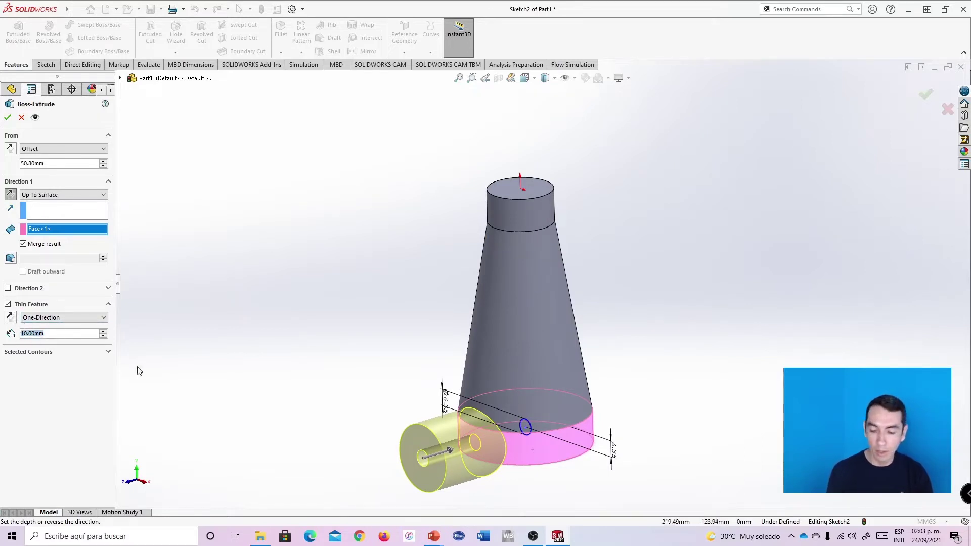
{"action": "type", "text": "1"}
{"action": "key", "text": "Return"}
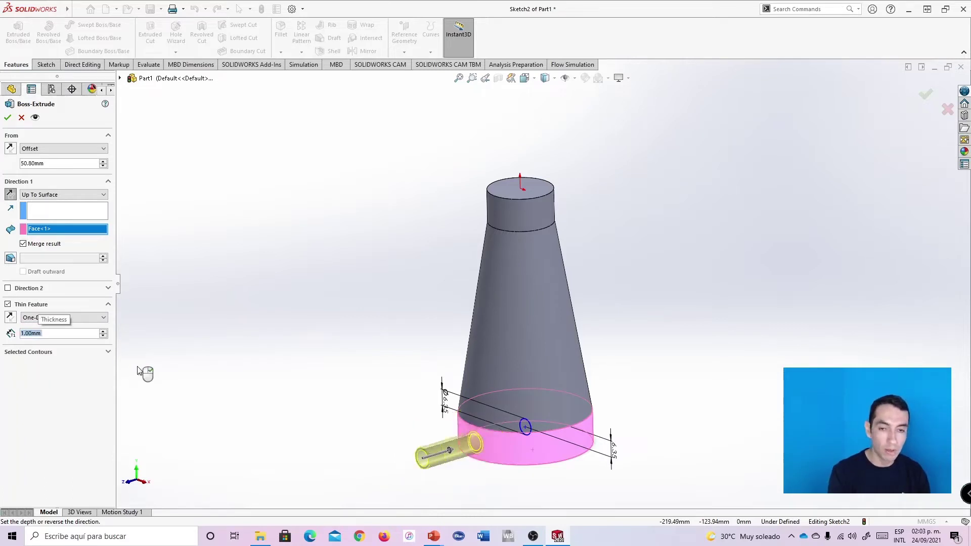
{"action": "mouse_move", "coordinate": [618, 385]}
{"action": "middle_mouse_down"}
{"action": "mouse_move", "coordinate": [639, 362]}
{"action": "mouse_move", "coordinate": [672, 354]}
{"action": "mouse_move", "coordinate": [652, 339]}
{"action": "mouse_move", "coordinate": [624, 379]}
{"action": "middle_mouse_up"}
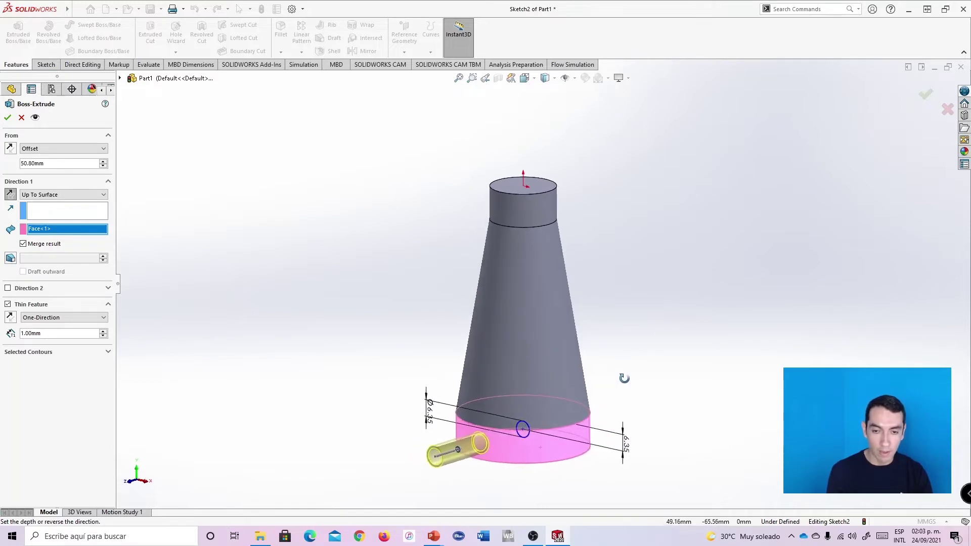
{"action": "left_click", "coordinate": [6, 121]}
{"action": "mouse_move", "coordinate": [678, 413]}
{"action": "middle_mouse_down"}
{"action": "mouse_move", "coordinate": [722, 370]}
{"action": "mouse_move", "coordinate": [713, 385]}
{"action": "mouse_move", "coordinate": [721, 362]}
{"action": "mouse_move", "coordinate": [659, 360]}
{"action": "mouse_move", "coordinate": [666, 400]}
{"action": "middle_mouse_up"}
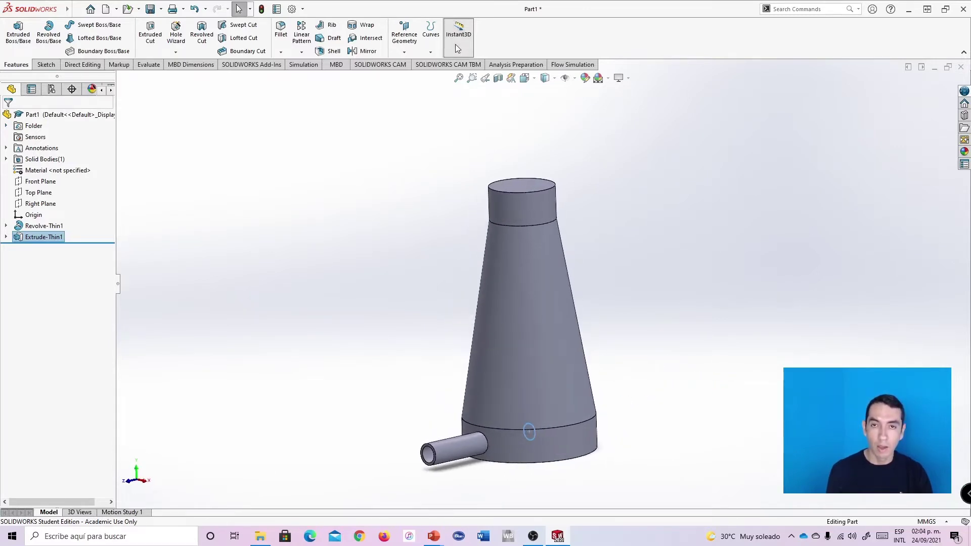
Section the part along the Front Plane with the cut direction reversed to expose the inside behind the pipe
{"action": "left_click", "coordinate": [498, 79]}
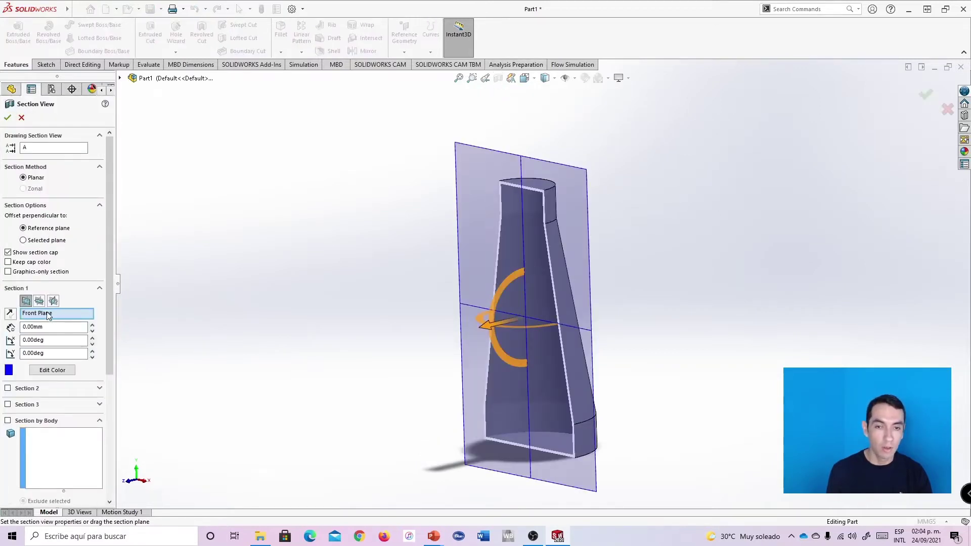
{"action": "left_click", "coordinate": [11, 315]}
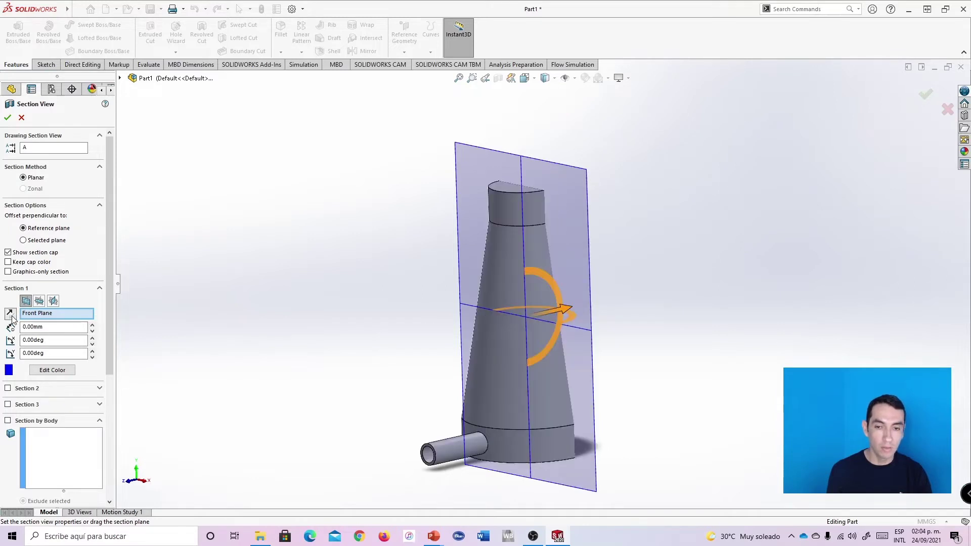
{"action": "left_click", "coordinate": [8, 118]}
{"action": "middle_click_drag", "start_coordinate": [453, 332], "coordinate": [502, 389]}
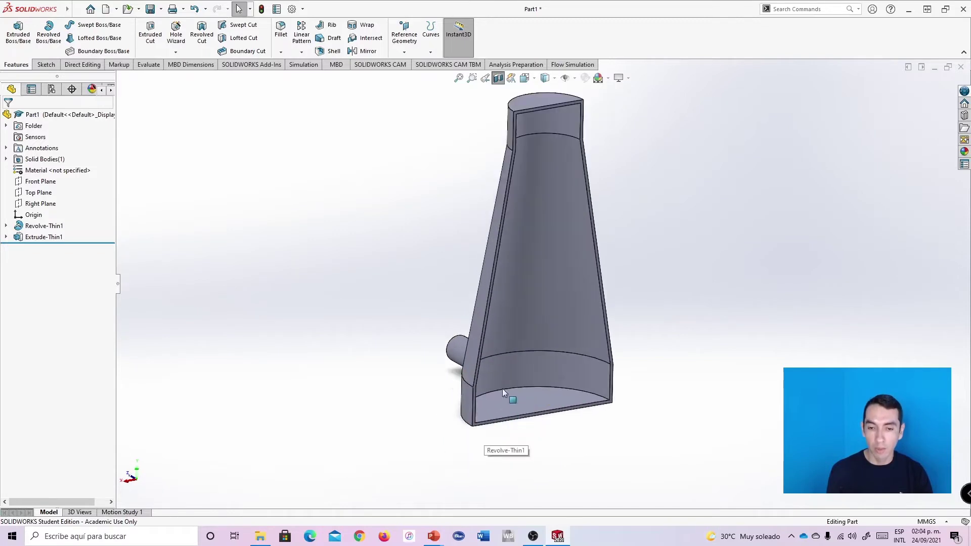
Examine the lower band's inner wall where the pipe attaches, and turn the section view off
{"action": "scroll", "coordinate": [505, 374], "scroll_direction": "down", "scroll_amount": 8}
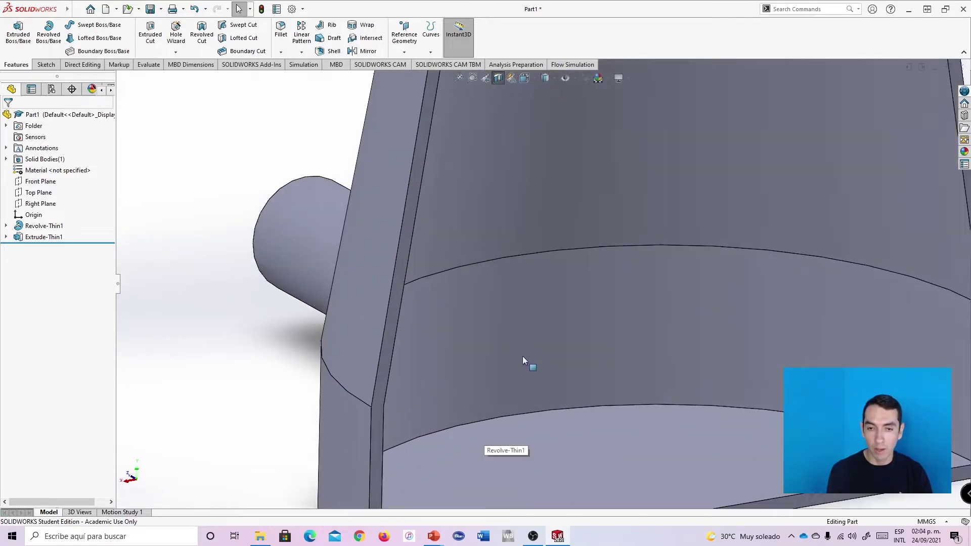
{"action": "scroll", "coordinate": [523, 356], "scroll_direction": "down", "scroll_amount": 2}
{"action": "middle_click_drag", "start_coordinate": [544, 355], "coordinate": [555, 334]}
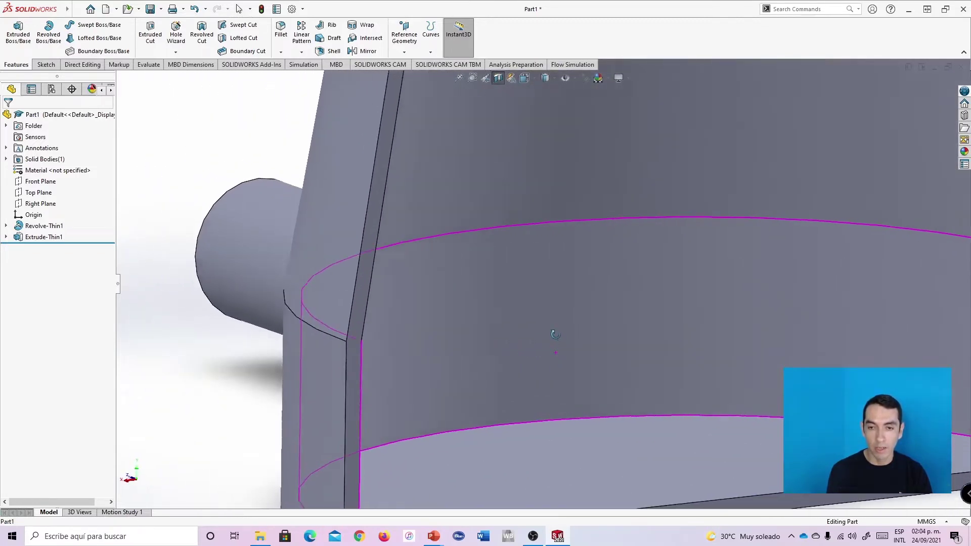
{"action": "scroll", "coordinate": [555, 334], "scroll_direction": "up", "scroll_amount": 8}
{"action": "middle_click_drag", "start_coordinate": [602, 379], "coordinate": [706, 206]}
{"action": "scroll", "coordinate": [636, 248], "scroll_direction": "down", "scroll_amount": 4}
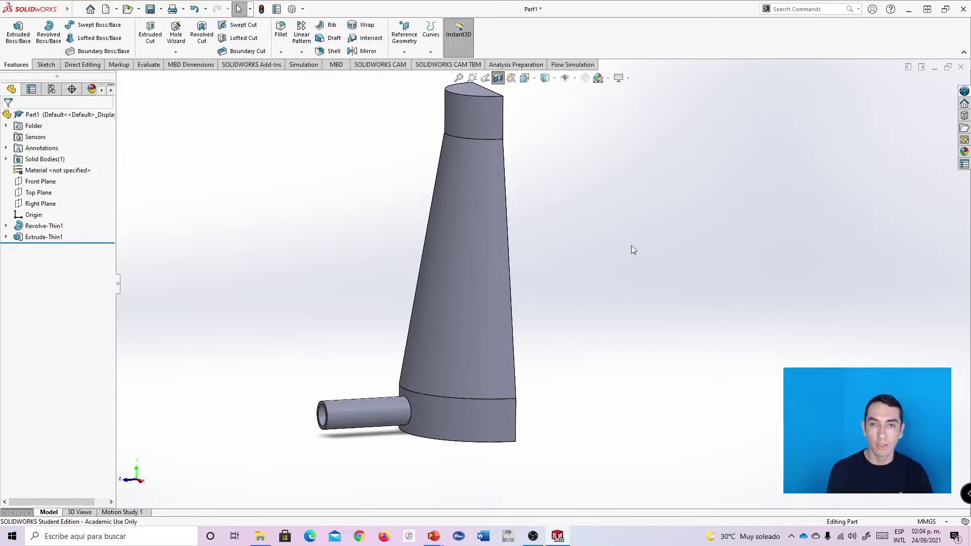
{"action": "middle_click_drag", "start_coordinate": [632, 249], "coordinate": [611, 207]}
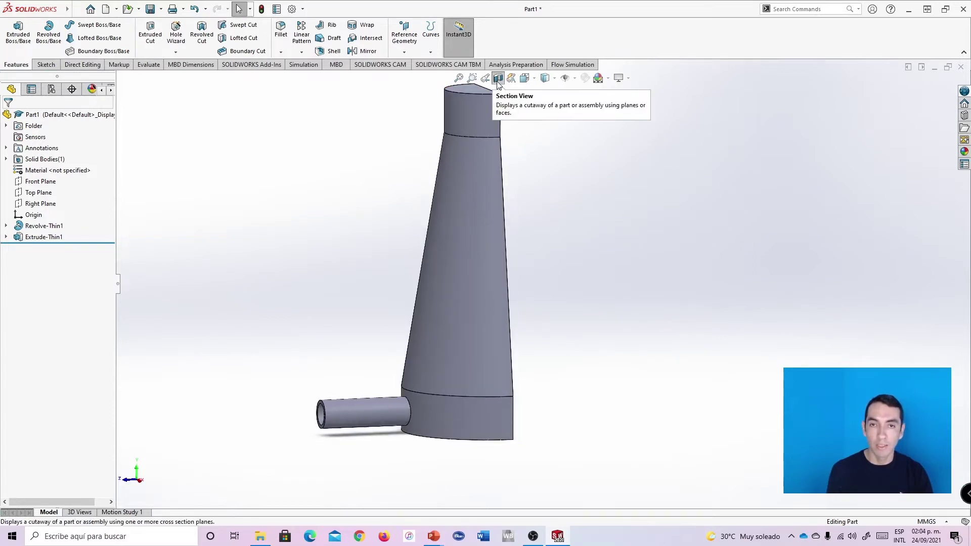
{"action": "middle_click_drag", "start_coordinate": [632, 242], "coordinate": [549, 244]}
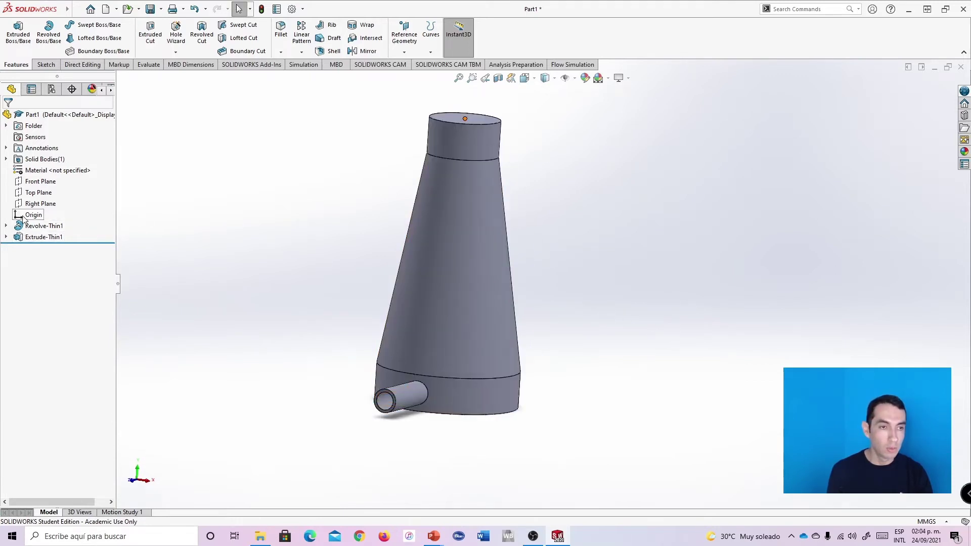
Reuse the pipe's circle sketch for an extruded cut in the reversed direction, Up To Next, opening the lower band's wall into the pipe
{"action": "left_click", "coordinate": [5, 237]}
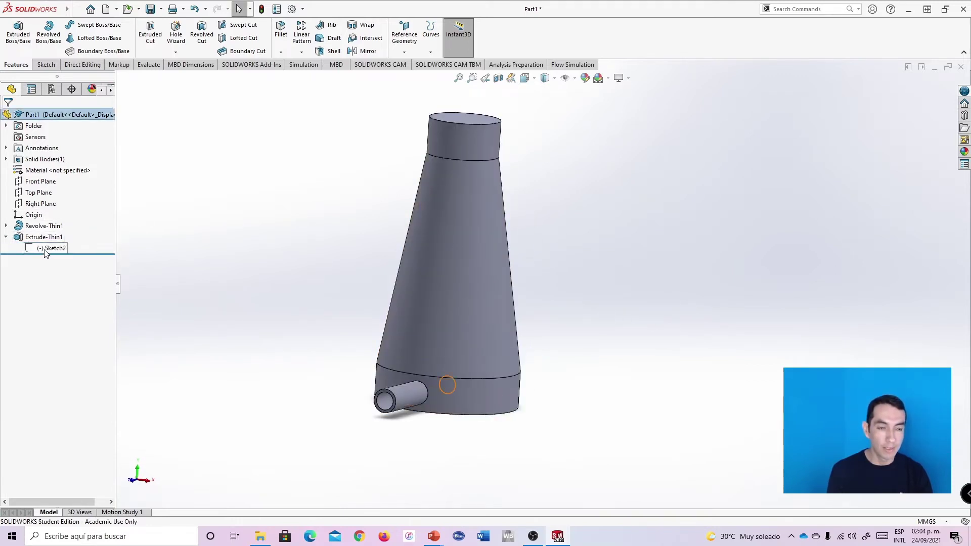
{"action": "left_click", "coordinate": [45, 249]}
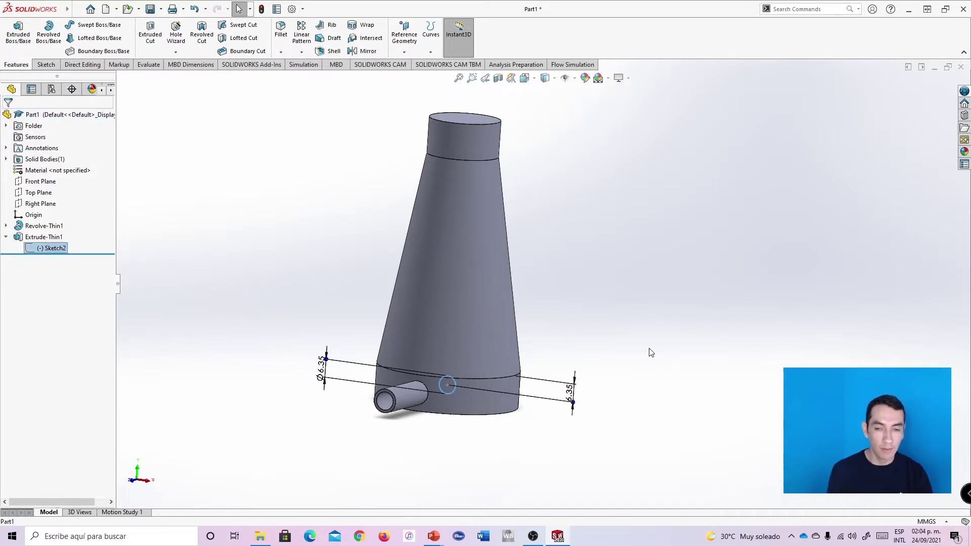
{"action": "middle_click_drag", "start_coordinate": [651, 352], "coordinate": [633, 352]}
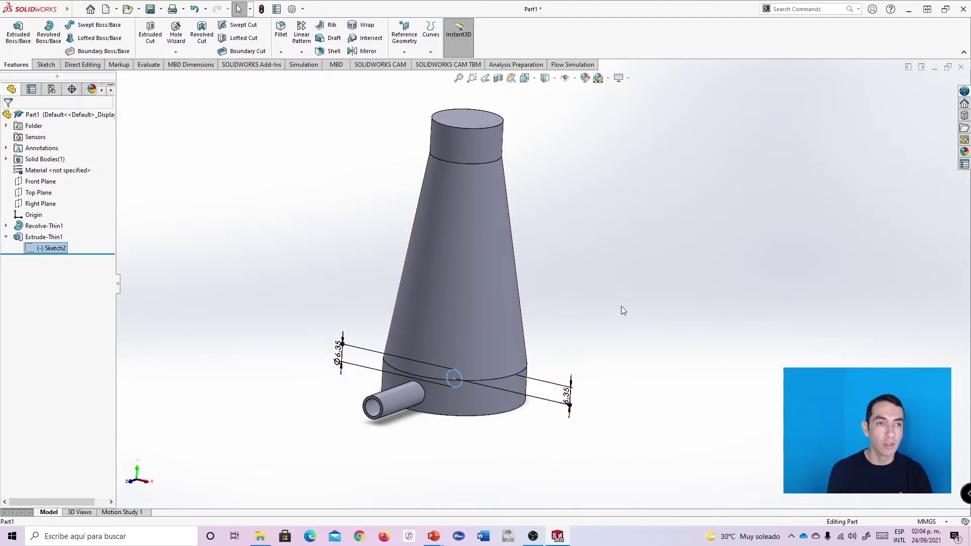
{"action": "left_click", "coordinate": [150, 37]}
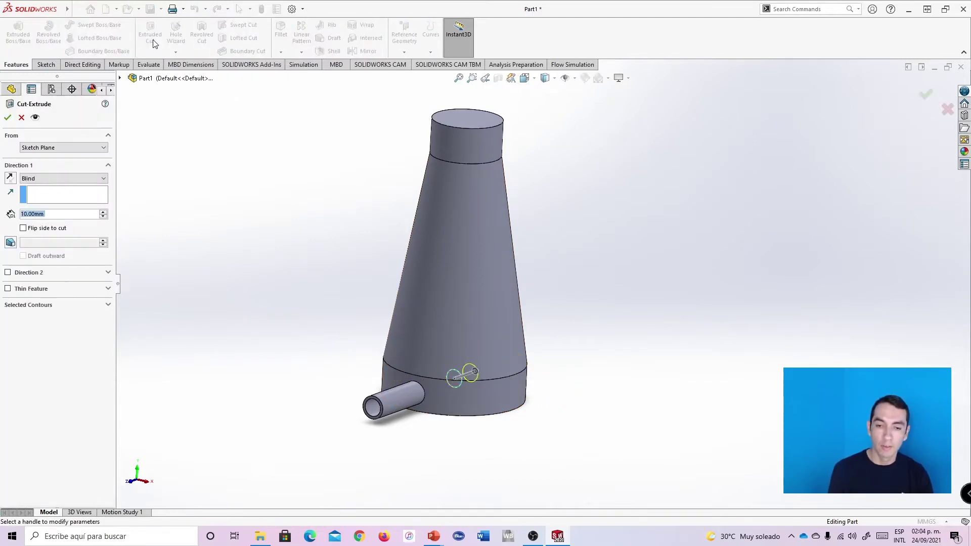
{"action": "left_click", "coordinate": [10, 179]}
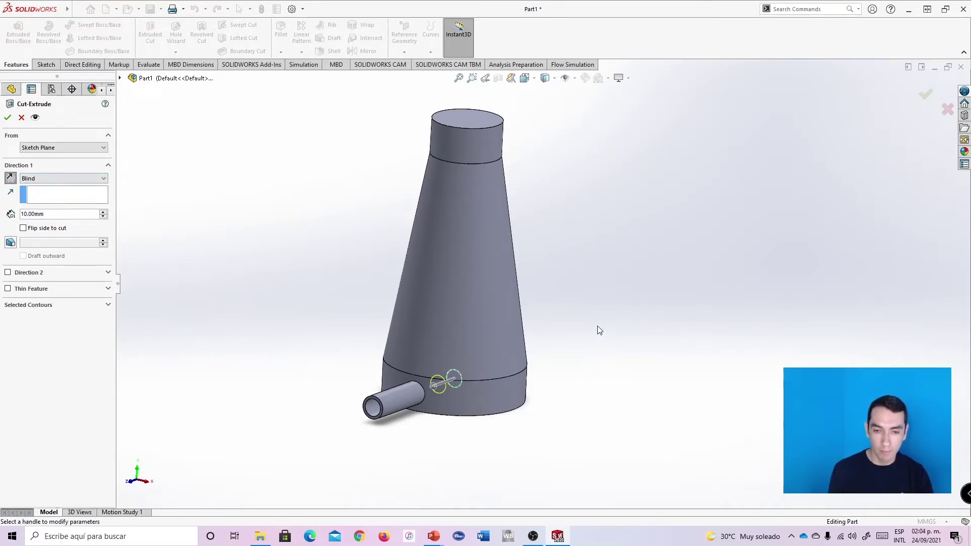
{"action": "middle_click_drag", "start_coordinate": [597, 327], "coordinate": [374, 274]}
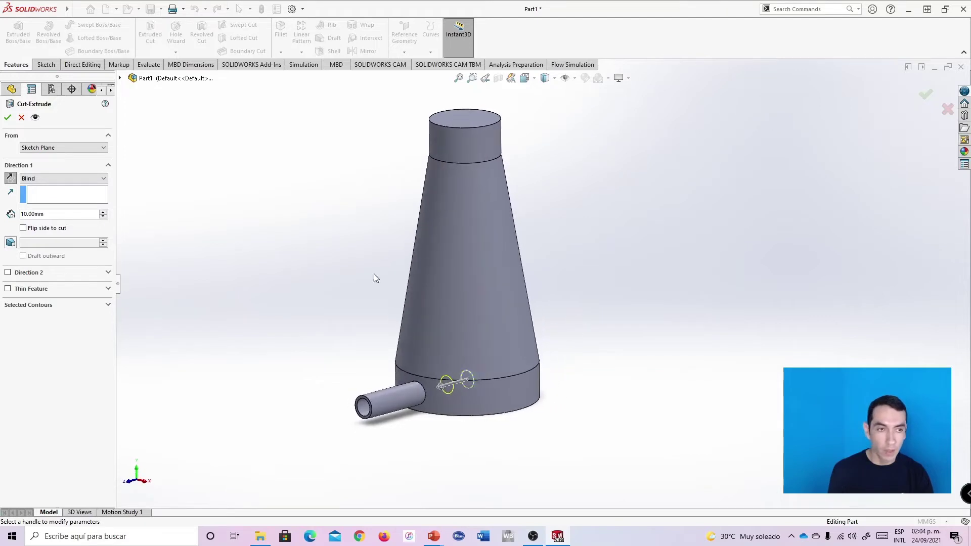
{"action": "left_click", "coordinate": [30, 180]}
{"action": "left_click", "coordinate": [54, 213]}
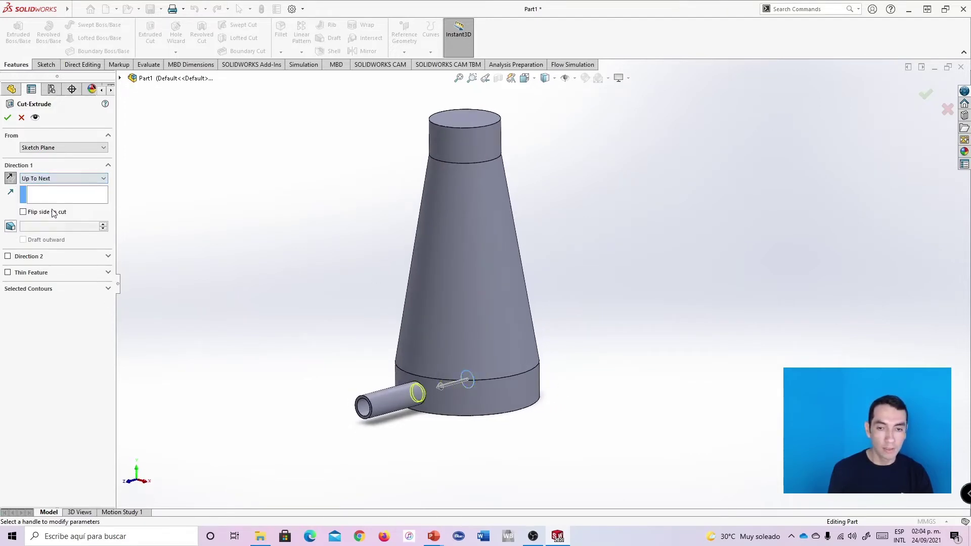
{"action": "left_click", "coordinate": [8, 118]}
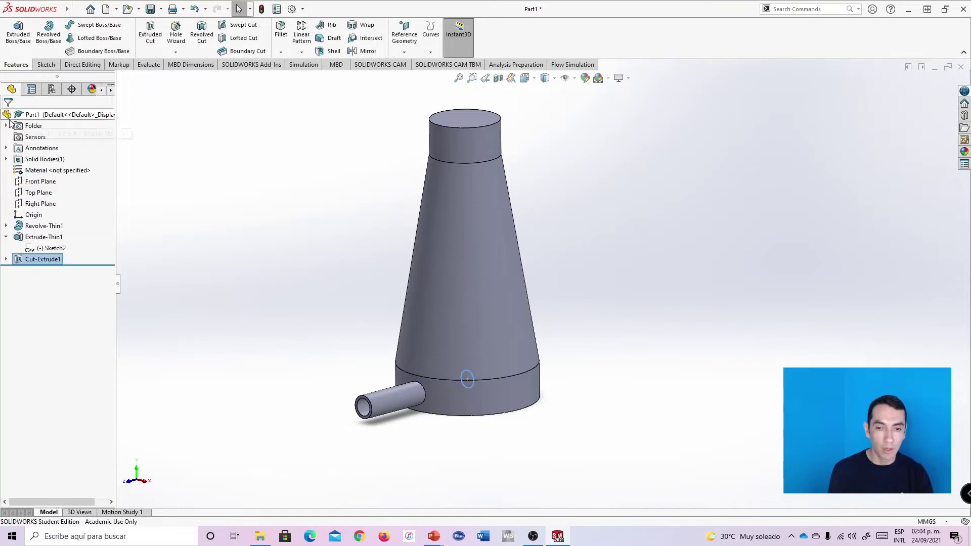
{"action": "middle_click_drag", "start_coordinate": [598, 323], "coordinate": [619, 296]}
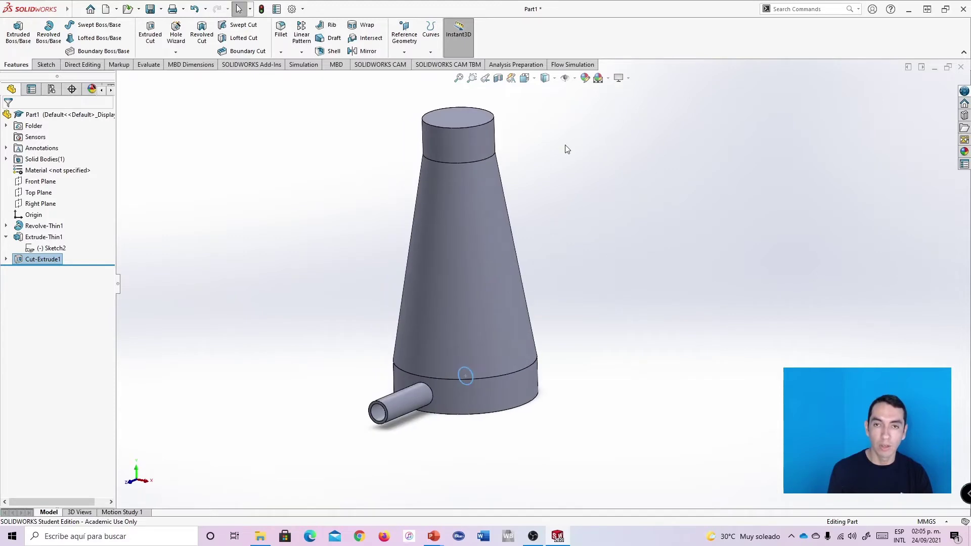
Section the part along the Front Plane again and inspect the pipe opening in the lower band from inside
{"action": "left_click", "coordinate": [498, 78]}
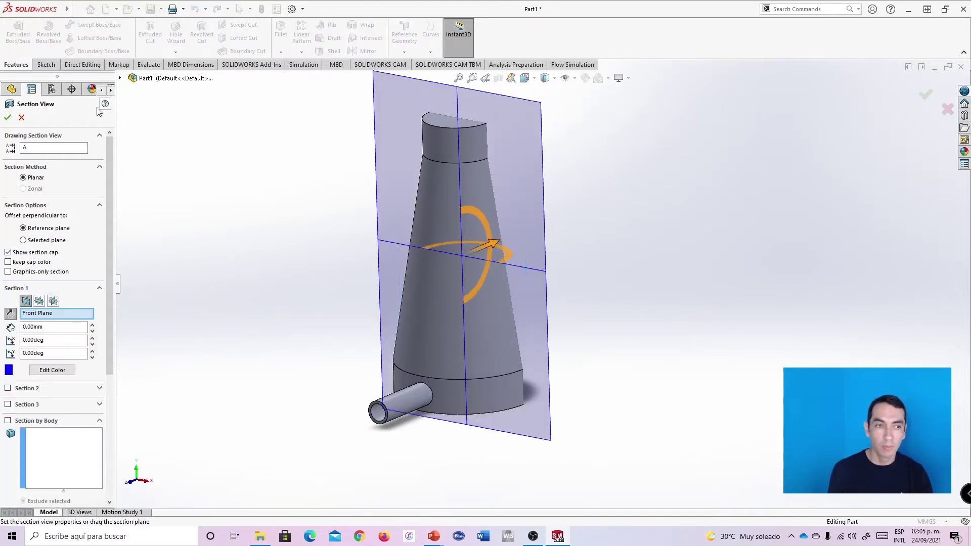
{"action": "left_click", "coordinate": [8, 117]}
{"action": "middle_click_drag", "start_coordinate": [596, 294], "coordinate": [390, 281]}
{"action": "scroll", "coordinate": [470, 363], "scroll_direction": "down", "scroll_amount": 2}
{"action": "scroll", "coordinate": [526, 298], "scroll_direction": "down", "scroll_amount": 3}
{"action": "scroll", "coordinate": [528, 296], "scroll_direction": "up", "scroll_amount": 4}
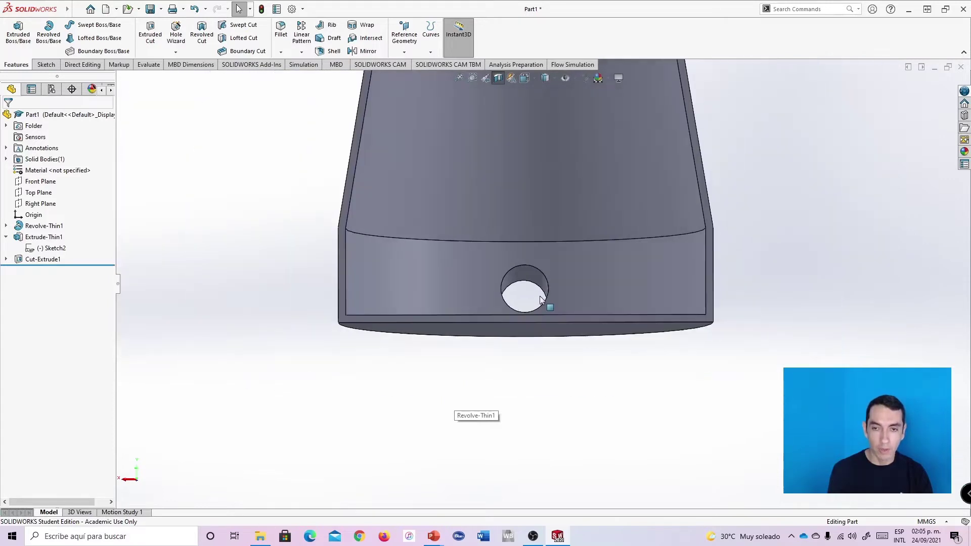
Inspect the pipe opening in the lower band from inside, and turn the section view off to show the whole body
{"action": "mouse_move", "coordinate": [552, 298]}
{"action": "middle_mouse_down"}
{"action": "mouse_move", "coordinate": [547, 287]}
{"action": "mouse_move", "coordinate": [567, 297]}
{"action": "mouse_move", "coordinate": [563, 287]}
{"action": "middle_mouse_up"}
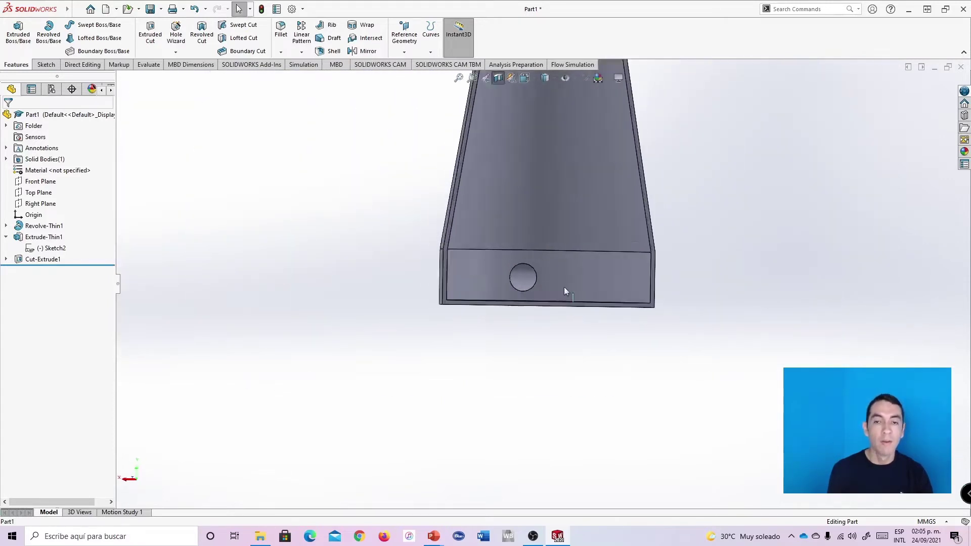
{"action": "scroll", "coordinate": [571, 233], "scroll_direction": "up", "scroll_amount": 5}
{"action": "scroll", "coordinate": [564, 212], "scroll_direction": "down", "scroll_amount": 4}
{"action": "middle_click_drag", "start_coordinate": [564, 211], "coordinate": [652, 255]}
{"action": "key", "text": "ctrl+7"}
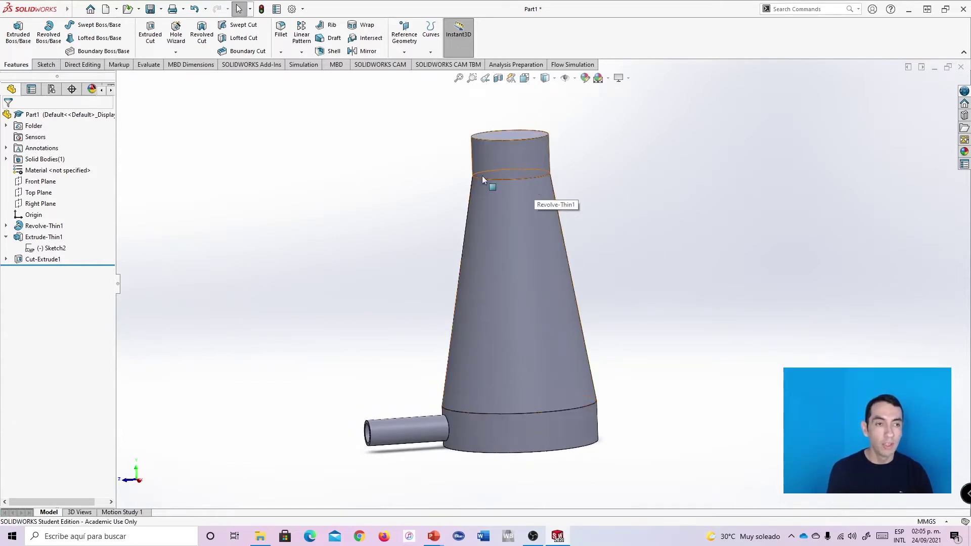
Sketch a circle about 5.5 mm in diameter on the Right Plane, centred in the upper band directly below the origin
{"action": "left_click", "coordinate": [36, 204]}
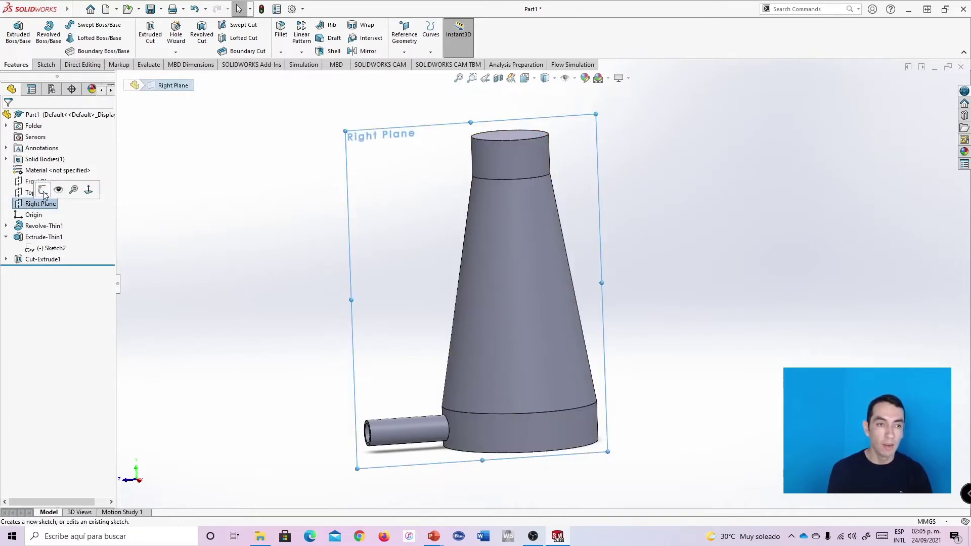
{"action": "left_click", "coordinate": [43, 191]}
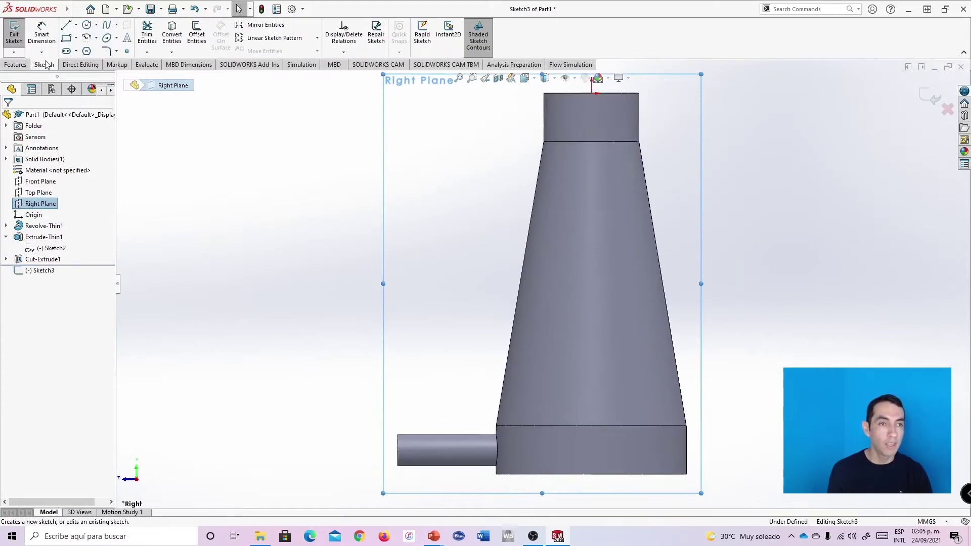
{"action": "left_click", "coordinate": [86, 26]}
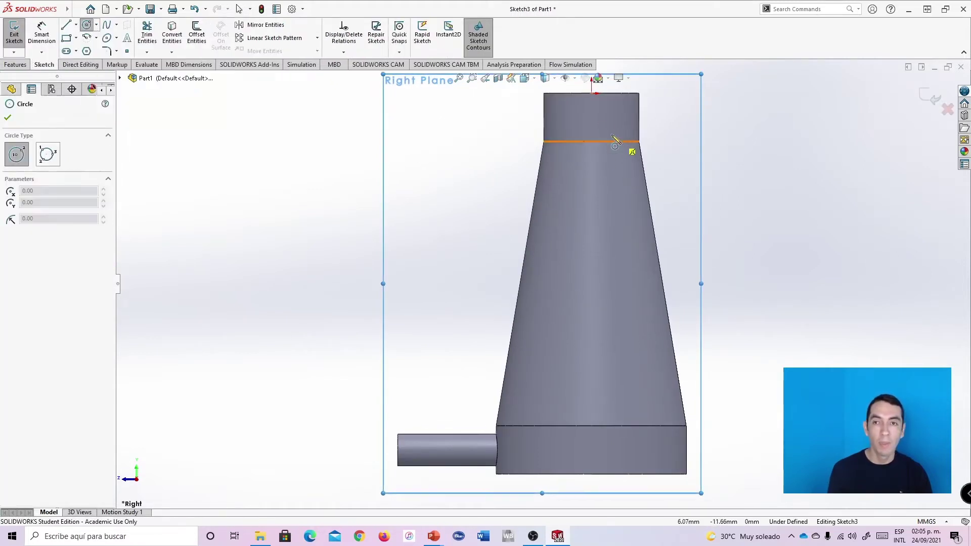
{"action": "left_click", "coordinate": [592, 118]}
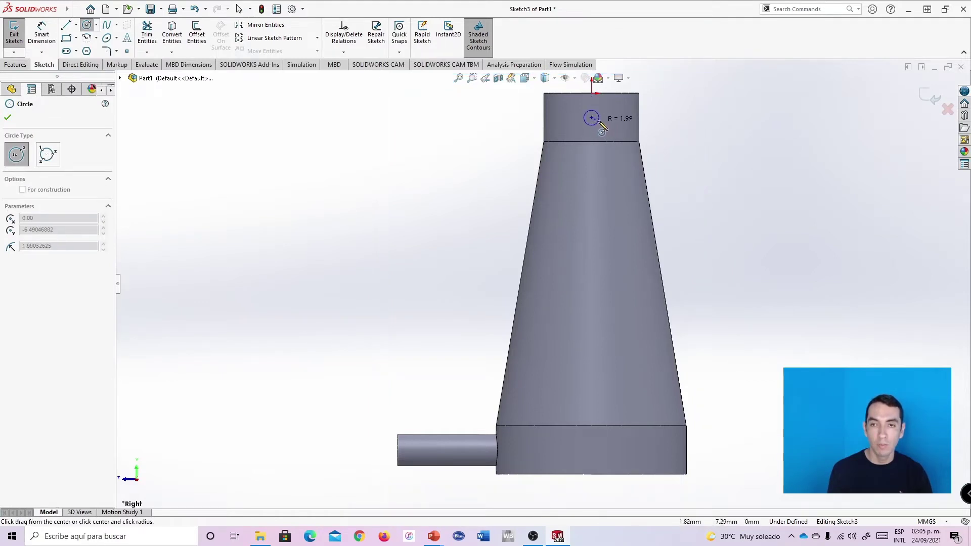
{"action": "left_click", "coordinate": [602, 124]}
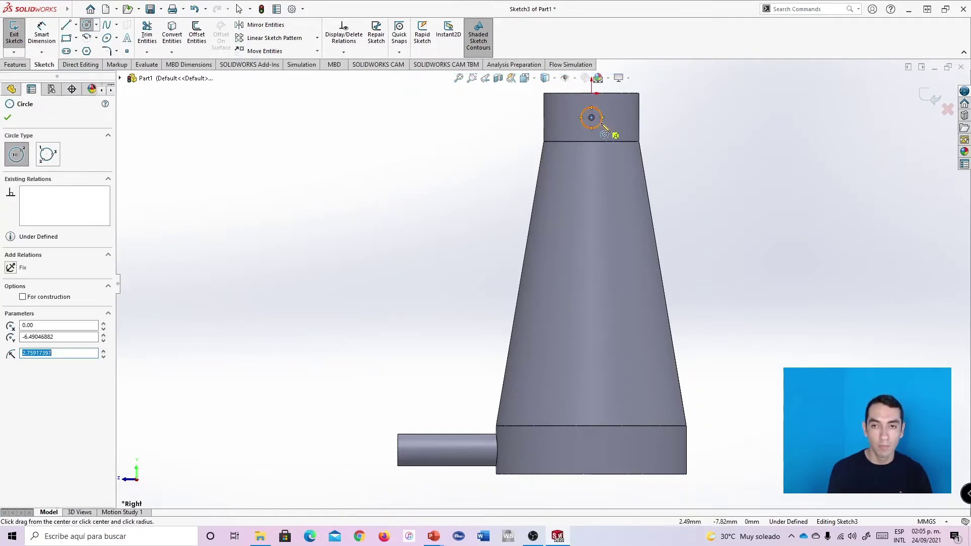
{"action": "left_click", "coordinate": [8, 119]}
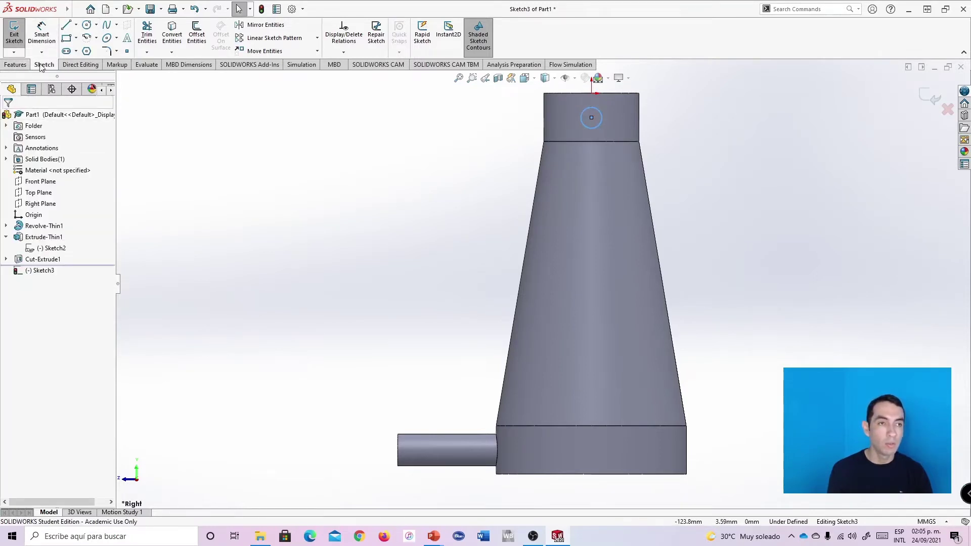
Dimension the circle's centre 0.25 in below the body's top edge
{"action": "left_click", "coordinate": [41, 35]}
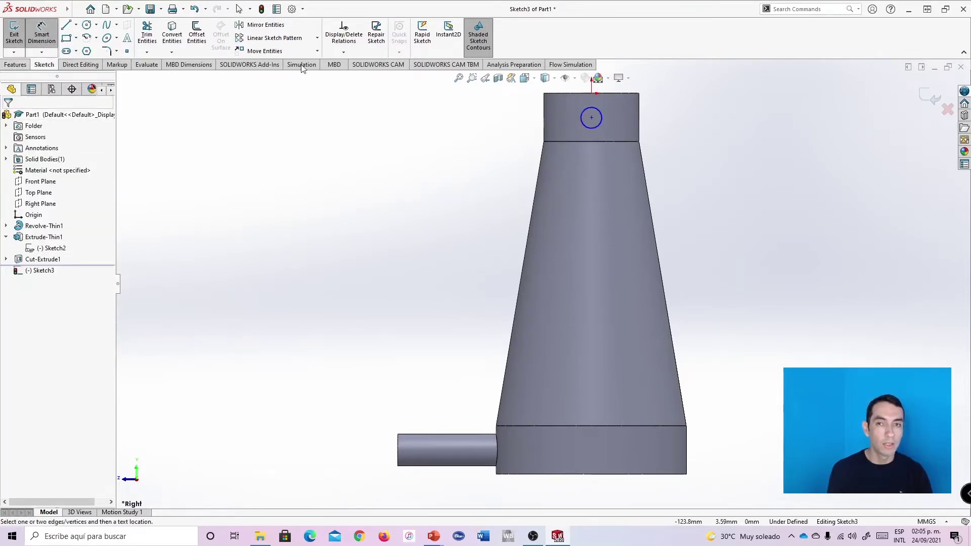
{"action": "left_click", "coordinate": [592, 118]}
{"action": "left_click", "coordinate": [609, 93]}
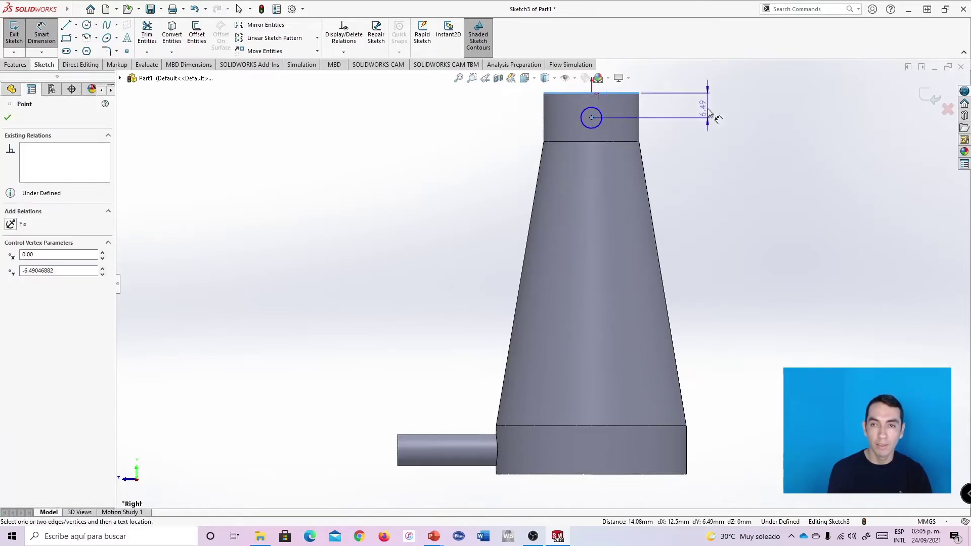
{"action": "left_click", "coordinate": [726, 107]}
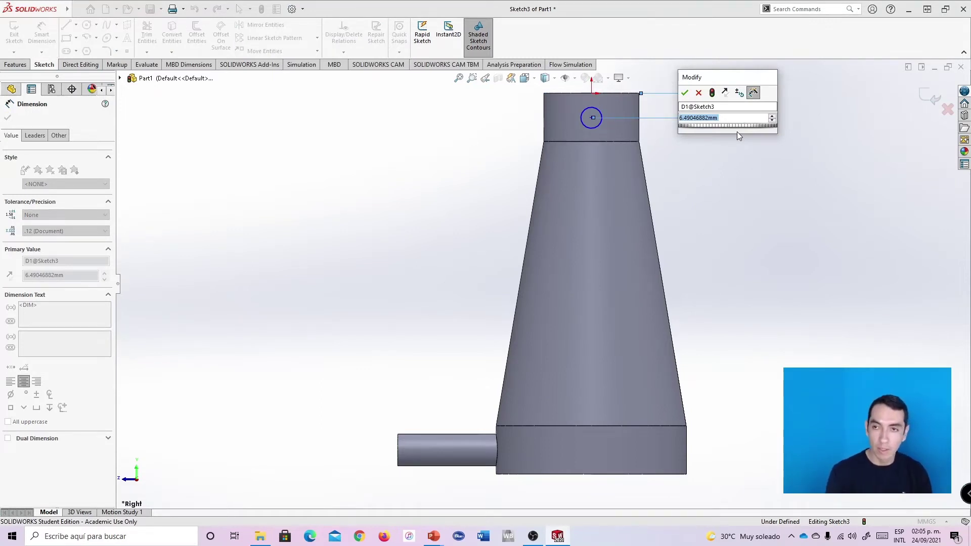
{"action": "type", "text": "0."}
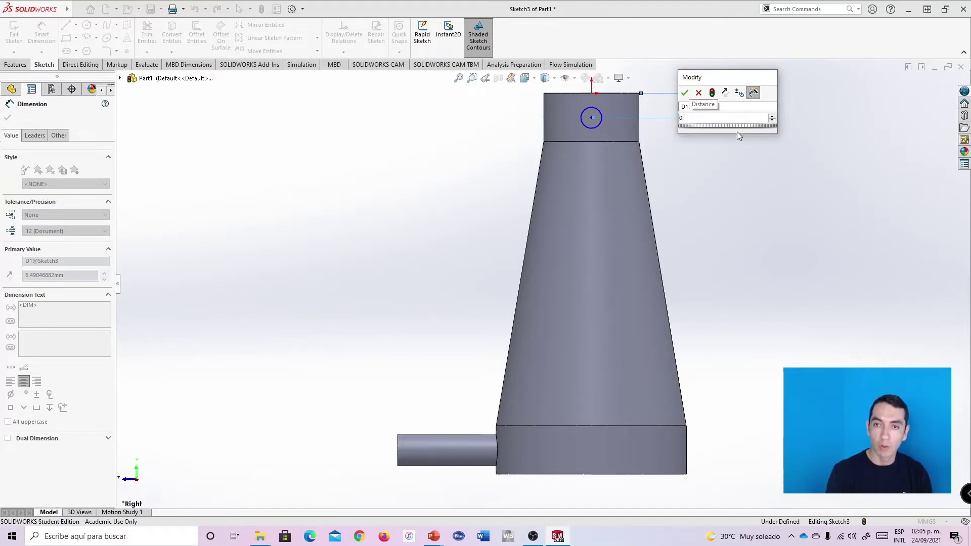
{"action": "type", "text": "25in"}
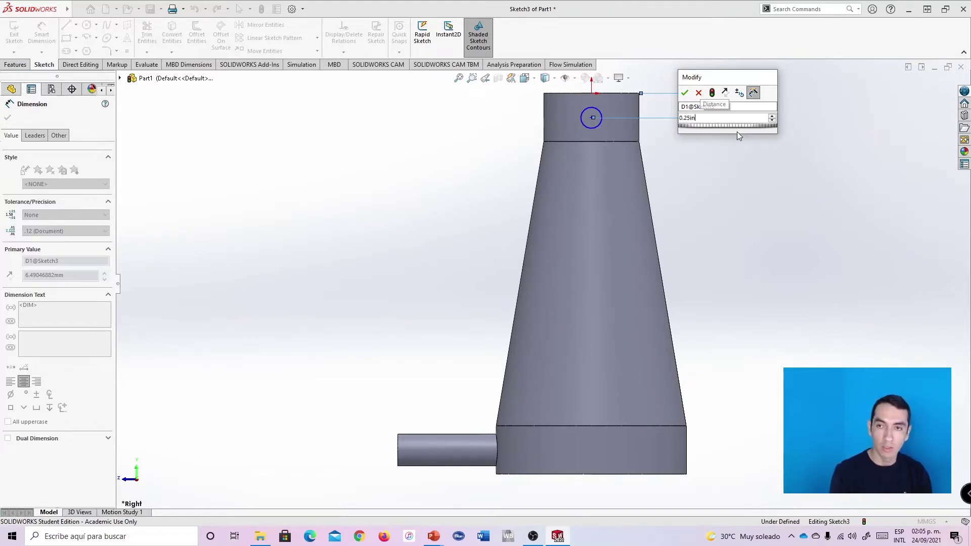
{"action": "left_click", "coordinate": [684, 93]}
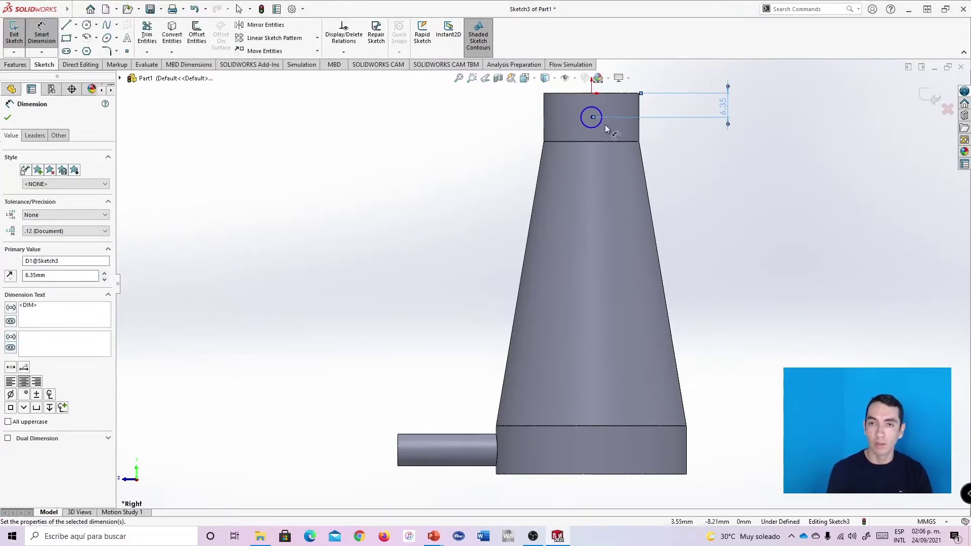
Check the nozzle exit area on the lawn sprinkler slide in PowerPoint, and return to the SOLIDWORKS sketch
{"action": "scroll", "coordinate": [591, 128], "scroll_direction": "down", "scroll_amount": 4}
{"action": "scroll", "coordinate": [576, 146], "scroll_direction": "down", "scroll_amount": 1}
{"action": "scroll", "coordinate": [627, 161], "scroll_direction": "up", "scroll_amount": 3}
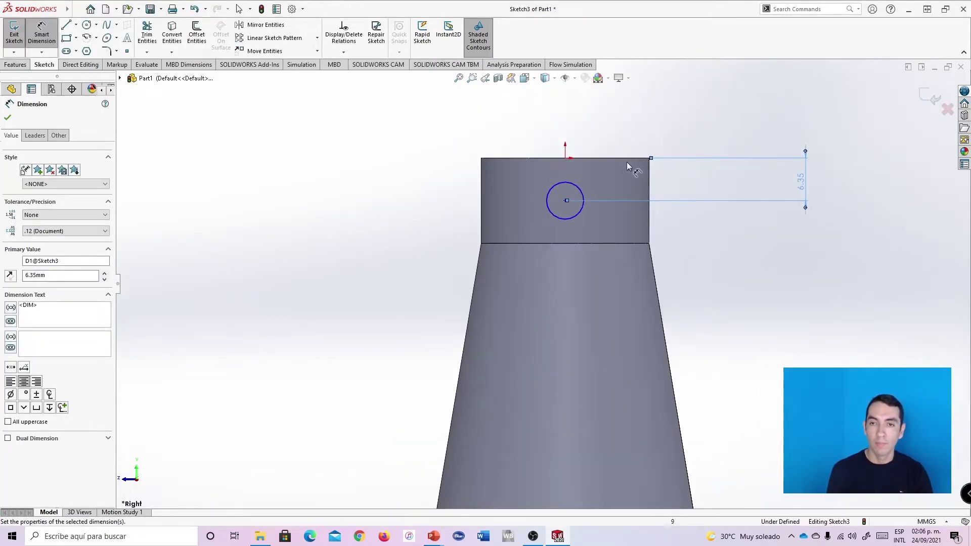
{"action": "scroll", "coordinate": [582, 187], "scroll_direction": "down", "scroll_amount": 1}
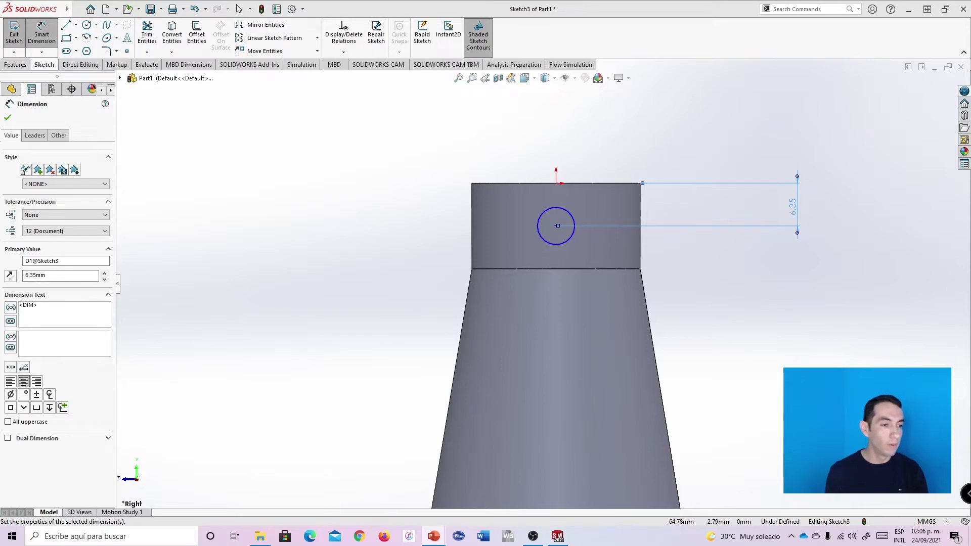
{"action": "key", "text": "alt+Tab"}
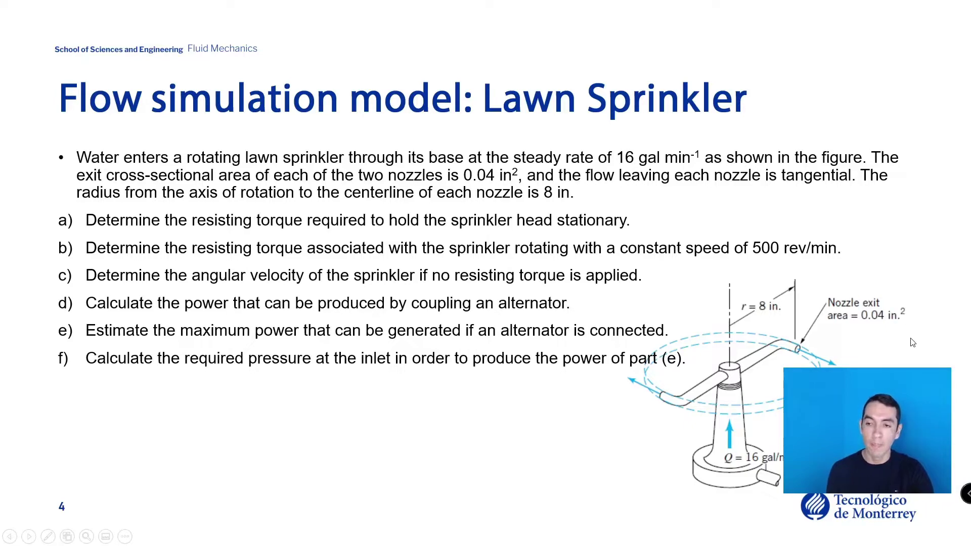
{"action": "key", "text": "alt+Tab"}
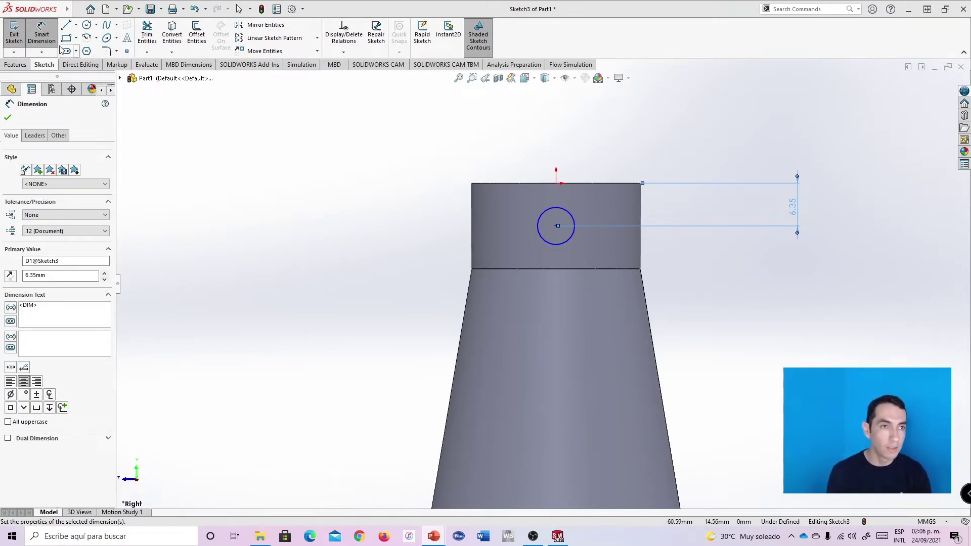
Dimension the circle's diameter as 0.11284*2 in
{"action": "left_click", "coordinate": [538, 223]}
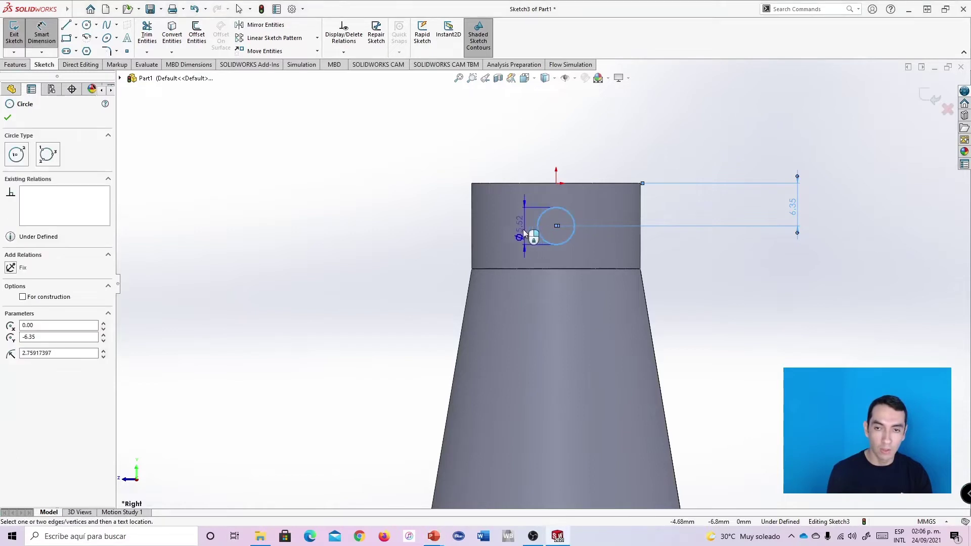
{"action": "left_click", "coordinate": [281, 234]}
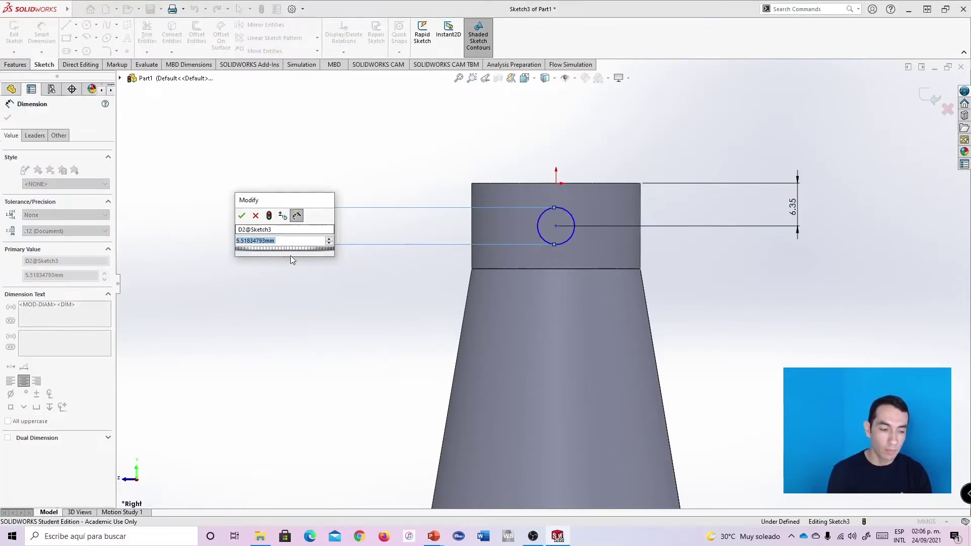
{"action": "type", "text": "0."}
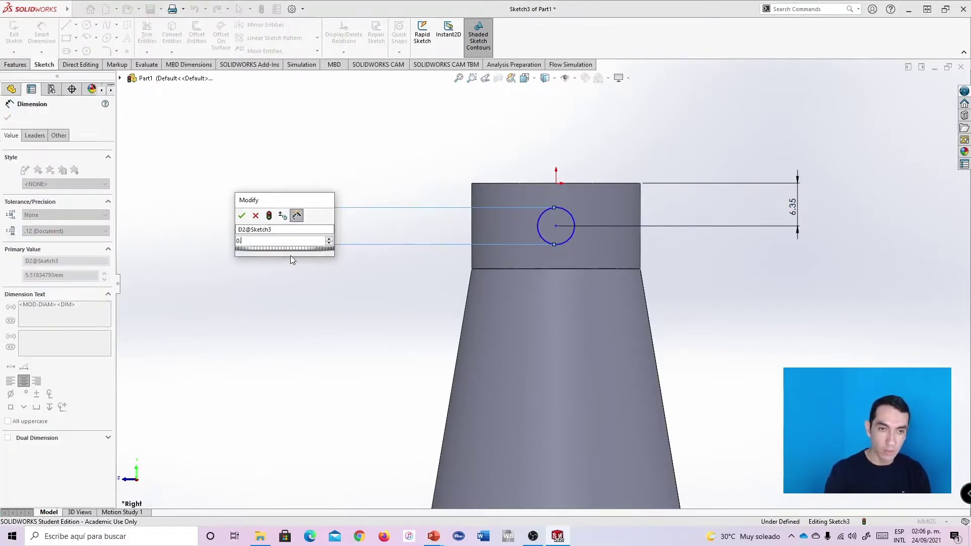
{"action": "type", "text": "112"}
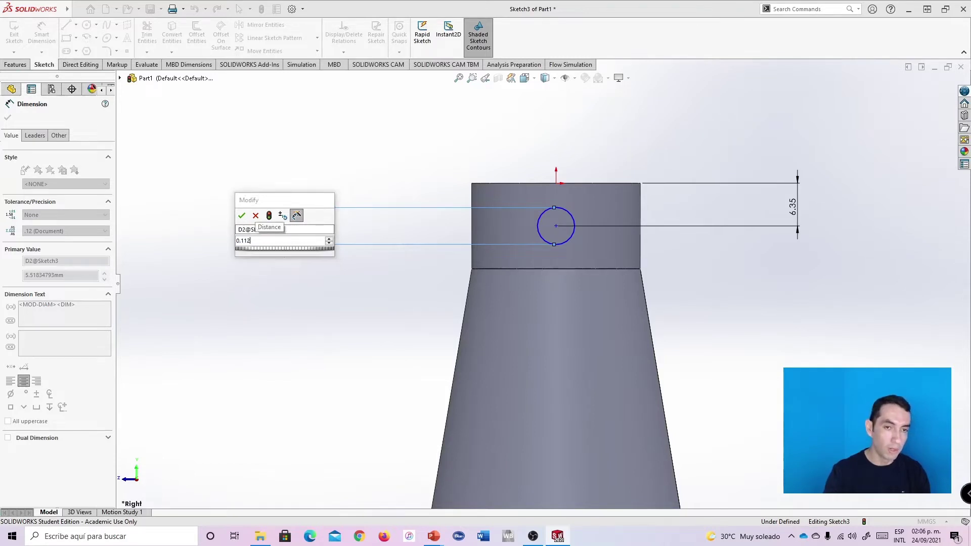
{"action": "type", "text": "84in"}
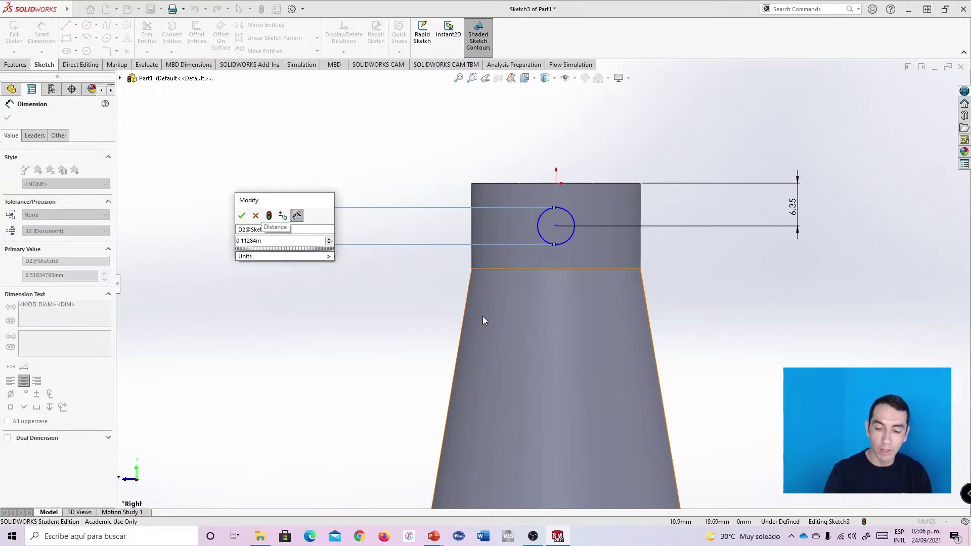
{"action": "type", "text": "*2"}
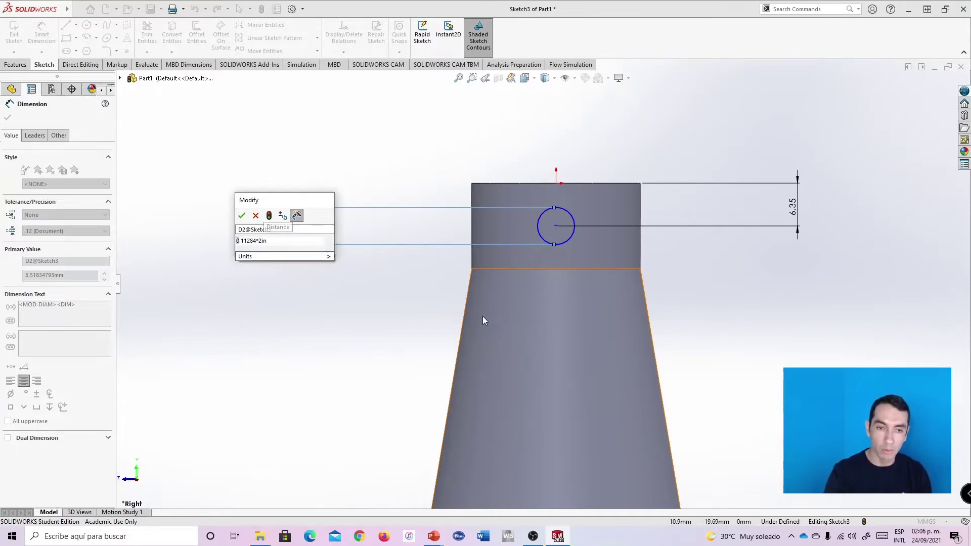
{"action": "left_click", "coordinate": [241, 217]}
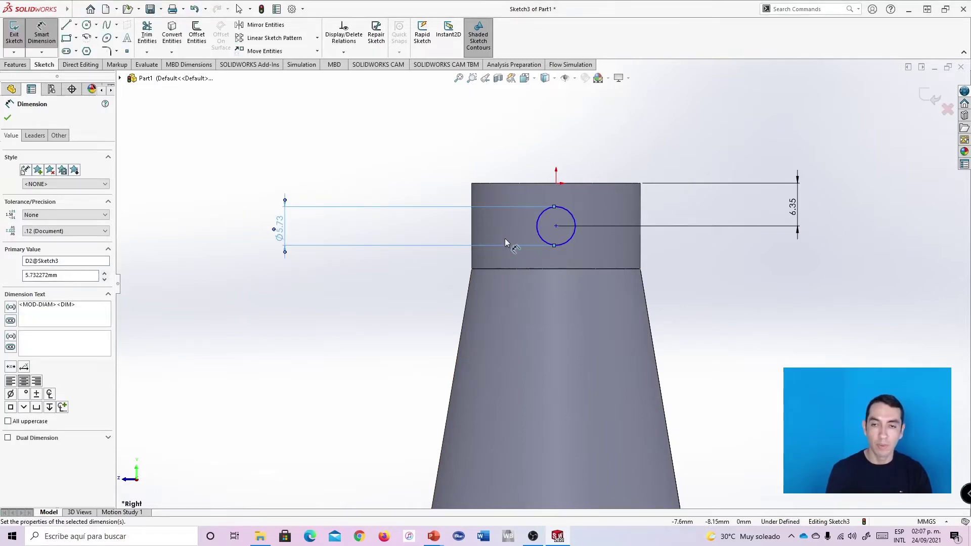
{"action": "left_click", "coordinate": [7, 121]}
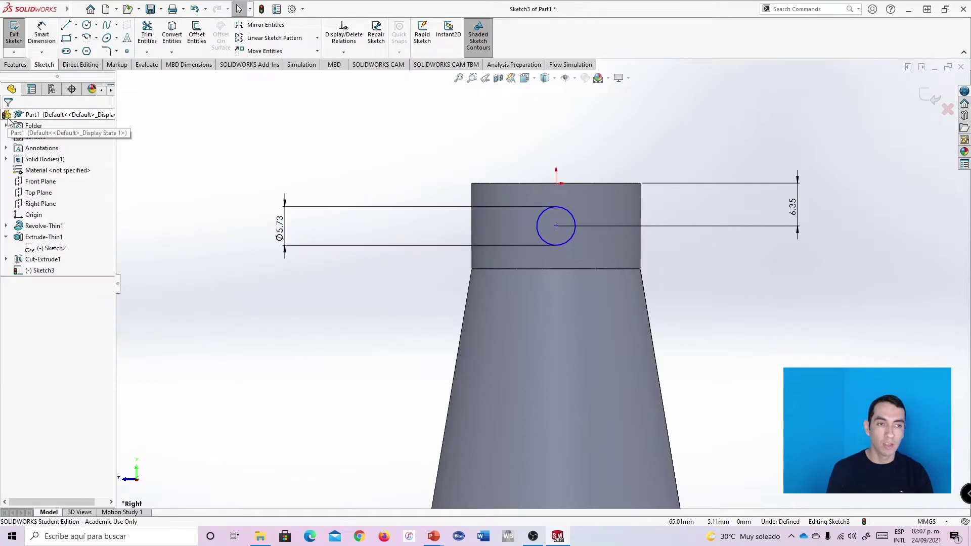
Examine the circle's placement on the upper band and compare it with the sprinkler arms on the PowerPoint slide, returning to SOLIDWORKS
{"action": "middle_click_drag", "start_coordinate": [693, 278], "coordinate": [709, 318]}
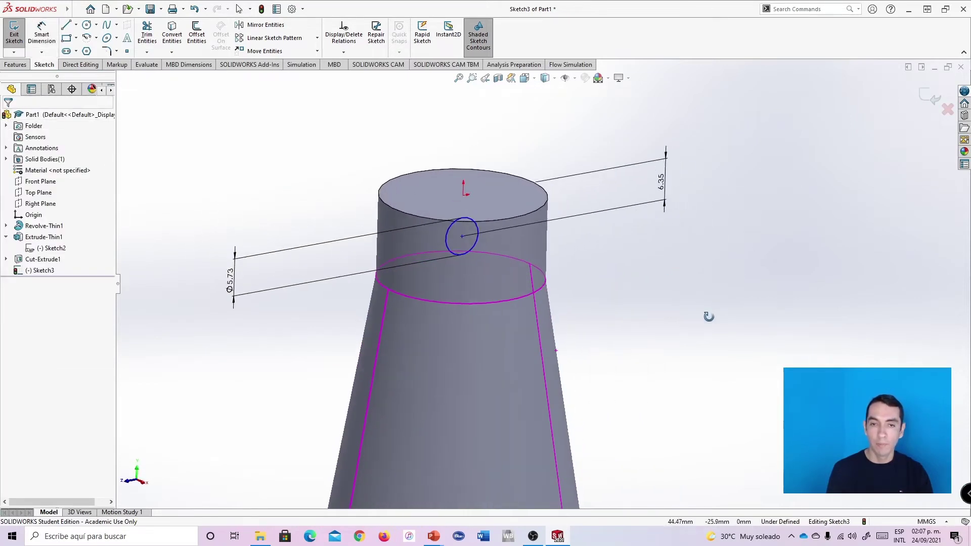
{"action": "scroll", "coordinate": [507, 272], "scroll_direction": "up", "scroll_amount": 2}
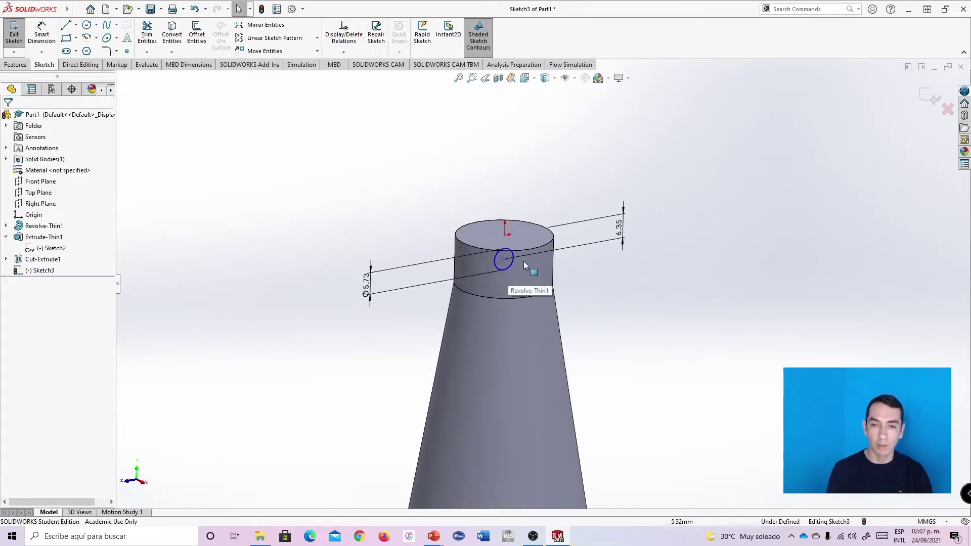
{"action": "scroll", "coordinate": [572, 281], "scroll_direction": "up", "scroll_amount": 5}
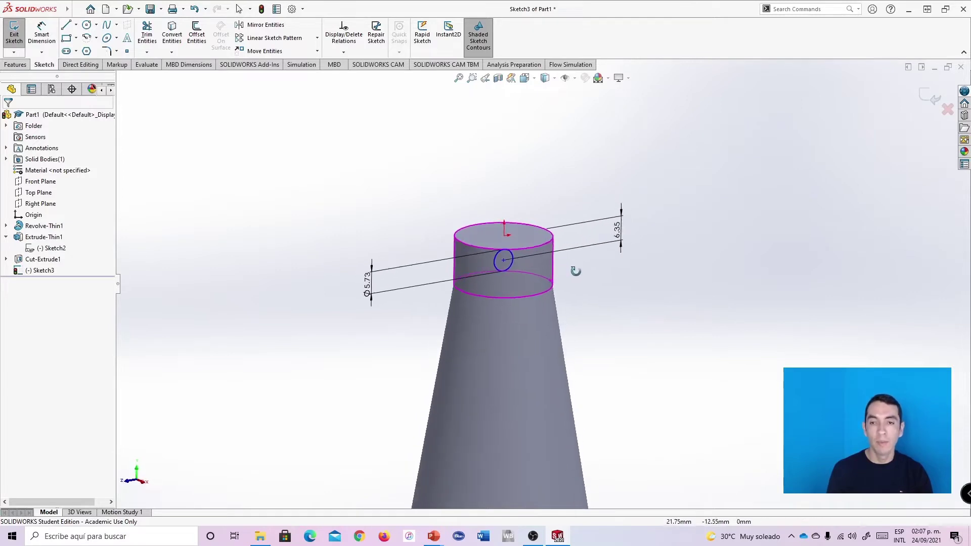
{"action": "scroll", "coordinate": [622, 308], "scroll_direction": "down", "scroll_amount": 1}
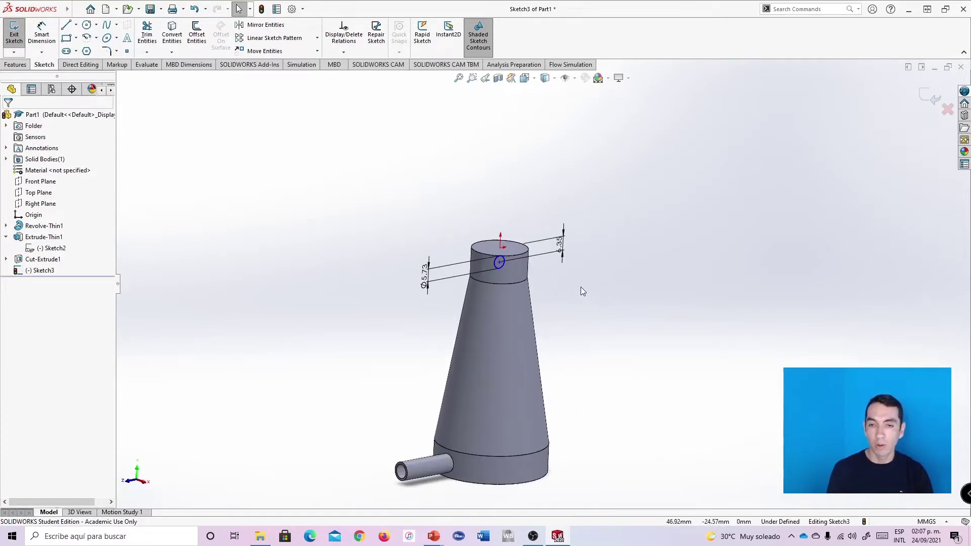
{"action": "scroll", "coordinate": [576, 292], "scroll_direction": "down", "scroll_amount": 1}
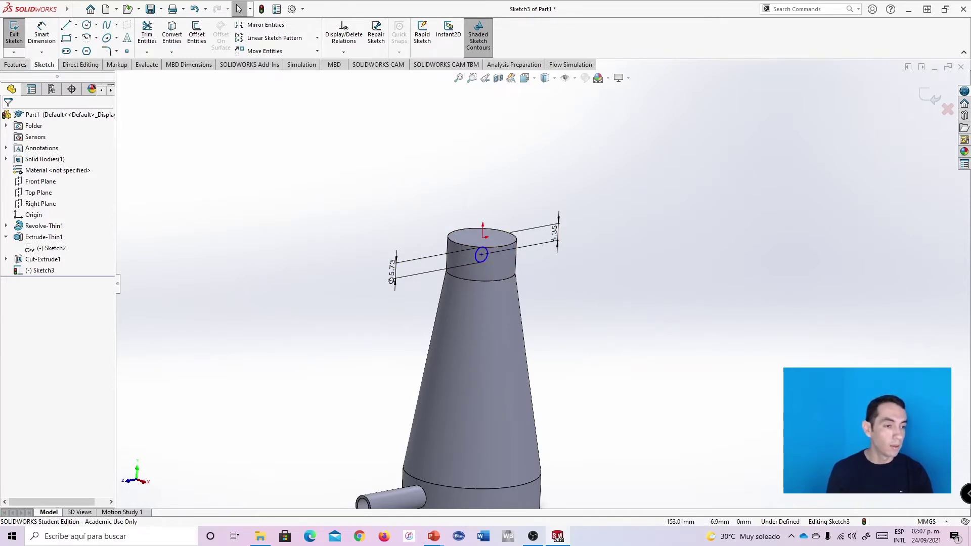
{"action": "key", "text": "alt+Tab"}
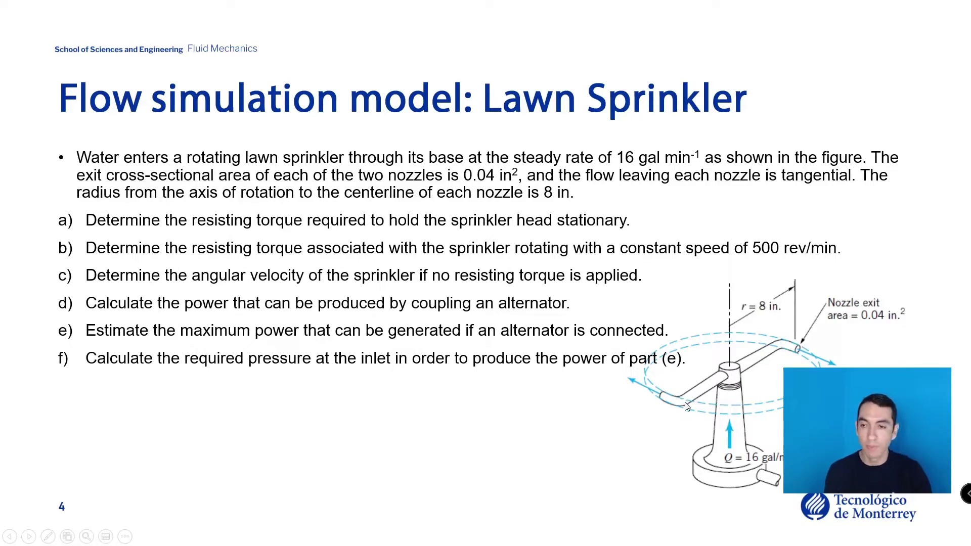
{"action": "key", "text": "alt+Tab"}
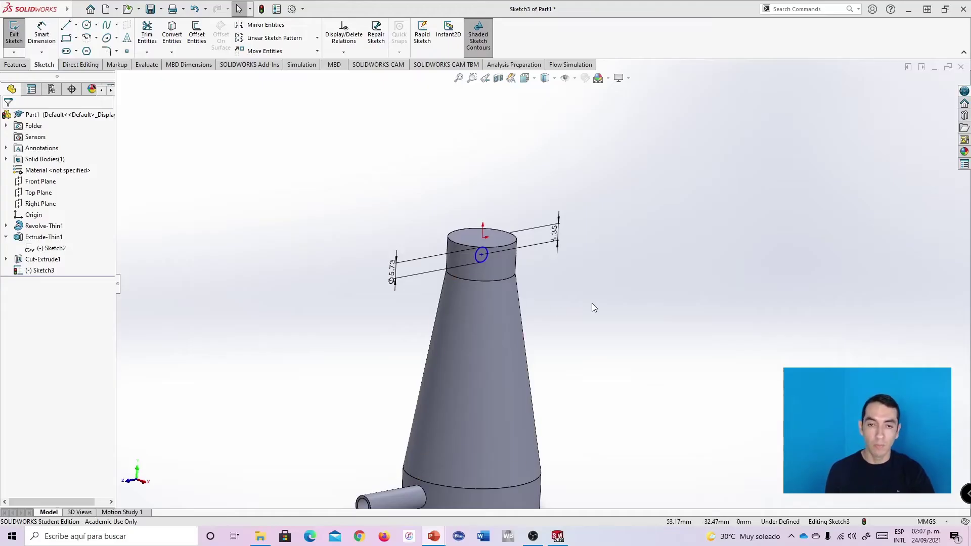
Set up a thin-walled boss extrusion of the circle with a 1 mm wall, starting at a 7 in offset from the sketch plane
{"action": "mouse_move", "coordinate": [569, 288]}
{"action": "middle_mouse_down"}
{"action": "mouse_move", "coordinate": [600, 271]}
{"action": "mouse_move", "coordinate": [568, 298]}
{"action": "middle_mouse_up"}
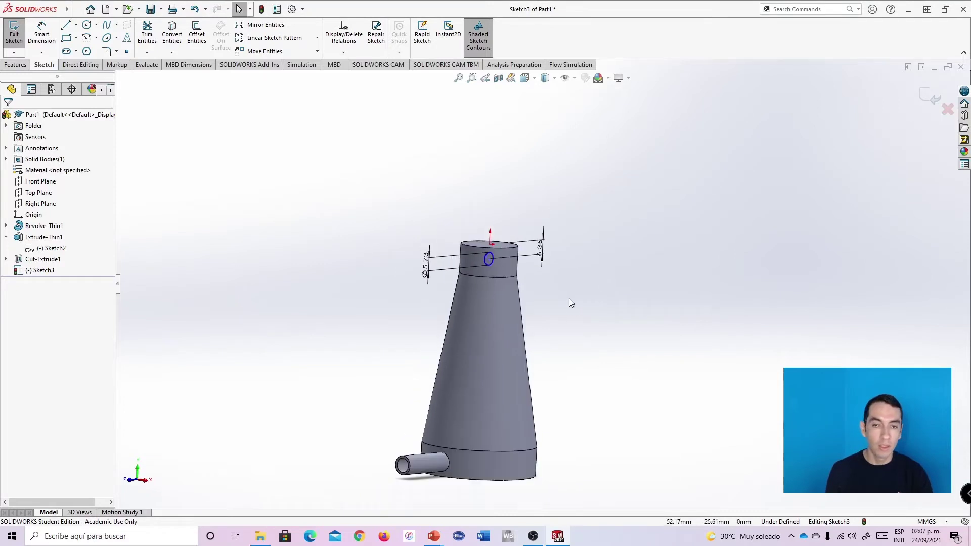
{"action": "left_click", "coordinate": [17, 66]}
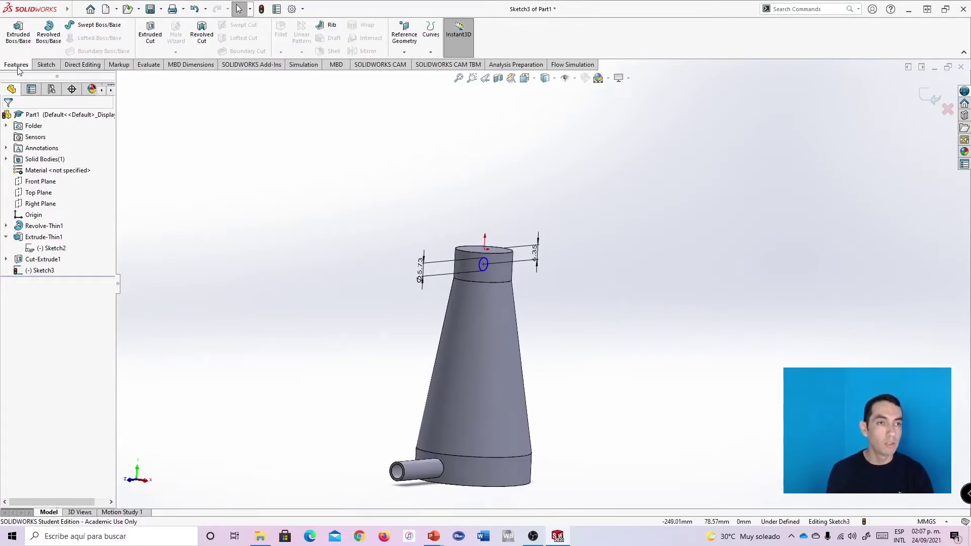
{"action": "left_click", "coordinate": [22, 42]}
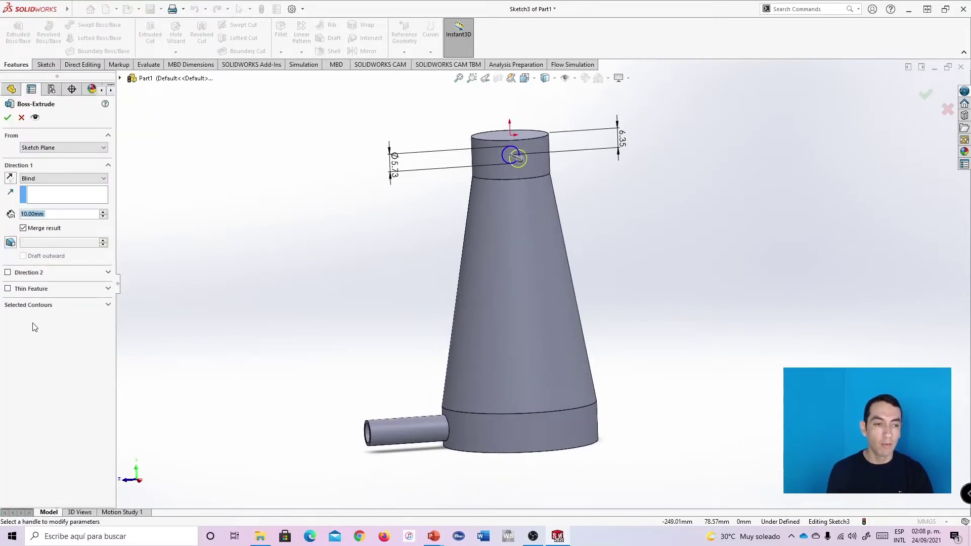
{"action": "left_click", "coordinate": [8, 289]}
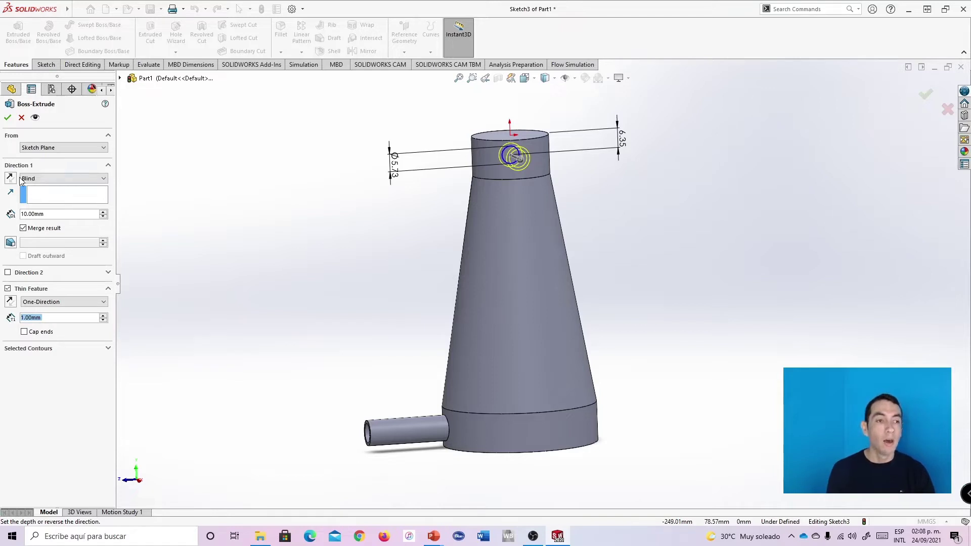
{"action": "left_click", "coordinate": [35, 148]}
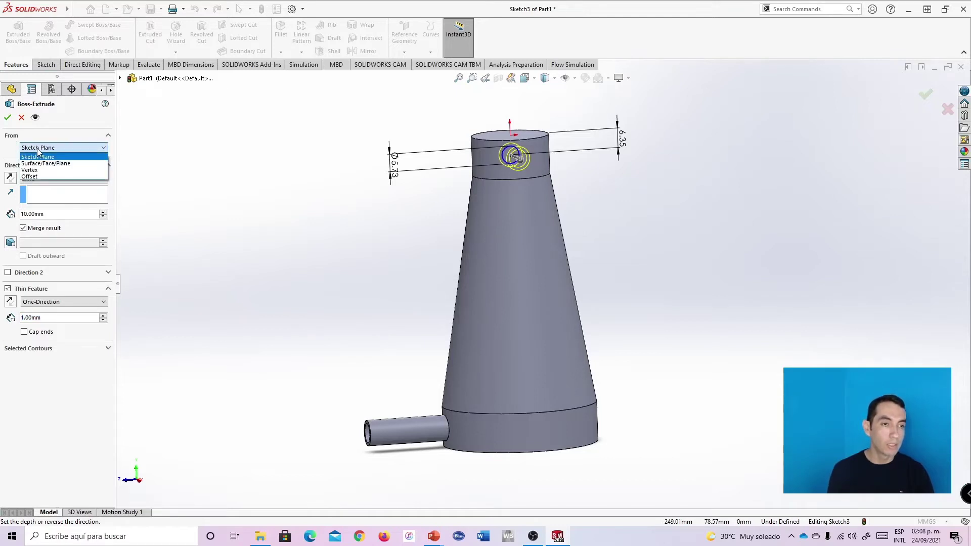
{"action": "left_click", "coordinate": [39, 174]}
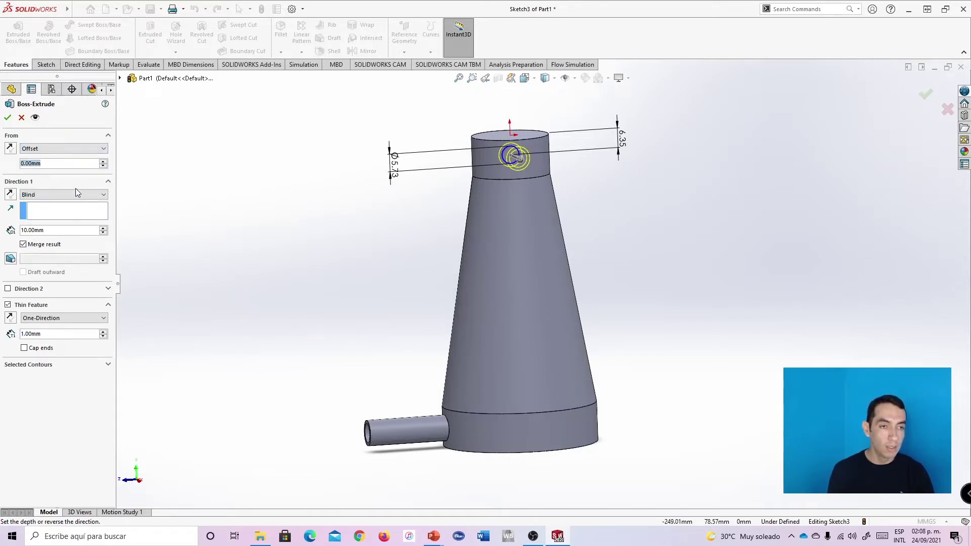
{"action": "type", "text": "7in"}
{"action": "key", "text": "Return"}
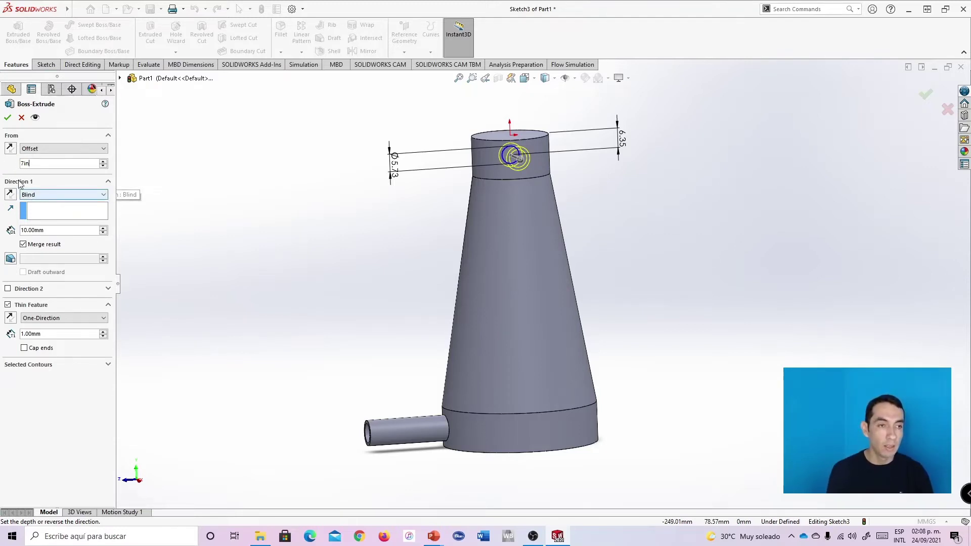
{"action": "key", "text": "Return"}
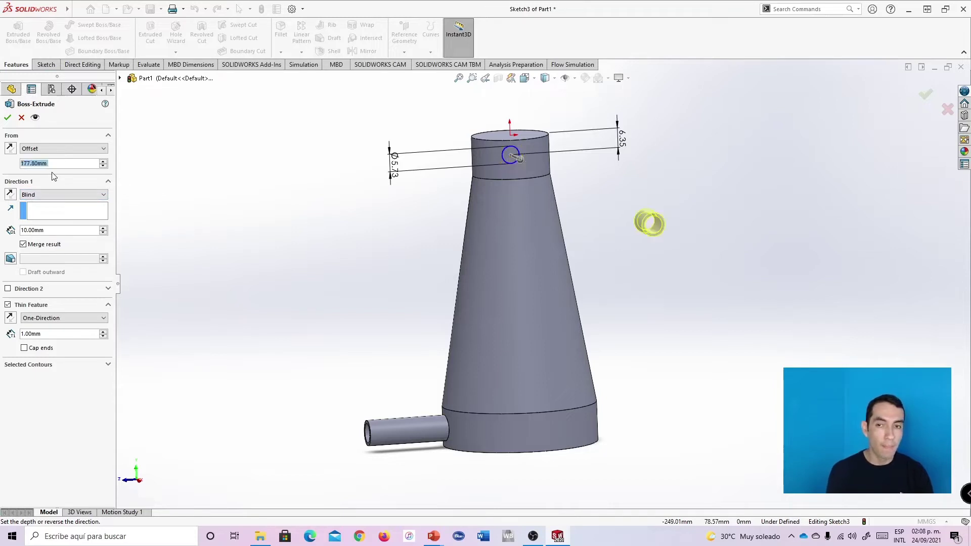
End the thin extrusion up to the cylindrical surface of the upper band, keeping the result merged, and create the arm
{"action": "left_click", "coordinate": [39, 196]}
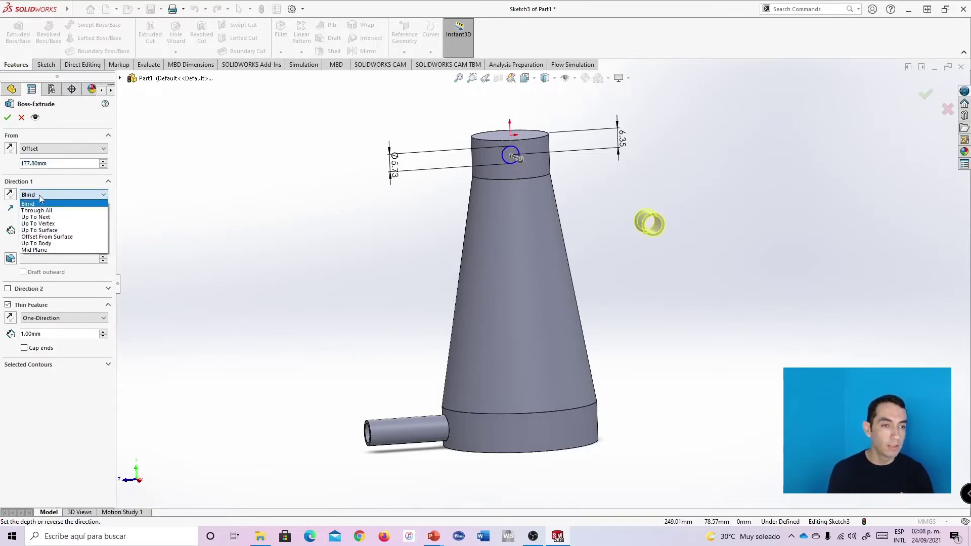
{"action": "left_click", "coordinate": [46, 230]}
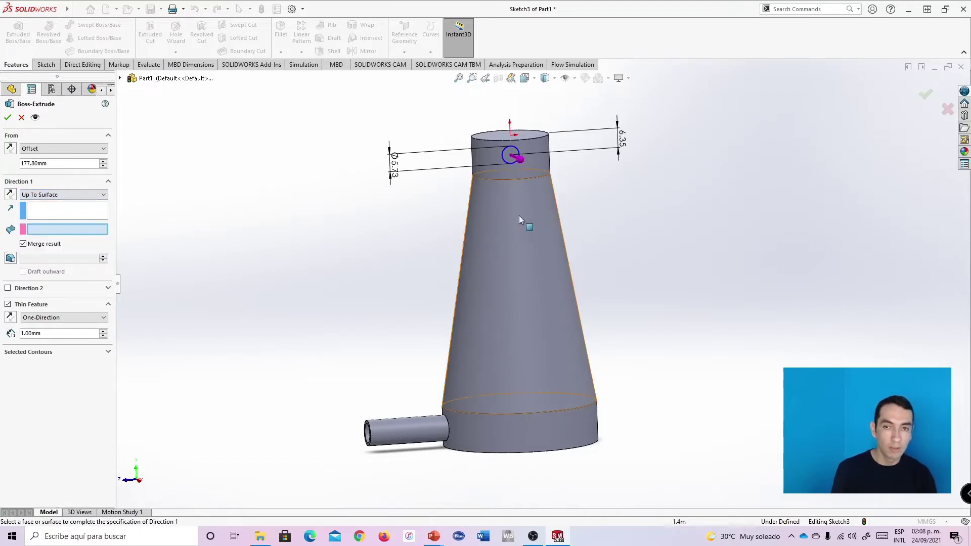
{"action": "left_click", "coordinate": [490, 154]}
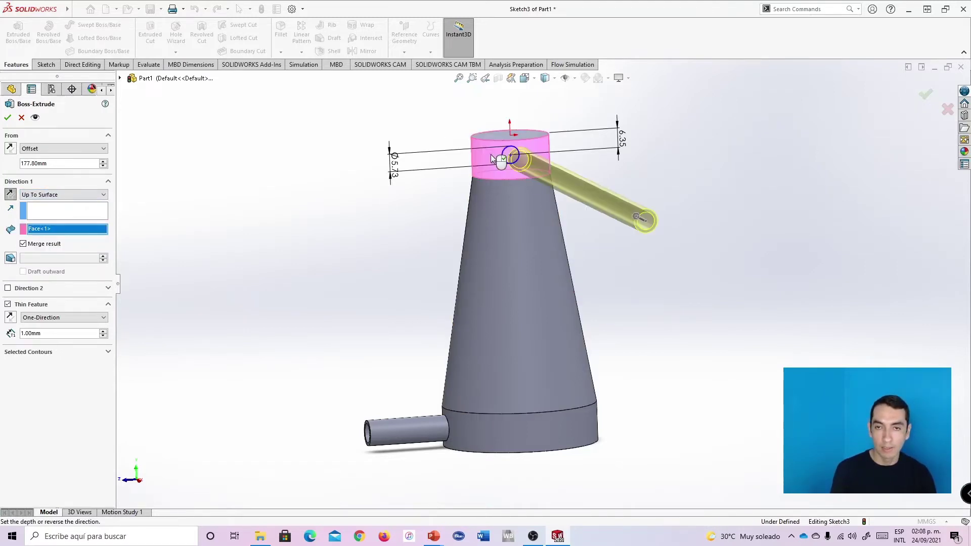
{"action": "middle_click_drag", "start_coordinate": [673, 153], "coordinate": [691, 170]}
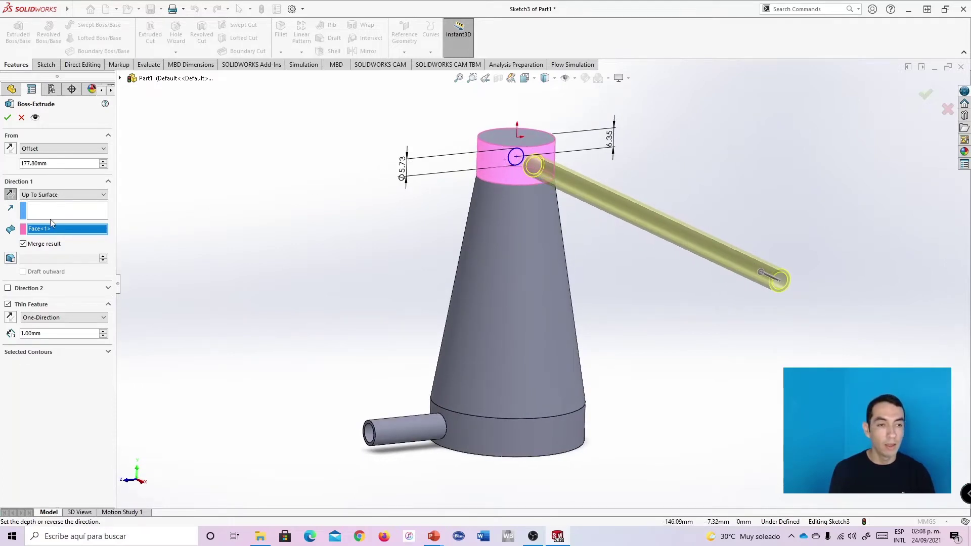
{"action": "middle_click_drag", "start_coordinate": [621, 179], "coordinate": [704, 163]}
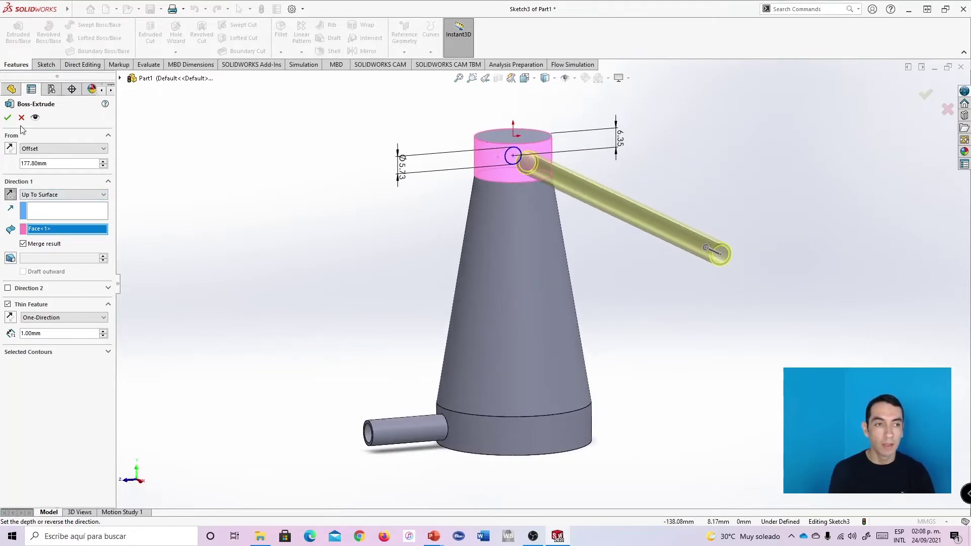
{"action": "left_click", "coordinate": [8, 117]}
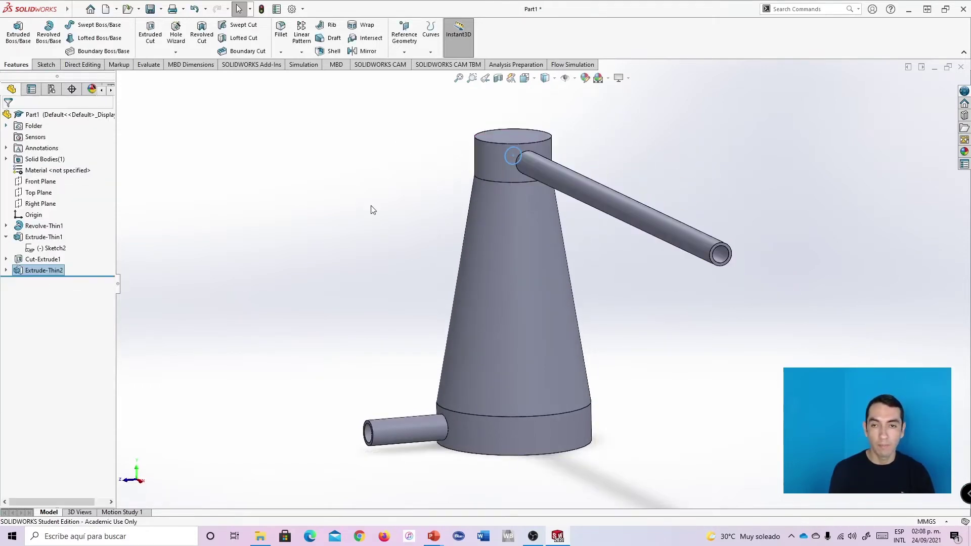
{"action": "mouse_move", "coordinate": [702, 197]}
{"action": "middle_mouse_down"}
{"action": "mouse_move", "coordinate": [718, 187]}
{"action": "mouse_move", "coordinate": [731, 194]}
{"action": "mouse_move", "coordinate": [696, 200]}
{"action": "middle_mouse_up"}
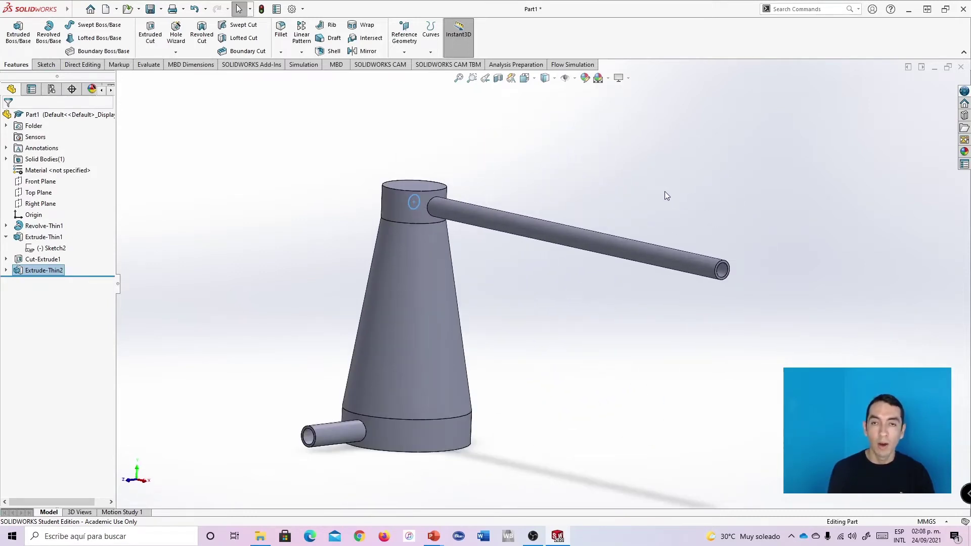
Examine the arm's joint with the upper band in a section view on the Front Plane, then restore the full model display
{"action": "left_click", "coordinate": [498, 79]}
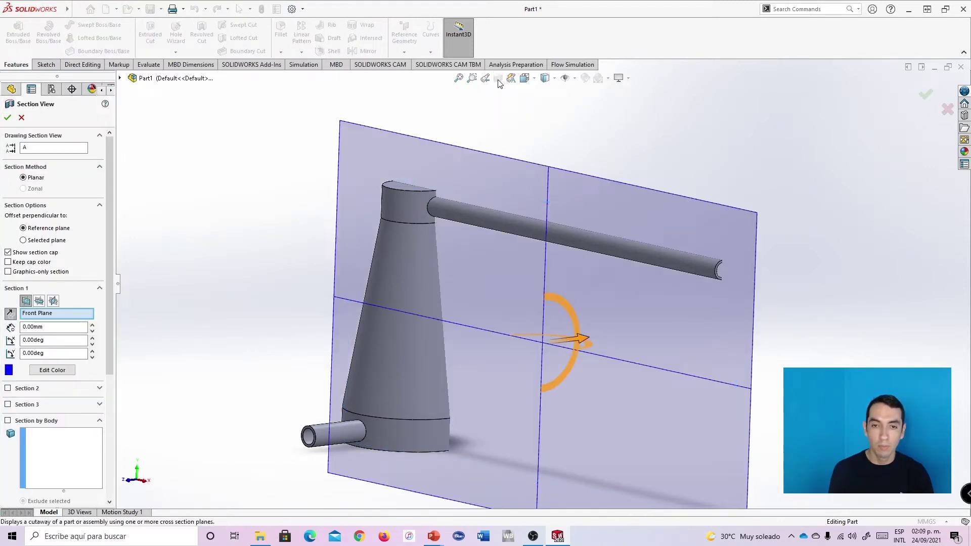
{"action": "left_click", "coordinate": [8, 118]}
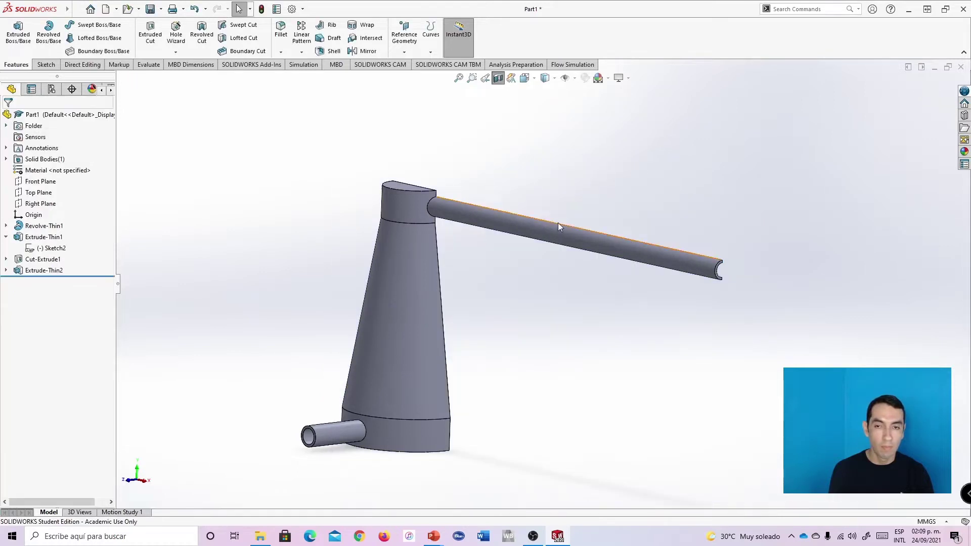
{"action": "middle_click_drag", "start_coordinate": [557, 223], "coordinate": [674, 231]}
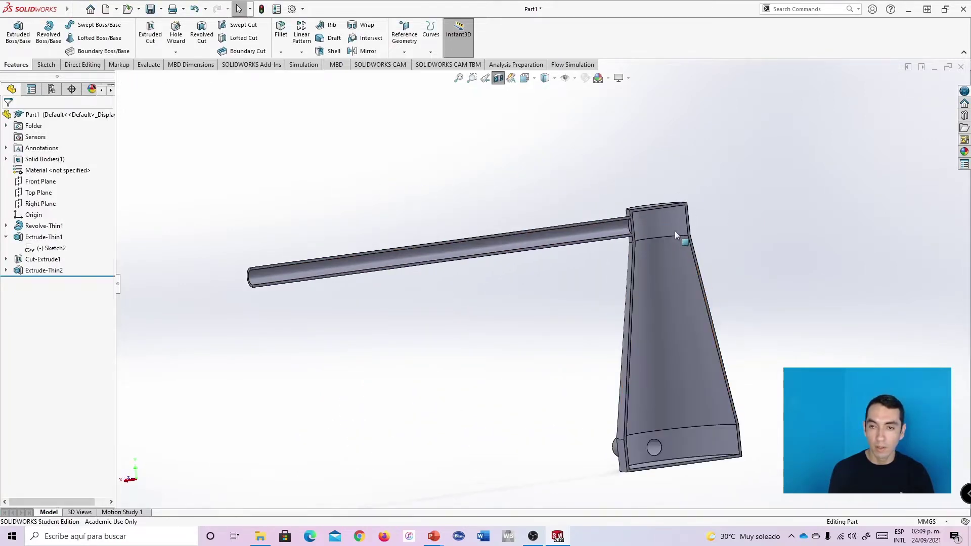
{"action": "scroll", "coordinate": [629, 228], "scroll_direction": "down", "scroll_amount": 5}
{"action": "scroll", "coordinate": [598, 250], "scroll_direction": "down", "scroll_amount": 8}
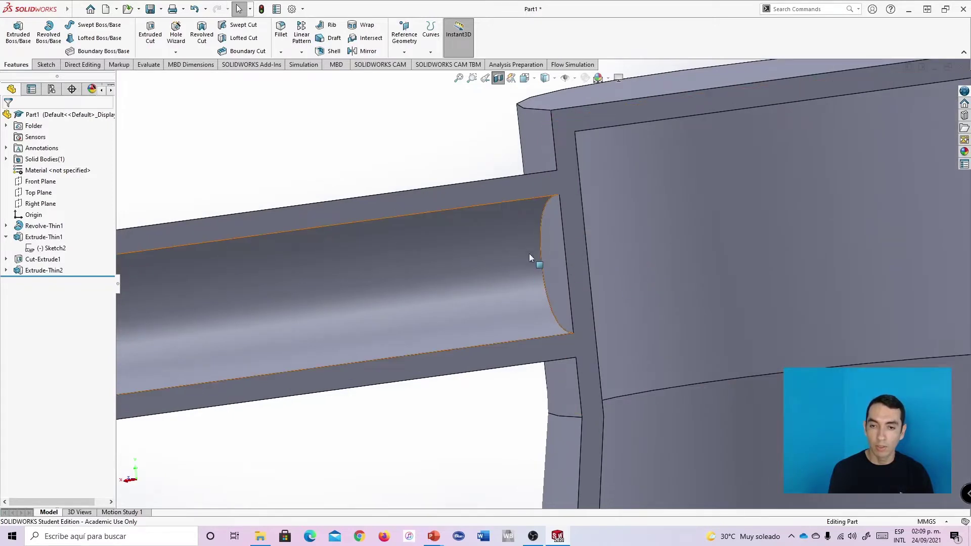
{"action": "scroll", "coordinate": [530, 260], "scroll_direction": "up", "scroll_amount": 5}
{"action": "middle_click_drag", "start_coordinate": [678, 269], "coordinate": [609, 248]}
{"action": "scroll", "coordinate": [581, 263], "scroll_direction": "up", "scroll_amount": 6}
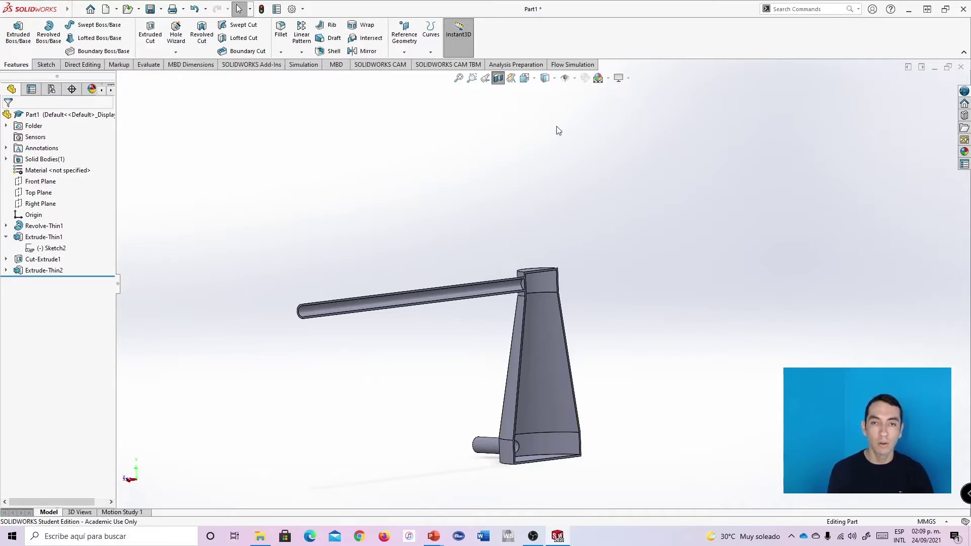
{"action": "middle_click_drag", "start_coordinate": [556, 303], "coordinate": [689, 325]}
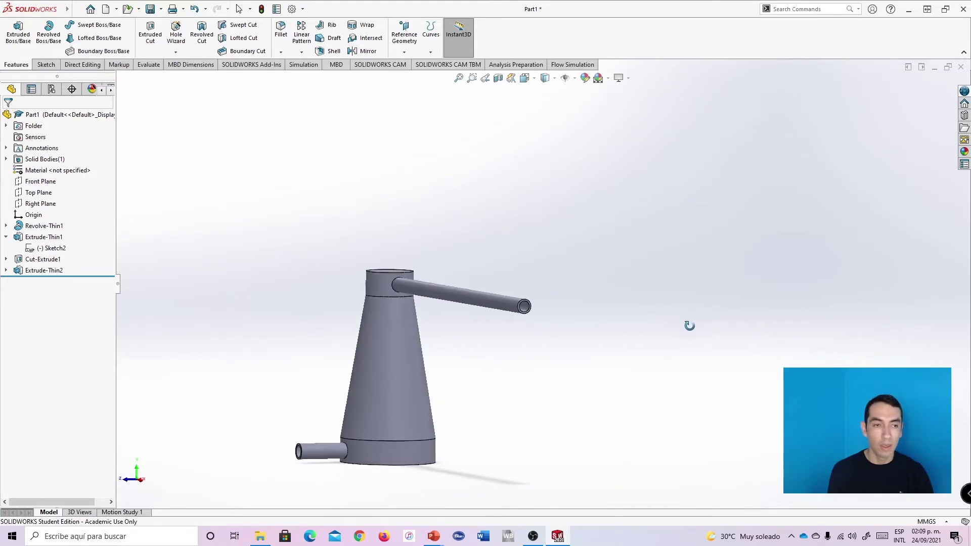
Cut-extrude Sketch3 from its sketch plane Up To Next in the reversed direction, opening the upper band's wall into the arm
{"action": "left_click", "coordinate": [6, 270]}
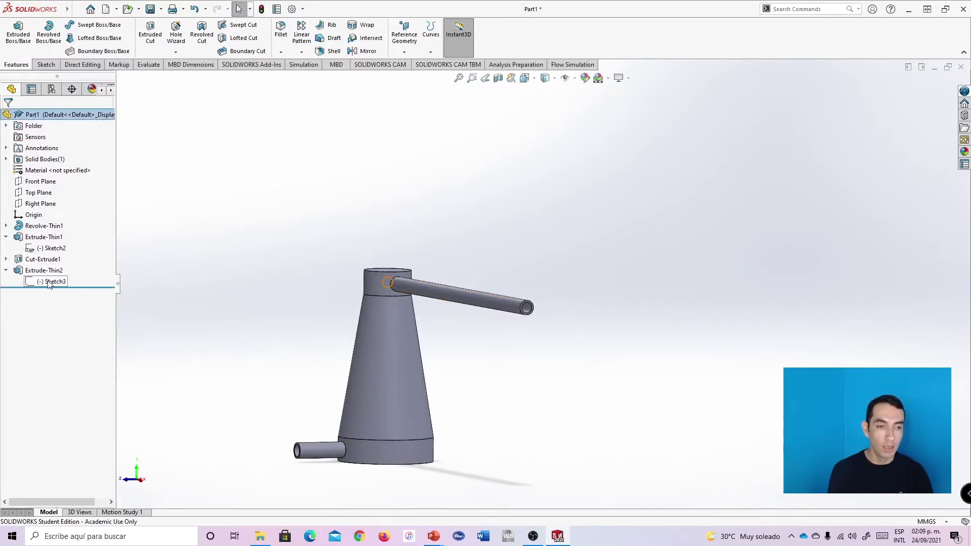
{"action": "left_click", "coordinate": [51, 281]}
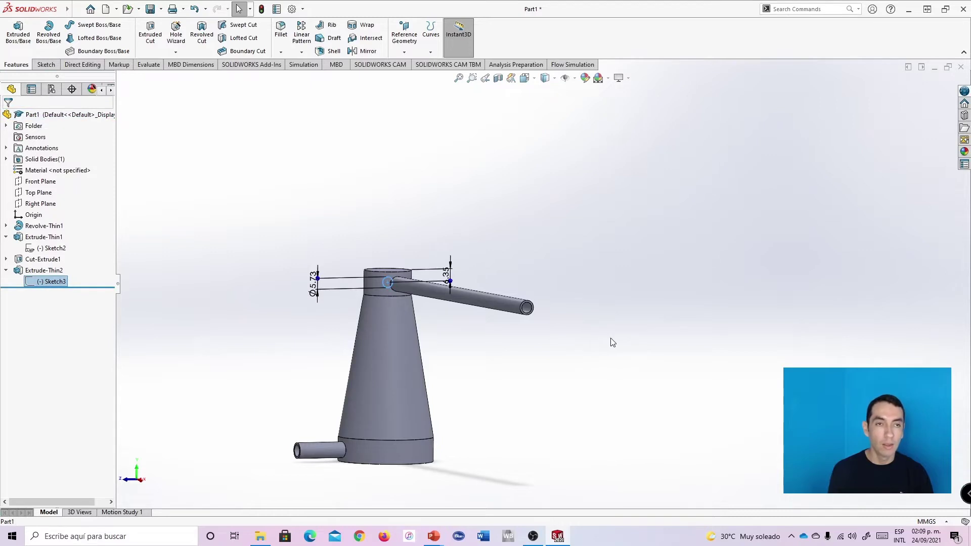
{"action": "scroll", "coordinate": [381, 309], "scroll_direction": "down", "scroll_amount": 3}
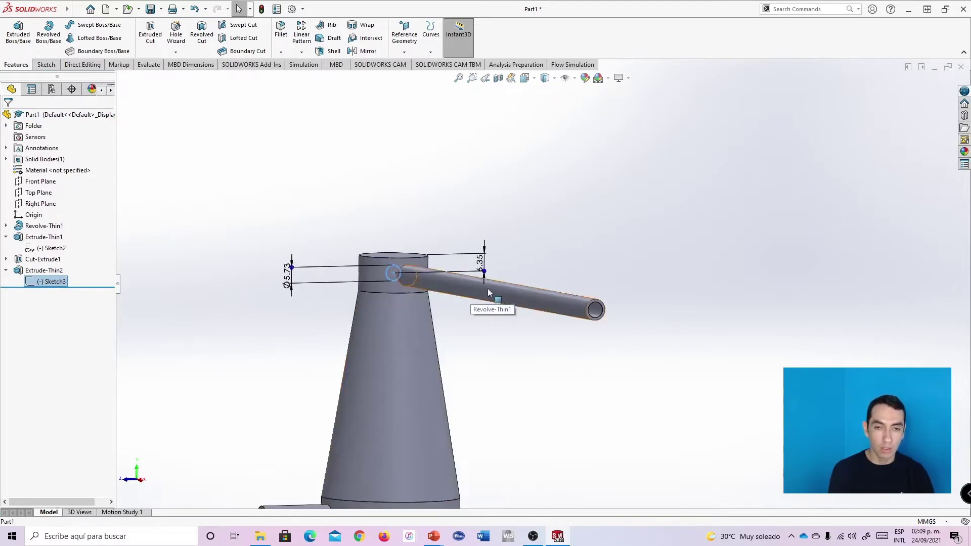
{"action": "mouse_move", "coordinate": [506, 261]}
{"action": "middle_mouse_down"}
{"action": "mouse_move", "coordinate": [531, 255]}
{"action": "mouse_move", "coordinate": [520, 260]}
{"action": "middle_mouse_up"}
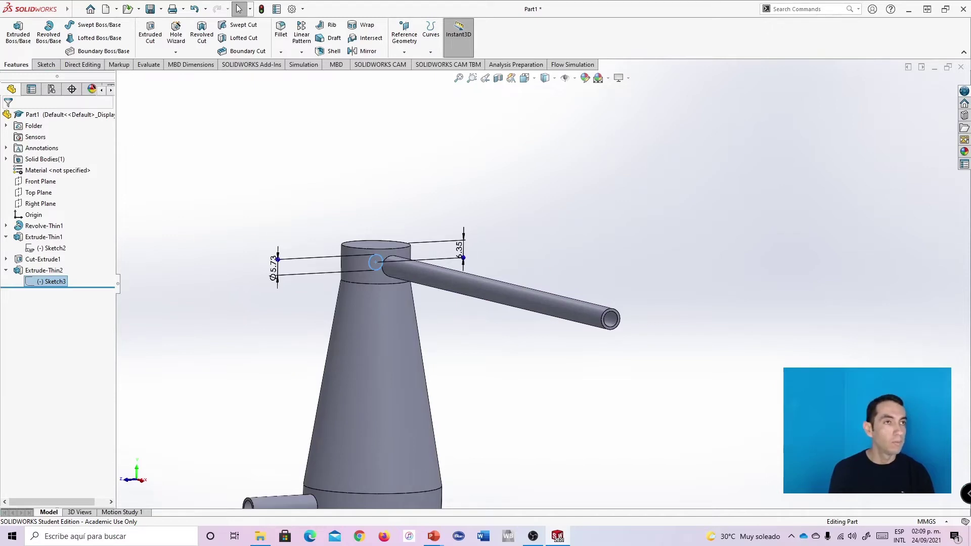
{"action": "left_click", "coordinate": [152, 38]}
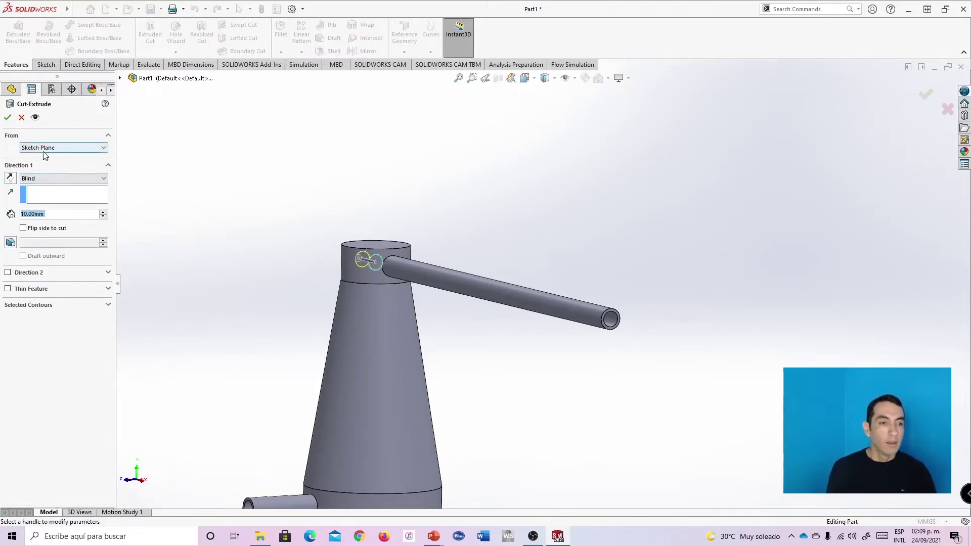
{"action": "left_click", "coordinate": [34, 182]}
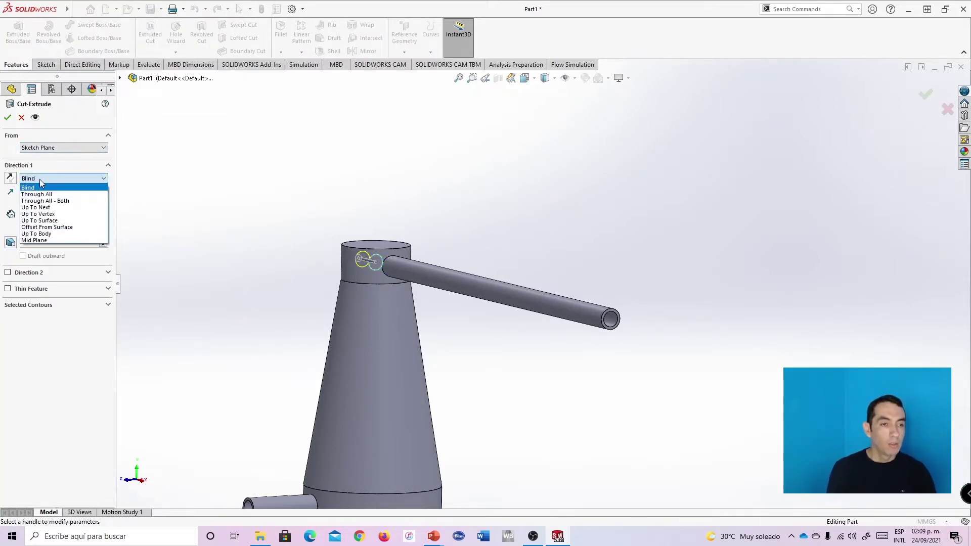
{"action": "left_click", "coordinate": [50, 209]}
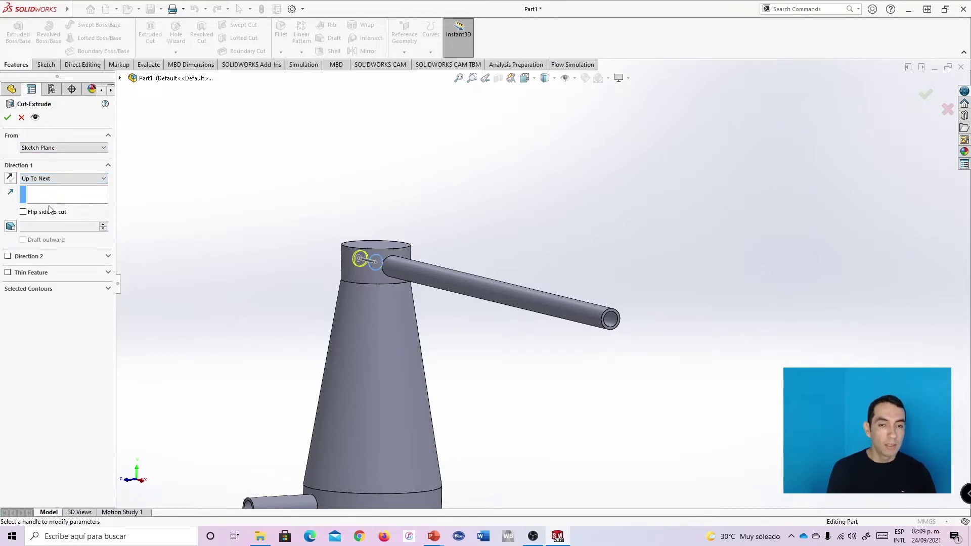
{"action": "left_click", "coordinate": [11, 181]}
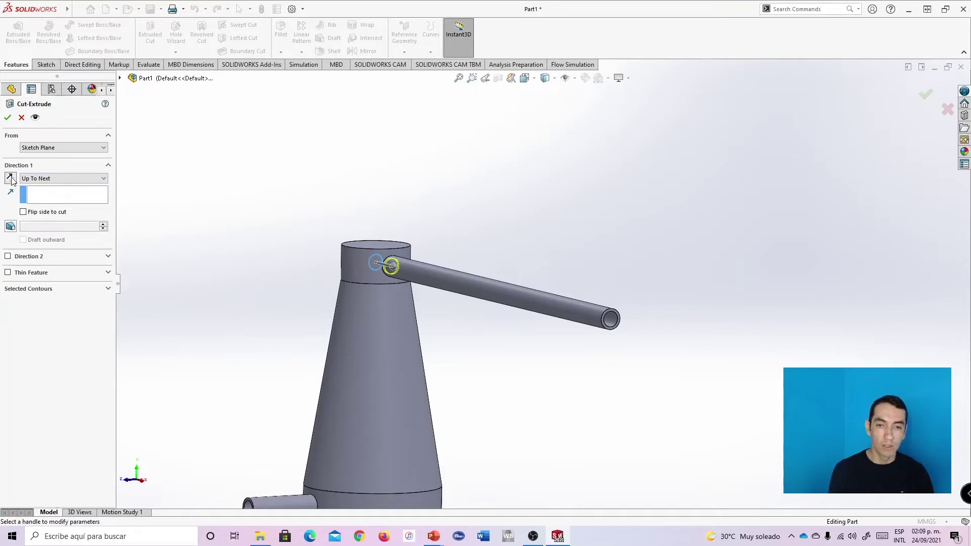
{"action": "middle_click_drag", "start_coordinate": [649, 274], "coordinate": [809, 311]}
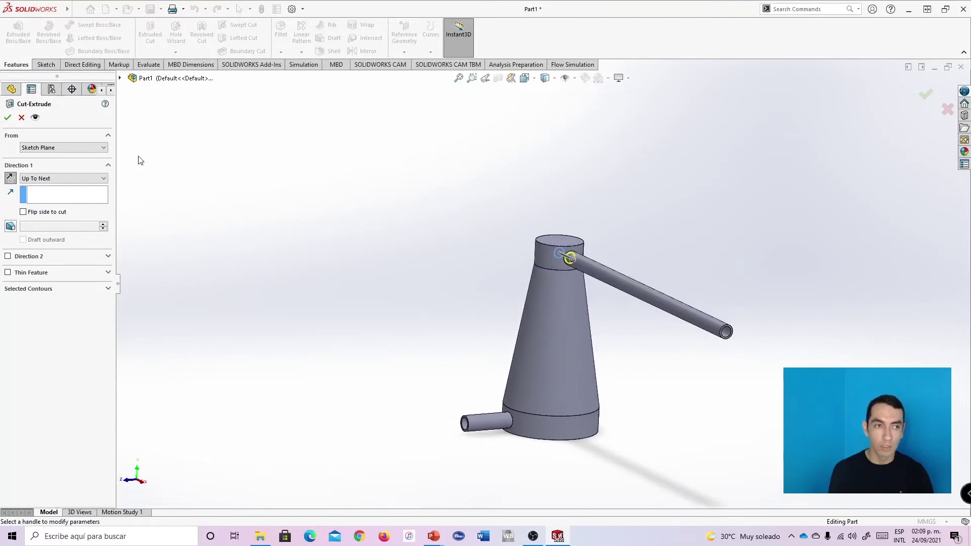
{"action": "left_click", "coordinate": [8, 118]}
{"action": "middle_click_drag", "start_coordinate": [628, 280], "coordinate": [721, 255]}
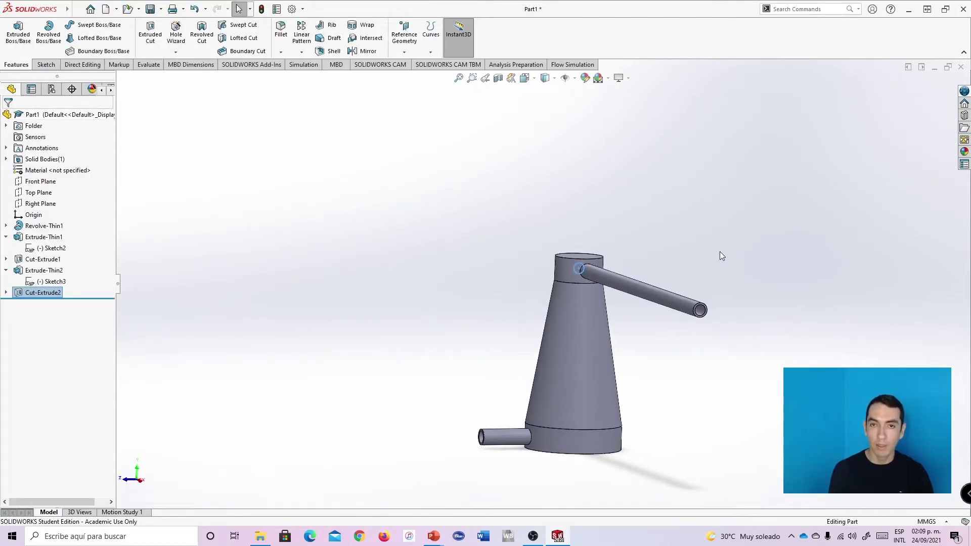
Inspect the new opening between body and arm in a section view, then return to the unsectioned model
{"action": "left_click", "coordinate": [498, 79]}
{"action": "left_click", "coordinate": [21, 118]}
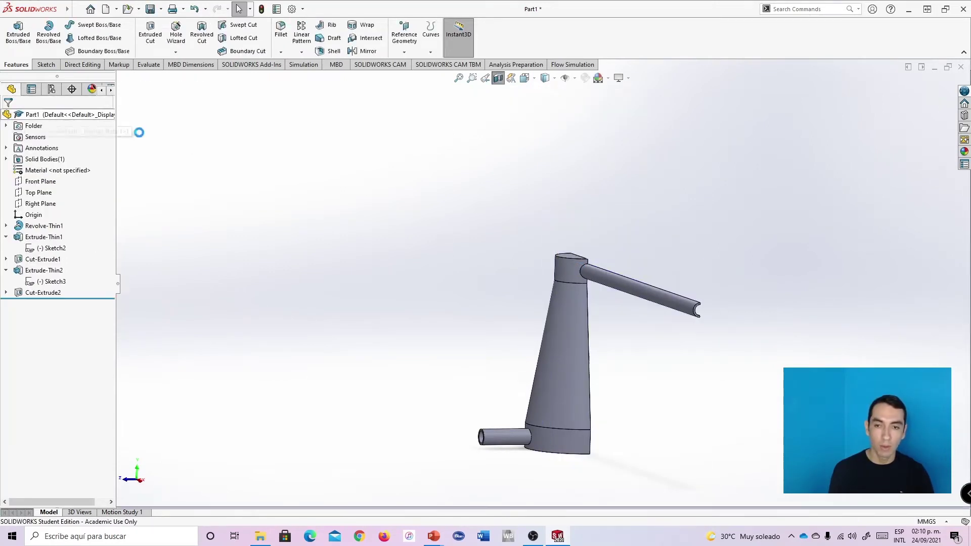
{"action": "key", "text": "ctrl+2"}
{"action": "middle_click_drag", "start_coordinate": [711, 324], "coordinate": [534, 183]}
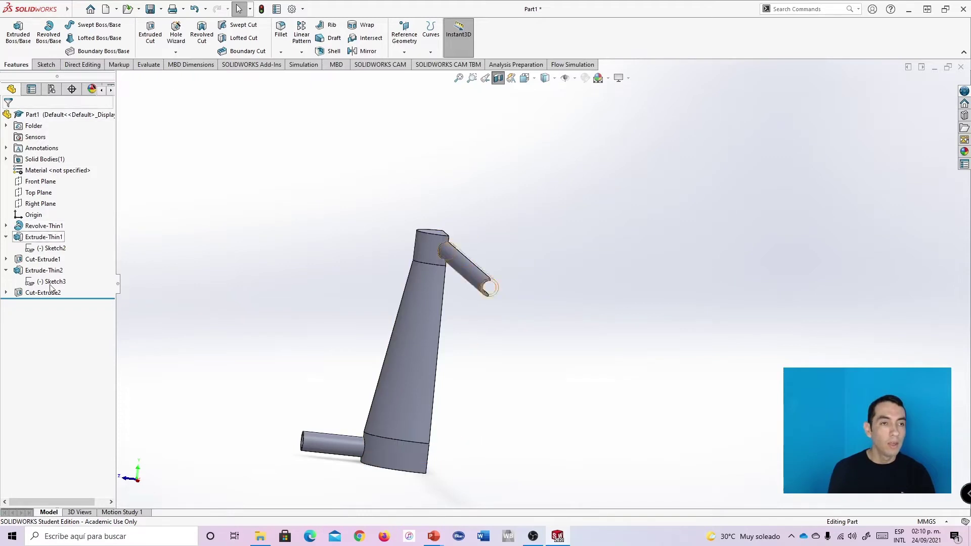
{"action": "left_click", "coordinate": [46, 65]}
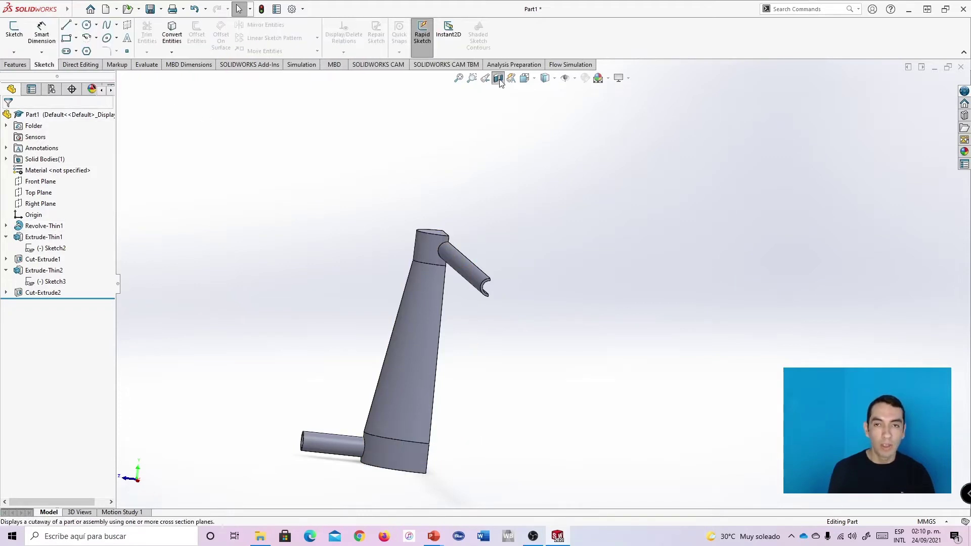
{"action": "left_click", "coordinate": [498, 78]}
{"action": "middle_click_drag", "start_coordinate": [558, 269], "coordinate": [453, 238]}
{"action": "scroll", "coordinate": [465, 240], "scroll_direction": "down", "scroll_amount": 3}
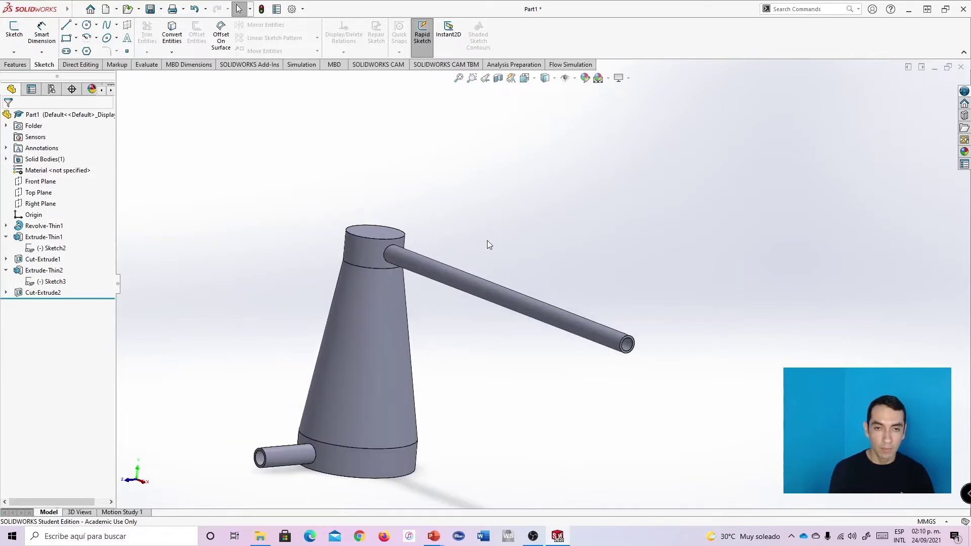
Begin a boss extrusion of Sketch3 that starts at a 7 in offset from its sketch plane
{"action": "scroll", "coordinate": [478, 238], "scroll_direction": "down", "scroll_amount": 1}
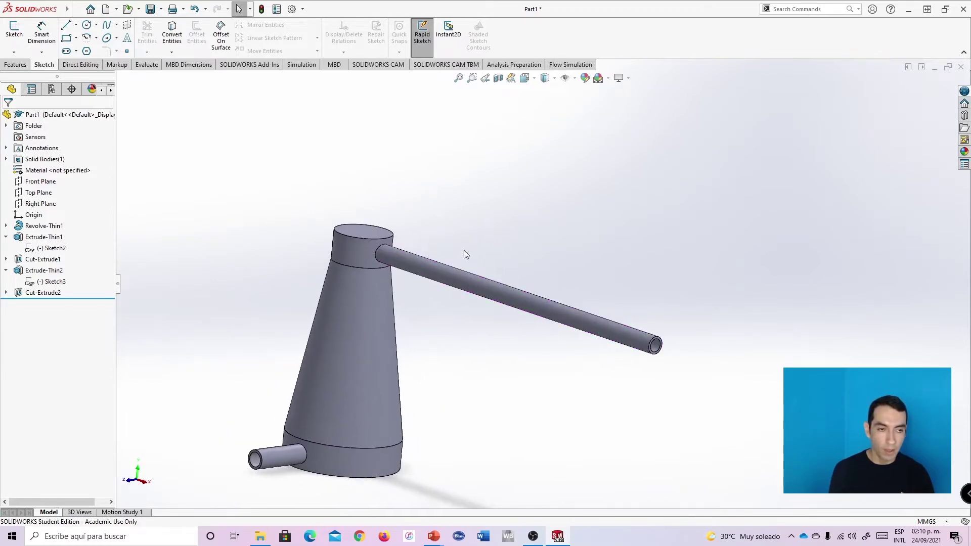
{"action": "left_click", "coordinate": [6, 292]}
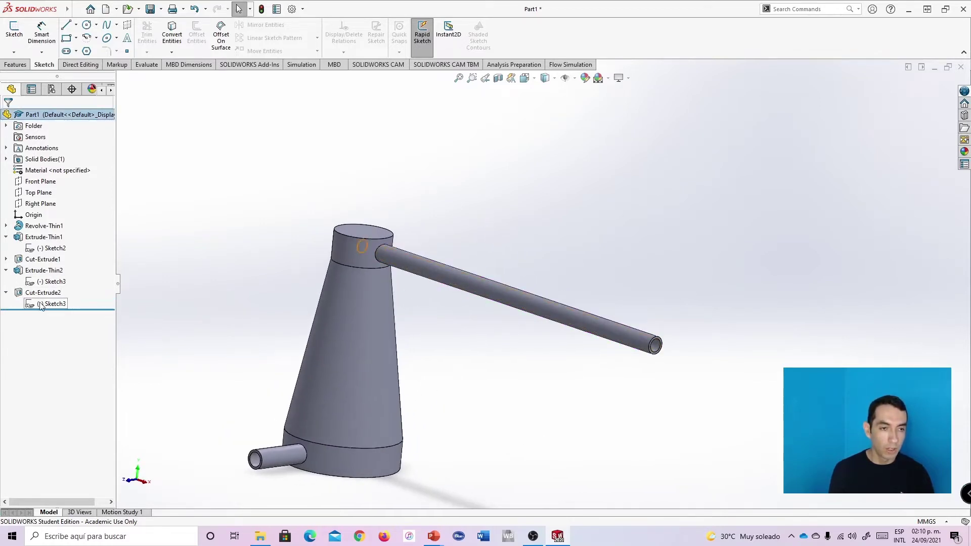
{"action": "left_click", "coordinate": [48, 304]}
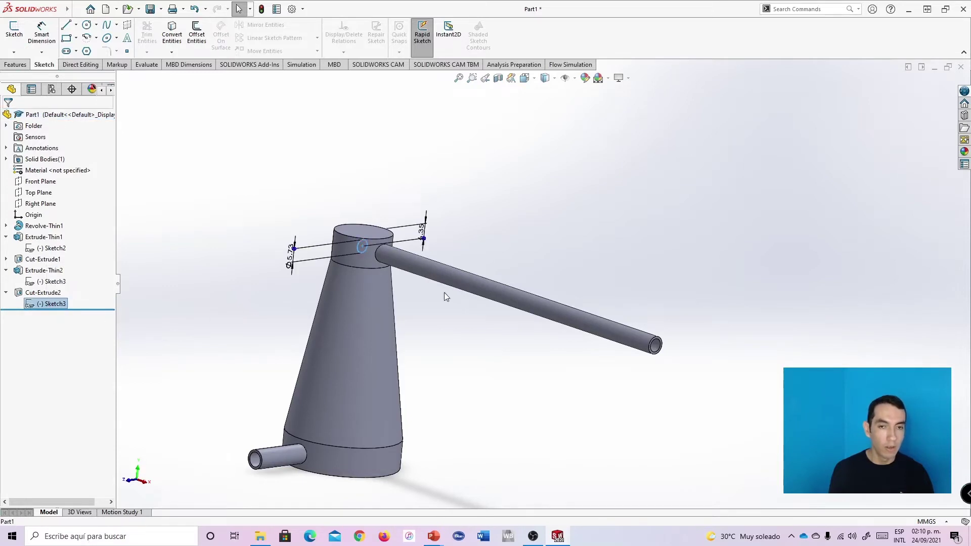
{"action": "left_click", "coordinate": [23, 65]}
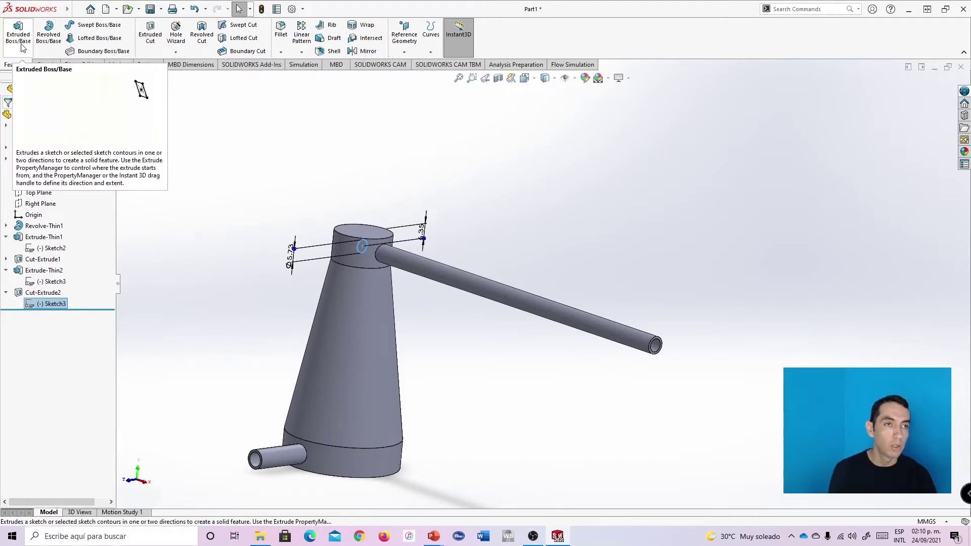
{"action": "left_click", "coordinate": [22, 47]}
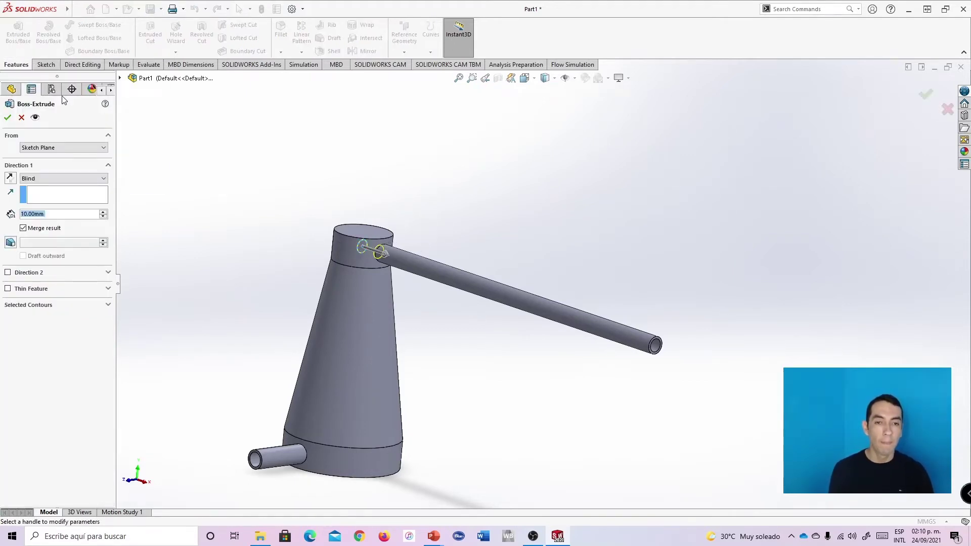
{"action": "left_click", "coordinate": [40, 150]}
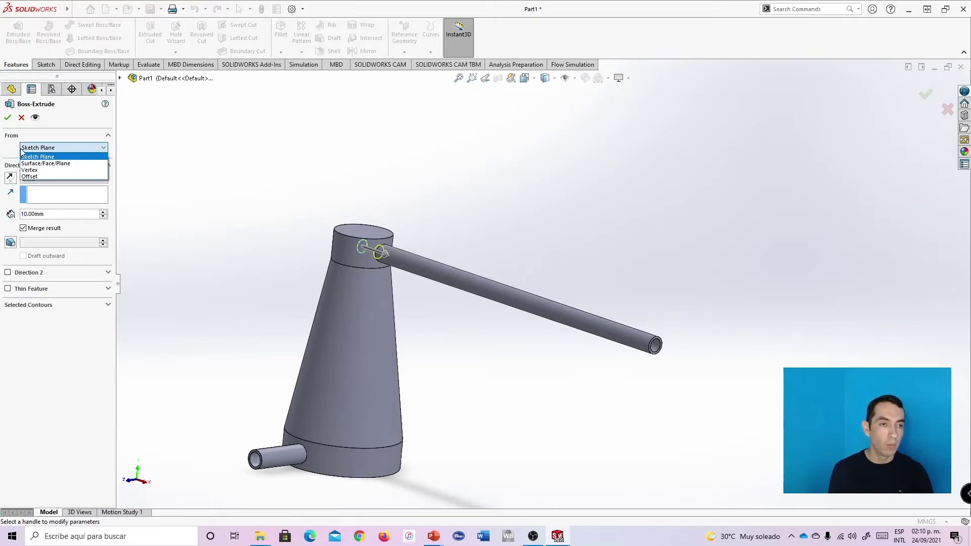
{"action": "left_click", "coordinate": [36, 176]}
{"action": "double_click", "coordinate": [51, 164]}
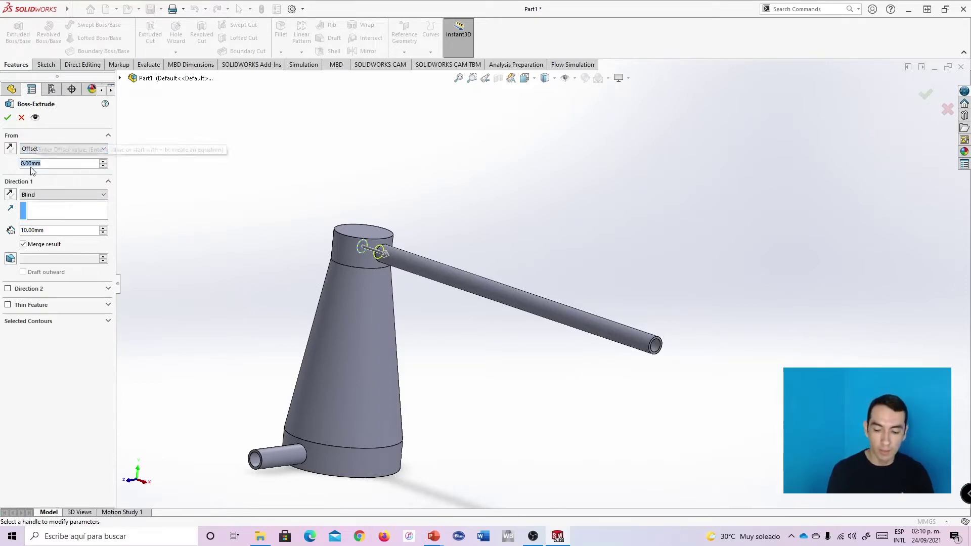
{"action": "type", "text": "7in"}
{"action": "key", "text": "Return"}
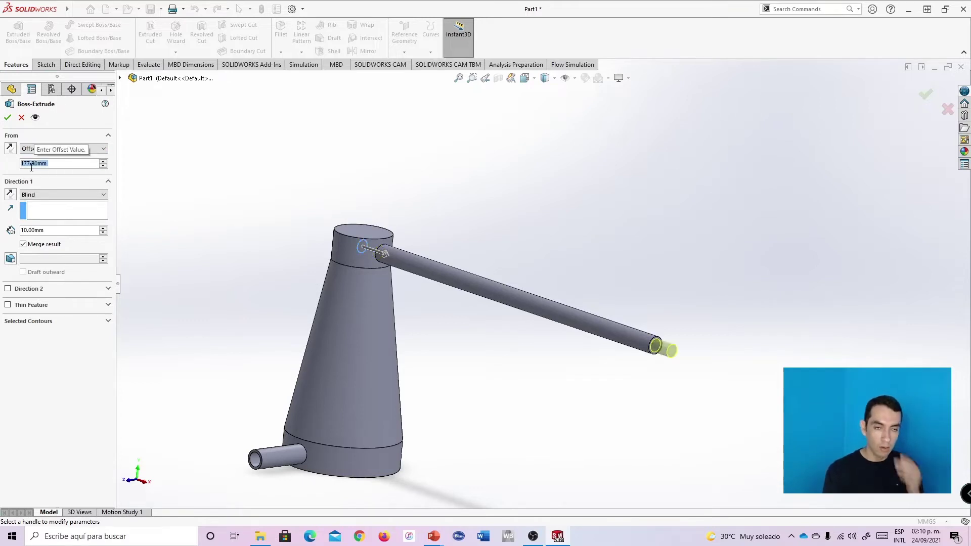
End the extrusion up to the upper band's cylindrical surface and reverse the start offset to the side opposite the existing arm
{"action": "left_click", "coordinate": [35, 195]}
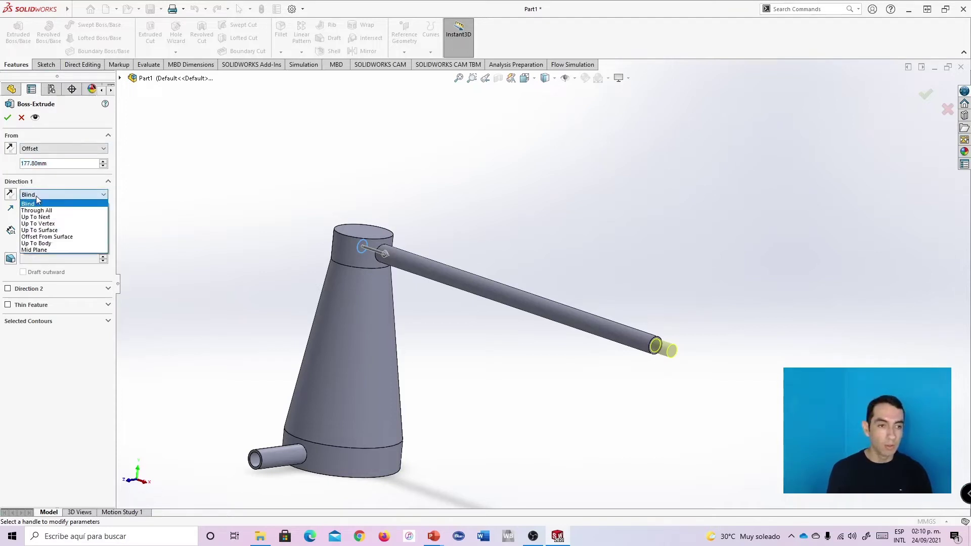
{"action": "left_click", "coordinate": [56, 230]}
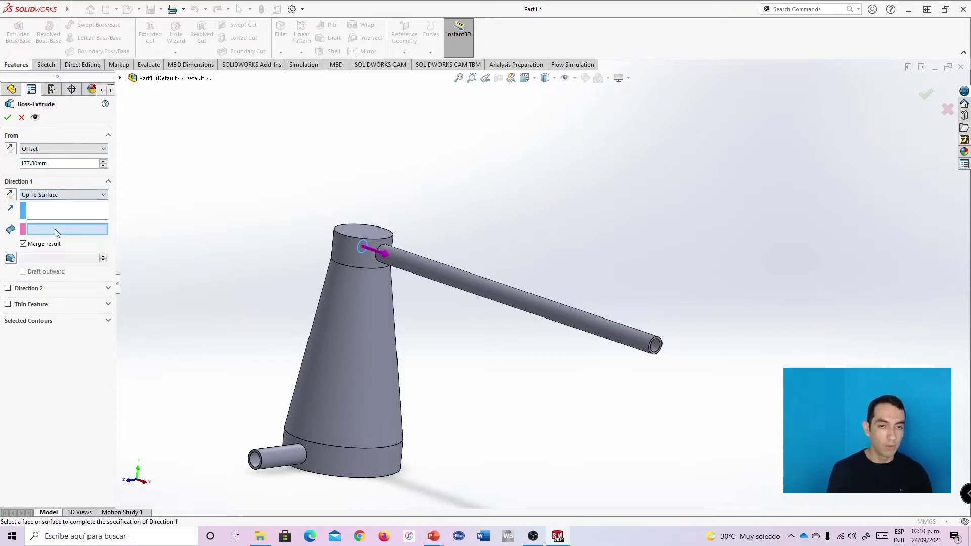
{"action": "left_click", "coordinate": [344, 245]}
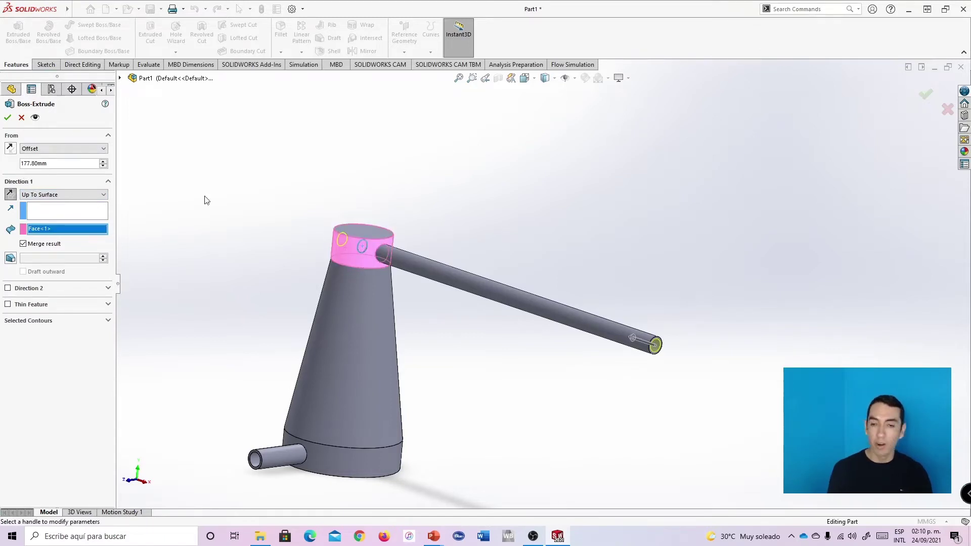
{"action": "left_click", "coordinate": [13, 149]}
{"action": "scroll", "coordinate": [531, 242], "scroll_direction": "up", "scroll_amount": 3}
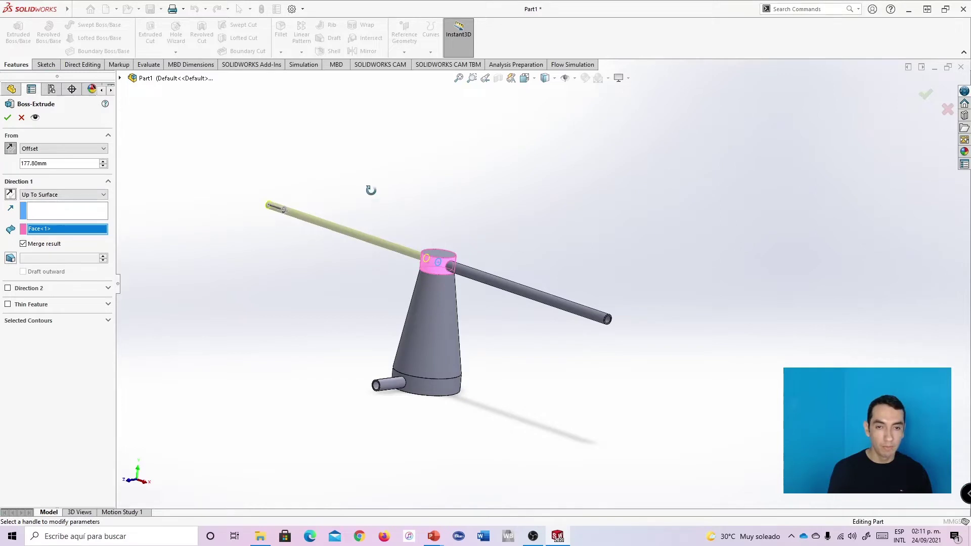
{"action": "middle_click_drag", "start_coordinate": [370, 188], "coordinate": [456, 271]}
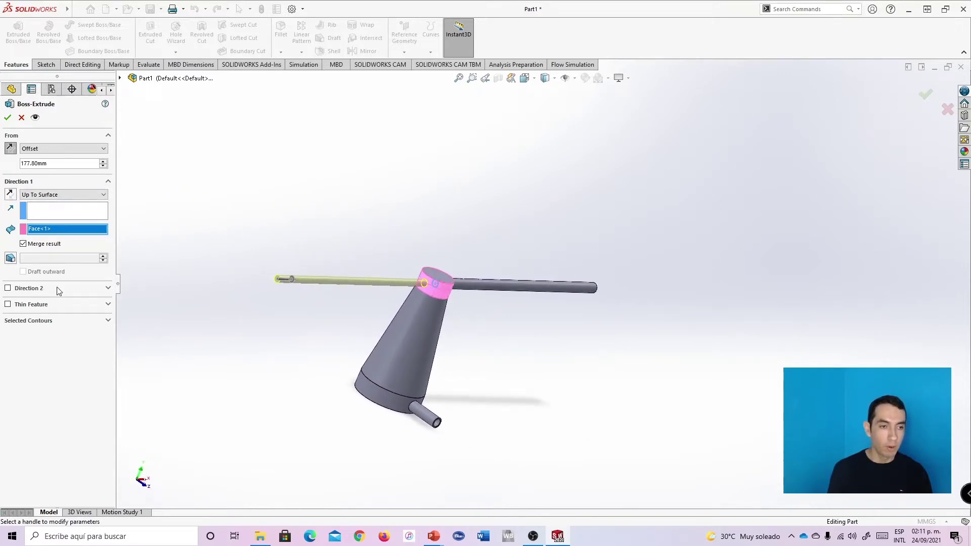
Make the extrusion a one-direction thin feature with a 1 mm wall and create the second arm
{"action": "left_click", "coordinate": [7, 305]}
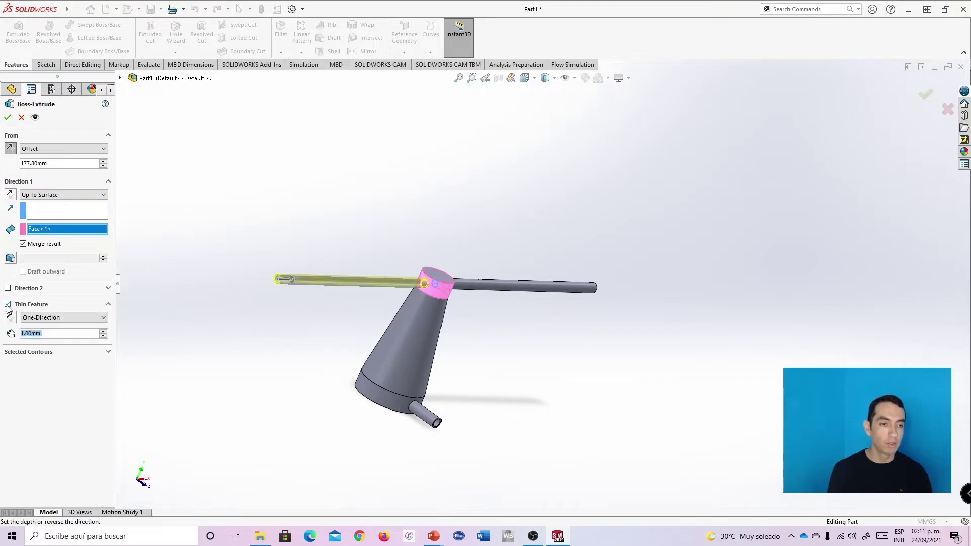
{"action": "scroll", "coordinate": [301, 291], "scroll_direction": "down", "scroll_amount": 10}
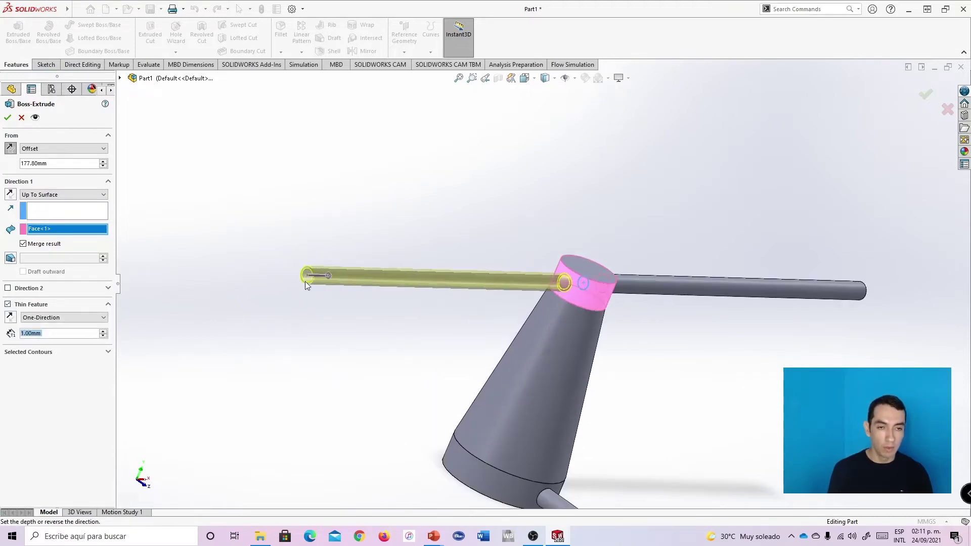
{"action": "scroll", "coordinate": [316, 267], "scroll_direction": "down", "scroll_amount": 3}
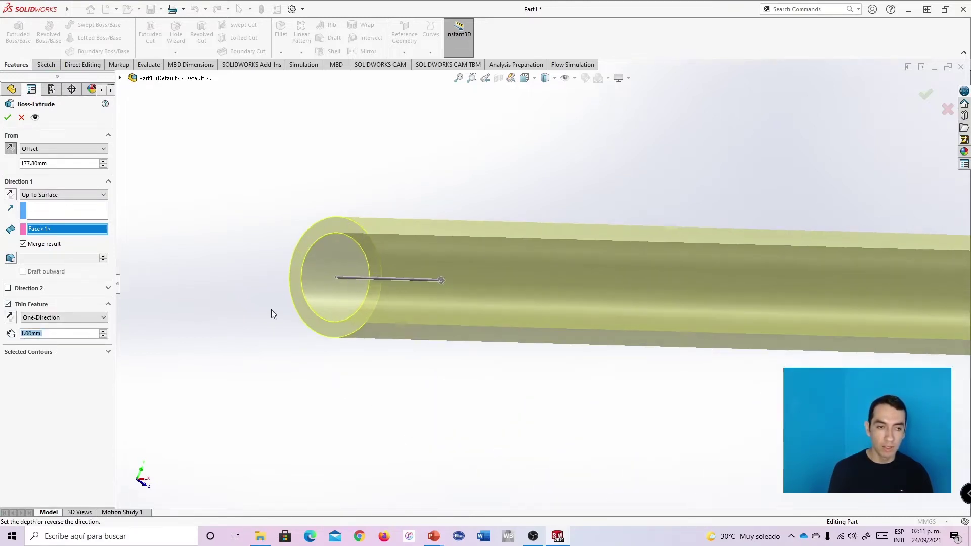
{"action": "scroll", "coordinate": [702, 309], "scroll_direction": "up", "scroll_amount": 10}
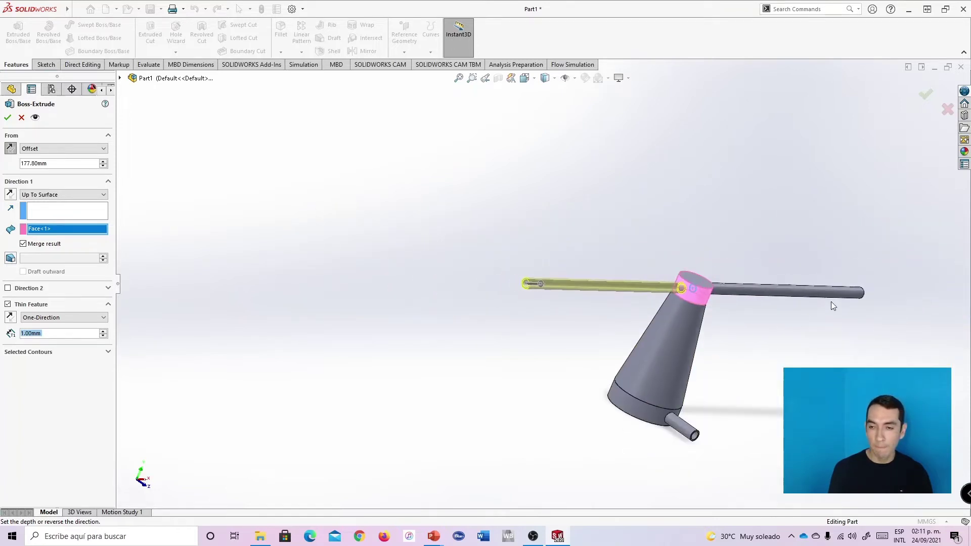
{"action": "middle_click_drag", "start_coordinate": [809, 244], "coordinate": [784, 243]}
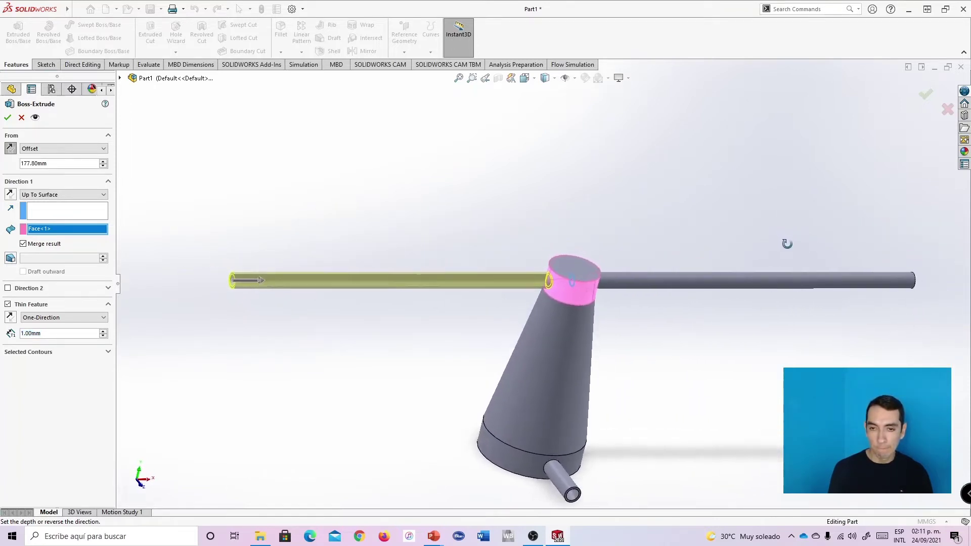
{"action": "left_click", "coordinate": [7, 118]}
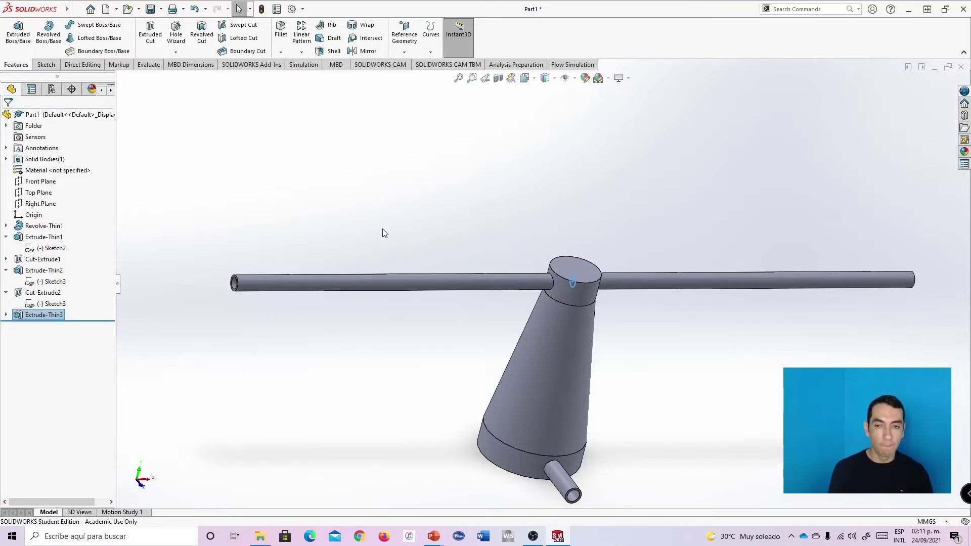
Section the model on the Front Plane and examine where both arms join the upper band
{"action": "mouse_move", "coordinate": [383, 232]}
{"action": "middle_mouse_down"}
{"action": "mouse_move", "coordinate": [370, 189]}
{"action": "mouse_move", "coordinate": [450, 195]}
{"action": "mouse_move", "coordinate": [427, 189]}
{"action": "mouse_move", "coordinate": [426, 206]}
{"action": "mouse_move", "coordinate": [444, 192]}
{"action": "mouse_move", "coordinate": [374, 204]}
{"action": "mouse_move", "coordinate": [353, 197]}
{"action": "mouse_move", "coordinate": [673, 230]}
{"action": "mouse_move", "coordinate": [687, 184]}
{"action": "mouse_move", "coordinate": [548, 208]}
{"action": "mouse_move", "coordinate": [520, 202]}
{"action": "mouse_move", "coordinate": [526, 123]}
{"action": "middle_mouse_up"}
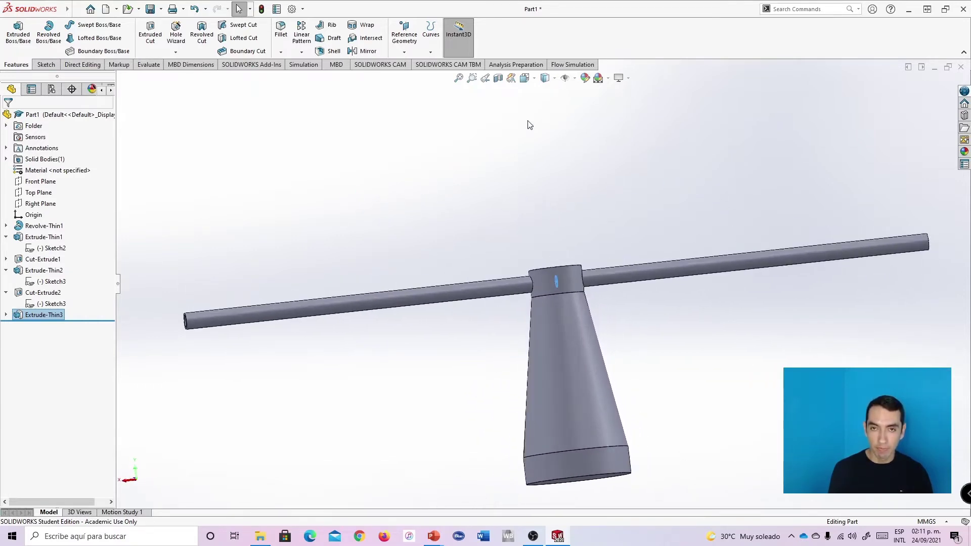
{"action": "left_click", "coordinate": [498, 79]}
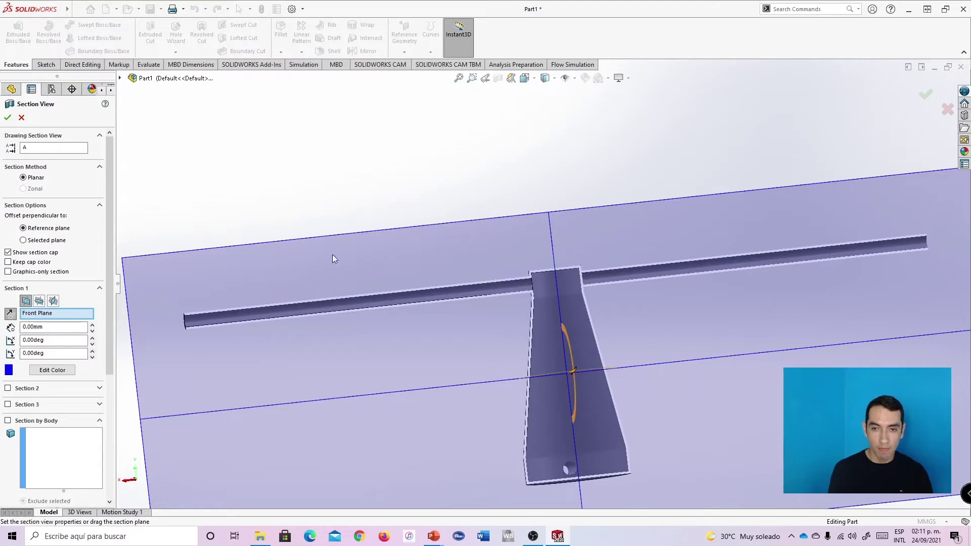
{"action": "left_click", "coordinate": [7, 119]}
{"action": "middle_click_drag", "start_coordinate": [518, 210], "coordinate": [576, 241]}
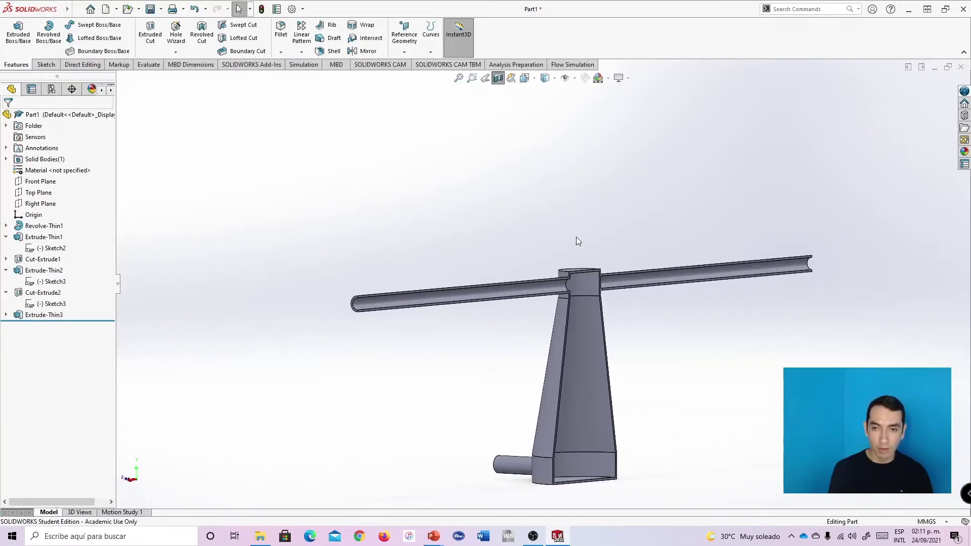
{"action": "scroll", "coordinate": [591, 275], "scroll_direction": "down", "scroll_amount": 6}
{"action": "scroll", "coordinate": [554, 296], "scroll_direction": "up", "scroll_amount": 3}
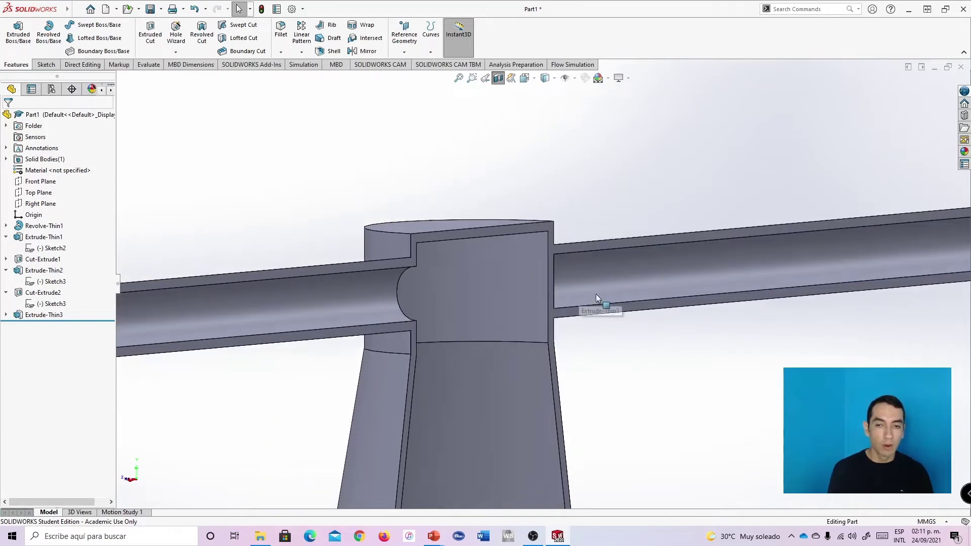
{"action": "middle_click_drag", "start_coordinate": [624, 362], "coordinate": [487, 350]}
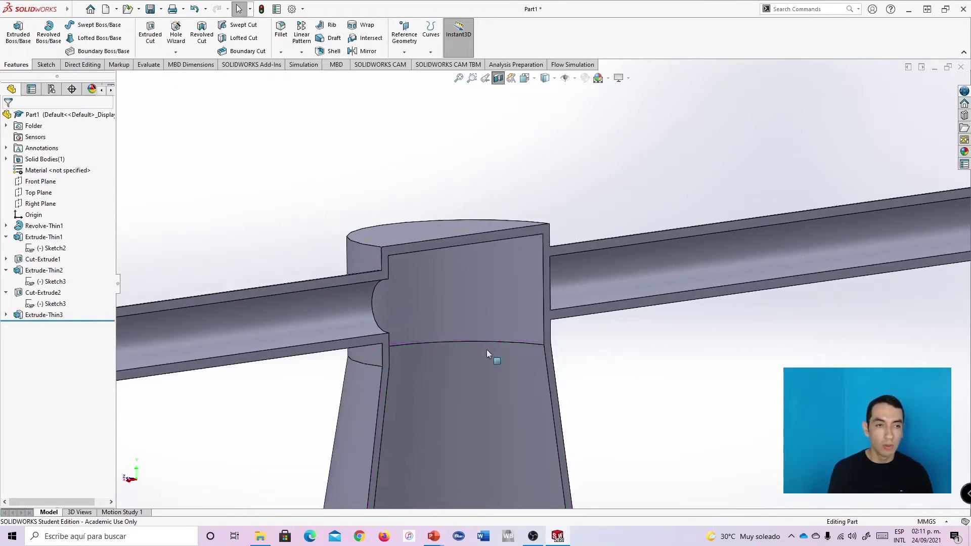
Cut-extrude Sketch3 from its sketch plane Up To Next, opening the upper band's wall into the second arm
{"action": "left_click", "coordinate": [6, 314]}
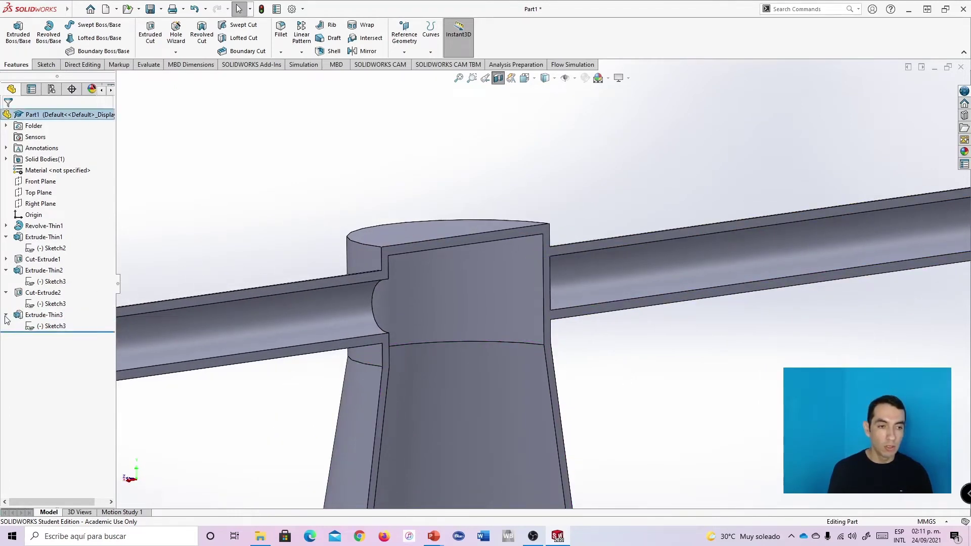
{"action": "left_click", "coordinate": [46, 327]}
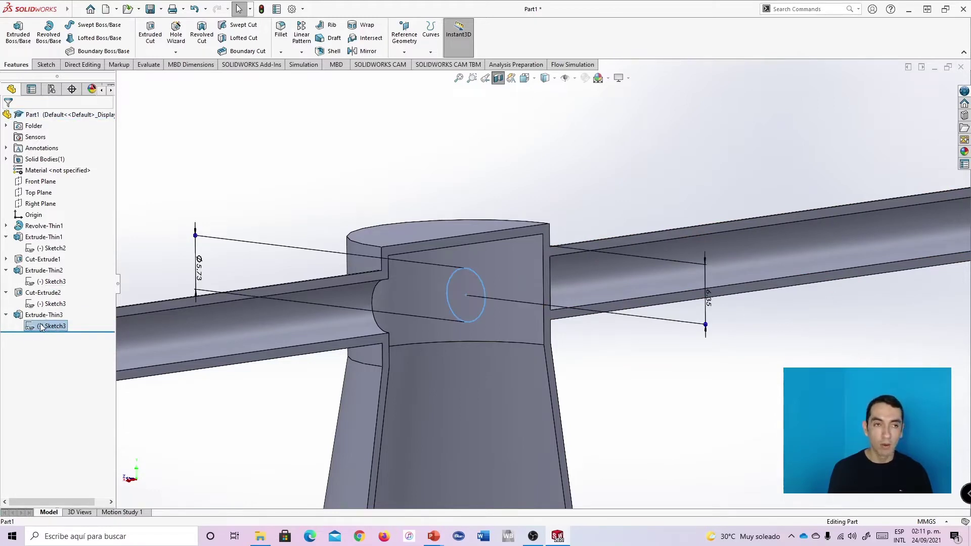
{"action": "left_click", "coordinate": [152, 39]}
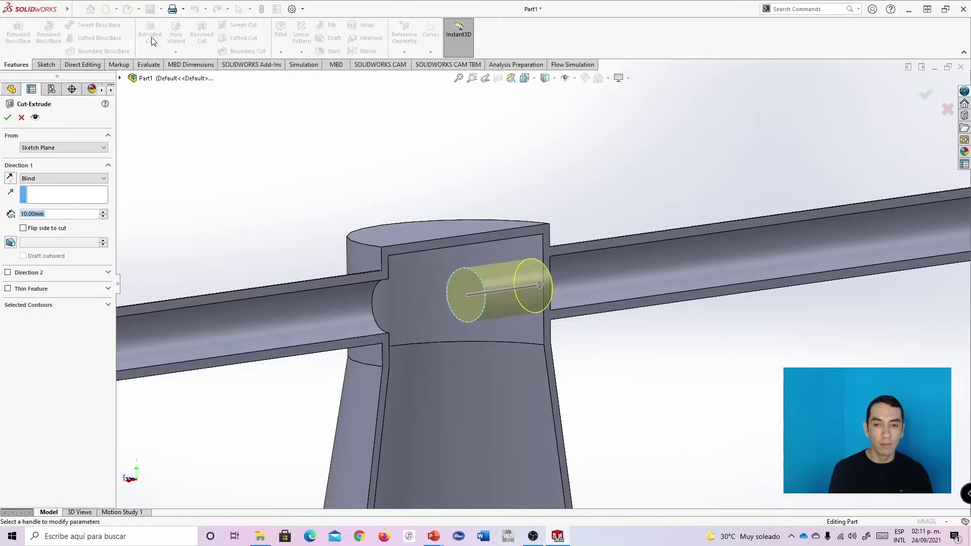
{"action": "left_click", "coordinate": [38, 180]}
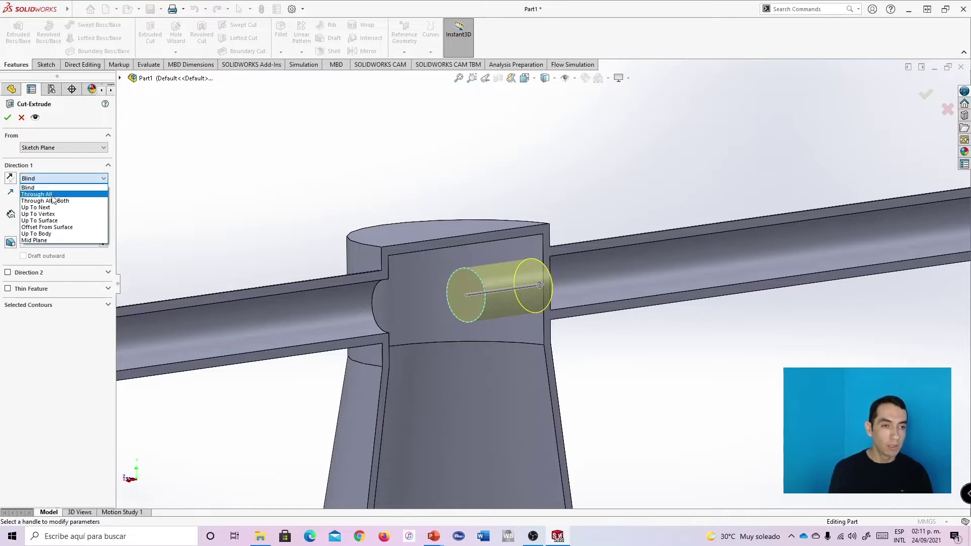
{"action": "left_click", "coordinate": [36, 207]}
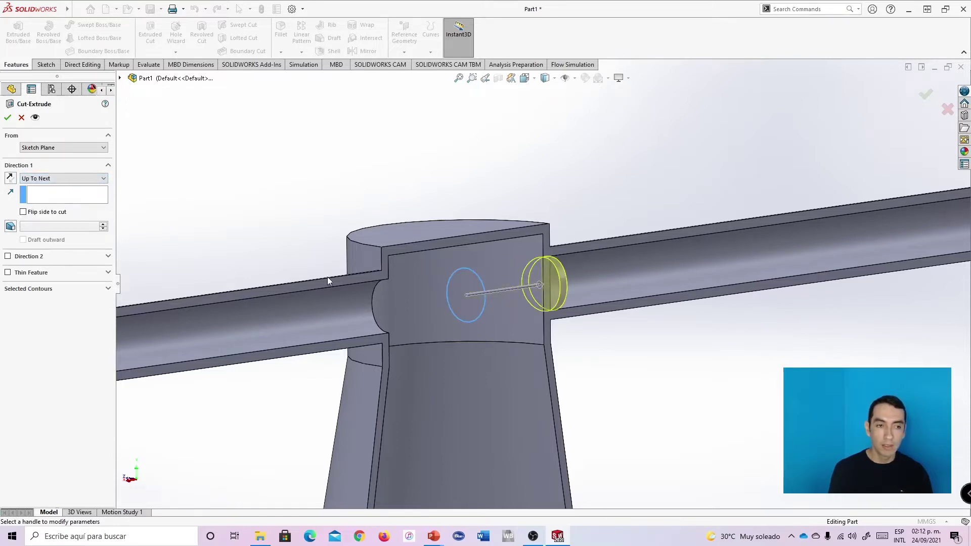
{"action": "left_click", "coordinate": [8, 118]}
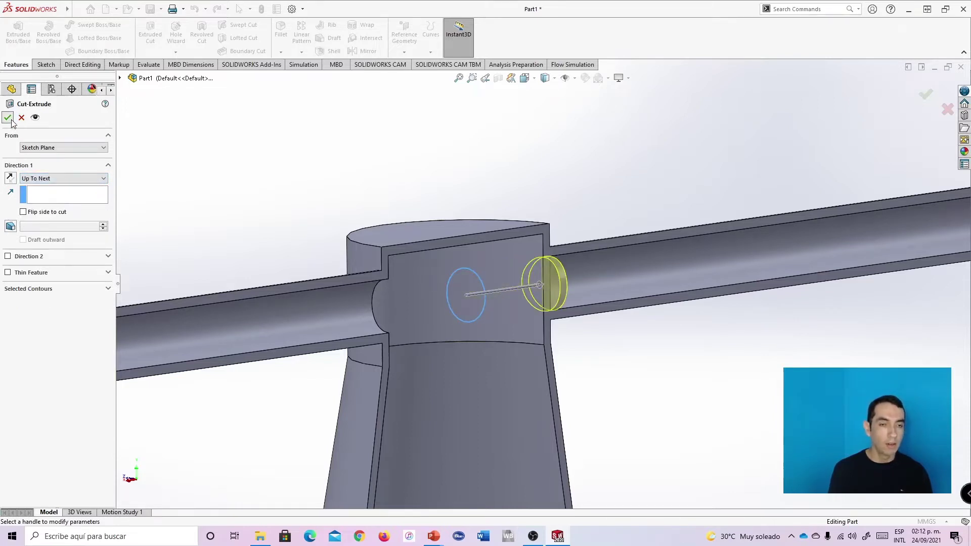
Inspect both arm openings in the sectioned model, then turn off the section view and check the complete sprinkler
{"action": "scroll", "coordinate": [681, 352], "scroll_direction": "up", "scroll_amount": 5}
{"action": "middle_click_drag", "start_coordinate": [595, 349], "coordinate": [607, 303]}
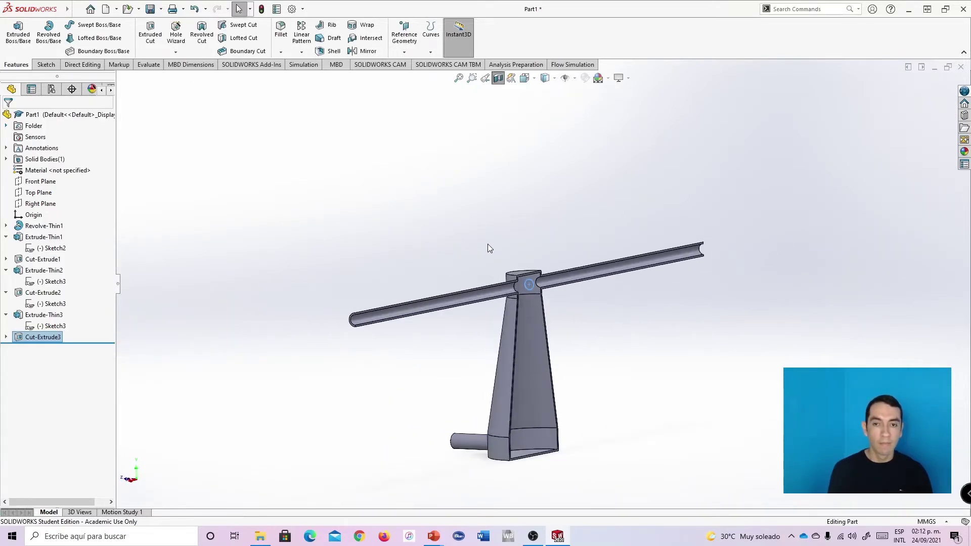
{"action": "middle_click_drag", "start_coordinate": [489, 248], "coordinate": [529, 217]}
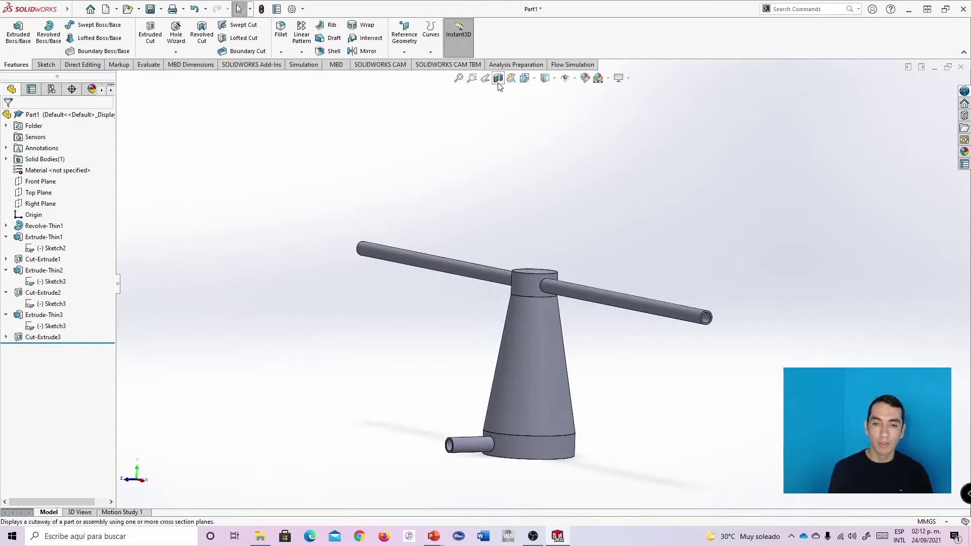
{"action": "middle_click_drag", "start_coordinate": [571, 260], "coordinate": [621, 267]}
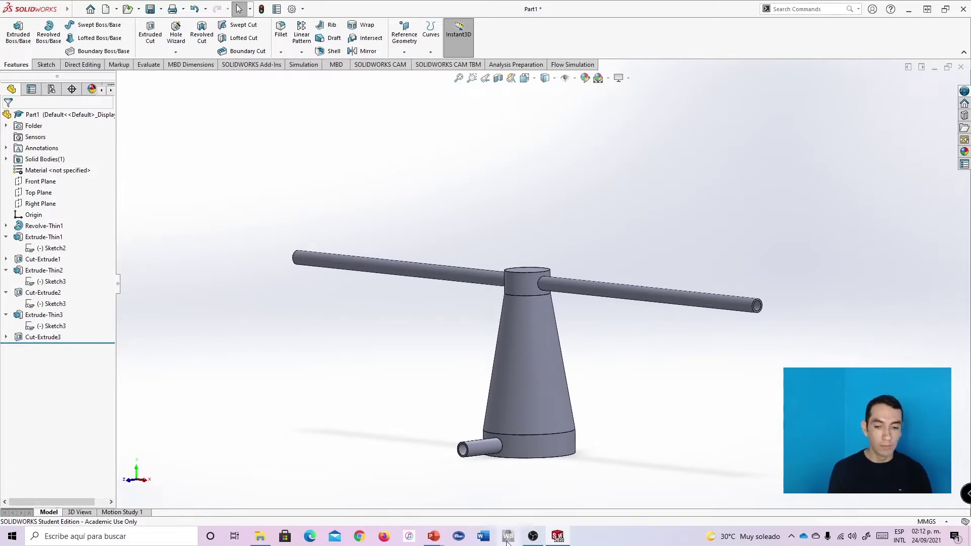
Switch to the MacroBalances2021BFixIntg presentation in PowerPoint to consult the sprinkler problem and its nozzle figure
{"action": "mouse_move", "coordinate": [427, 532]}
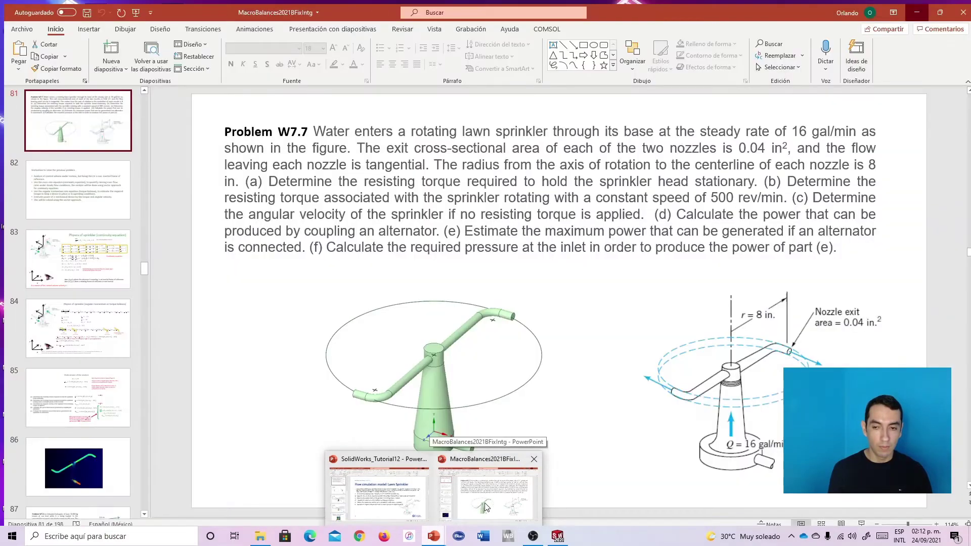
{"action": "left_click", "coordinate": [484, 506]}
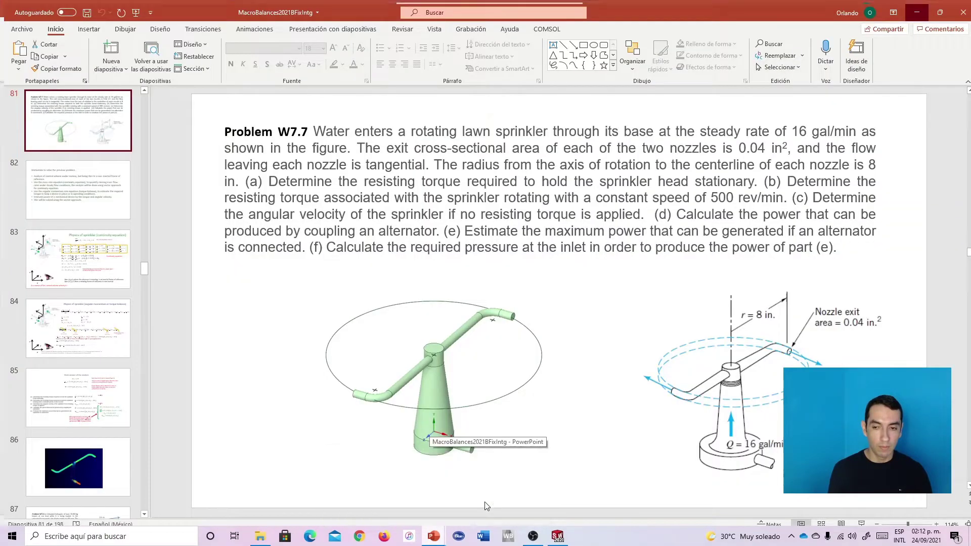
Consult the Lawn Sprinkler slide for the bent nozzle shape, then return to the sprinkler part in SOLIDWORKS
{"action": "left_click", "coordinate": [913, 9]}
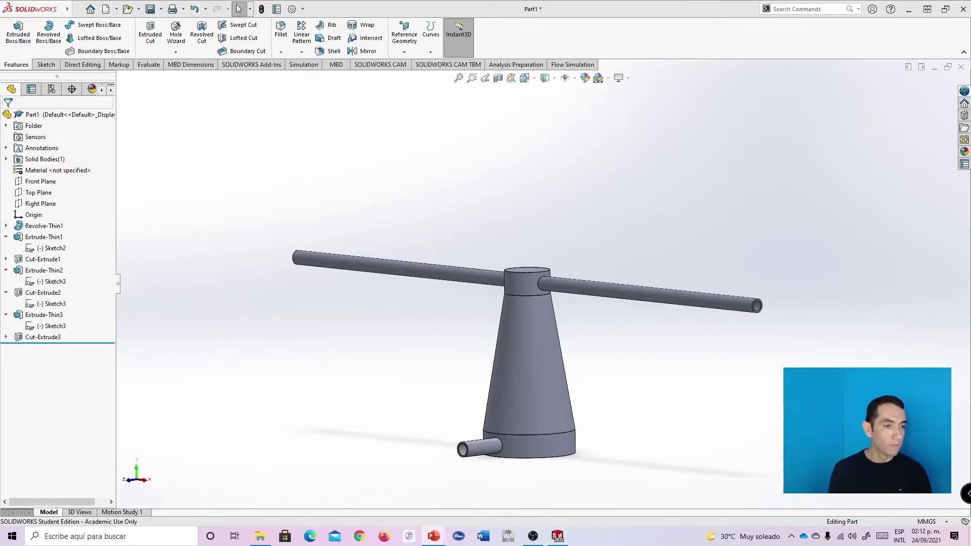
{"action": "key", "text": "alt+Tab"}
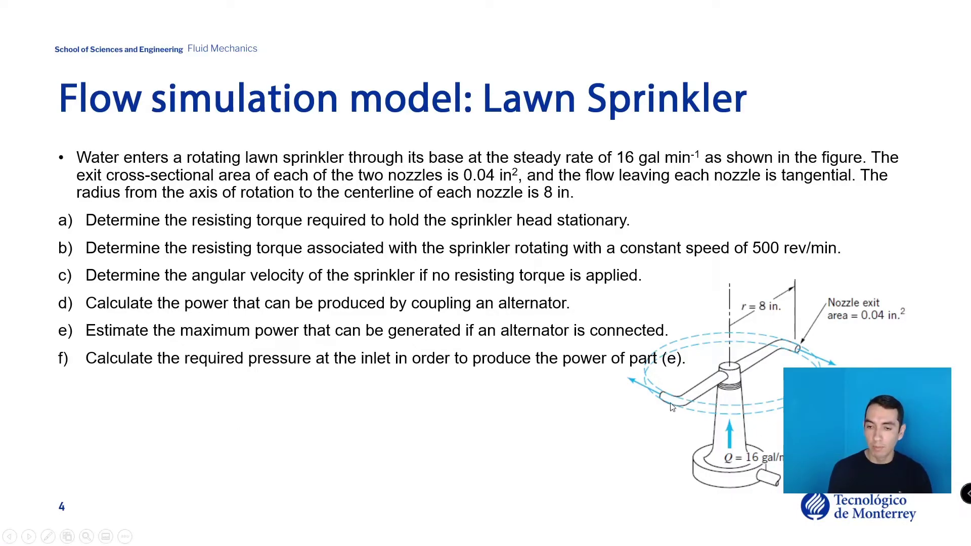
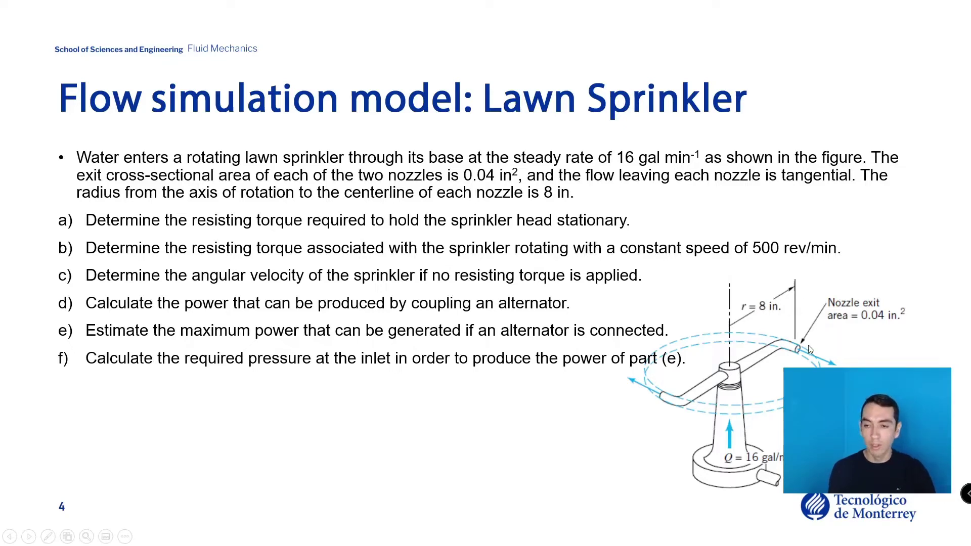
{"action": "key", "text": "alt+Tab"}
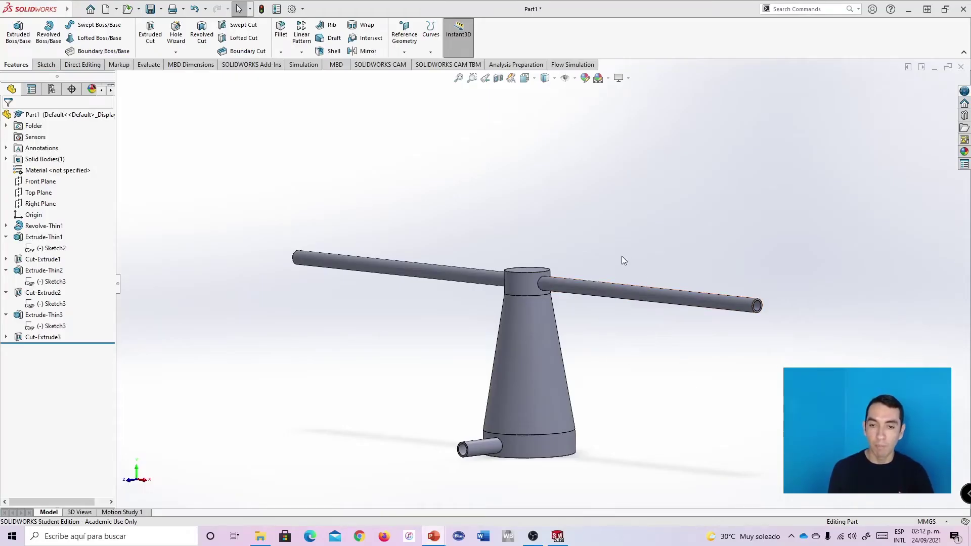
Create a reference plane offset 0.25 in downward from the body's top face, with the offset flipped so it passes through the arms
{"action": "middle_click_drag", "start_coordinate": [621, 256], "coordinate": [622, 270]}
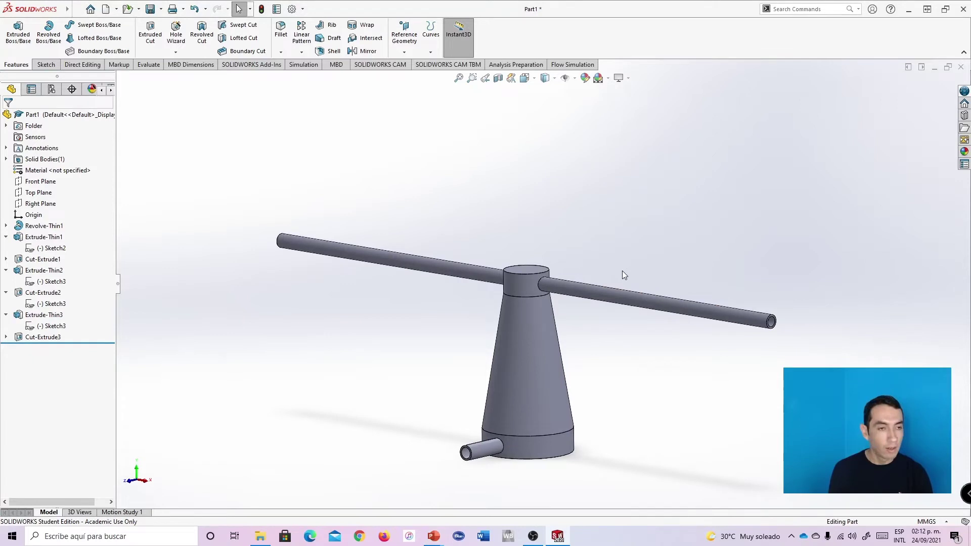
{"action": "left_click", "coordinate": [409, 51]}
{"action": "left_click", "coordinate": [411, 65]}
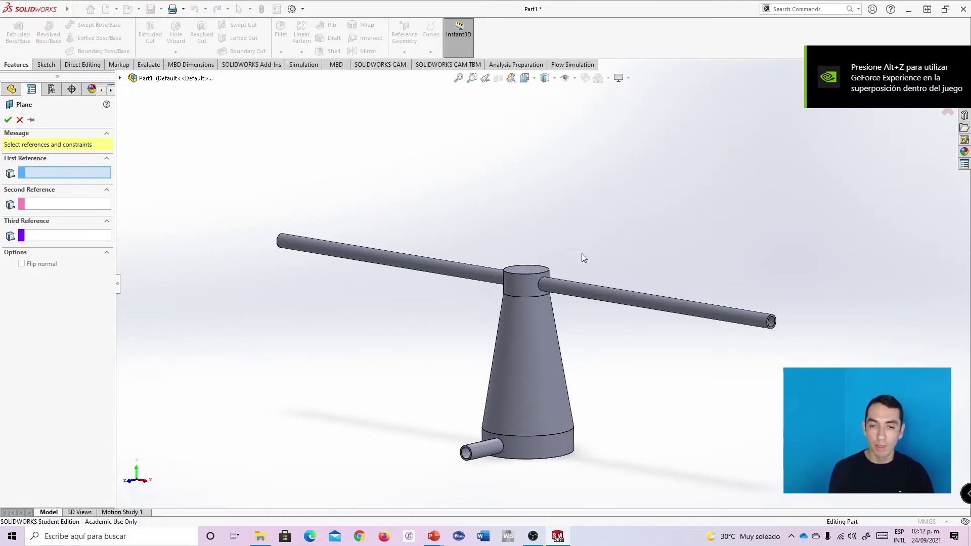
{"action": "scroll", "coordinate": [546, 277], "scroll_direction": "down", "scroll_amount": 8}
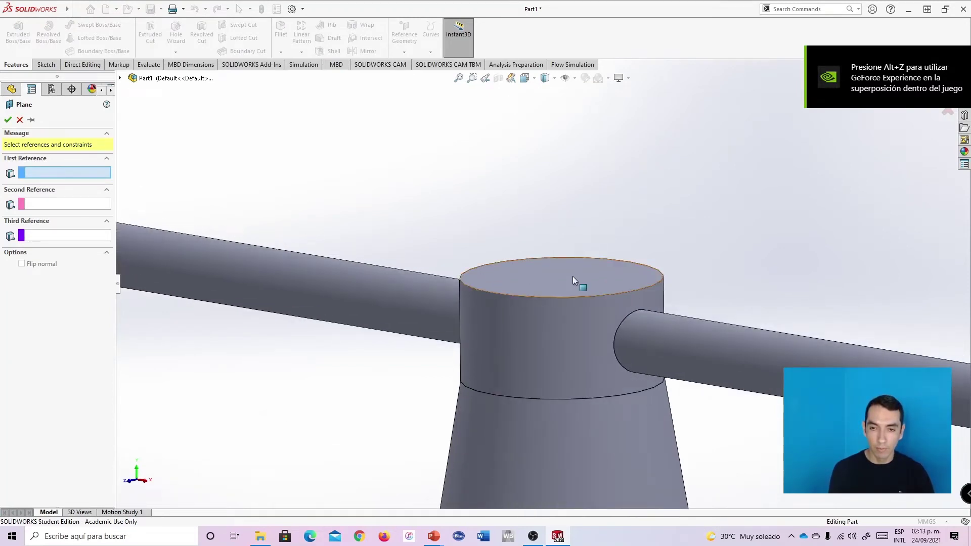
{"action": "left_click", "coordinate": [569, 269]}
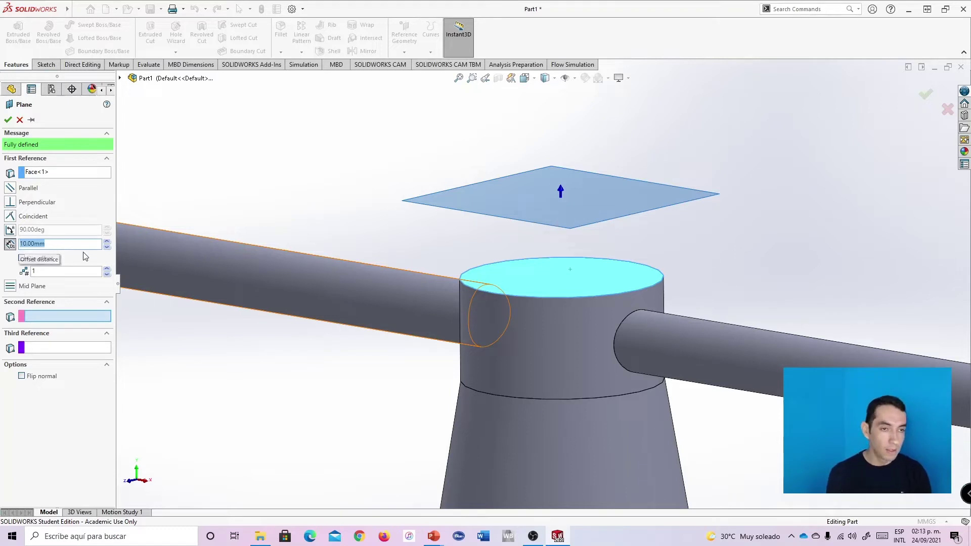
{"action": "type", "text": "0.25in"}
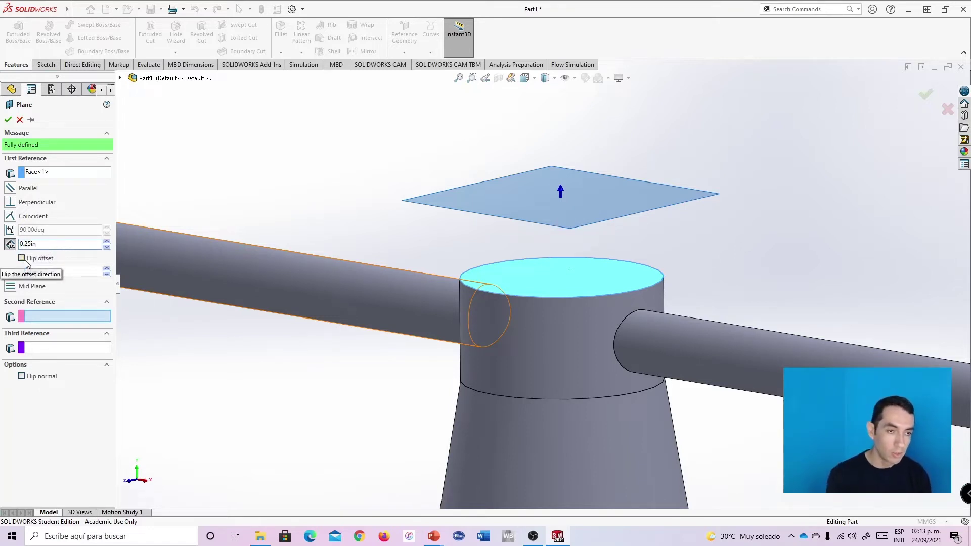
{"action": "left_click", "coordinate": [22, 258]}
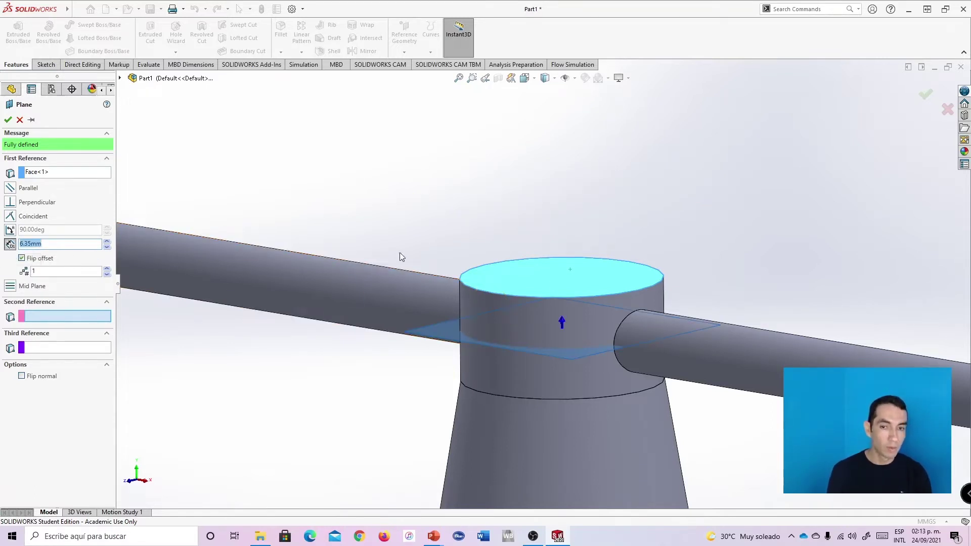
{"action": "scroll", "coordinate": [542, 283], "scroll_direction": "up", "scroll_amount": 8}
{"action": "scroll", "coordinate": [606, 294], "scroll_direction": "down", "scroll_amount": 2}
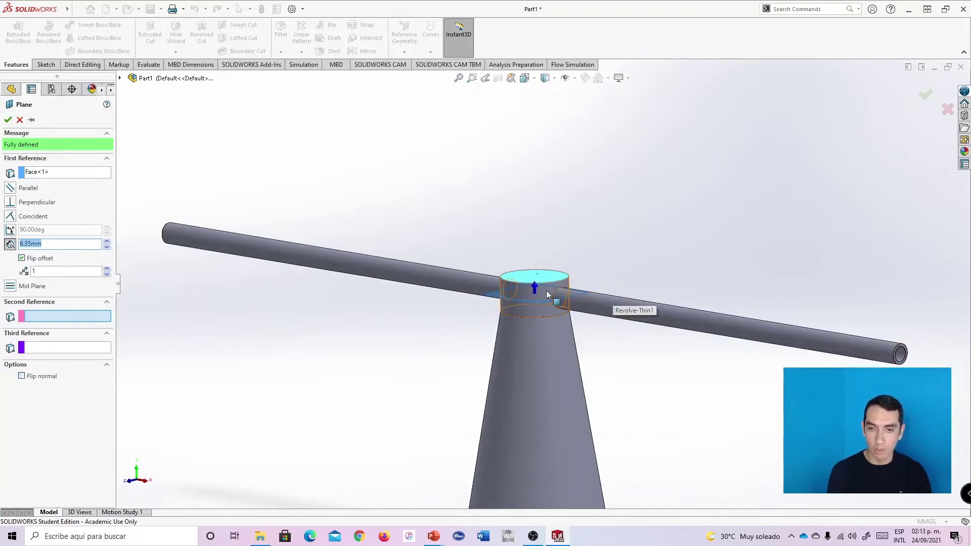
{"action": "mouse_move", "coordinate": [640, 259]}
{"action": "middle_mouse_down"}
{"action": "mouse_move", "coordinate": [629, 278]}
{"action": "mouse_move", "coordinate": [637, 256]}
{"action": "mouse_move", "coordinate": [652, 282]}
{"action": "mouse_move", "coordinate": [608, 268]}
{"action": "mouse_move", "coordinate": [624, 256]}
{"action": "mouse_move", "coordinate": [639, 266]}
{"action": "mouse_move", "coordinate": [652, 245]}
{"action": "mouse_move", "coordinate": [629, 238]}
{"action": "mouse_move", "coordinate": [623, 255]}
{"action": "middle_mouse_up"}
{"action": "scroll", "coordinate": [554, 309], "scroll_direction": "down", "scroll_amount": 2}
{"action": "scroll", "coordinate": [554, 308], "scroll_direction": "down", "scroll_amount": 6}
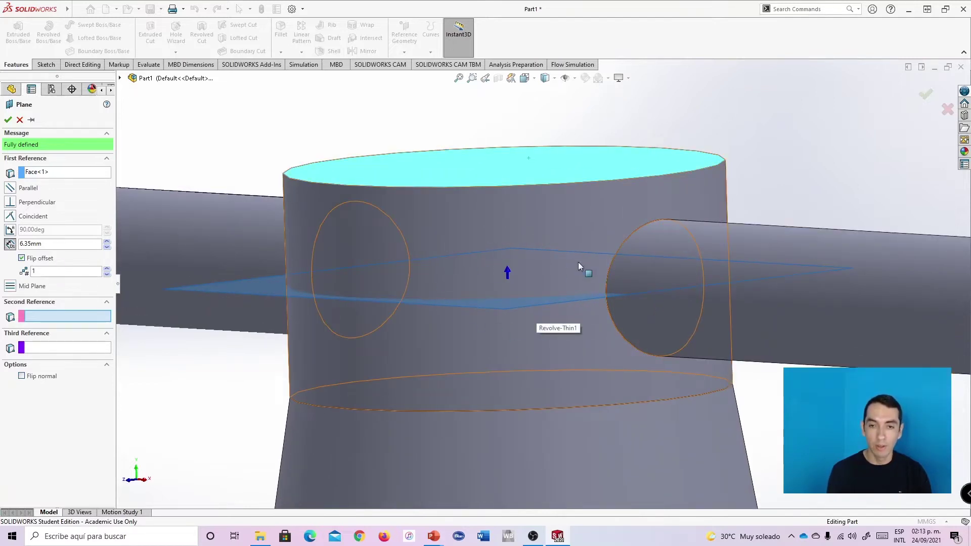
{"action": "scroll", "coordinate": [526, 307], "scroll_direction": "up", "scroll_amount": 8}
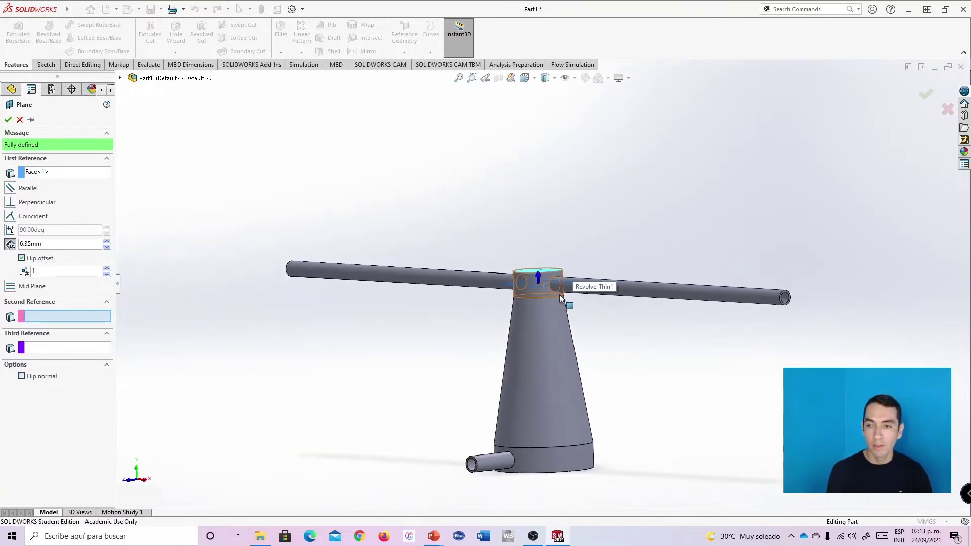
{"action": "scroll", "coordinate": [562, 307], "scroll_direction": "up", "scroll_amount": 2}
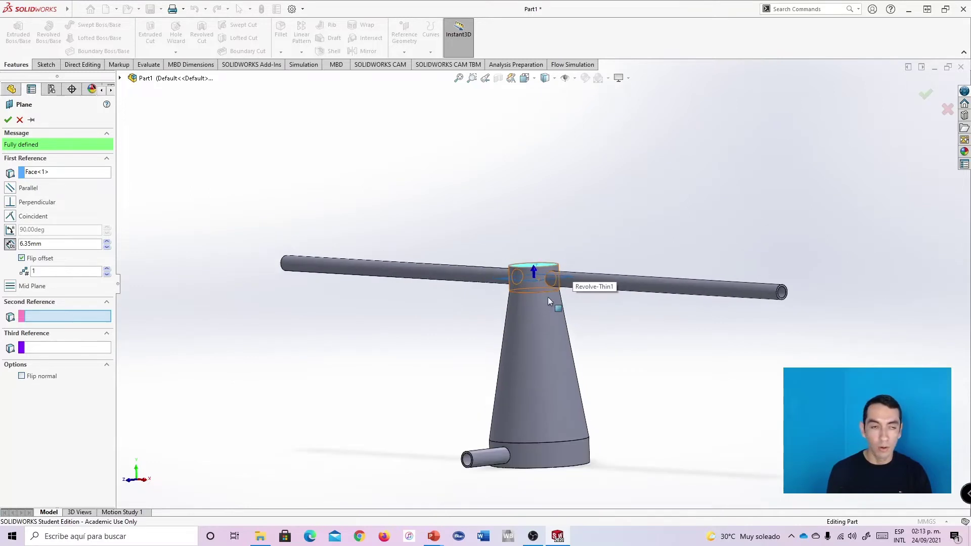
{"action": "left_click", "coordinate": [8, 120]}
Start a sketch on the new plane and draw a horizontal line about 4.5 mm outward from the centre of the +X arm's end
{"action": "middle_click_drag", "start_coordinate": [622, 221], "coordinate": [653, 358]}
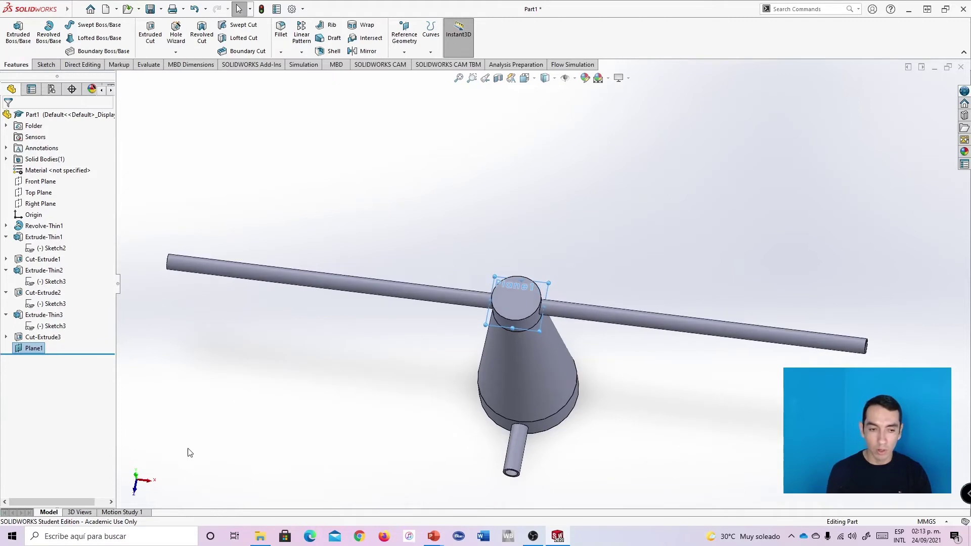
{"action": "key", "text": "ctrl+8"}
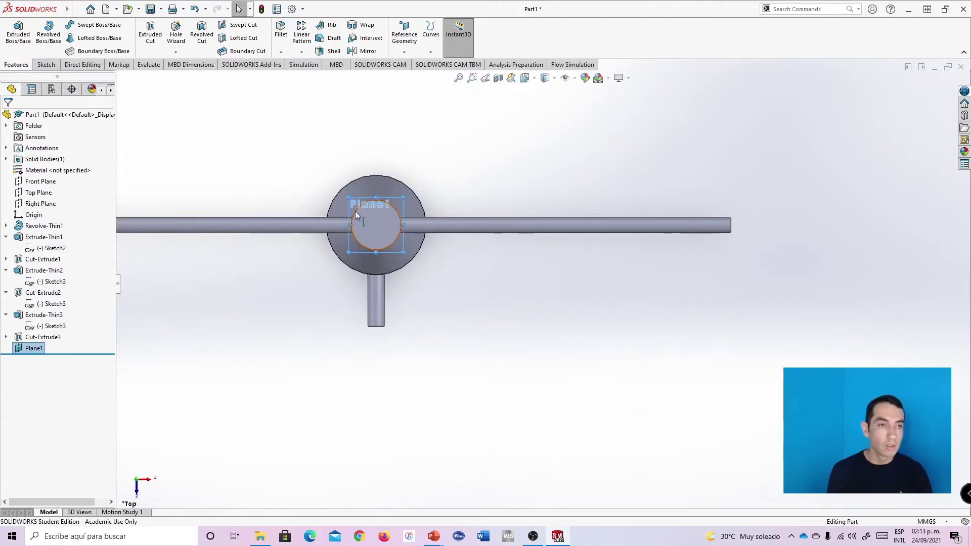
{"action": "left_click", "coordinate": [46, 64]}
{"action": "left_click", "coordinate": [66, 24]}
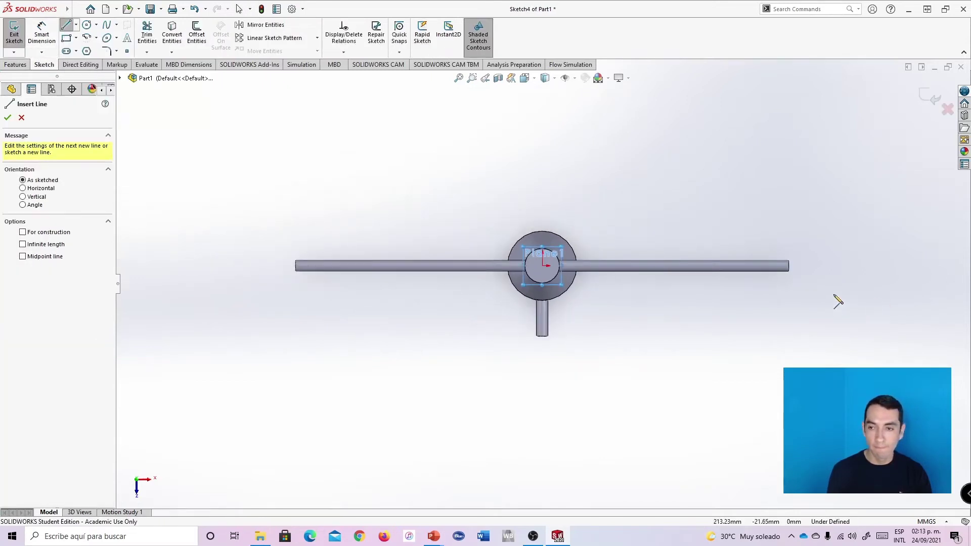
{"action": "scroll", "coordinate": [837, 299], "scroll_direction": "down", "scroll_amount": 4}
{"action": "scroll", "coordinate": [752, 277], "scroll_direction": "down", "scroll_amount": 10}
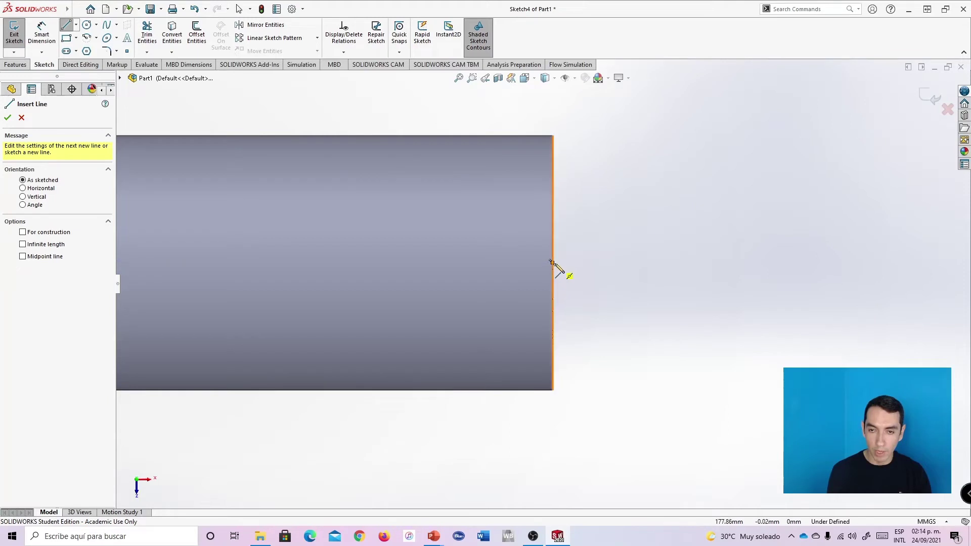
{"action": "scroll", "coordinate": [552, 268], "scroll_direction": "down", "scroll_amount": 4}
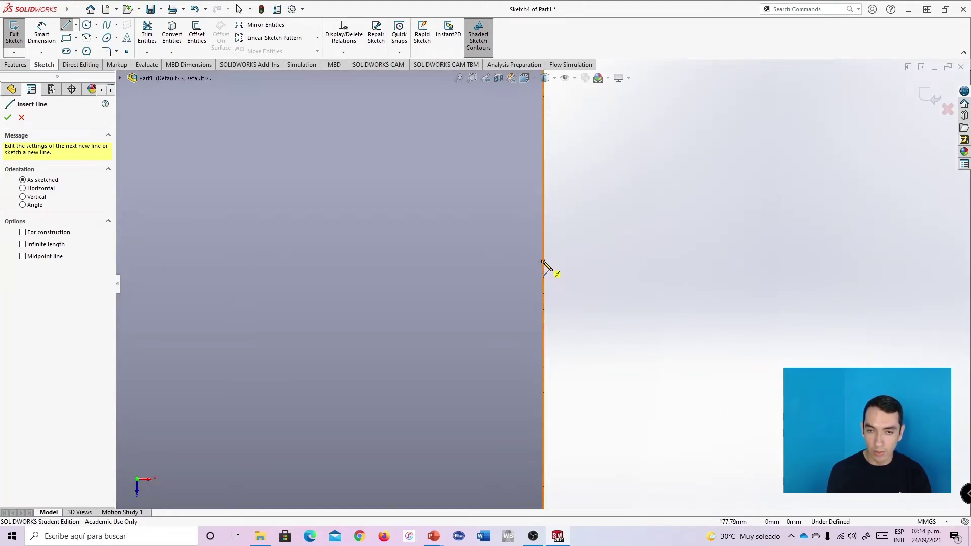
{"action": "left_click", "coordinate": [542, 262]}
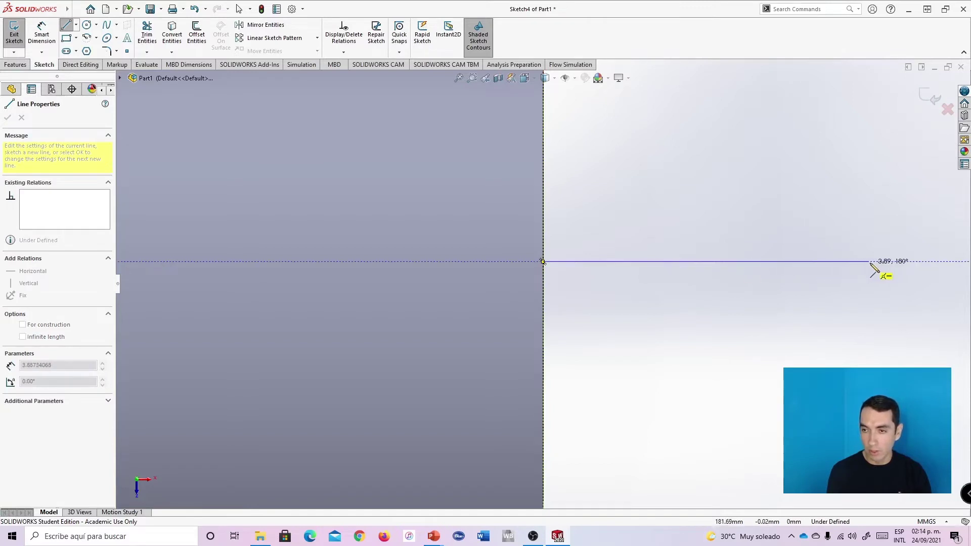
{"action": "double_click", "coordinate": [918, 261]}
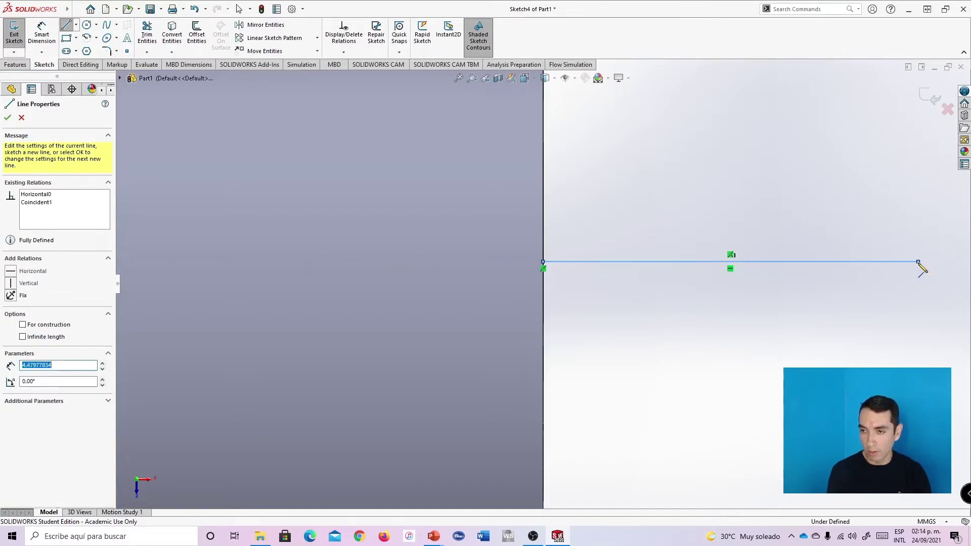
{"action": "scroll", "coordinate": [809, 303], "scroll_direction": "up", "scroll_amount": 5}
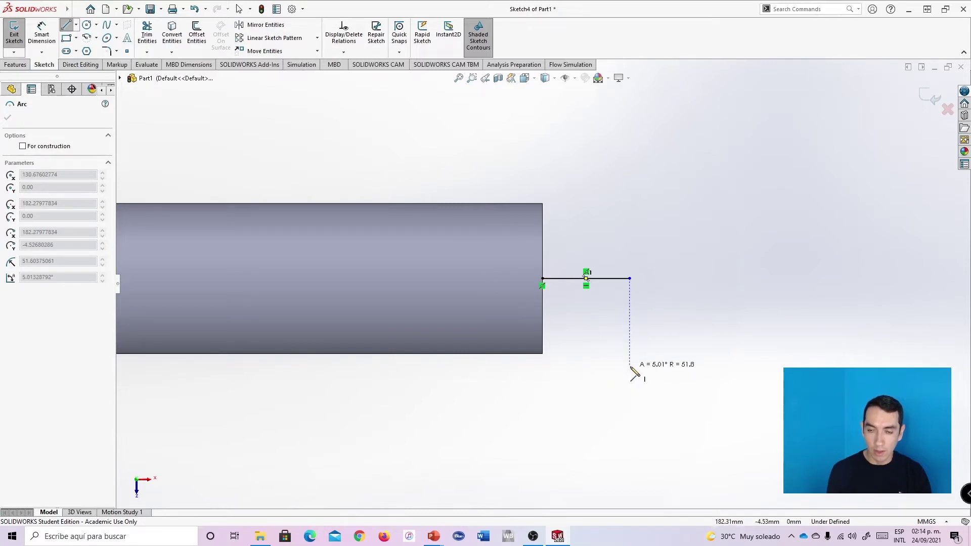
{"action": "left_click", "coordinate": [630, 367]}
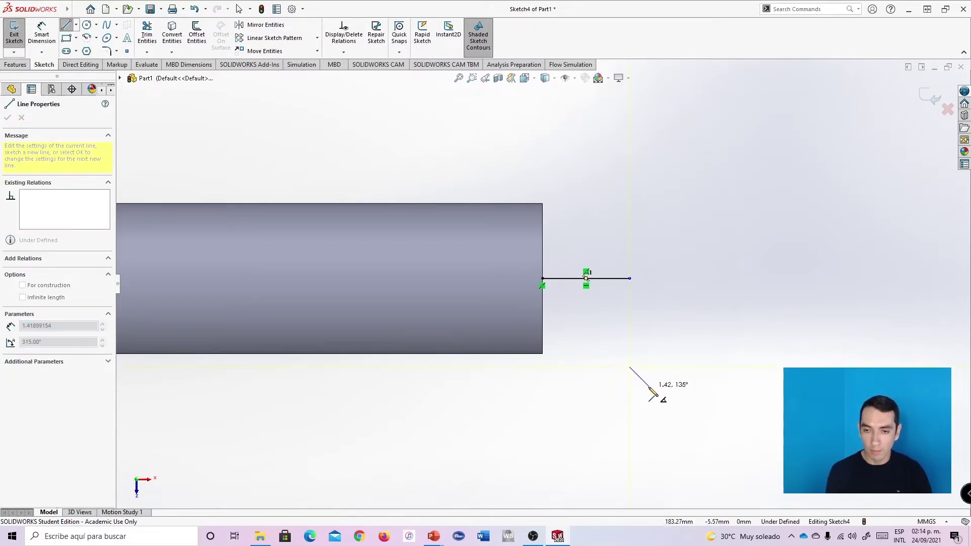
{"action": "key", "text": "Escape"}
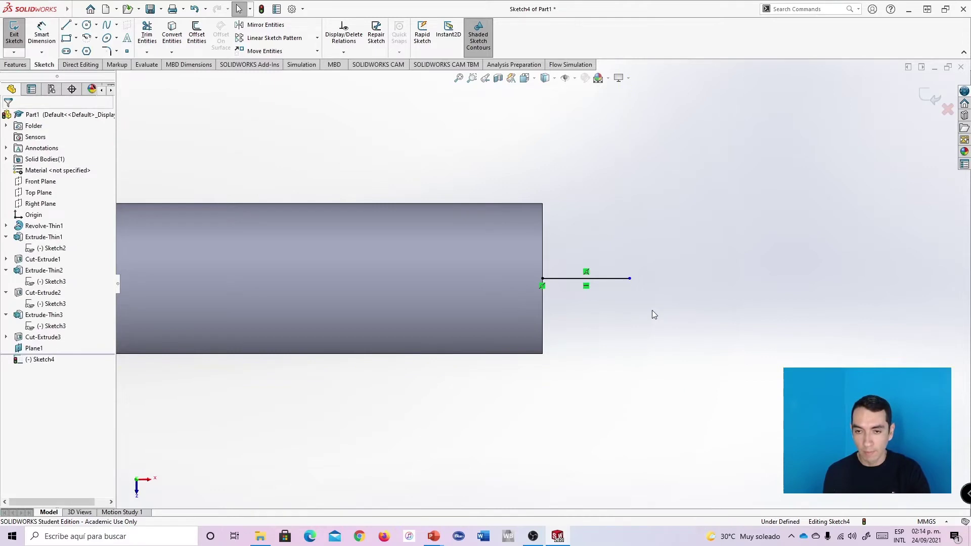
Draw a vertical line about 4.66 mm long downward from the horizontal line's free end
{"action": "left_click", "coordinate": [65, 26]}
{"action": "left_click", "coordinate": [629, 278]}
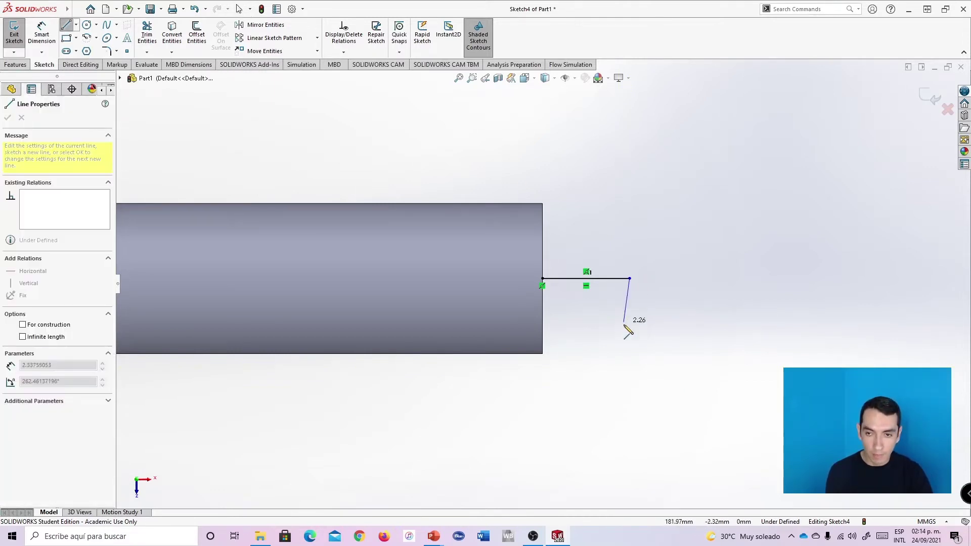
{"action": "left_click", "coordinate": [629, 369]}
{"action": "key", "text": "Escape"}
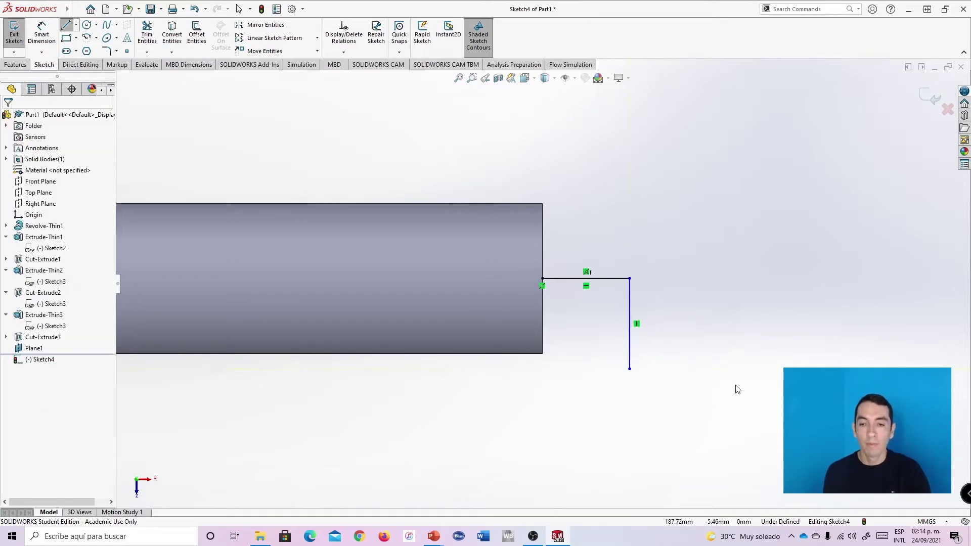
{"action": "mouse_move", "coordinate": [663, 298]}
{"action": "middle_mouse_down", "text": "ctrl"}
{"action": "mouse_move", "coordinate": [622, 316]}
{"action": "mouse_move", "coordinate": [642, 294]}
{"action": "middle_mouse_up", "text": "ctrl"}
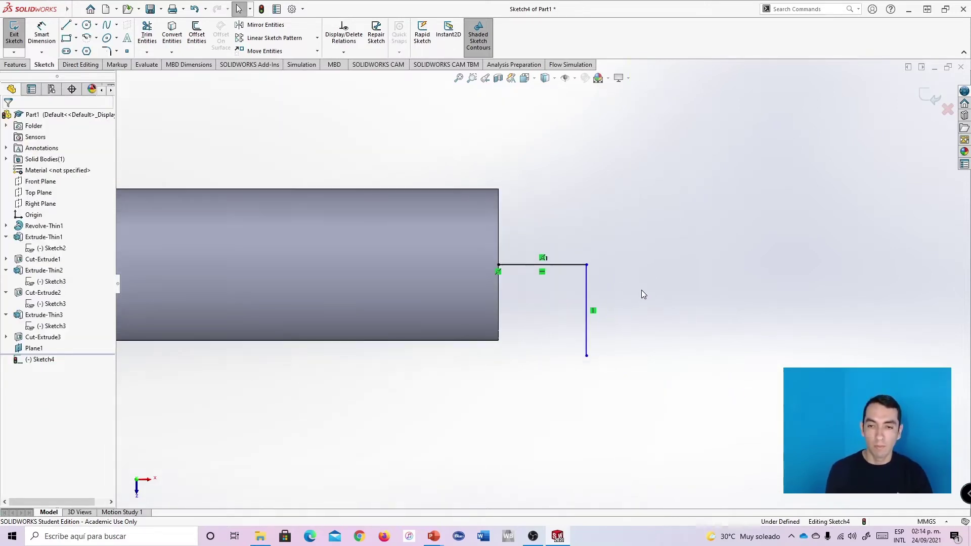
Dimension the horizontal line's length as 1 in
{"action": "left_click", "coordinate": [43, 37]}
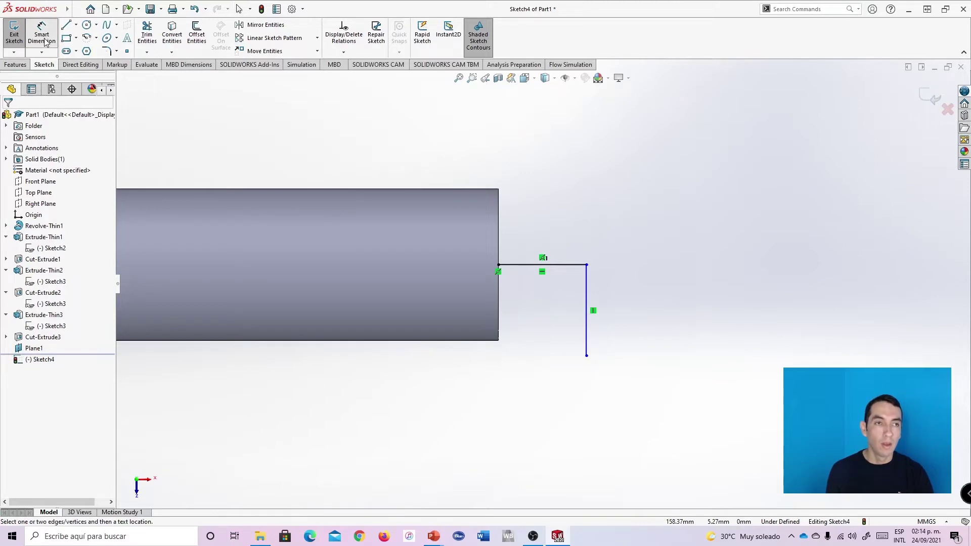
{"action": "left_click", "coordinate": [534, 270]}
{"action": "left_click", "coordinate": [553, 138]}
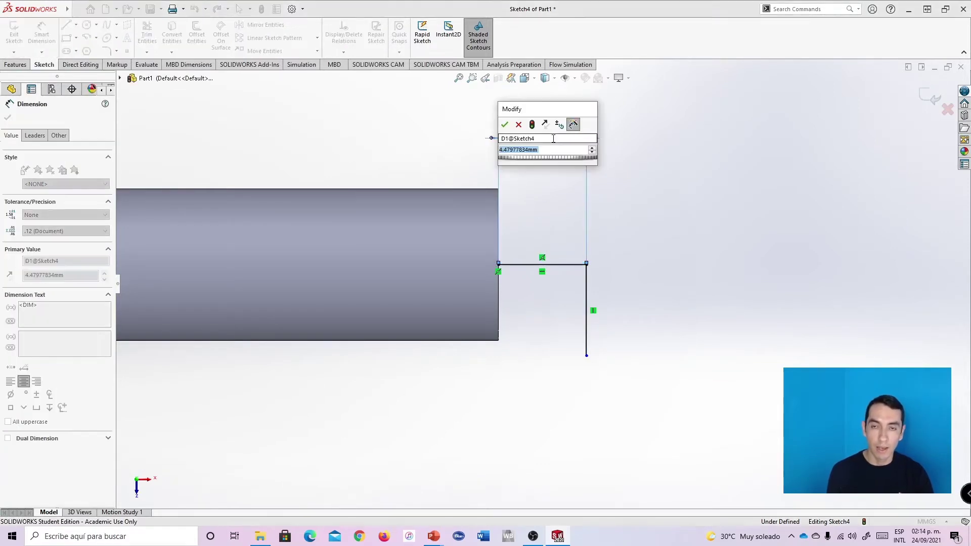
{"action": "type", "text": "1in"}
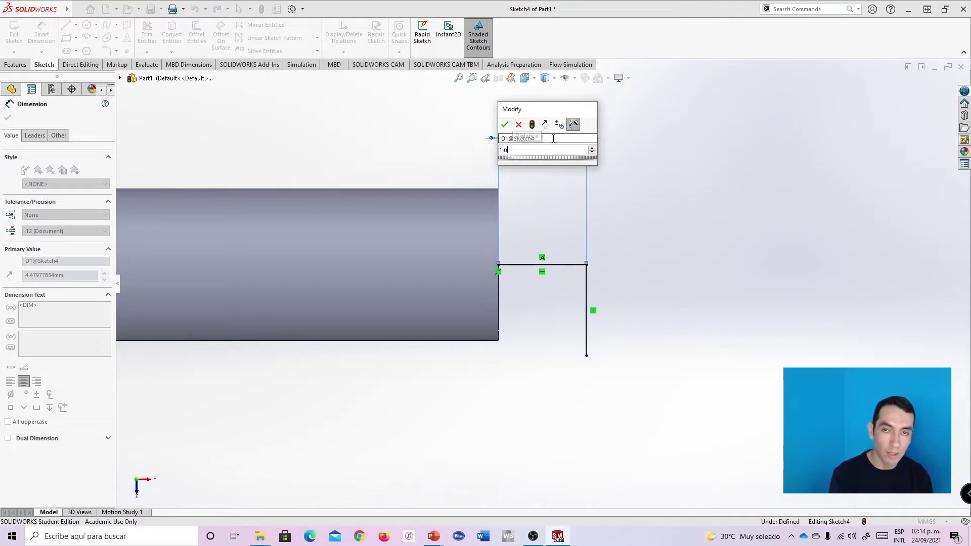
{"action": "key", "text": "Return"}
Dimension the vertical line's length as 25.4 mm
{"action": "scroll", "coordinate": [745, 299], "scroll_direction": "up", "scroll_amount": 3}
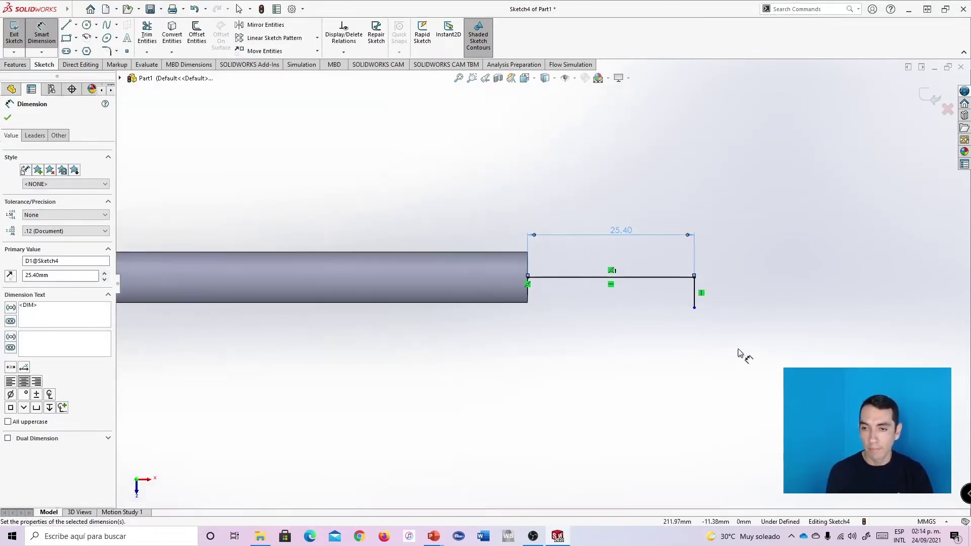
{"action": "left_click", "coordinate": [656, 269]}
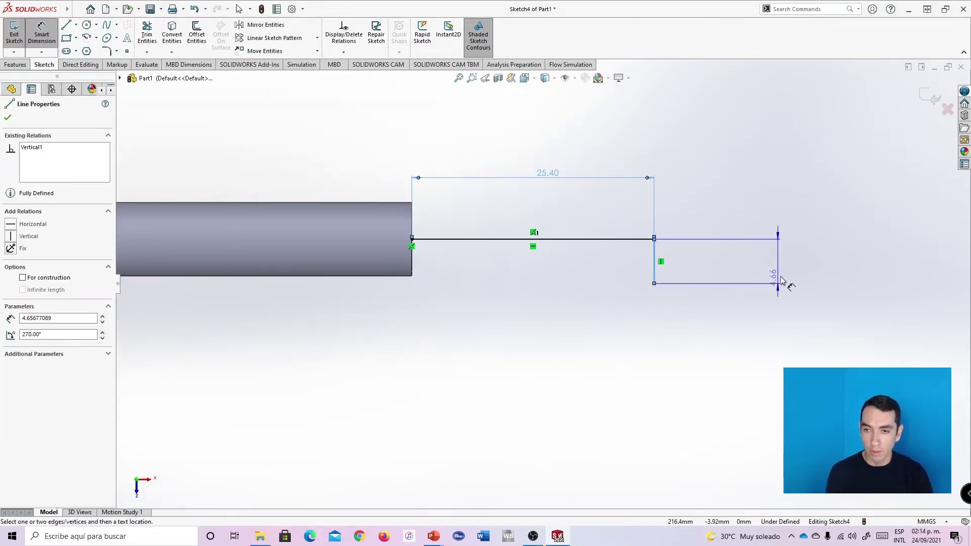
{"action": "left_click", "coordinate": [795, 278]}
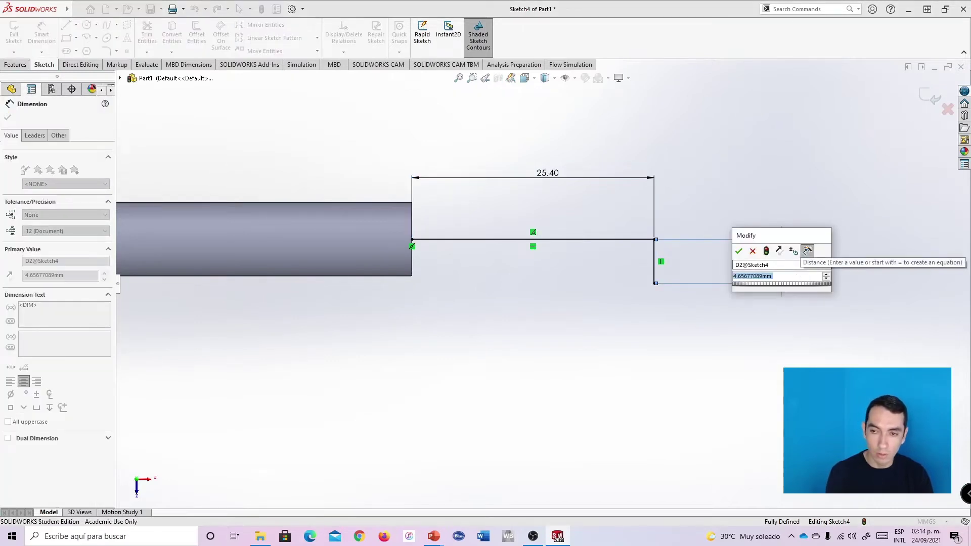
{"action": "type", "text": "25.4"}
{"action": "key", "text": "Return"}
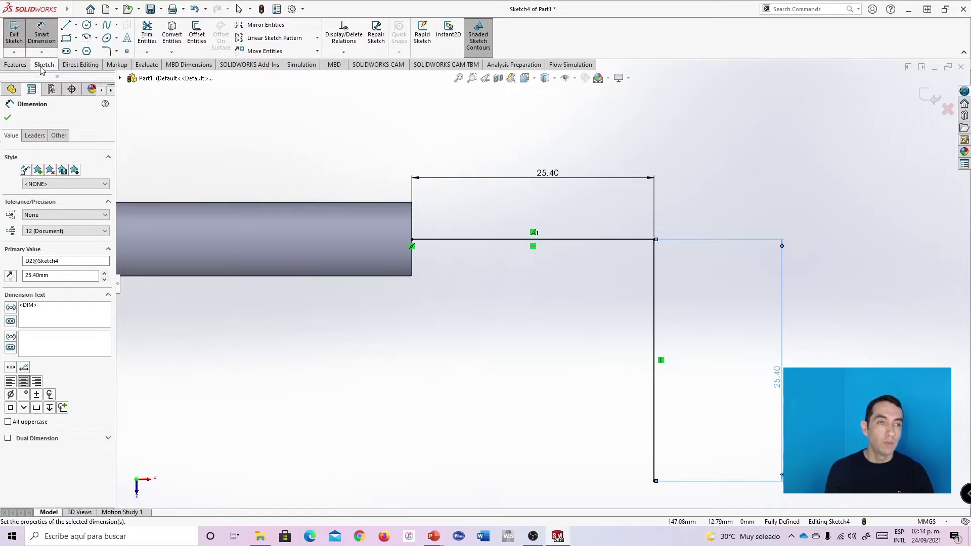
Fillet the corner between the horizontal and vertical sketch lines with a 0.5 in radius
{"action": "left_click", "coordinate": [107, 51]}
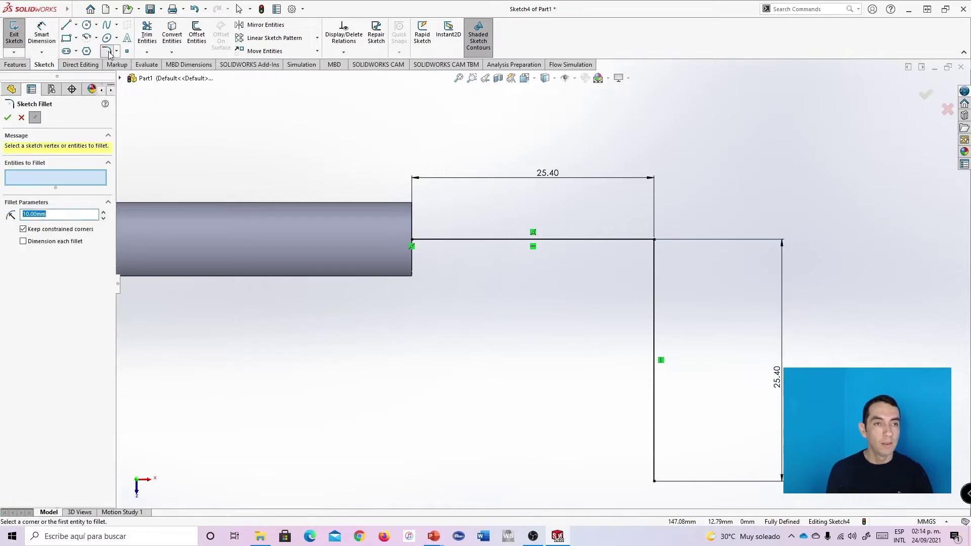
{"action": "left_click", "coordinate": [654, 240]}
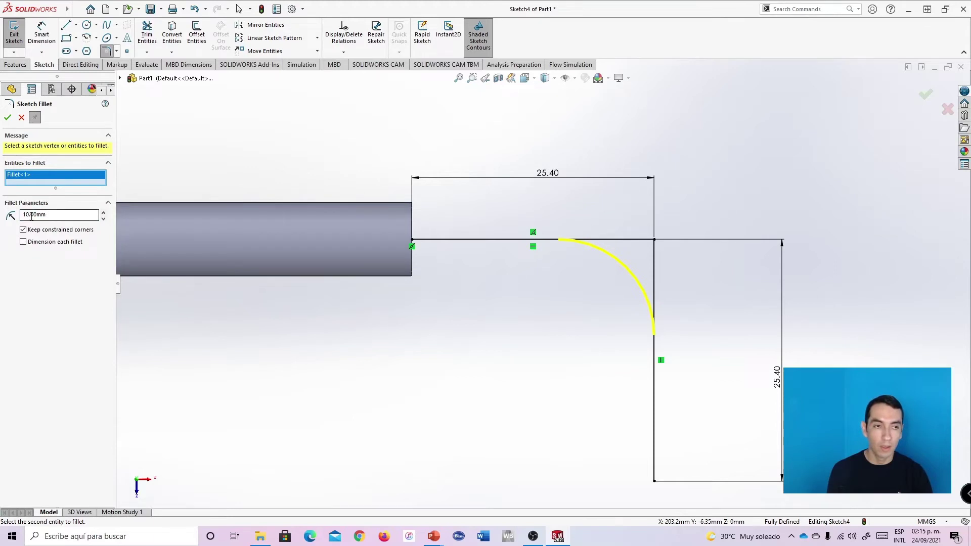
{"action": "left_click_drag", "start_coordinate": [37, 216], "coordinate": [22, 215]}
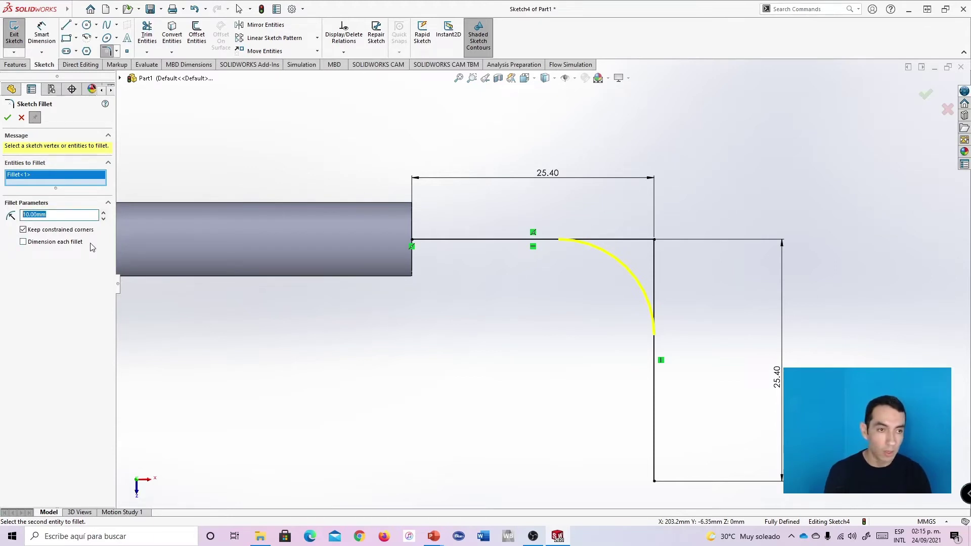
{"action": "type", "text": "0.5in"}
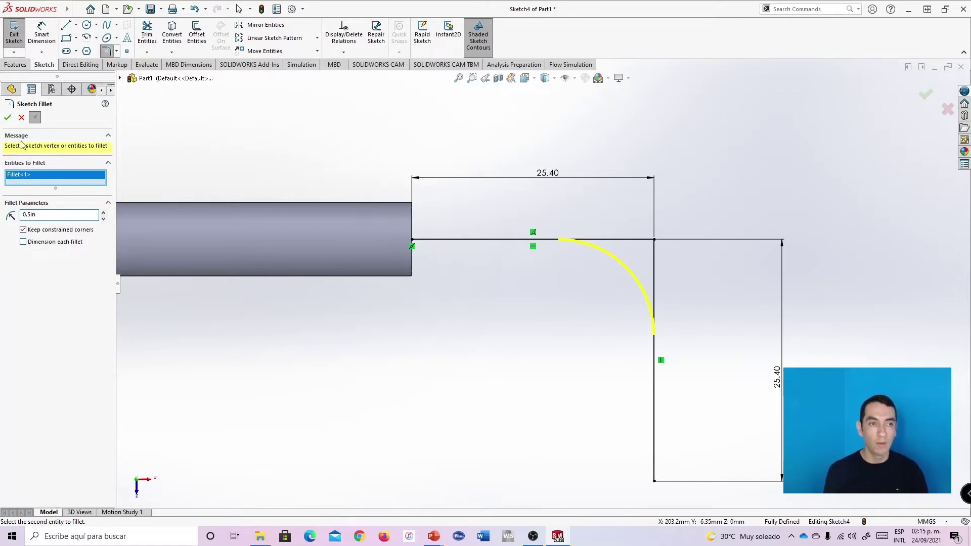
{"action": "left_click", "coordinate": [8, 118]}
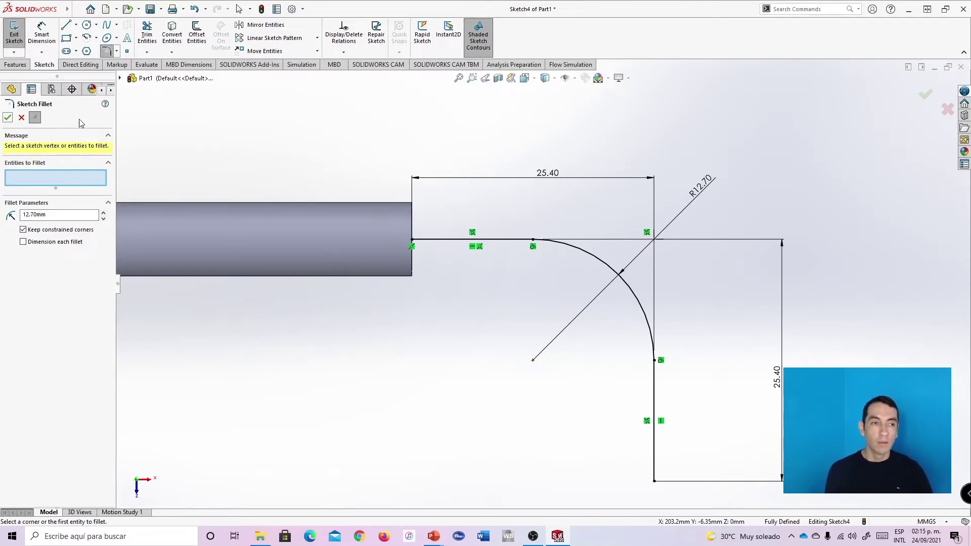
{"action": "left_click", "coordinate": [21, 117]}
Start a Swept Boss/Base with the inner circular edge of the +X arm's end as profile and the bent sketch as path
{"action": "mouse_move", "coordinate": [596, 353]}
{"action": "middle_mouse_down"}
{"action": "mouse_move", "coordinate": [592, 335]}
{"action": "mouse_move", "coordinate": [576, 362]}
{"action": "mouse_move", "coordinate": [578, 315]}
{"action": "middle_mouse_up"}
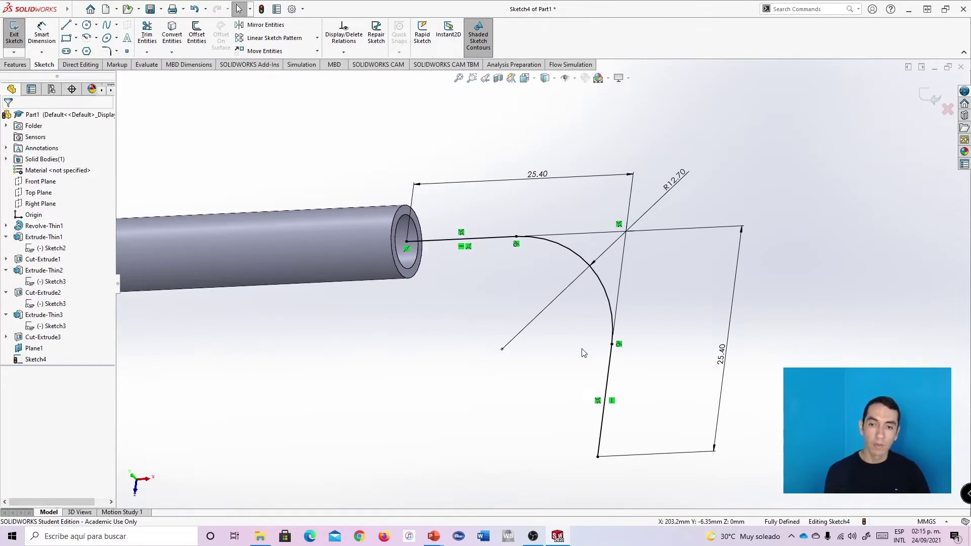
{"action": "middle_click_drag", "start_coordinate": [582, 353], "coordinate": [575, 332]}
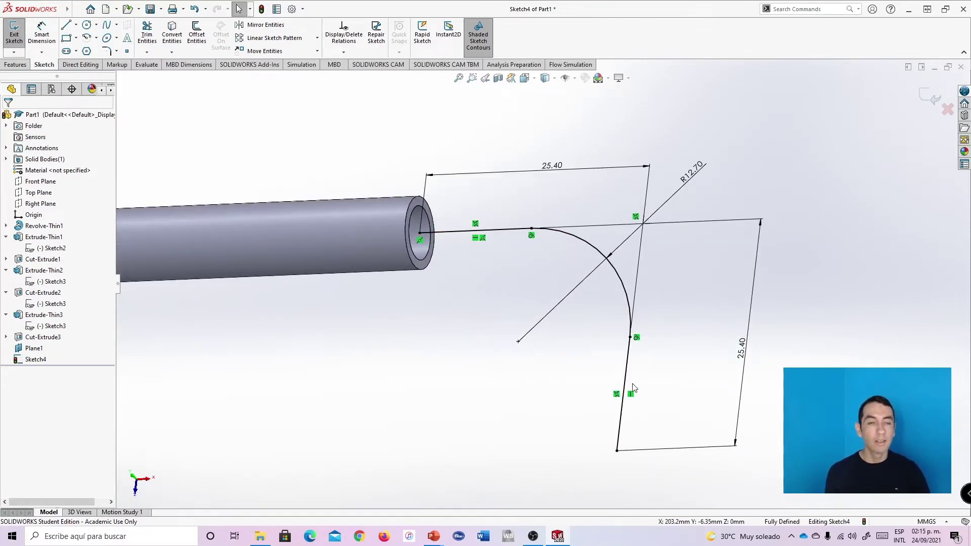
{"action": "left_click", "coordinate": [16, 66]}
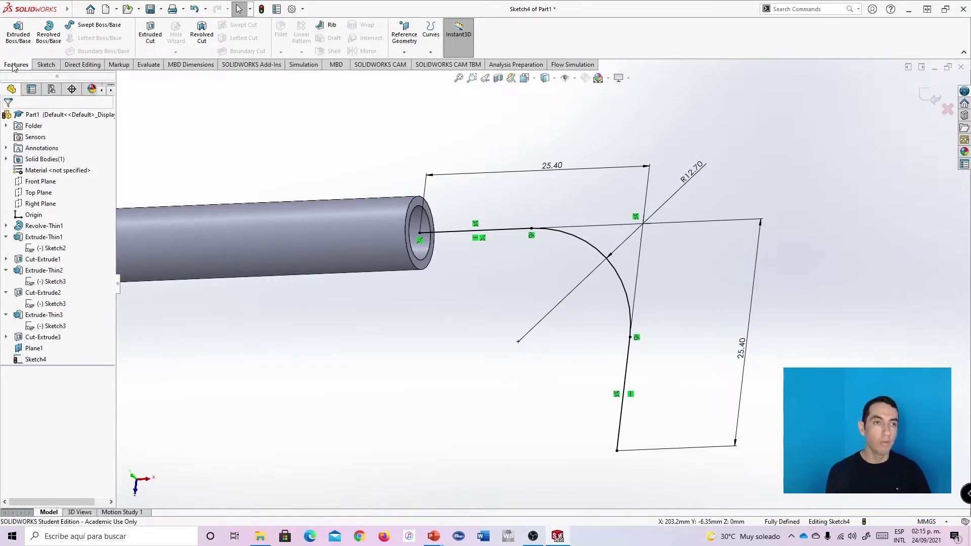
{"action": "left_click", "coordinate": [85, 29]}
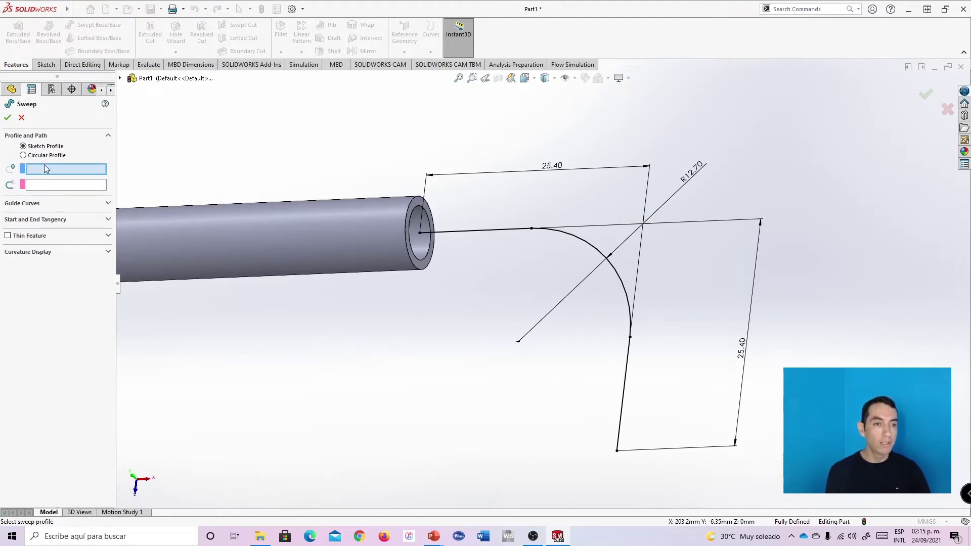
{"action": "left_click", "coordinate": [418, 210]}
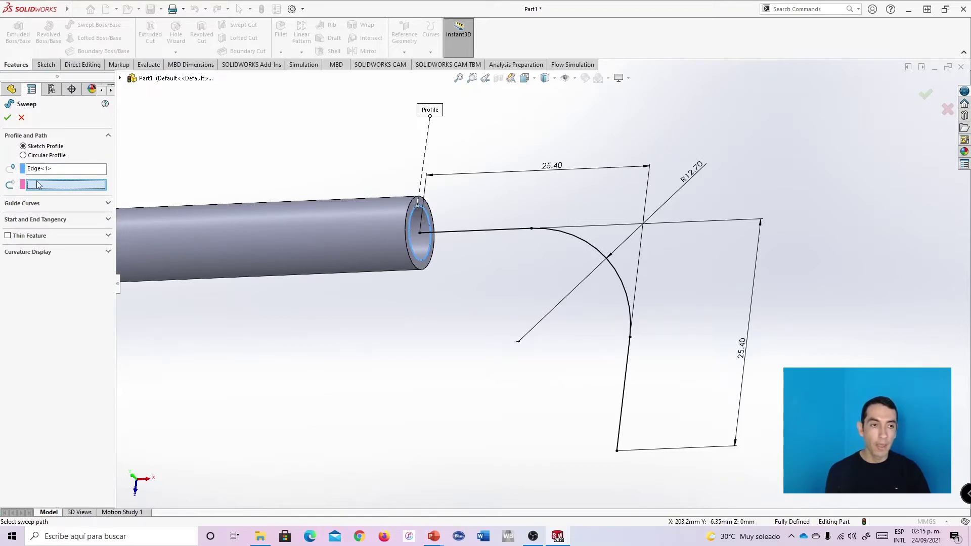
{"action": "left_click", "coordinate": [461, 229]}
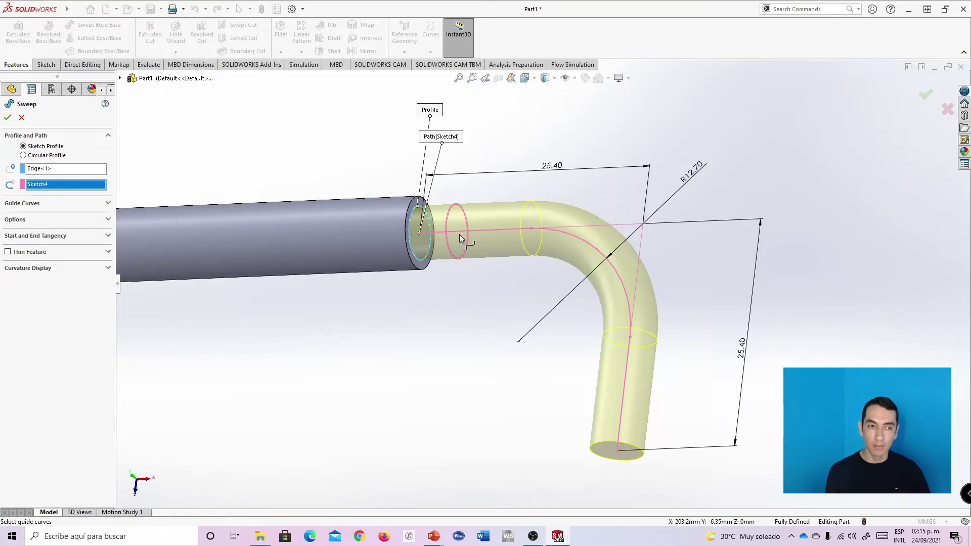
Make the sweep a one-direction thin feature with a 1.00 mm wall and create the bent nozzle
{"action": "left_click", "coordinate": [8, 253]}
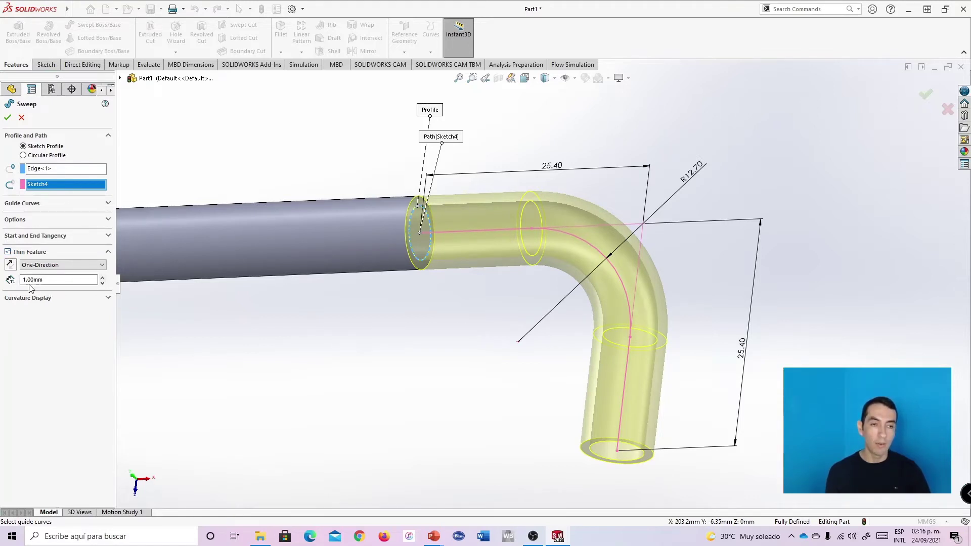
{"action": "scroll", "coordinate": [605, 397], "scroll_direction": "down", "scroll_amount": 5}
{"action": "scroll", "coordinate": [365, 131], "scroll_direction": "down", "scroll_amount": 3}
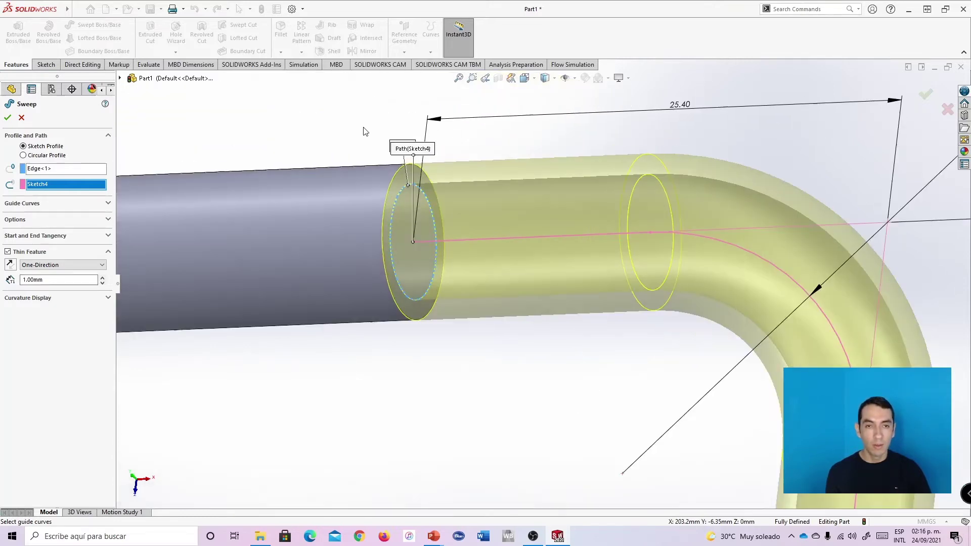
{"action": "scroll", "coordinate": [554, 238], "scroll_direction": "down", "scroll_amount": 3}
{"action": "scroll", "coordinate": [533, 245], "scroll_direction": "up", "scroll_amount": 6}
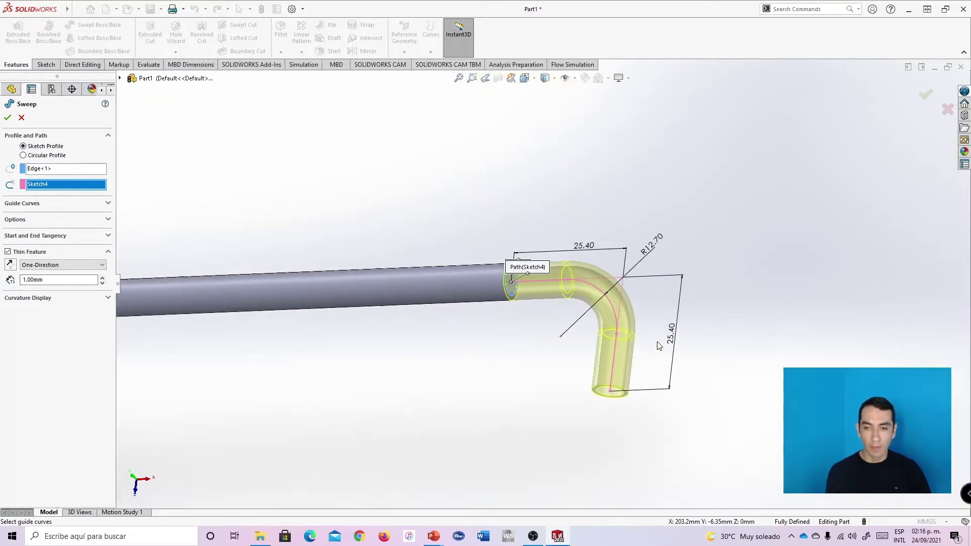
{"action": "scroll", "coordinate": [652, 346], "scroll_direction": "down", "scroll_amount": 3}
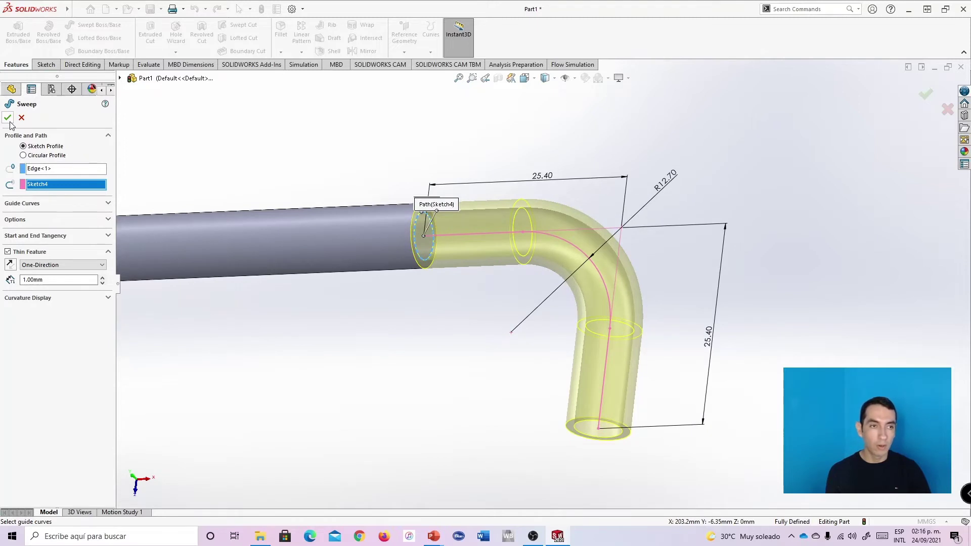
{"action": "left_click", "coordinate": [8, 118]}
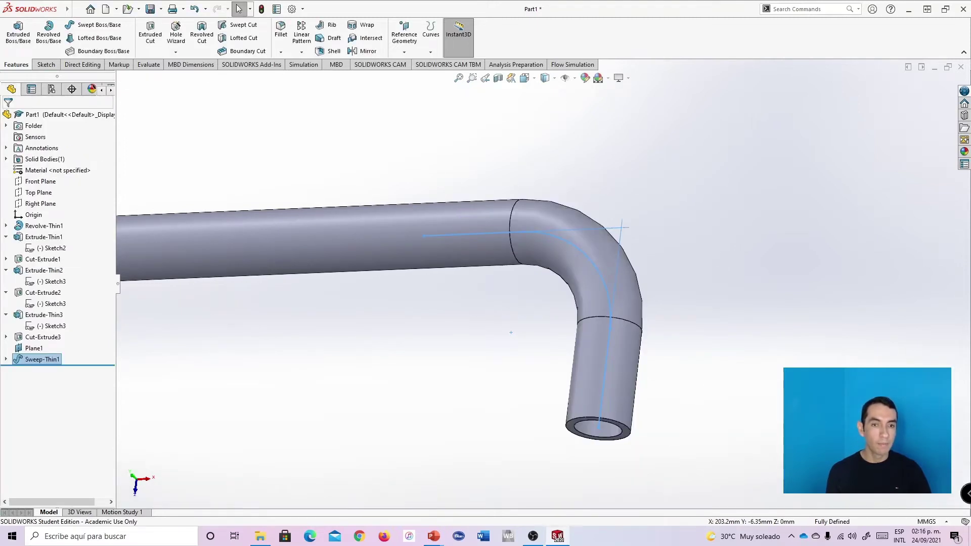
Start a new sketch on Plane1 for the path of the opposite arm's nozzle
{"action": "scroll", "coordinate": [485, 255], "scroll_direction": "up", "scroll_amount": 5}
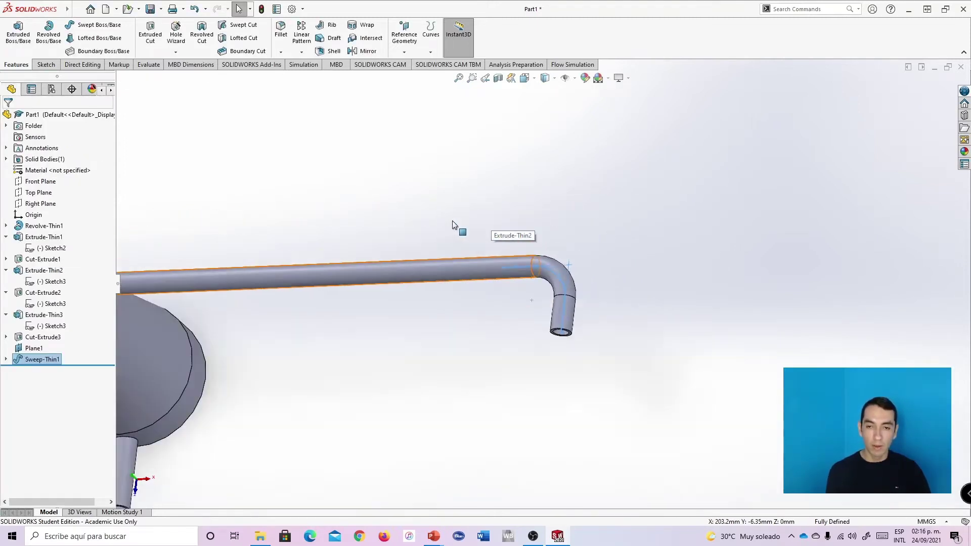
{"action": "scroll", "coordinate": [453, 226], "scroll_direction": "up", "scroll_amount": 5}
{"action": "scroll", "coordinate": [310, 263], "scroll_direction": "down", "scroll_amount": 1}
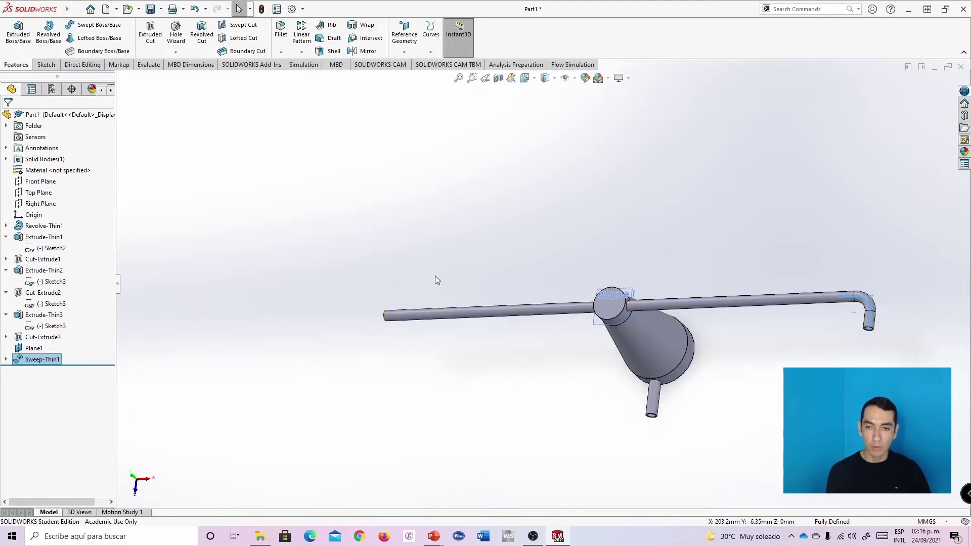
{"action": "middle_click_drag", "start_coordinate": [438, 280], "coordinate": [474, 291]}
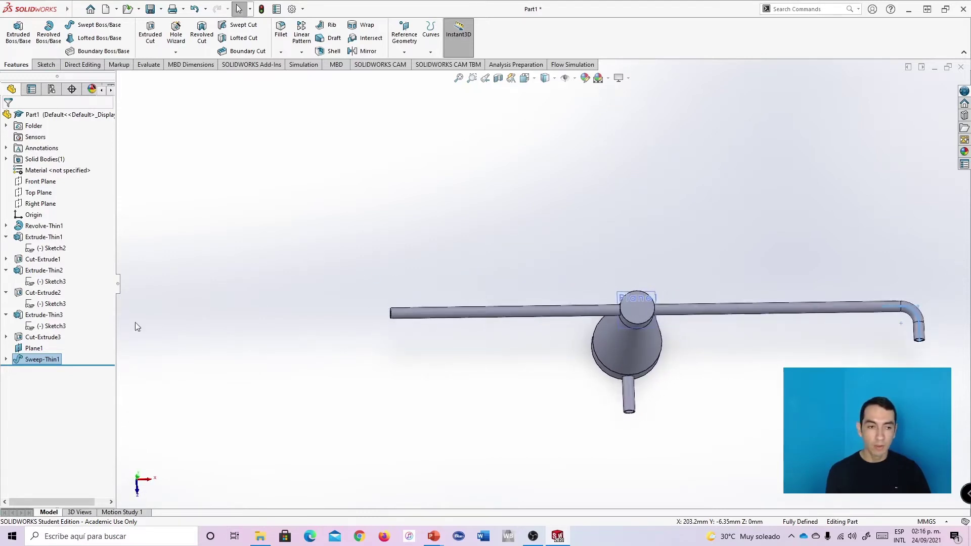
{"action": "left_click", "coordinate": [31, 349]}
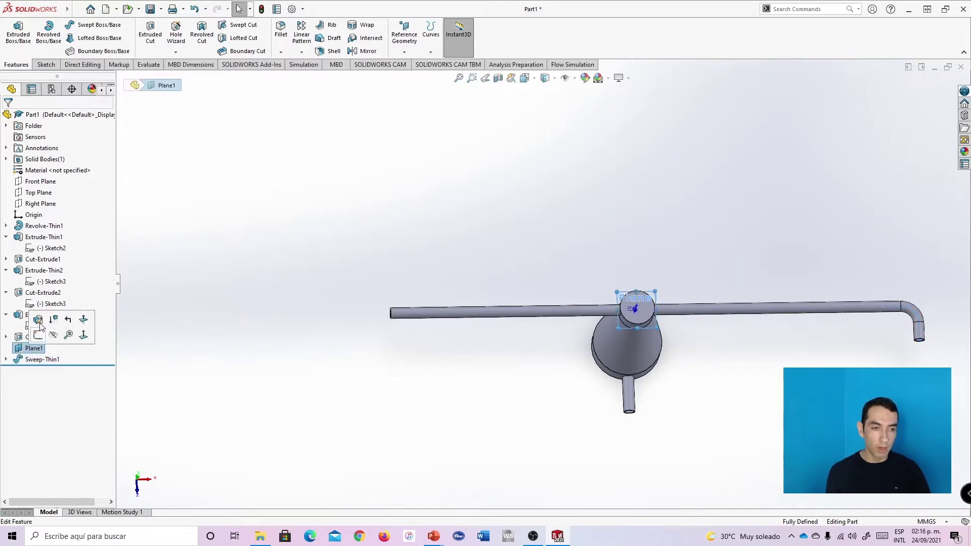
{"action": "left_click", "coordinate": [38, 338]}
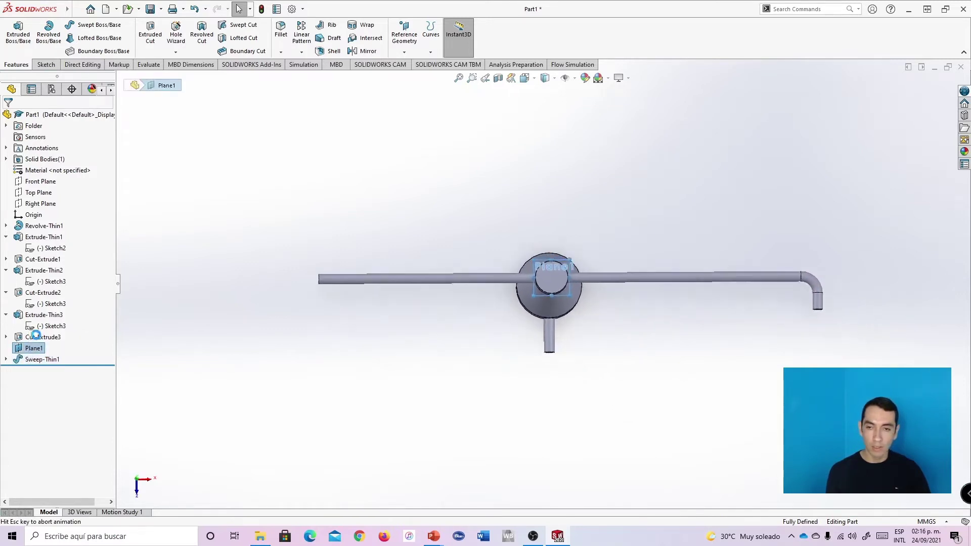
Draw a horizontal line about 12.7 mm long outward from the centre of the -X arm's end
{"action": "scroll", "coordinate": [264, 236], "scroll_direction": "down", "scroll_amount": 3}
{"action": "scroll", "coordinate": [263, 236], "scroll_direction": "down", "scroll_amount": 5}
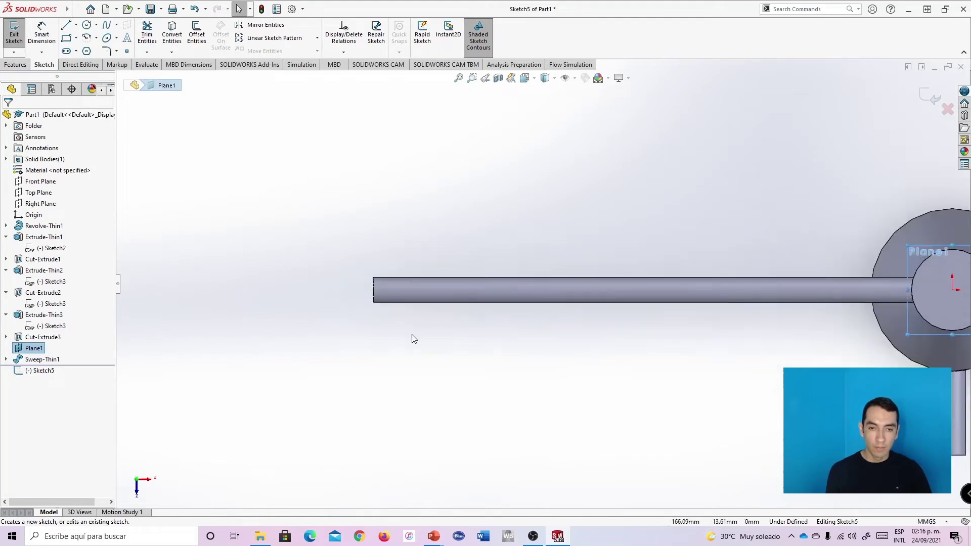
{"action": "scroll", "coordinate": [430, 276], "scroll_direction": "down", "scroll_amount": 1}
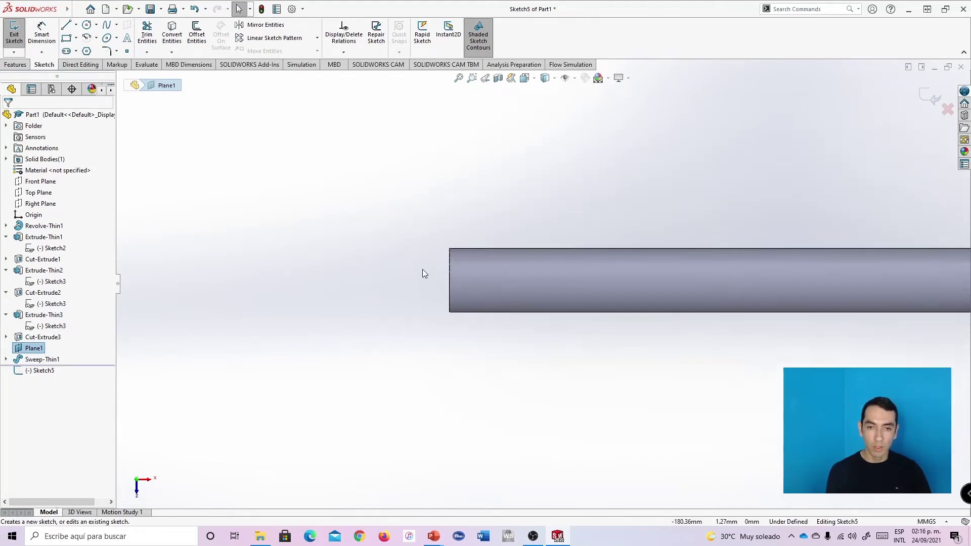
{"action": "scroll", "coordinate": [432, 282], "scroll_direction": "down", "scroll_amount": 2}
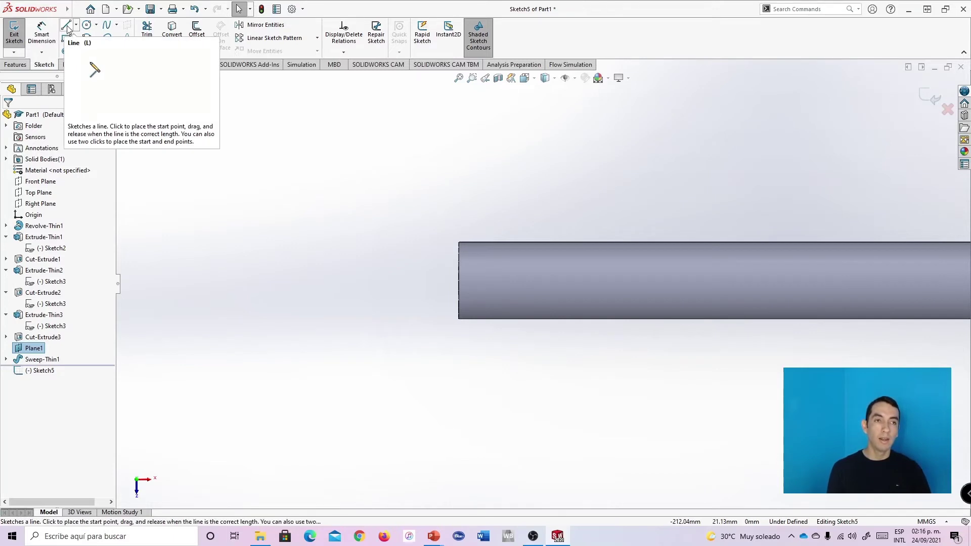
{"action": "left_click", "coordinate": [67, 26]}
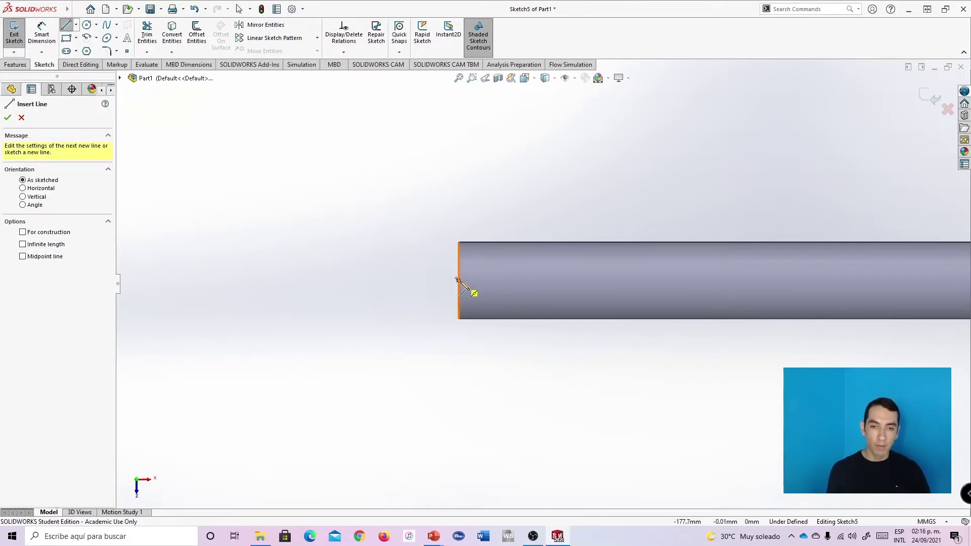
{"action": "scroll", "coordinate": [457, 280], "scroll_direction": "down", "scroll_amount": 5}
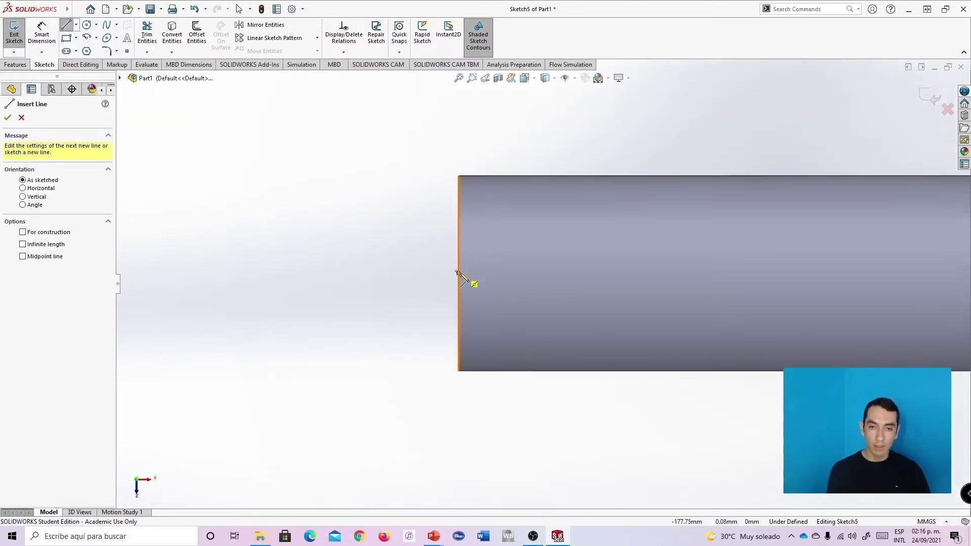
{"action": "left_click", "coordinate": [457, 273]}
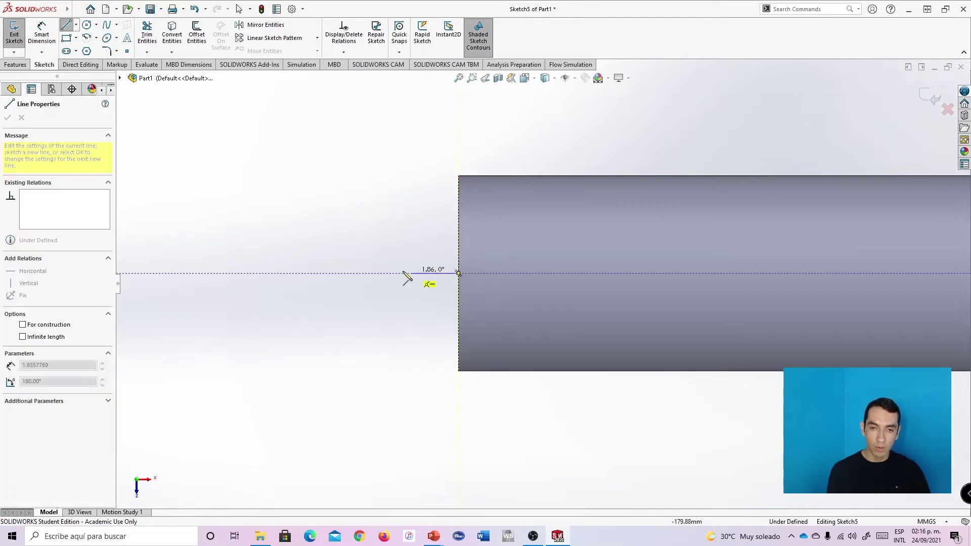
{"action": "left_click", "coordinate": [146, 276]}
Draw a vertical line about 10.4 mm long upward from the horizontal line's free end
{"action": "scroll", "coordinate": [144, 279], "scroll_direction": "up", "scroll_amount": 2}
{"action": "scroll", "coordinate": [144, 279], "scroll_direction": "up", "scroll_amount": 2}
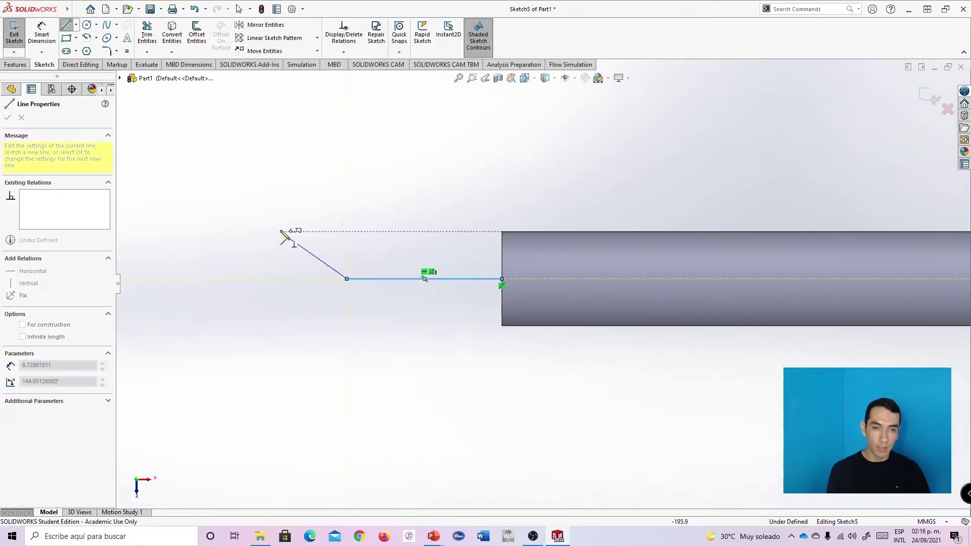
{"action": "left_click", "coordinate": [346, 152]}
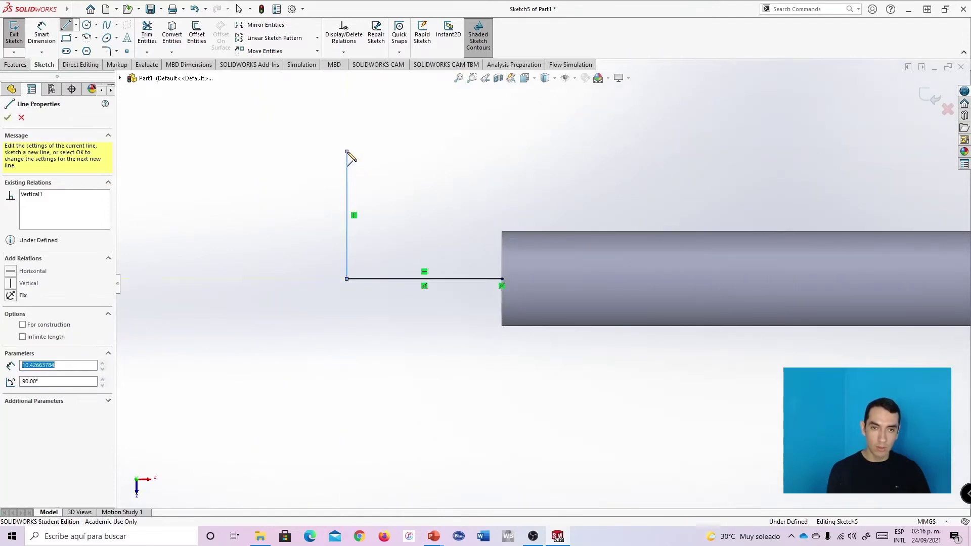
{"action": "key", "text": "Escape"}
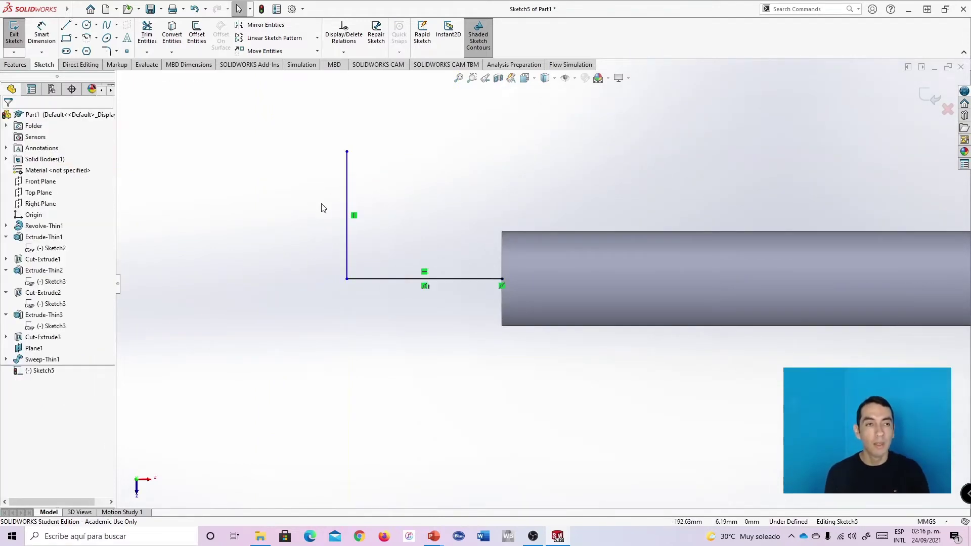
Dimension the horizontal line at the -X arm's end as 25.4 mm
{"action": "left_click", "coordinate": [41, 34]}
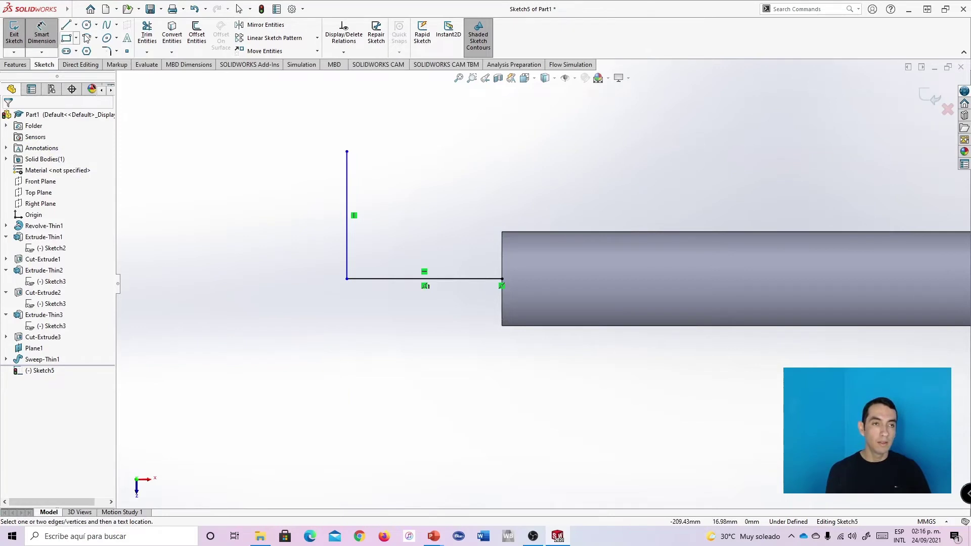
{"action": "left_click", "coordinate": [385, 278]}
{"action": "left_click", "coordinate": [443, 387]}
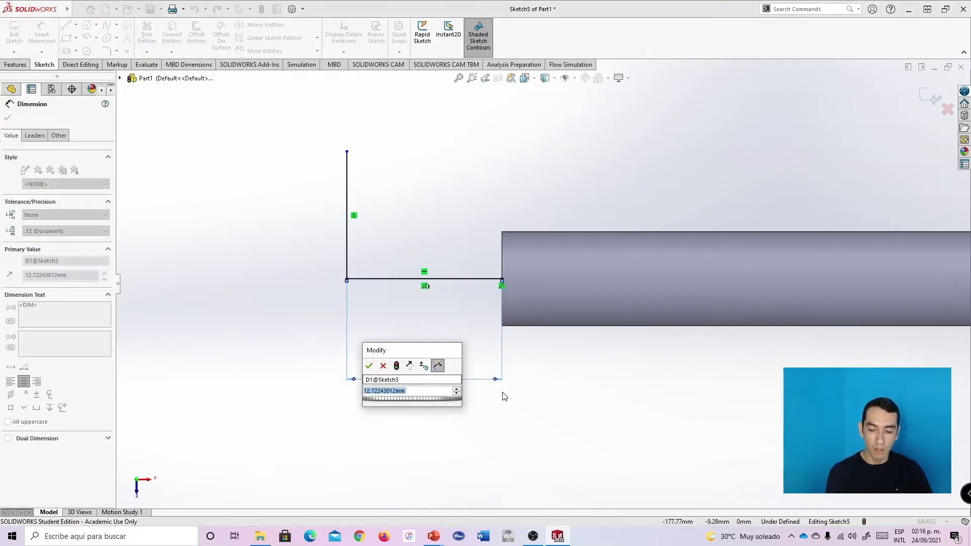
{"action": "key", "text": "Escape"}
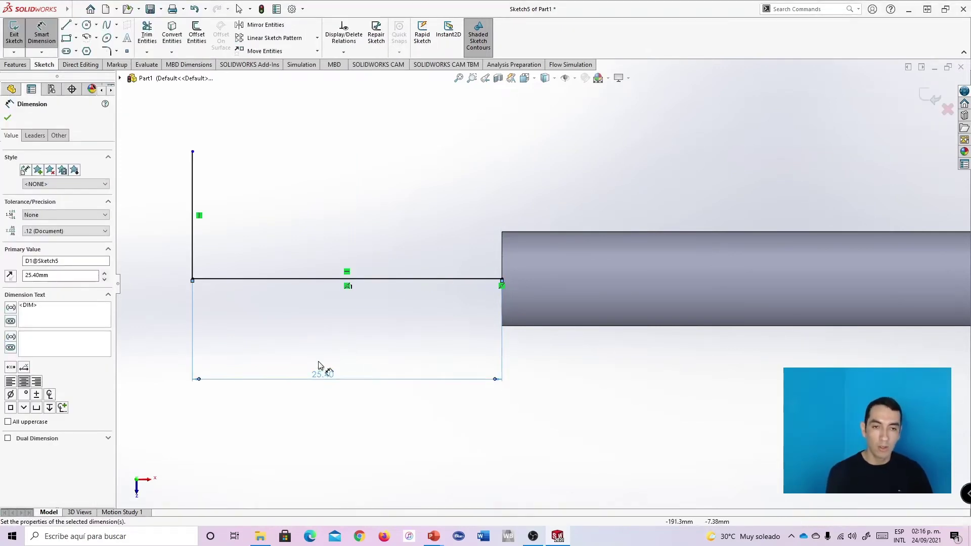
Dimension the vertical line of the -X nozzle path as 1 in
{"action": "left_click", "coordinate": [401, 259]}
{"action": "left_click", "coordinate": [370, 263]}
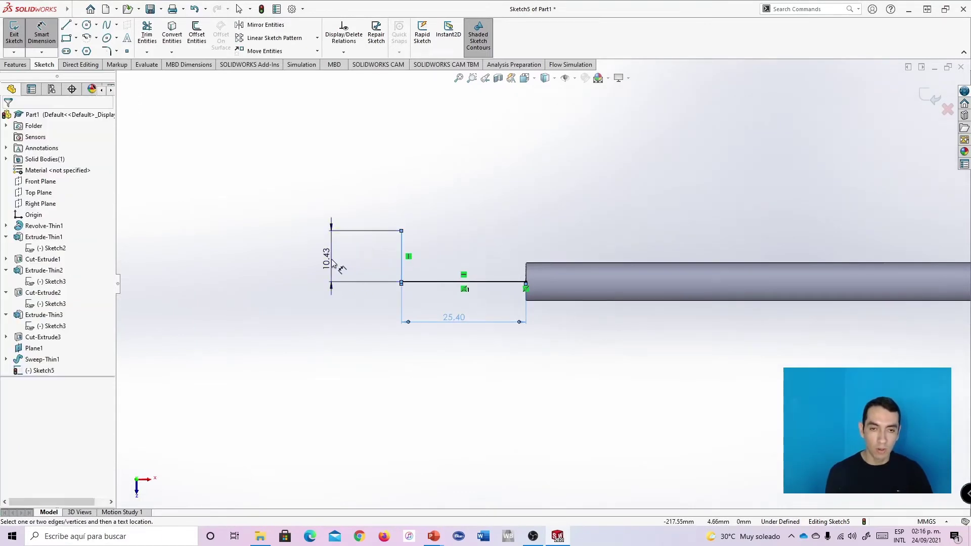
{"action": "type", "text": "1in"}
{"action": "key", "text": "Return"}
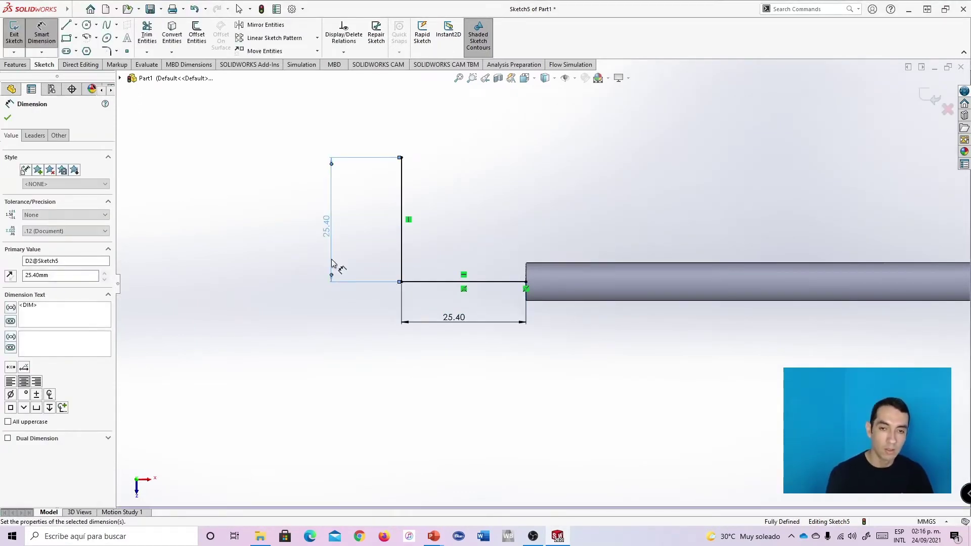
Fillet the corner between the horizontal and vertical lines of the -X nozzle path with a 0.5 in radius
{"action": "left_click", "coordinate": [106, 51]}
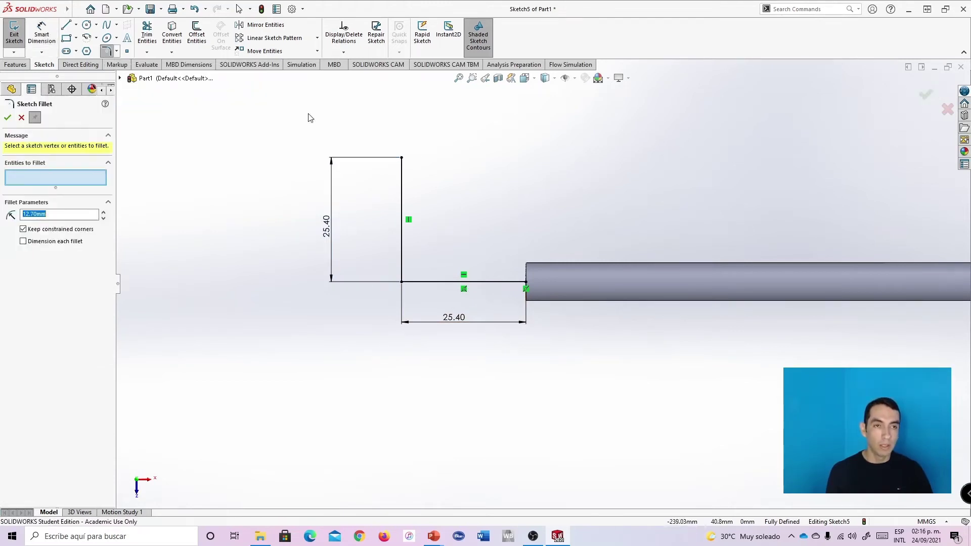
{"action": "left_click", "coordinate": [399, 284]}
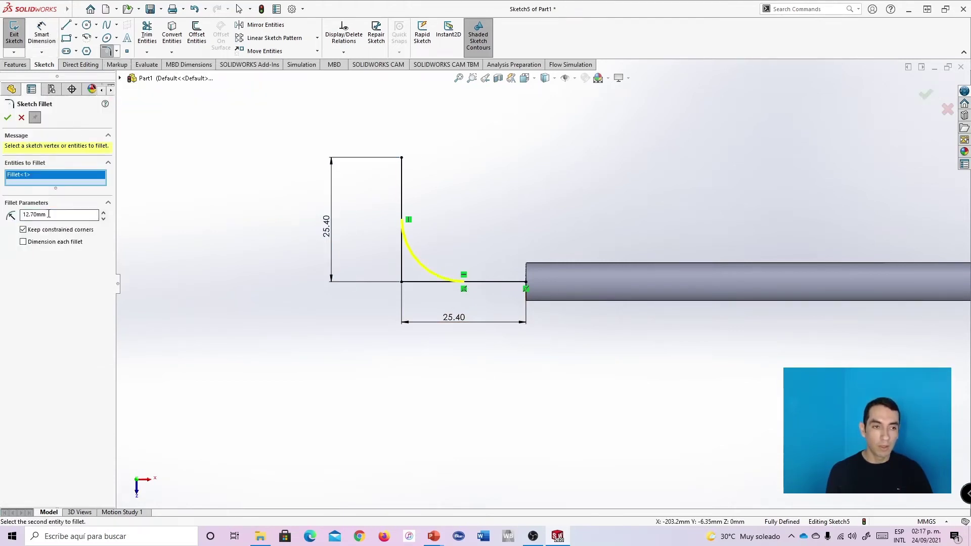
{"action": "double_click", "coordinate": [32, 216]}
{"action": "type", "text": "0.5"}
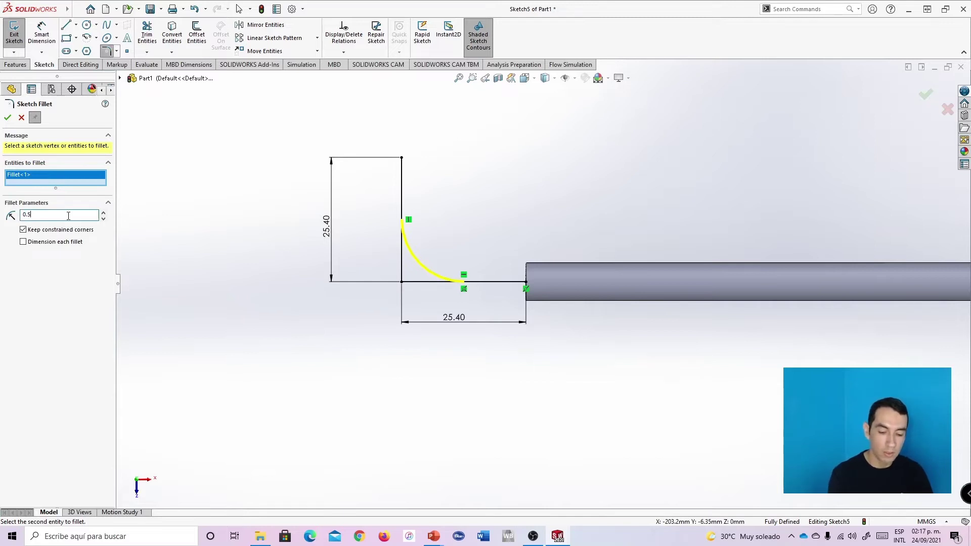
{"action": "type", "text": "in"}
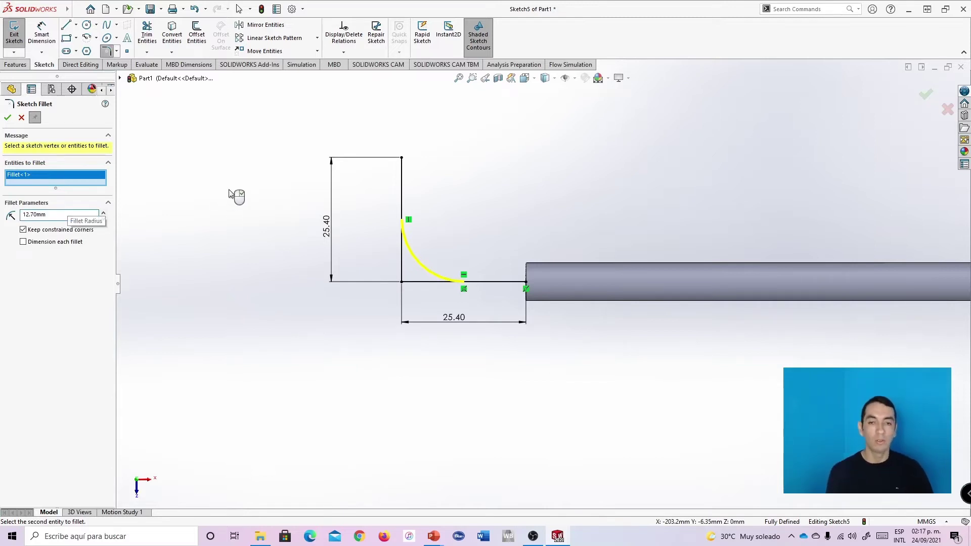
{"action": "left_click", "coordinate": [7, 121]}
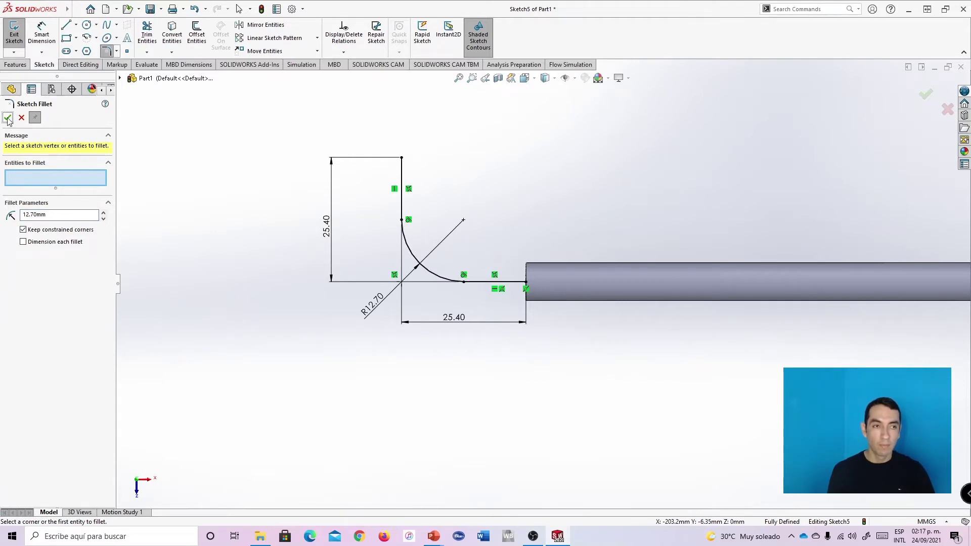
{"action": "left_click", "coordinate": [8, 121]}
Sweep the inner edge of the -X arm's end along the filleted path as a one-direction thin feature with 1 mm wall thickness
{"action": "mouse_move", "coordinate": [479, 245]}
{"action": "middle_mouse_down"}
{"action": "mouse_move", "coordinate": [570, 212]}
{"action": "mouse_move", "coordinate": [554, 222]}
{"action": "mouse_move", "coordinate": [564, 191]}
{"action": "mouse_move", "coordinate": [536, 202]}
{"action": "middle_mouse_up"}
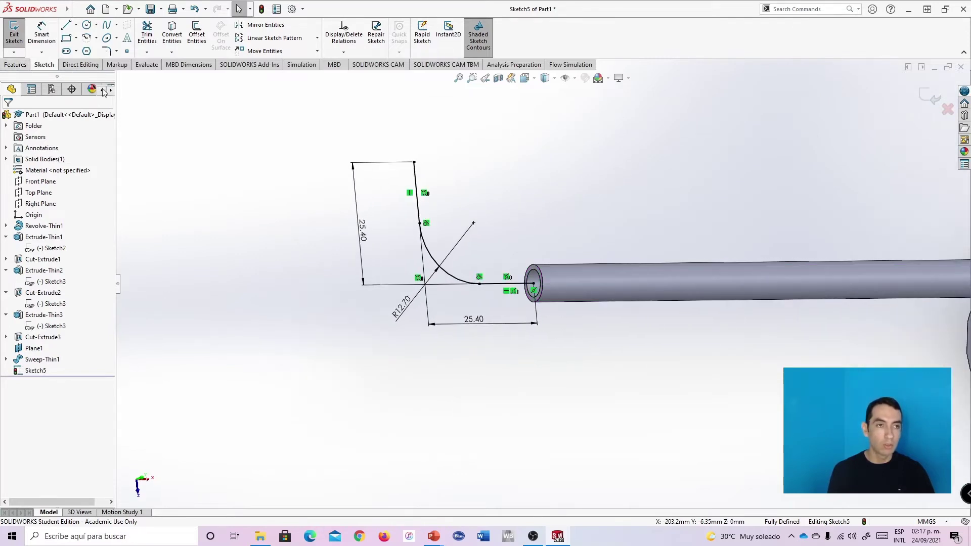
{"action": "left_click", "coordinate": [22, 66]}
{"action": "left_click", "coordinate": [83, 26]}
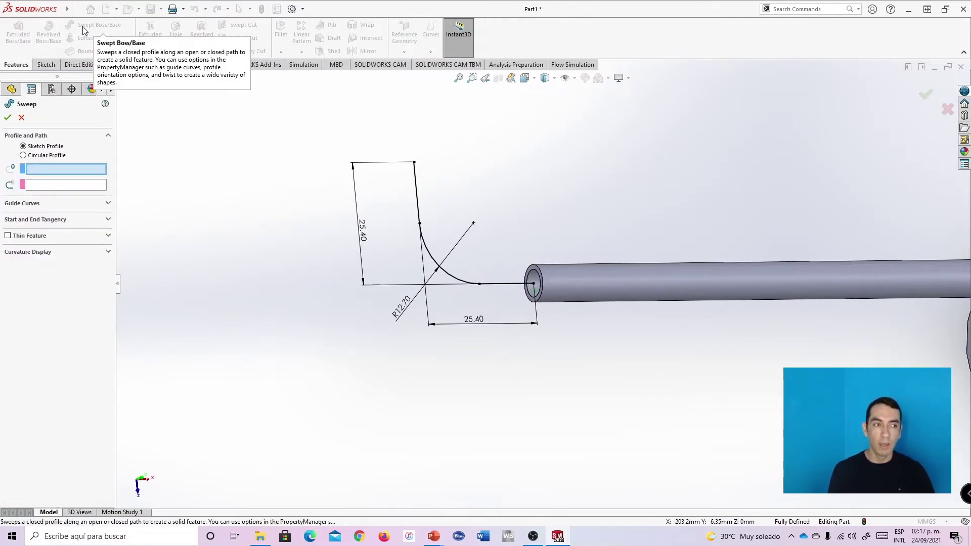
{"action": "left_click", "coordinate": [529, 278]}
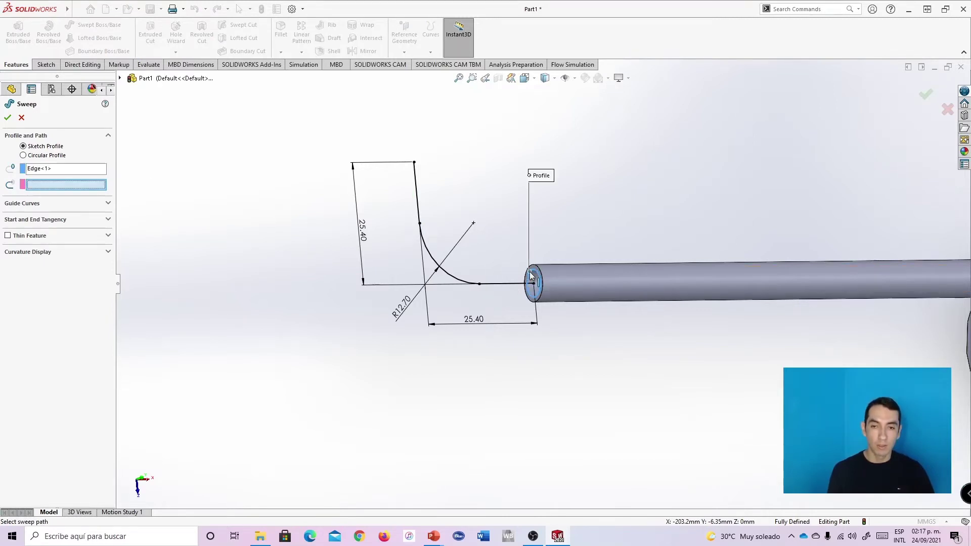
{"action": "left_click", "coordinate": [494, 287]}
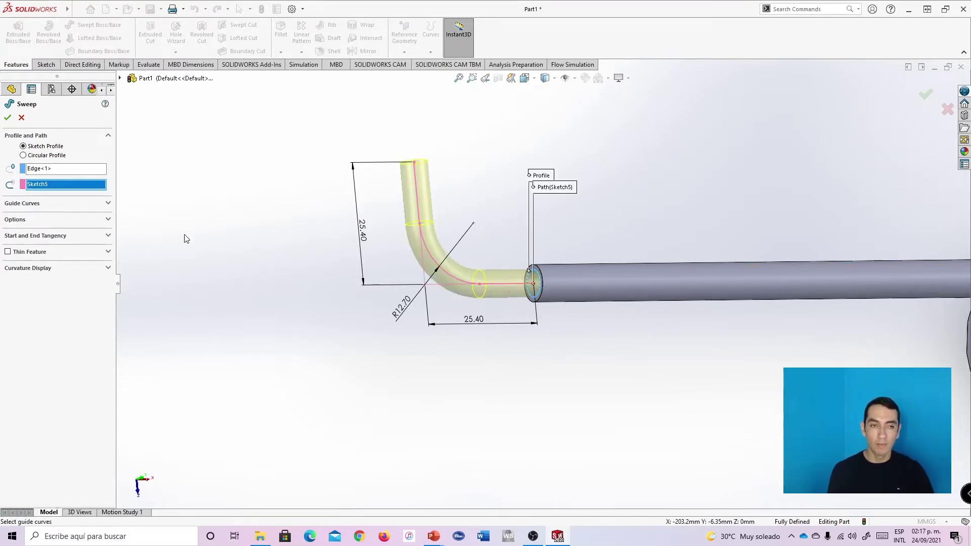
{"action": "left_click", "coordinate": [7, 252]}
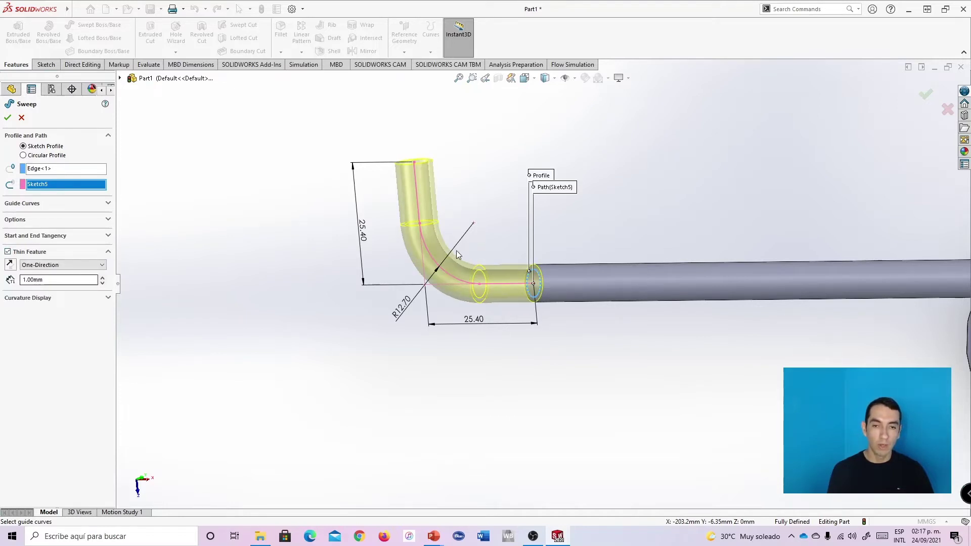
{"action": "scroll", "coordinate": [439, 184], "scroll_direction": "down", "scroll_amount": 10}
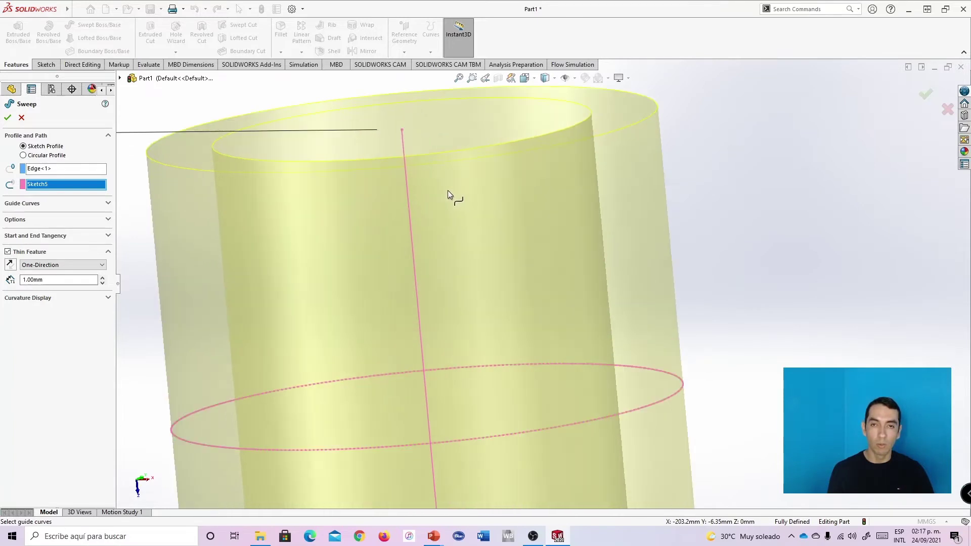
{"action": "scroll", "coordinate": [447, 190], "scroll_direction": "up", "scroll_amount": 10}
{"action": "scroll", "coordinate": [656, 403], "scroll_direction": "down", "scroll_amount": 2}
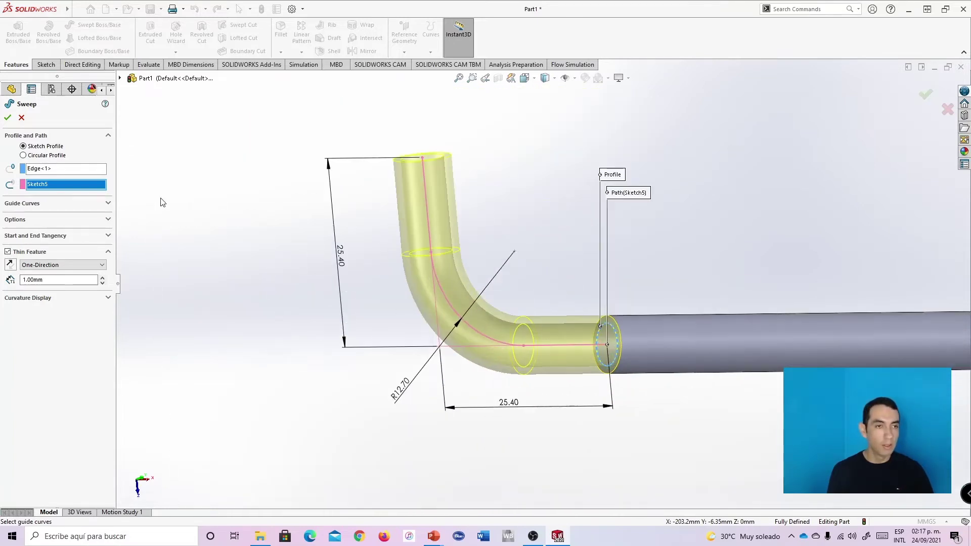
{"action": "left_click", "coordinate": [8, 119]}
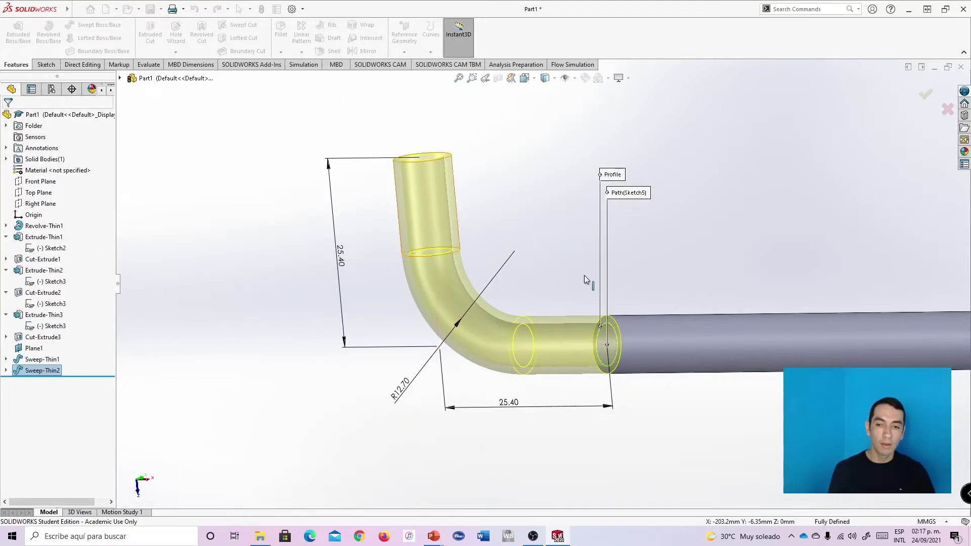
{"action": "scroll", "coordinate": [784, 331], "scroll_direction": "up", "scroll_amount": 5}
{"action": "middle_click_drag", "start_coordinate": [810, 354], "coordinate": [643, 106]}
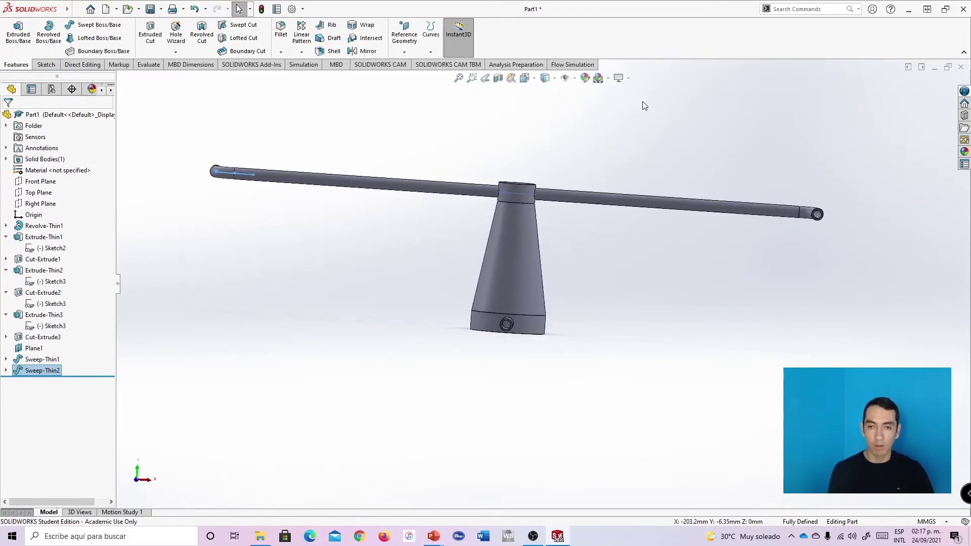
{"action": "scroll", "coordinate": [577, 287], "scroll_direction": "up", "scroll_amount": 3}
{"action": "scroll", "coordinate": [556, 293], "scroll_direction": "down", "scroll_amount": 3}
{"action": "mouse_move", "coordinate": [556, 294]}
{"action": "middle_mouse_down"}
{"action": "mouse_move", "coordinate": [552, 283]}
{"action": "mouse_move", "coordinate": [566, 293]}
{"action": "middle_mouse_up"}
{"action": "middle_click_drag", "start_coordinate": [641, 296], "coordinate": [626, 282]}
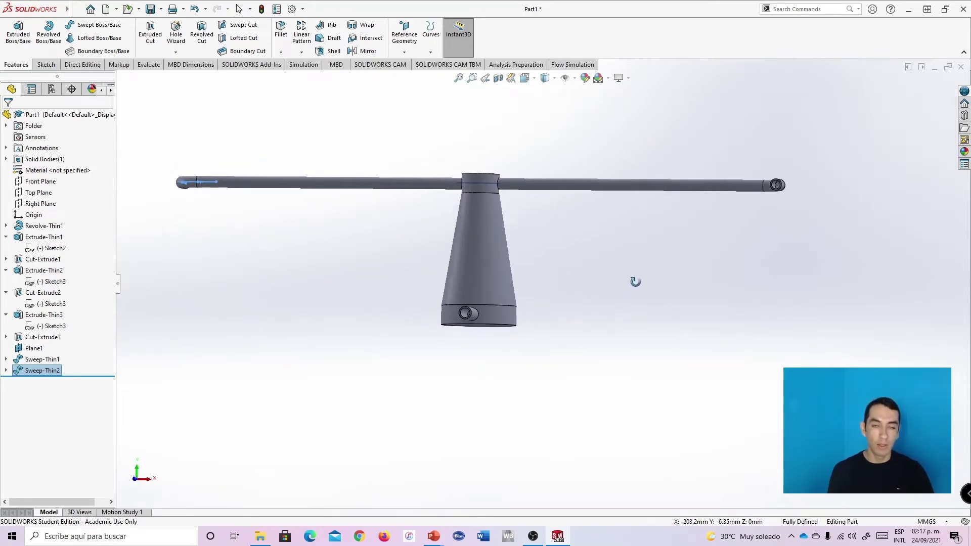
Start saving the part and create a folder named Sprinkler Tutorial inside the Solidworks folder
{"action": "left_click", "coordinate": [151, 9]}
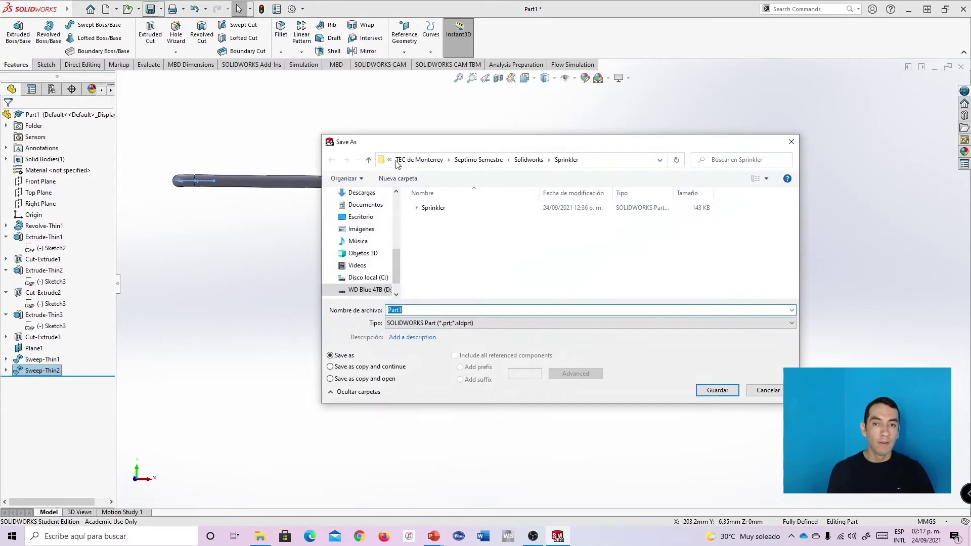
{"action": "left_click", "coordinate": [527, 160]}
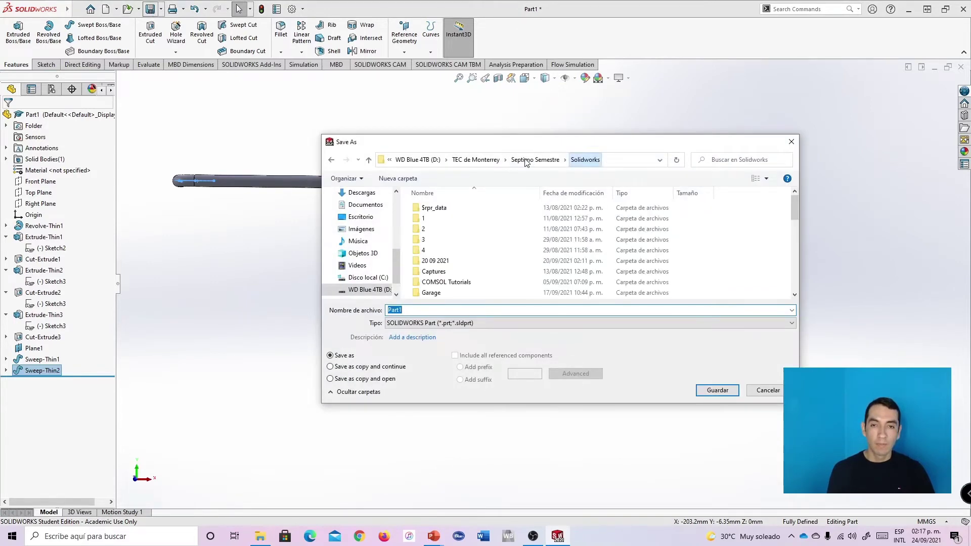
{"action": "left_click", "coordinate": [397, 178]}
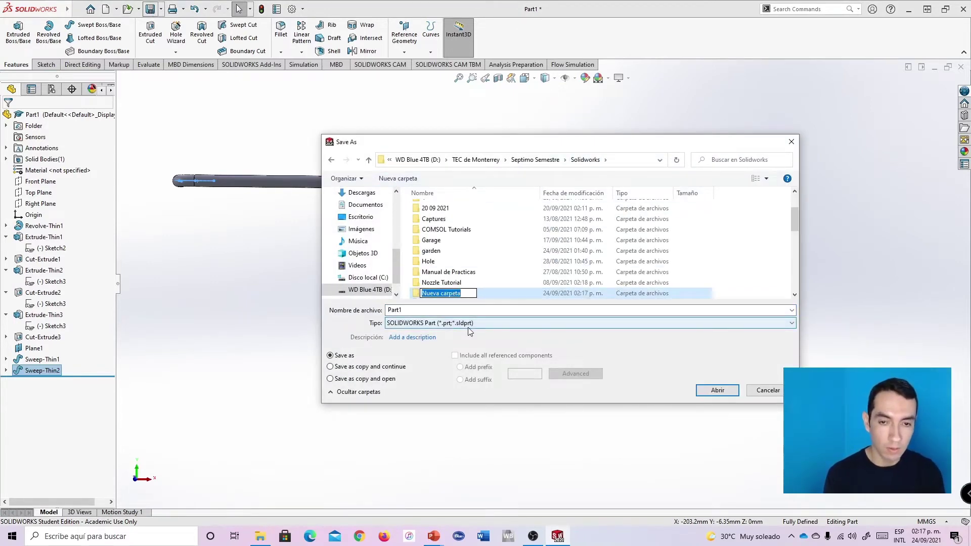
{"action": "type", "text": "Sprinkler Tutorial"}
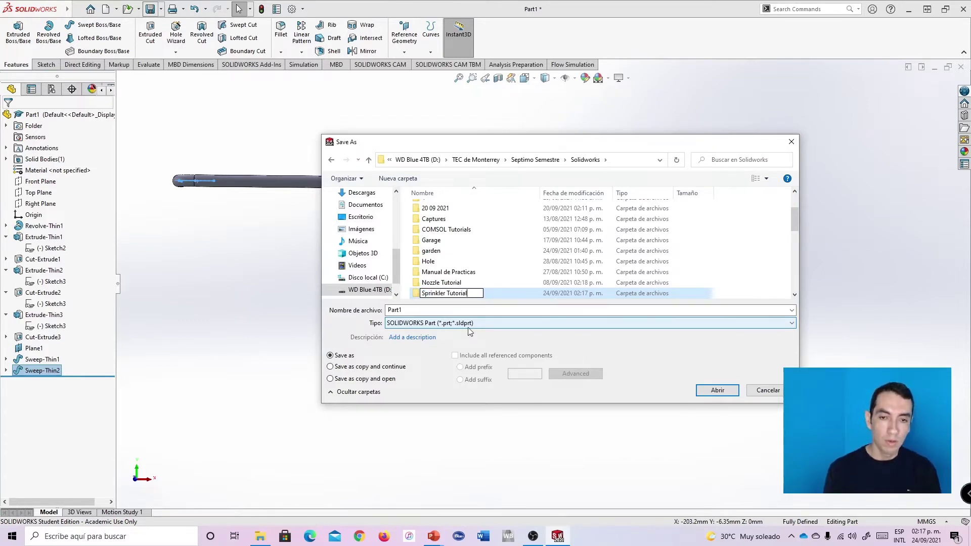
{"action": "left_click", "coordinate": [422, 306]}
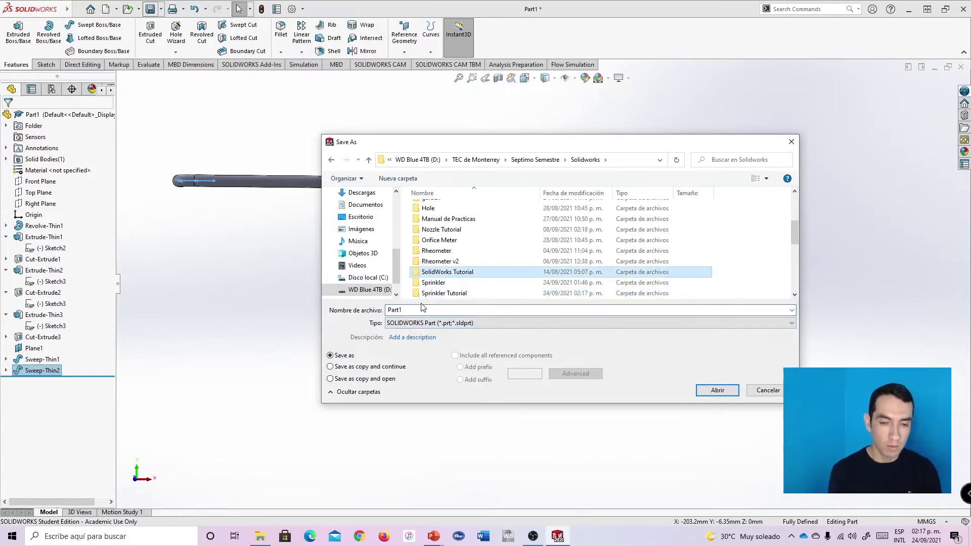
Save the part in the Sprinkler Tutorial folder under the file name Sprinkler_Tutorial
{"action": "double_click", "coordinate": [438, 294]}
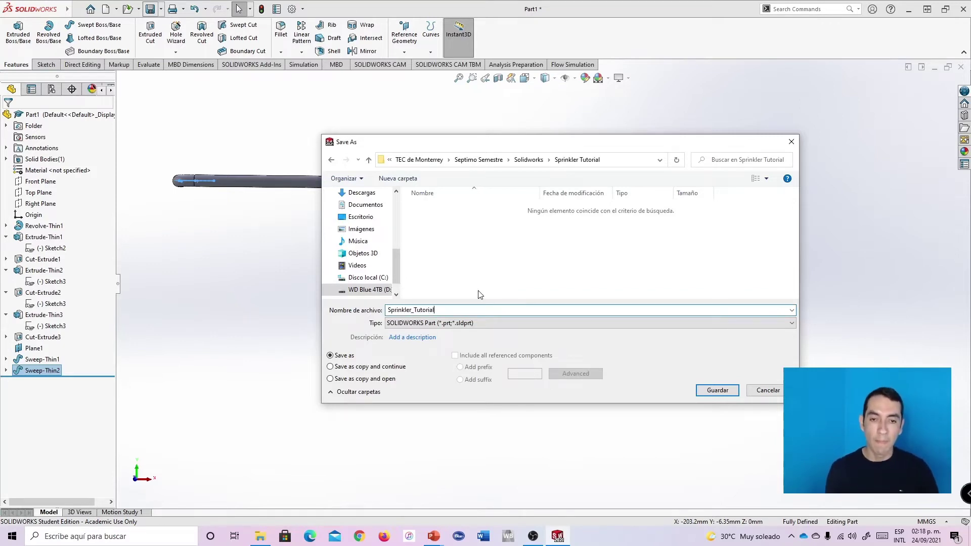
{"action": "left_click", "coordinate": [716, 390]}
{"action": "key", "text": "f"}
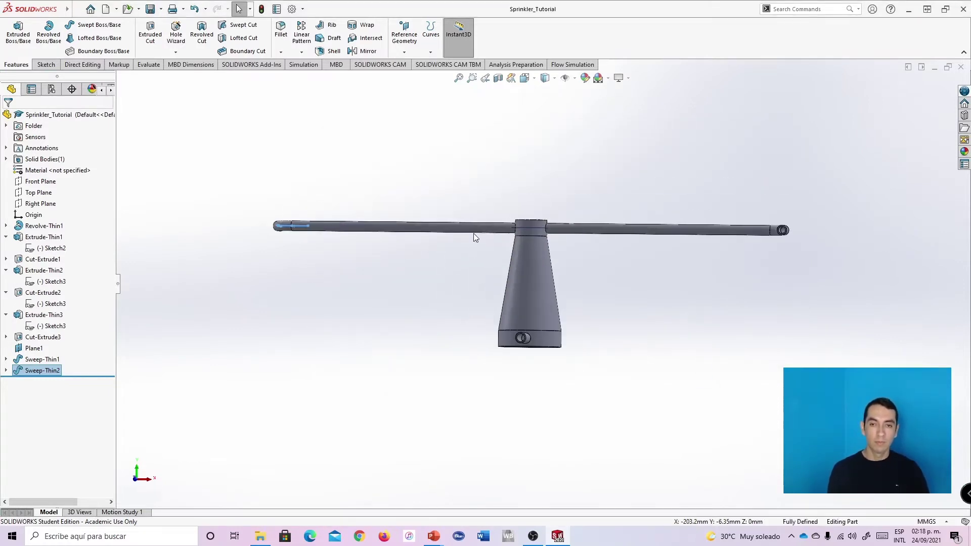
{"action": "scroll", "coordinate": [529, 237], "scroll_direction": "down", "scroll_amount": 2}
{"action": "middle_click_drag", "start_coordinate": [626, 206], "coordinate": [573, 249]}
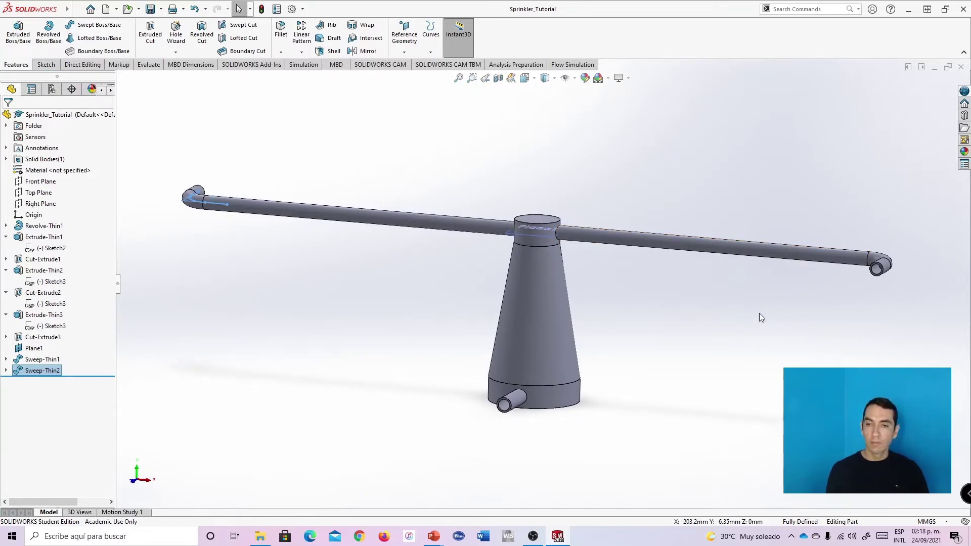
{"action": "middle_click_drag", "start_coordinate": [758, 317], "coordinate": [707, 311]}
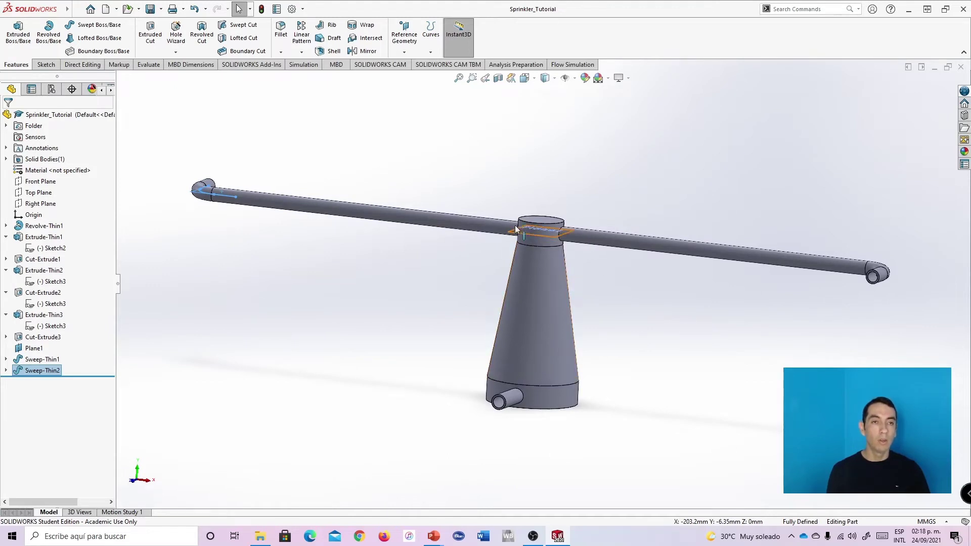
Check the SOLIDWORKS Simulation and Flow Simulation entries among the loadable add-ins
{"action": "left_click", "coordinate": [243, 65]}
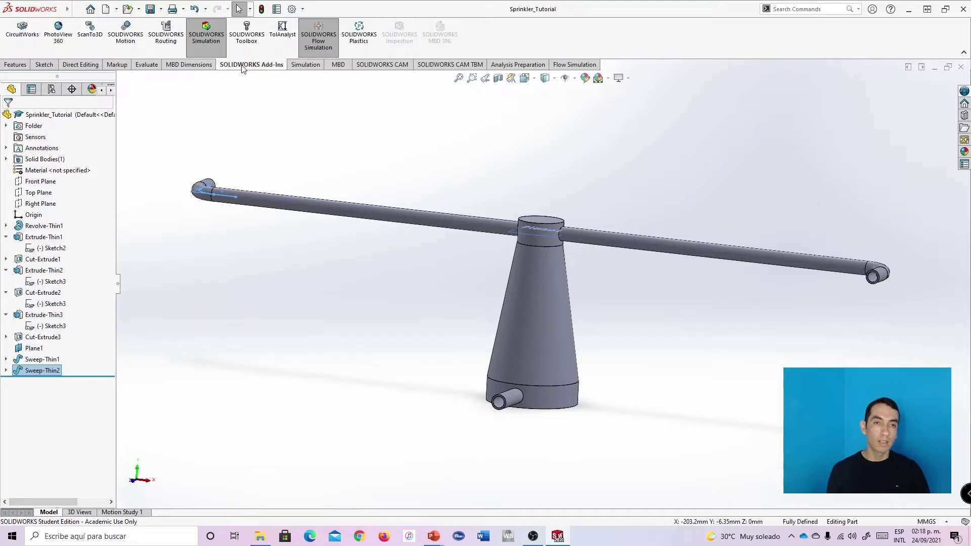
{"action": "left_click", "coordinate": [218, 53]}
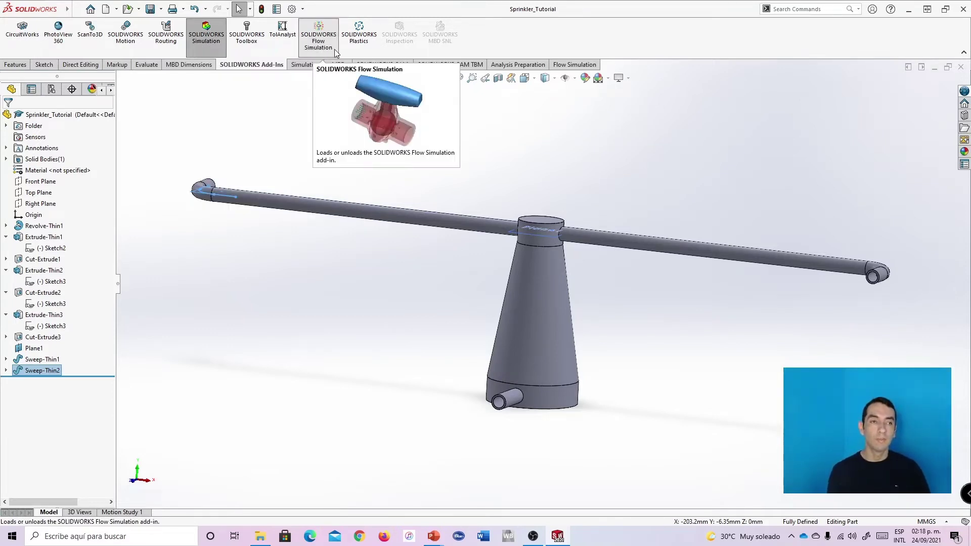
{"action": "left_click", "coordinate": [335, 50]}
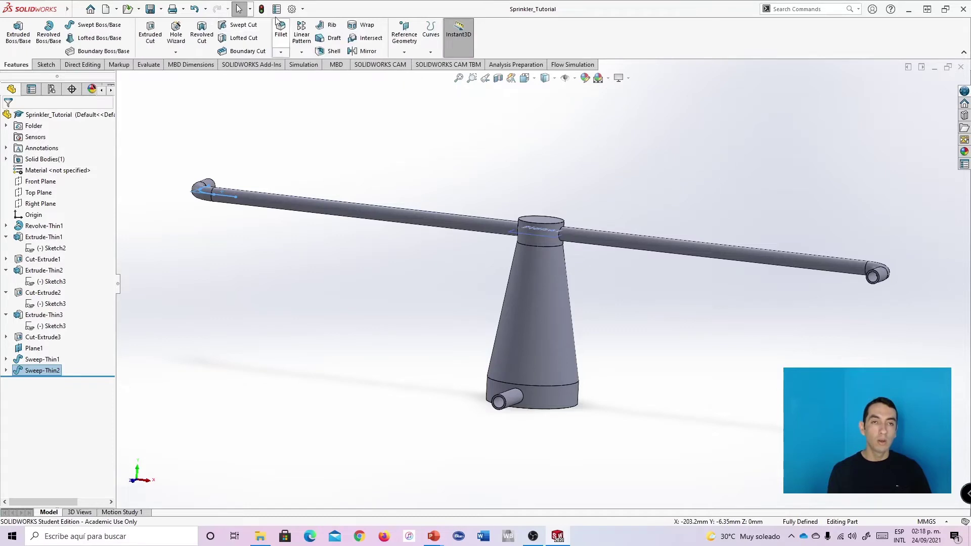
Review the full add-ins list for SOLIDWORKS Flow Simulation 2021 and its start-up setting, leaving the list without changes
{"action": "left_click", "coordinate": [303, 10]}
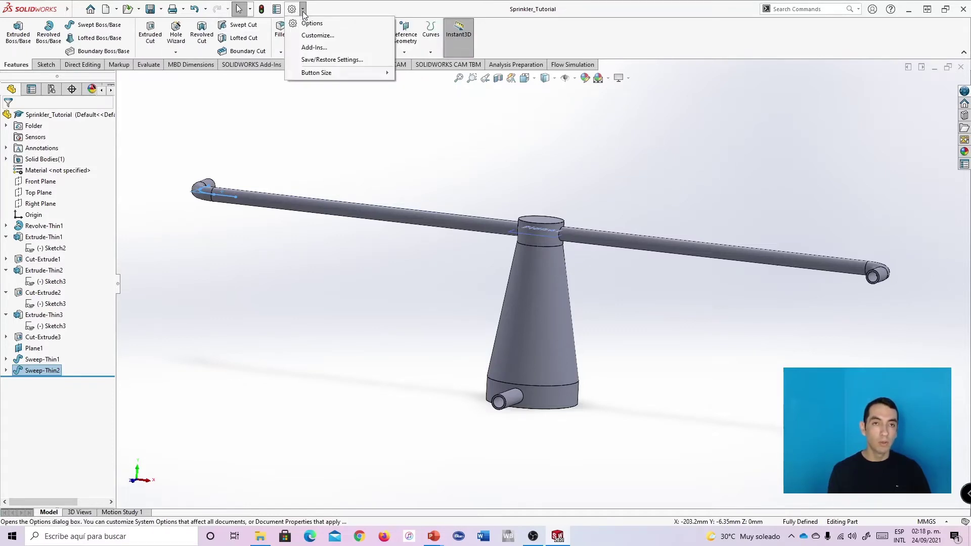
{"action": "left_click", "coordinate": [312, 48]}
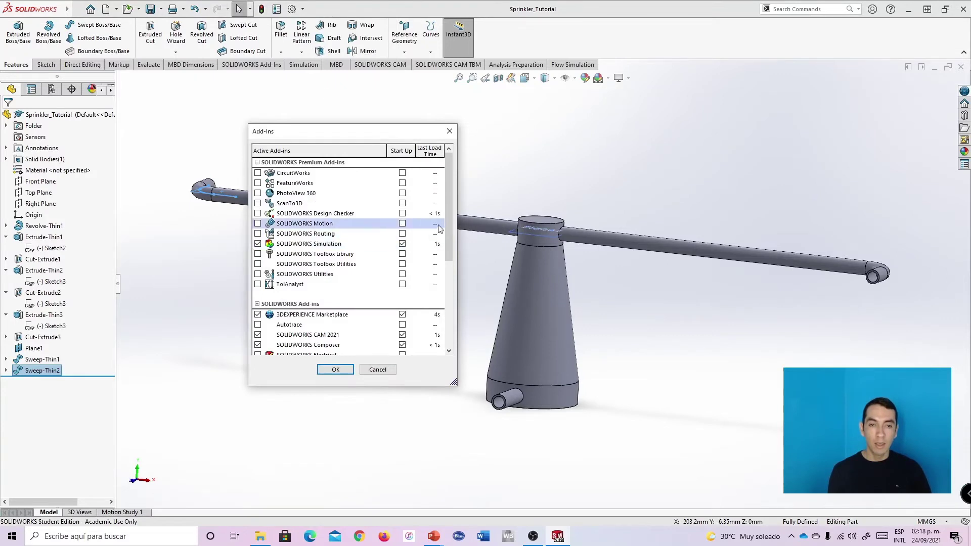
{"action": "mouse_move", "coordinate": [447, 221]}
{"action": "left_mouse_down"}
{"action": "mouse_move", "coordinate": [444, 312]}
{"action": "mouse_move", "coordinate": [435, 212]}
{"action": "left_mouse_up"}
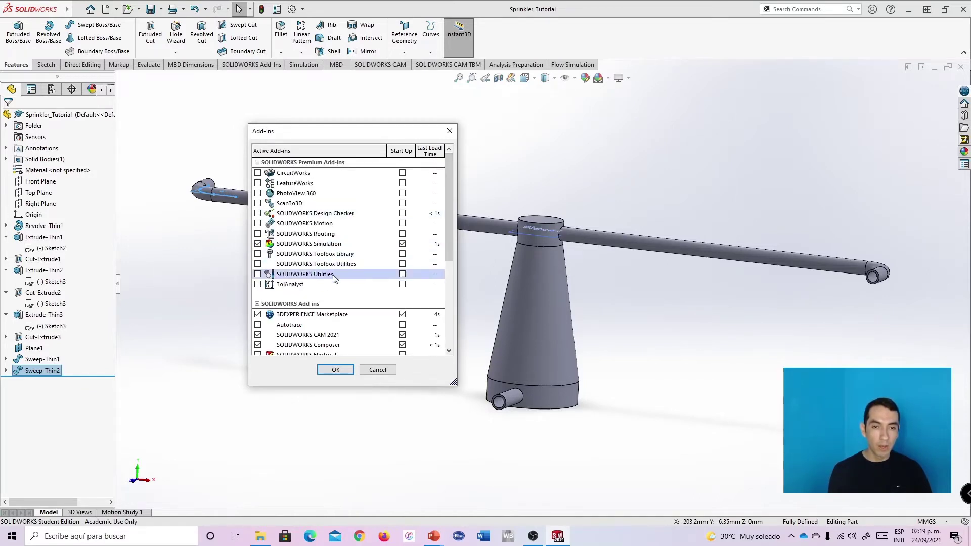
{"action": "scroll", "coordinate": [367, 253], "scroll_direction": "down", "scroll_amount": 5}
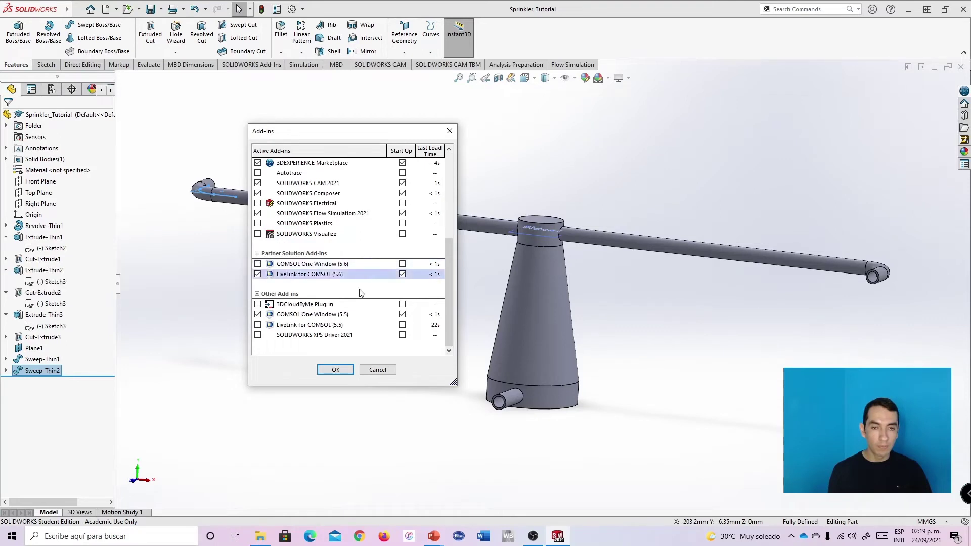
{"action": "scroll", "coordinate": [331, 236], "scroll_direction": "up", "scroll_amount": 5}
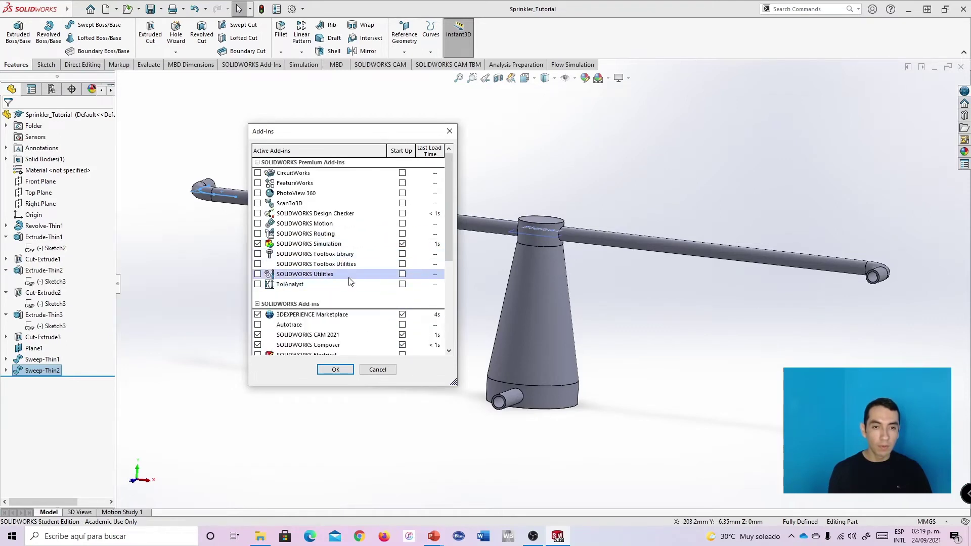
{"action": "scroll", "coordinate": [344, 245], "scroll_direction": "down", "scroll_amount": 3}
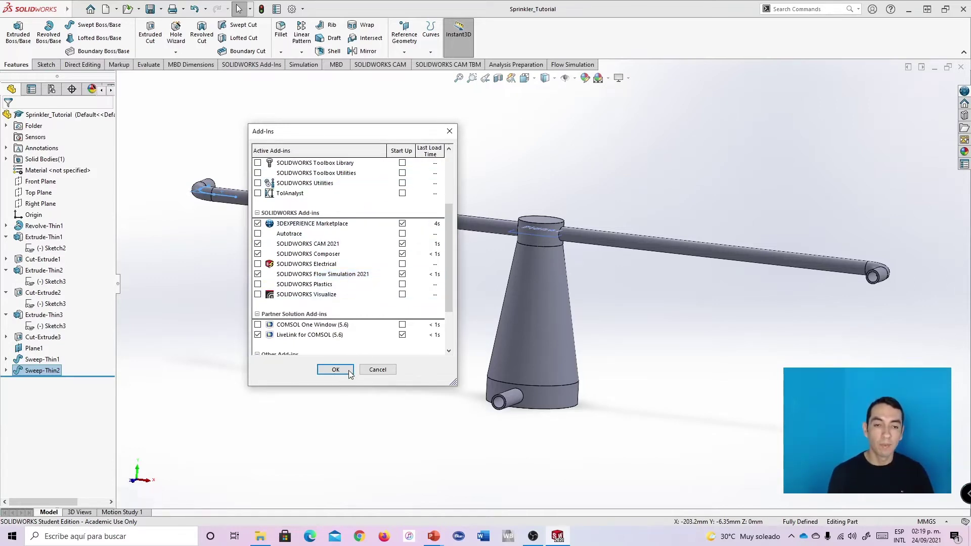
{"action": "left_click", "coordinate": [449, 131]}
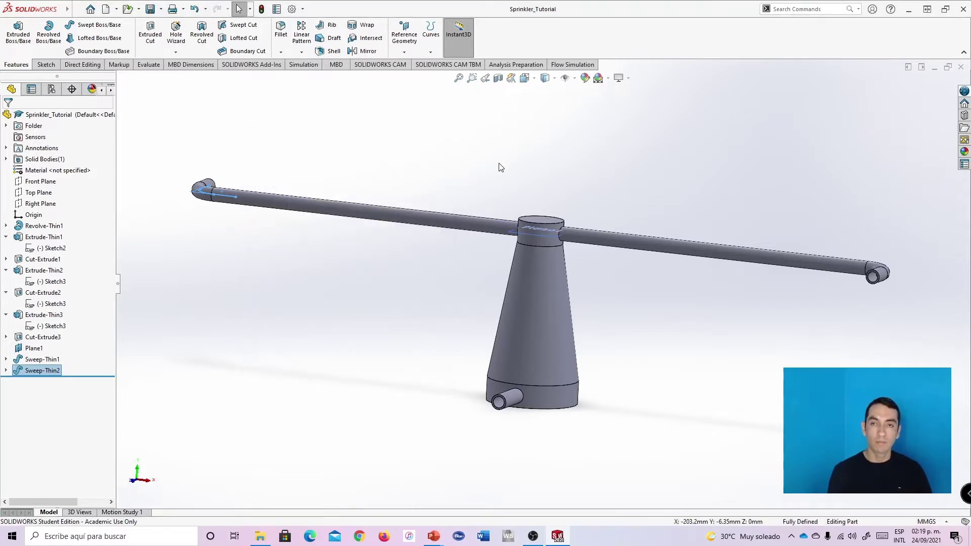
Bring up the Flow Simulation commands and examine the open nozzle end of the sprinkler arm
{"action": "left_click", "coordinate": [572, 65]}
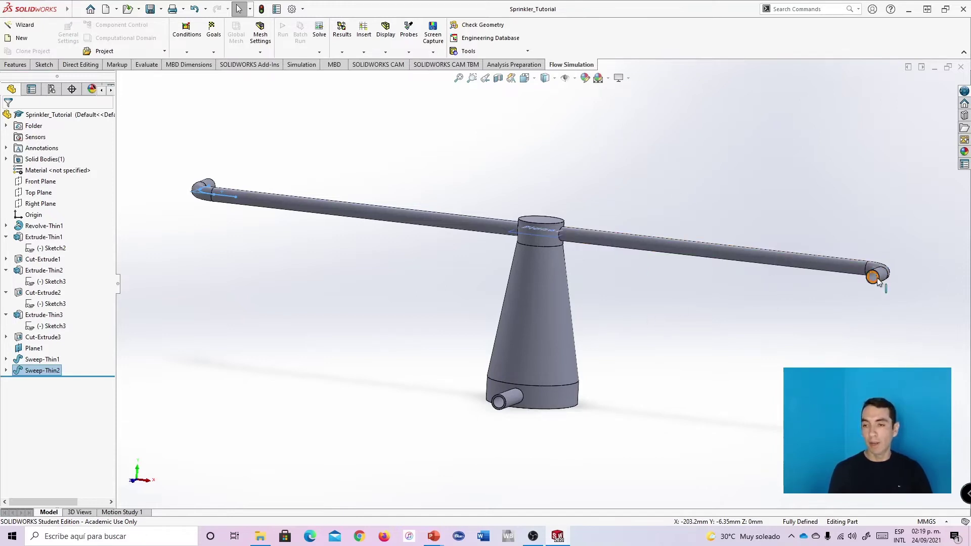
{"action": "scroll", "coordinate": [877, 275], "scroll_direction": "down", "scroll_amount": 5}
{"action": "scroll", "coordinate": [681, 259], "scroll_direction": "down", "scroll_amount": 6}
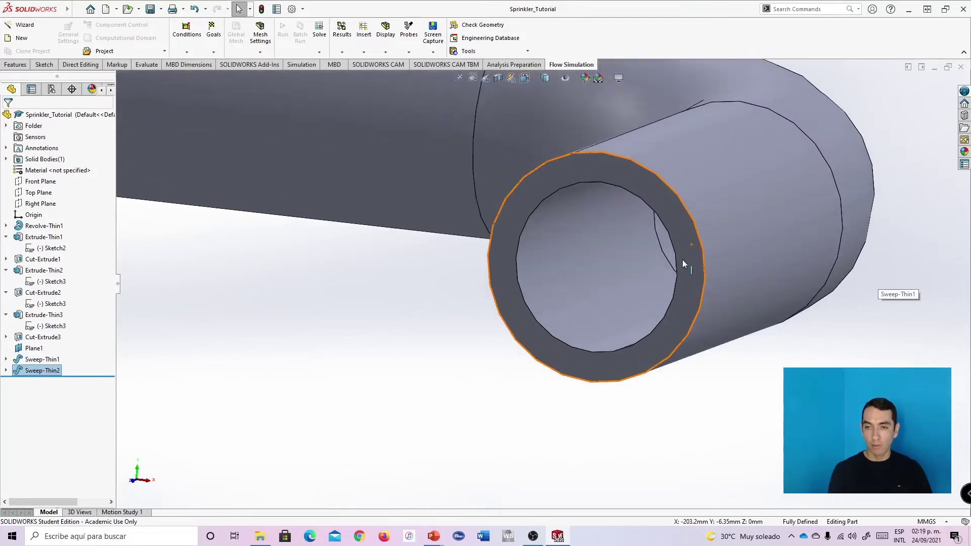
{"action": "scroll", "coordinate": [663, 235], "scroll_direction": "up", "scroll_amount": 4}
{"action": "scroll", "coordinate": [666, 253], "scroll_direction": "up", "scroll_amount": 8}
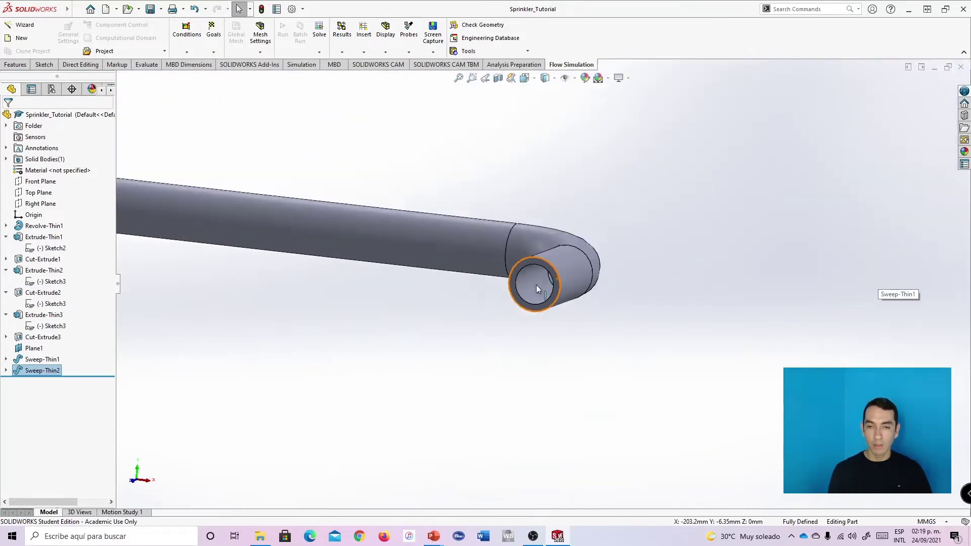
{"action": "scroll", "coordinate": [422, 294], "scroll_direction": "down", "scroll_amount": 3}
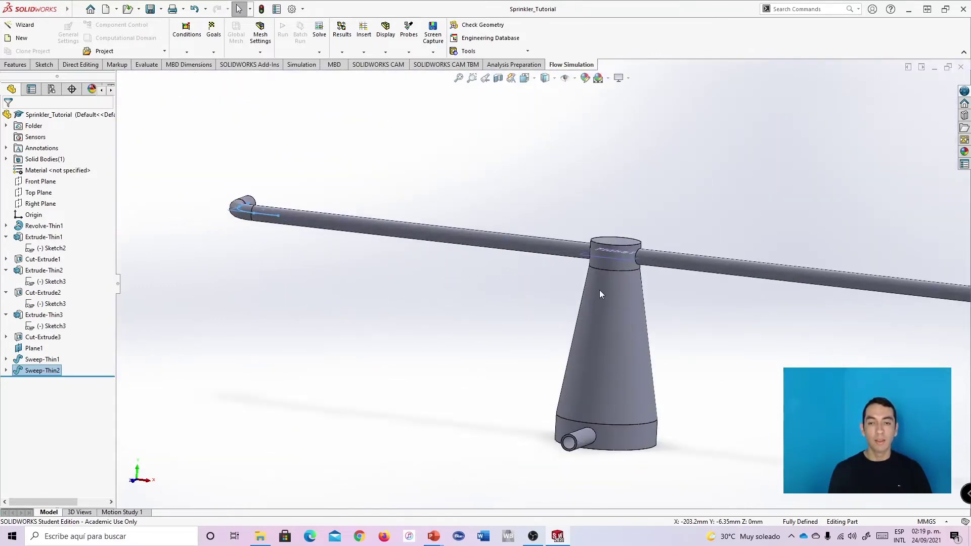
{"action": "scroll", "coordinate": [812, 336], "scroll_direction": "up", "scroll_amount": 4}
{"action": "scroll", "coordinate": [759, 342], "scroll_direction": "down", "scroll_amount": 2}
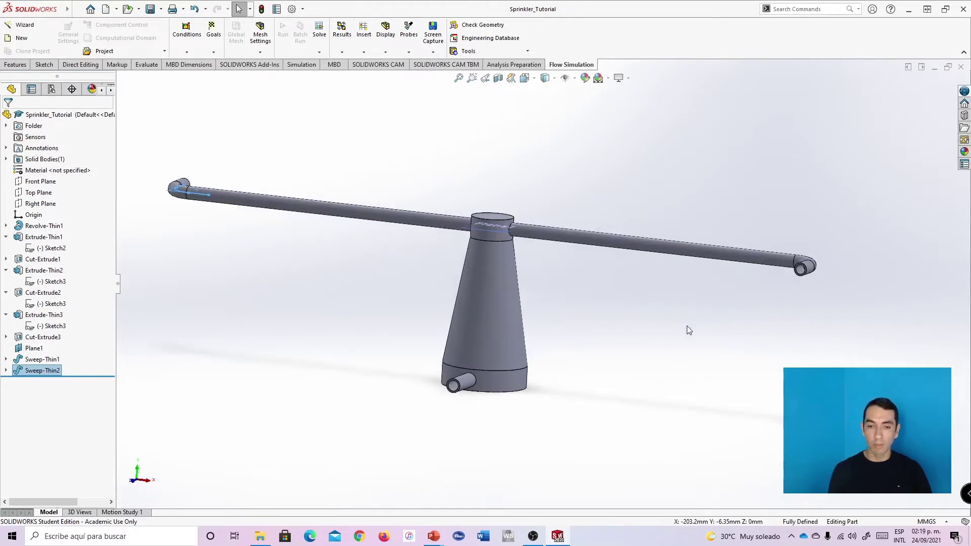
{"action": "mouse_move", "coordinate": [686, 330]}
{"action": "middle_mouse_down"}
{"action": "mouse_move", "coordinate": [663, 308]}
{"action": "mouse_move", "coordinate": [620, 334]}
{"action": "mouse_move", "coordinate": [663, 317]}
{"action": "mouse_move", "coordinate": [658, 332]}
{"action": "mouse_move", "coordinate": [676, 339]}
{"action": "middle_mouse_up"}
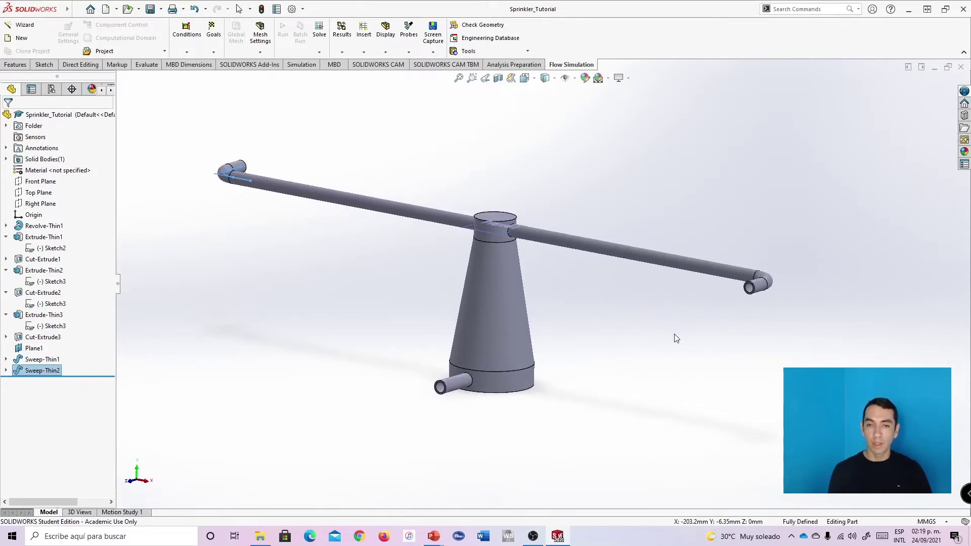
Start Create Lids and pick the ring-shaped end face of the inlet pipe at the sprinkler's base
{"action": "left_click", "coordinate": [472, 53]}
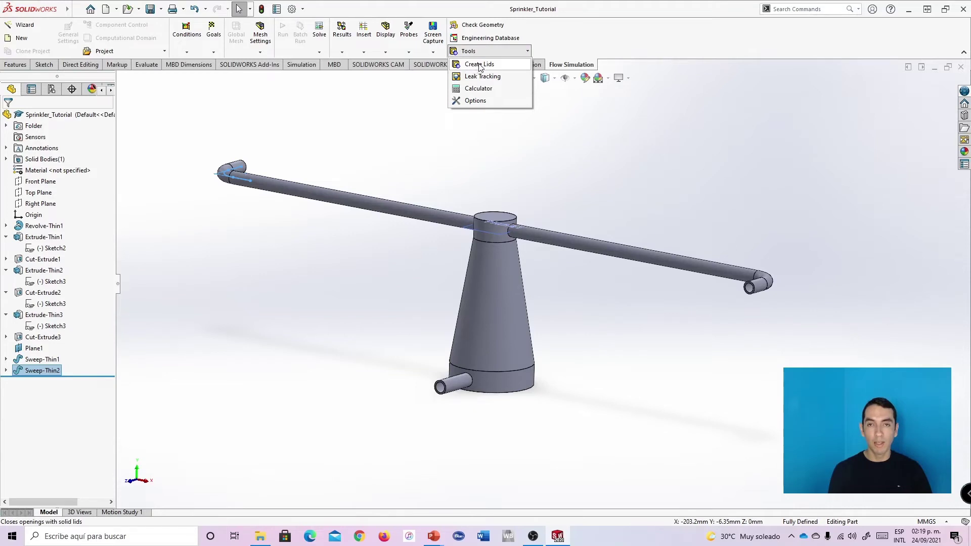
{"action": "left_click", "coordinate": [479, 67]}
{"action": "middle_click_drag", "start_coordinate": [455, 354], "coordinate": [457, 375]}
{"action": "scroll", "coordinate": [457, 375], "scroll_direction": "up", "scroll_amount": 5}
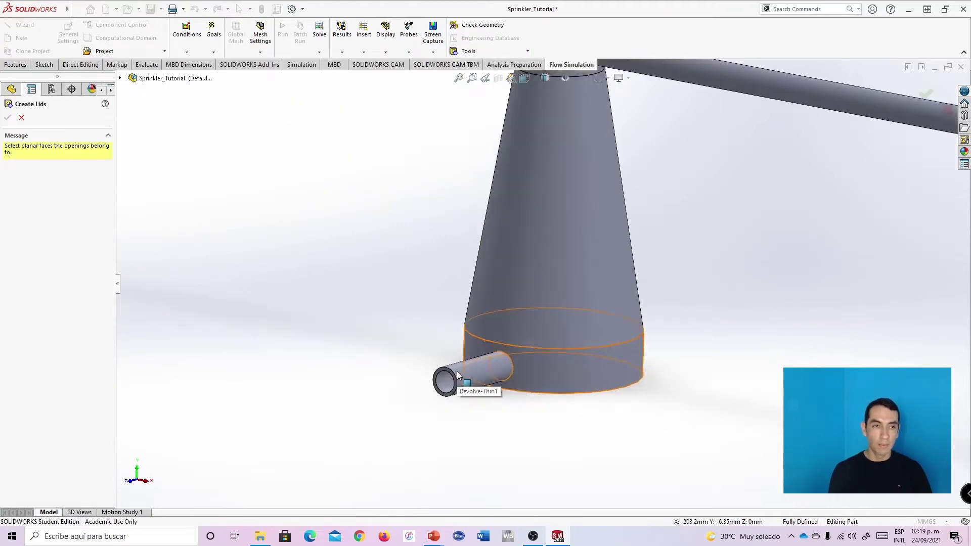
{"action": "scroll", "coordinate": [458, 375], "scroll_direction": "up", "scroll_amount": 8}
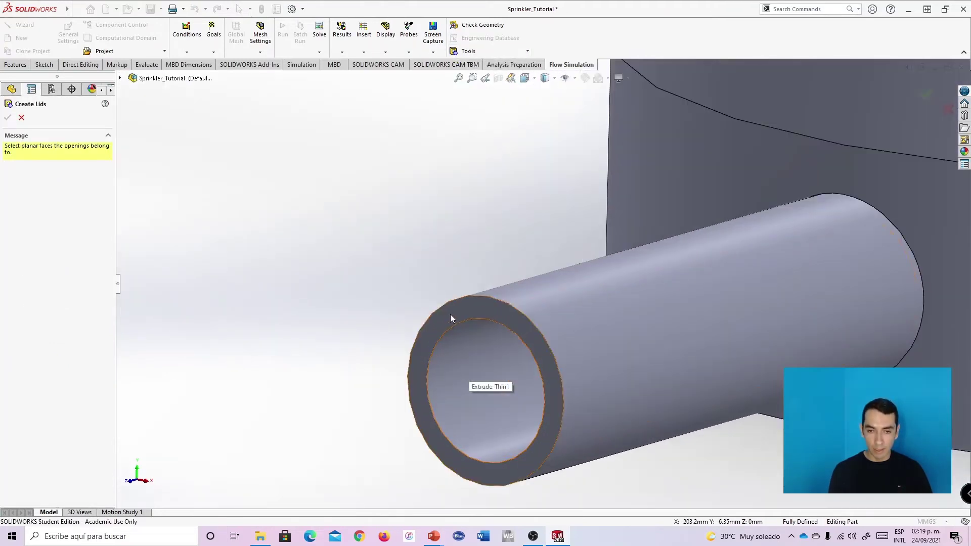
{"action": "left_click", "coordinate": [453, 318]}
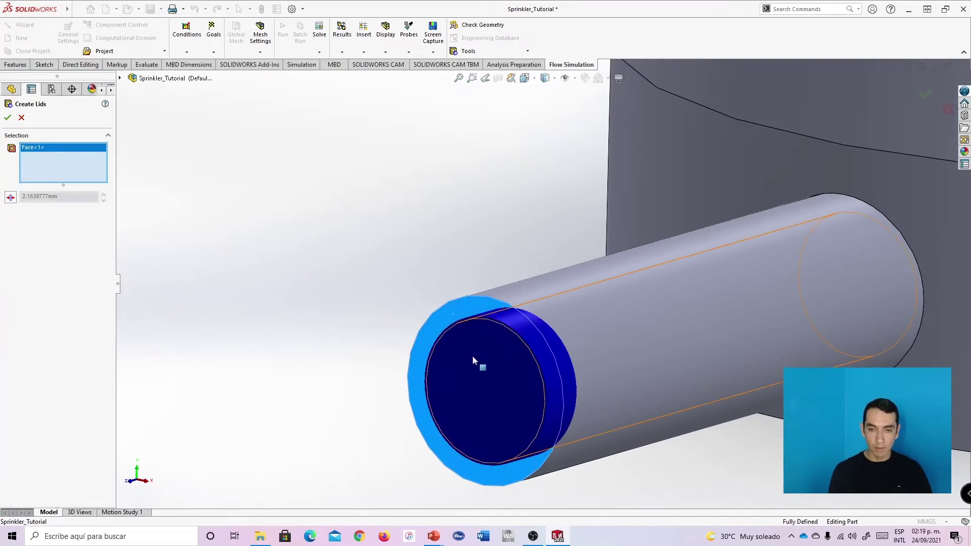
Add the ring-shaped end faces of both bent arm nozzles to the lid selection
{"action": "scroll", "coordinate": [472, 356], "scroll_direction": "down", "scroll_amount": 10}
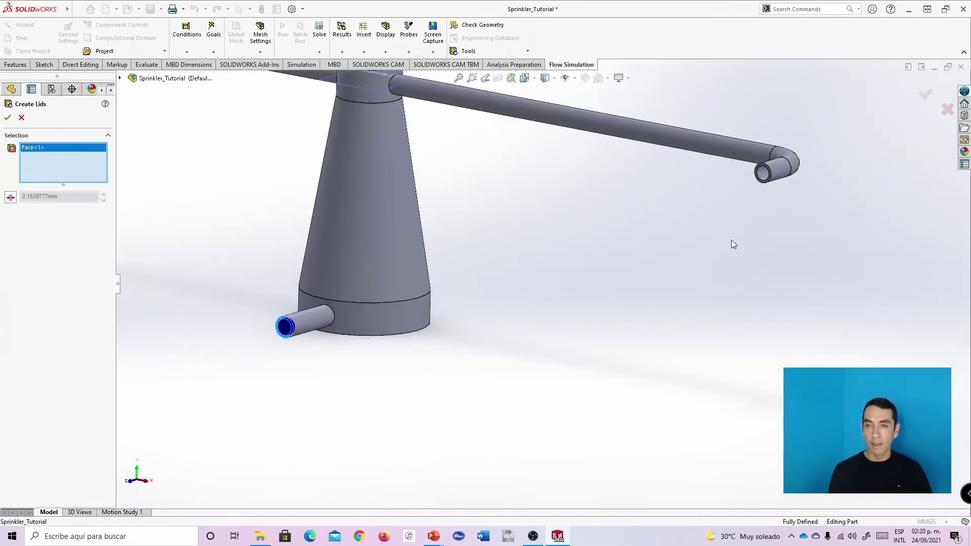
{"action": "scroll", "coordinate": [777, 141], "scroll_direction": "up", "scroll_amount": 6}
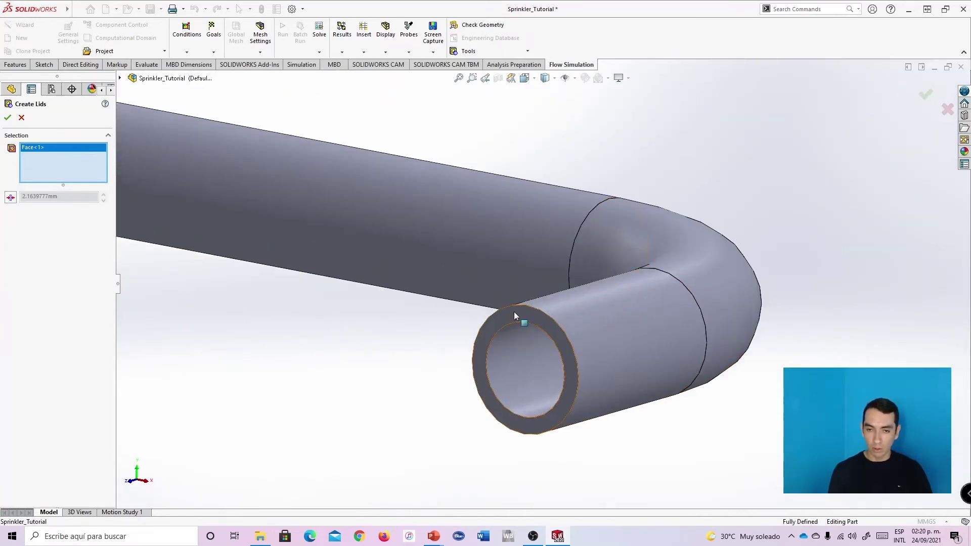
{"action": "left_click", "coordinate": [520, 321]}
{"action": "scroll", "coordinate": [517, 320], "scroll_direction": "down", "scroll_amount": 8}
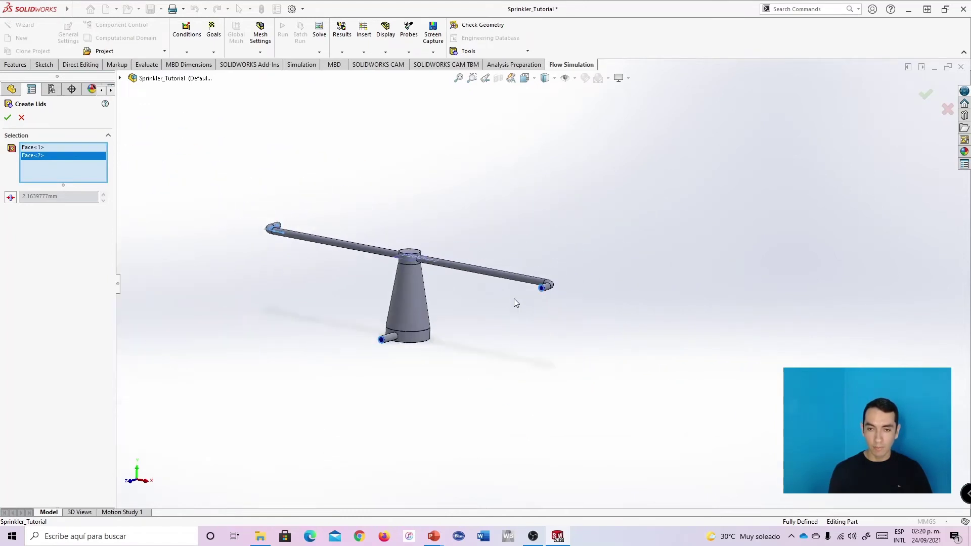
{"action": "middle_click_drag", "start_coordinate": [278, 249], "coordinate": [749, 383]}
{"action": "scroll", "coordinate": [720, 395], "scroll_direction": "up", "scroll_amount": 10}
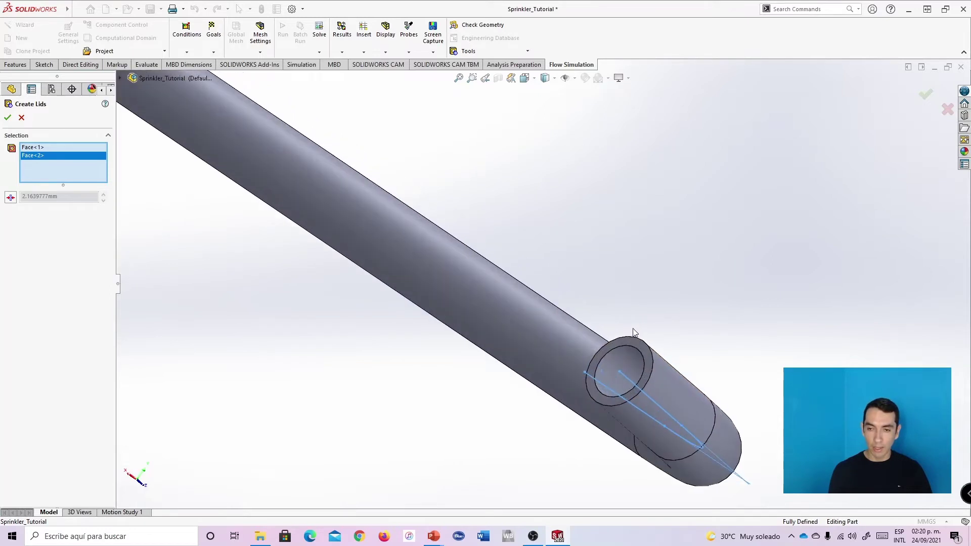
{"action": "left_click", "coordinate": [616, 321]}
{"action": "scroll", "coordinate": [632, 334], "scroll_direction": "down", "scroll_amount": 10}
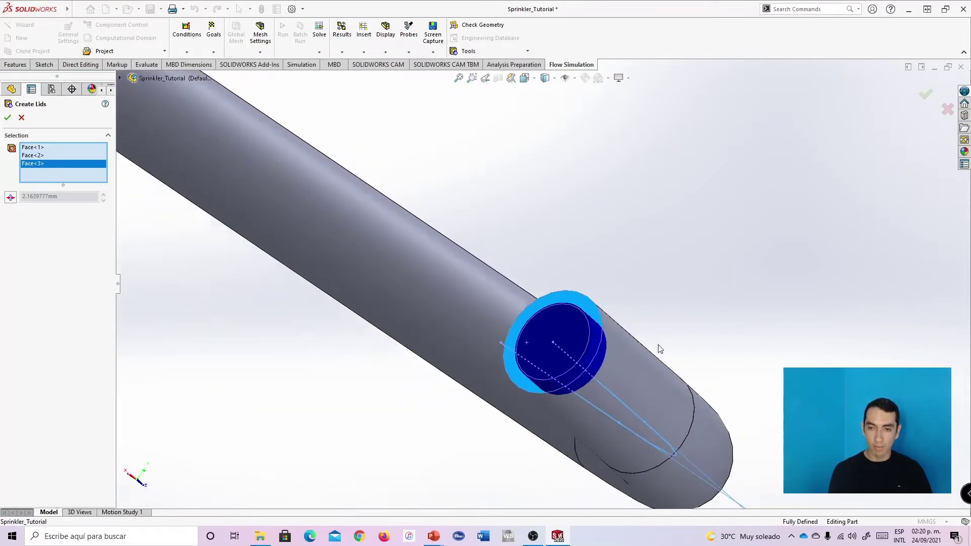
Create the lids on the three selected openings: the base inlet and both arm nozzles
{"action": "scroll", "coordinate": [561, 312], "scroll_direction": "down", "scroll_amount": 8}
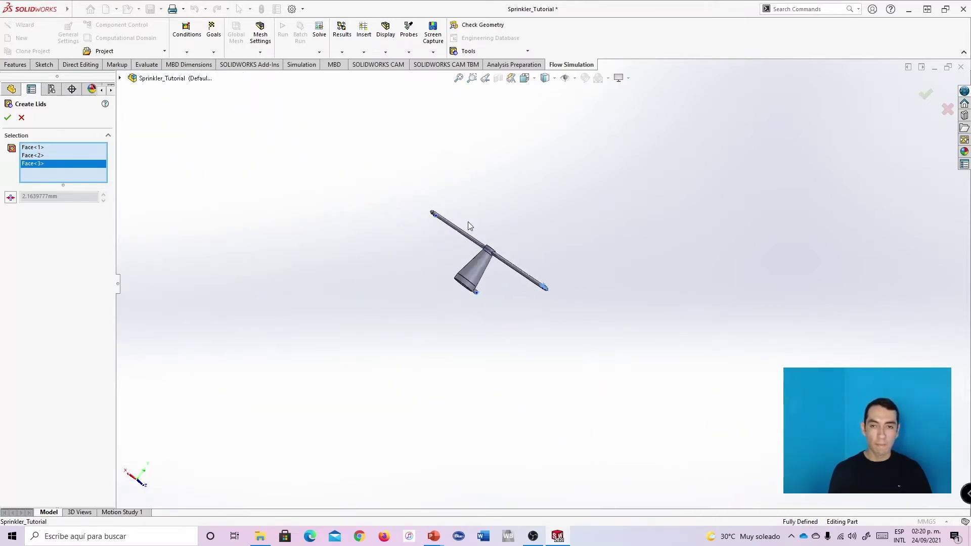
{"action": "scroll", "coordinate": [707, 308], "scroll_direction": "up", "scroll_amount": 5}
{"action": "middle_click_drag", "start_coordinate": [708, 307], "coordinate": [474, 275]}
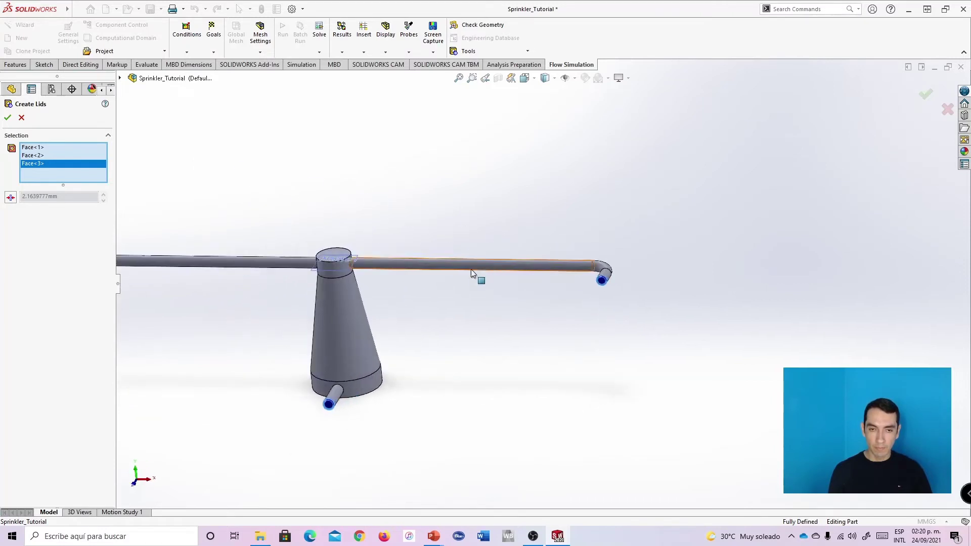
{"action": "scroll", "coordinate": [475, 275], "scroll_direction": "down", "scroll_amount": 5}
{"action": "scroll", "coordinate": [506, 278], "scroll_direction": "up", "scroll_amount": 6}
{"action": "middle_click_drag", "start_coordinate": [660, 266], "coordinate": [650, 293]}
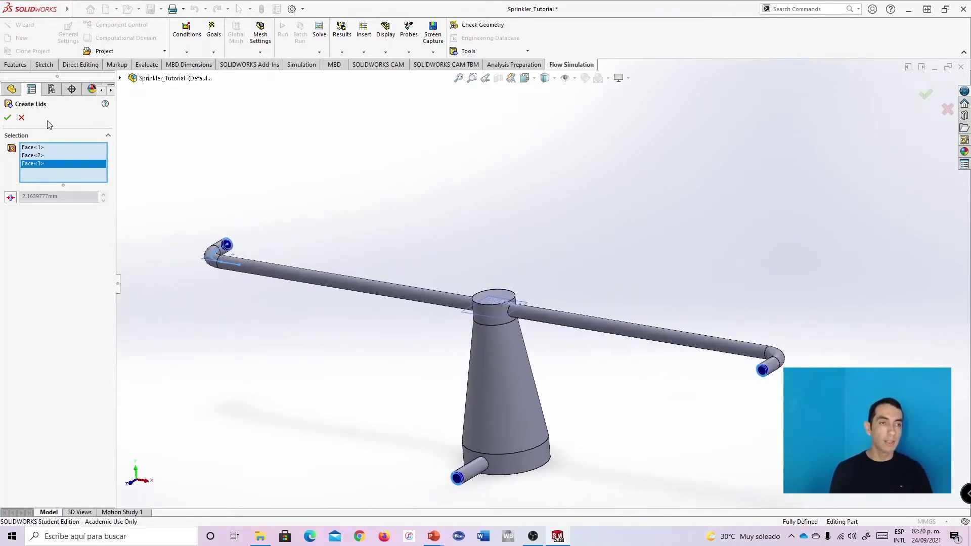
{"action": "left_click", "coordinate": [8, 117]}
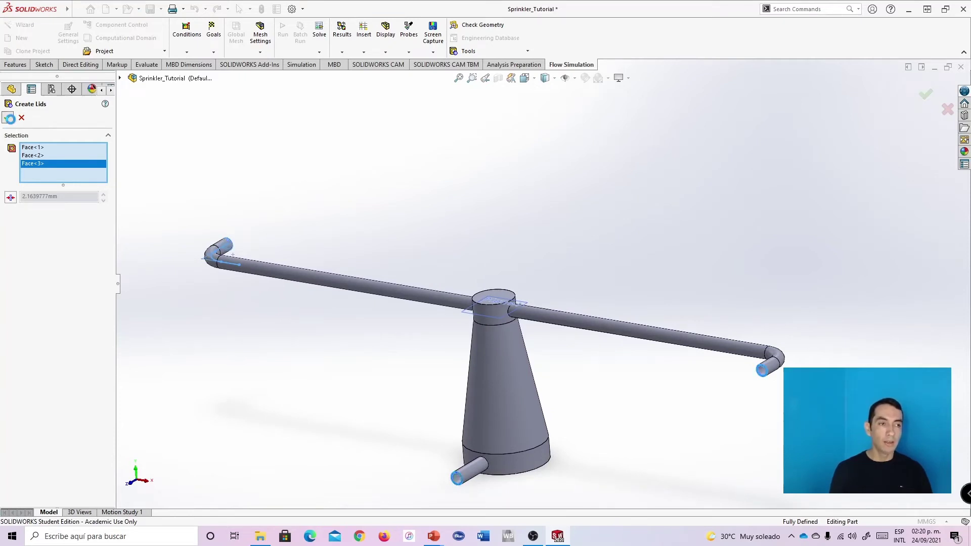
Inspect the lids closing the base inlet pipe and the arm nozzle
{"action": "scroll", "coordinate": [567, 396], "scroll_direction": "down", "scroll_amount": 2}
{"action": "scroll", "coordinate": [514, 334], "scroll_direction": "down", "scroll_amount": 8}
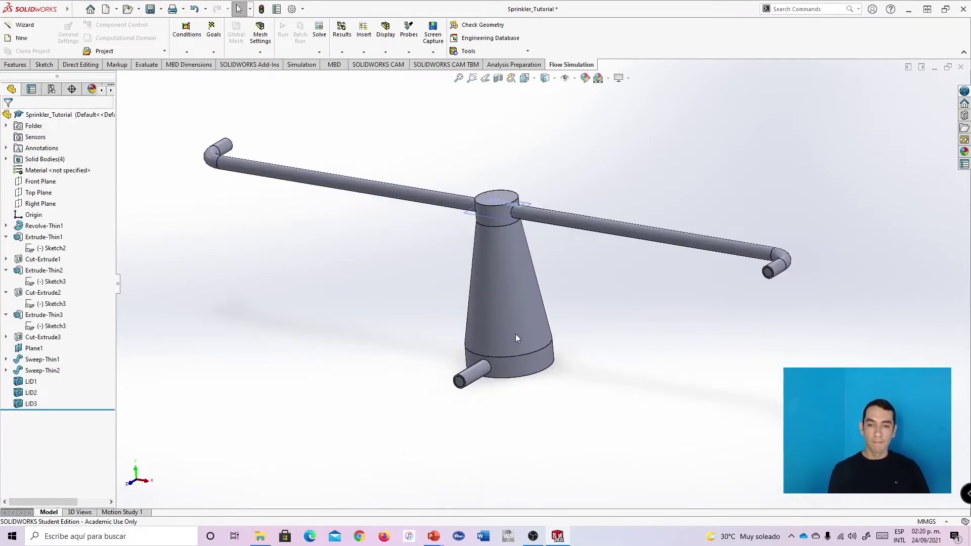
{"action": "scroll", "coordinate": [439, 344], "scroll_direction": "down", "scroll_amount": 8}
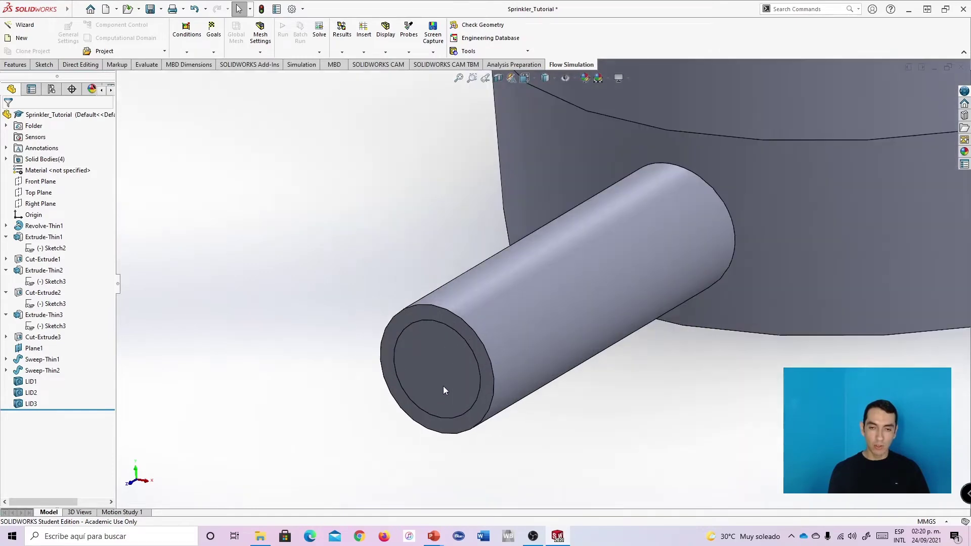
{"action": "scroll", "coordinate": [387, 394], "scroll_direction": "up", "scroll_amount": 10}
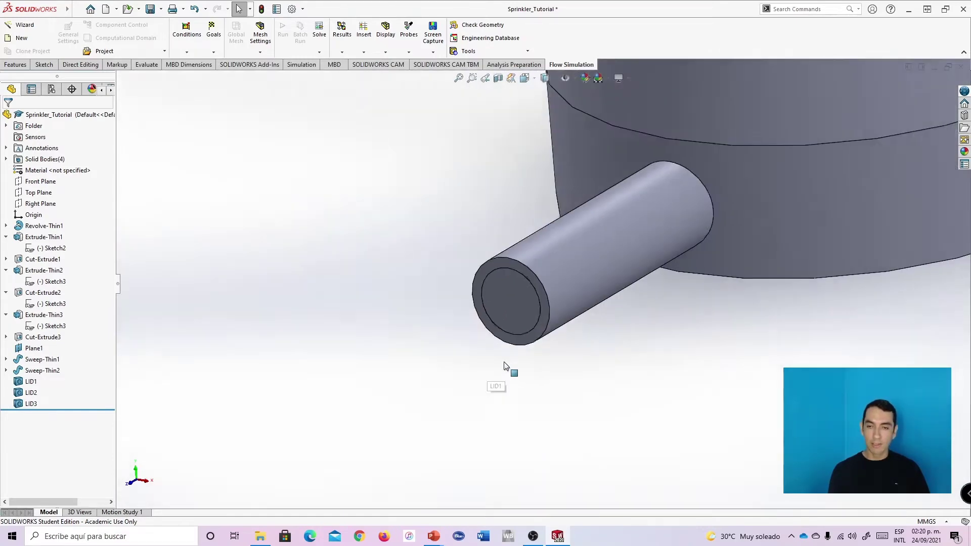
{"action": "scroll", "coordinate": [624, 187], "scroll_direction": "down", "scroll_amount": 6}
{"action": "scroll", "coordinate": [666, 229], "scroll_direction": "up", "scroll_amount": 6}
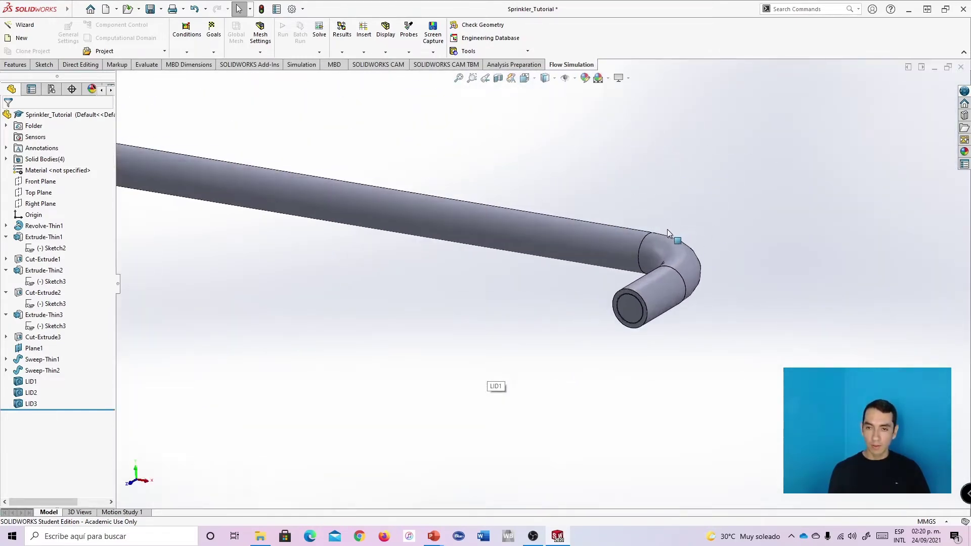
Examine the lidded arm nozzle from below and the complete sprinkler with all its openings closed
{"action": "middle_click_drag", "start_coordinate": [411, 251], "coordinate": [464, 316]}
{"action": "scroll", "coordinate": [585, 320], "scroll_direction": "down", "scroll_amount": 6}
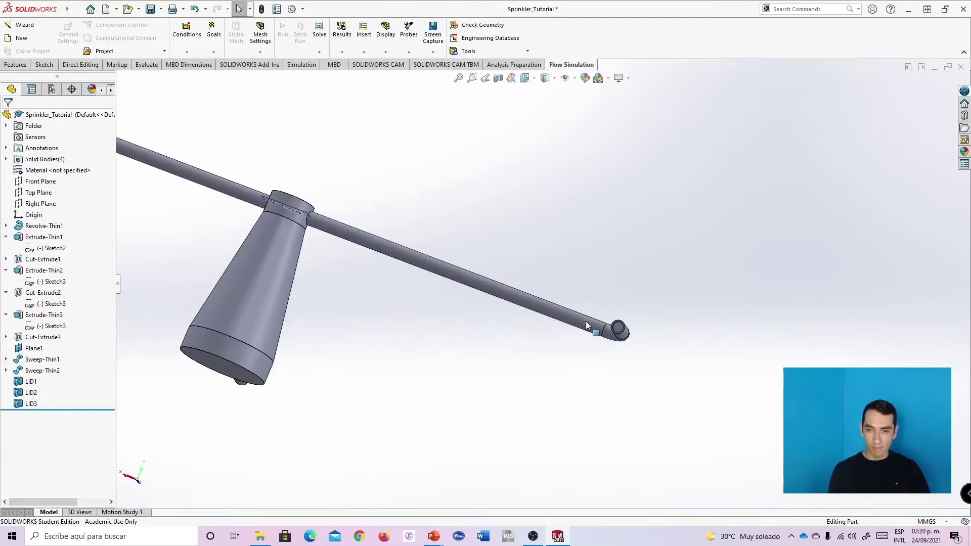
{"action": "scroll", "coordinate": [566, 315], "scroll_direction": "up", "scroll_amount": 8}
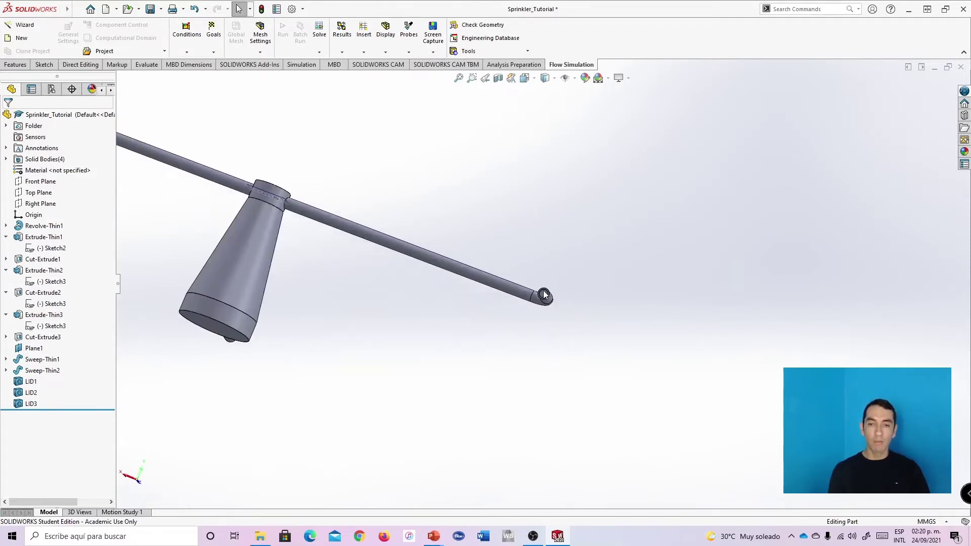
{"action": "middle_click_drag", "start_coordinate": [434, 220], "coordinate": [455, 264]}
{"action": "scroll", "coordinate": [465, 248], "scroll_direction": "down", "scroll_amount": 5}
{"action": "scroll", "coordinate": [551, 253], "scroll_direction": "up", "scroll_amount": 2}
{"action": "middle_click_drag", "start_coordinate": [748, 280], "coordinate": [705, 258]}
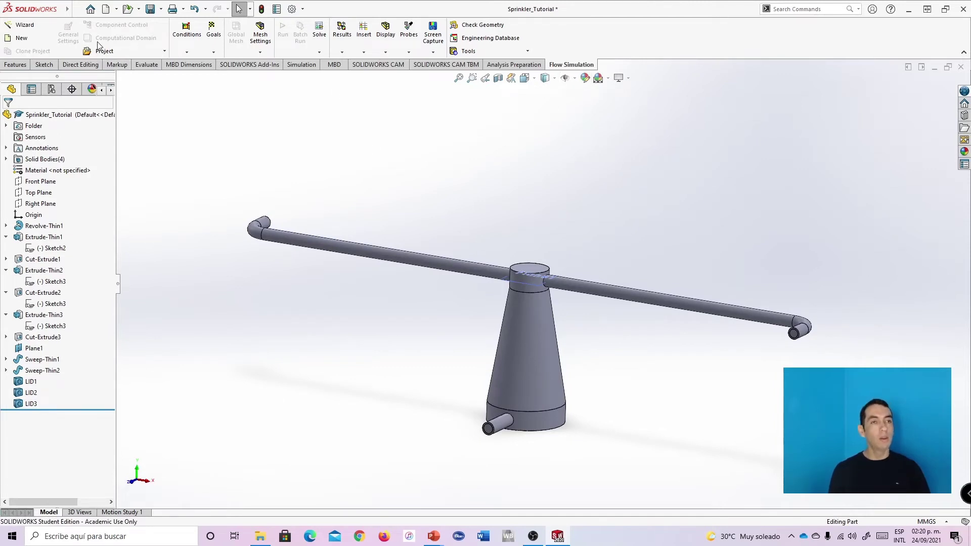
Start a new flow project with the Wizard, name it Sprinkler, and add it to the current Default configuration without comments
{"action": "left_click", "coordinate": [31, 31]}
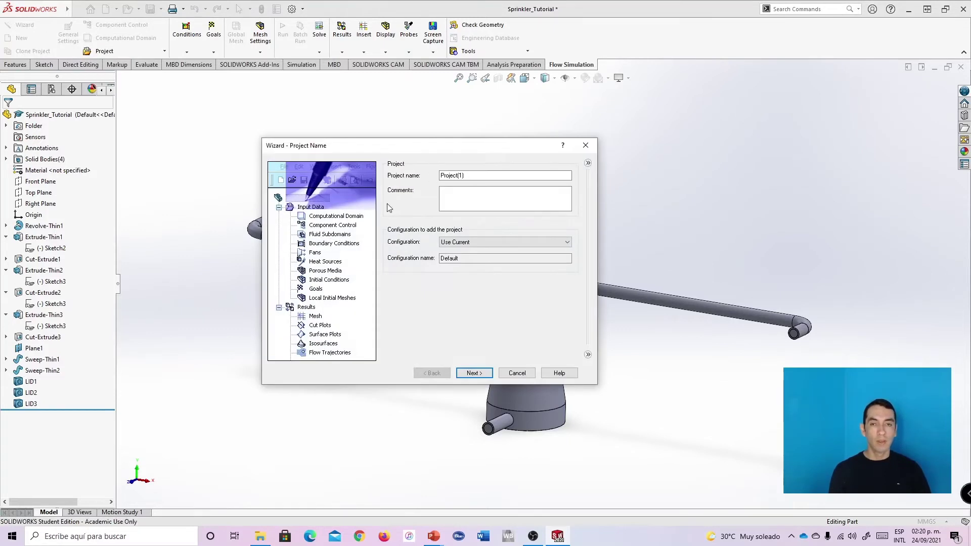
{"action": "double_click", "coordinate": [452, 175]}
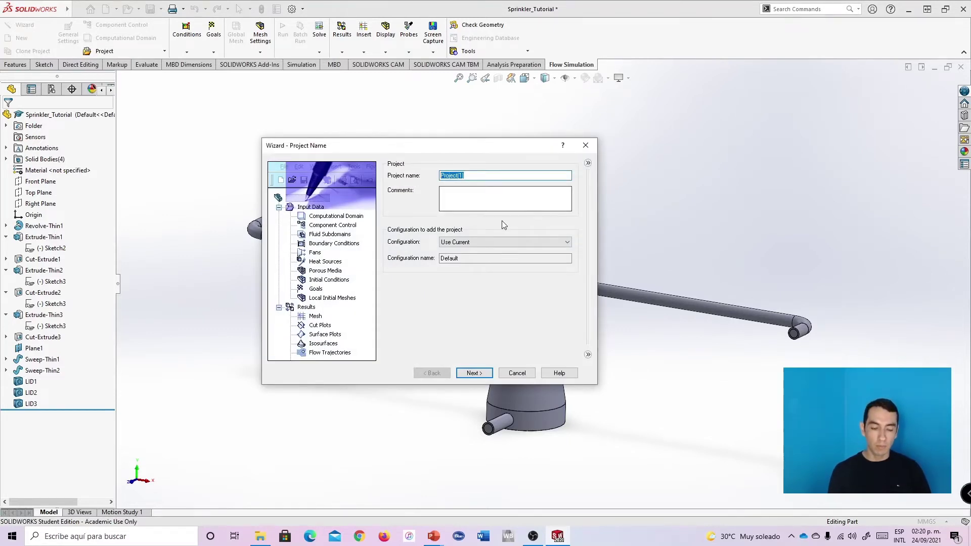
{"action": "type", "text": "Sprinkler"}
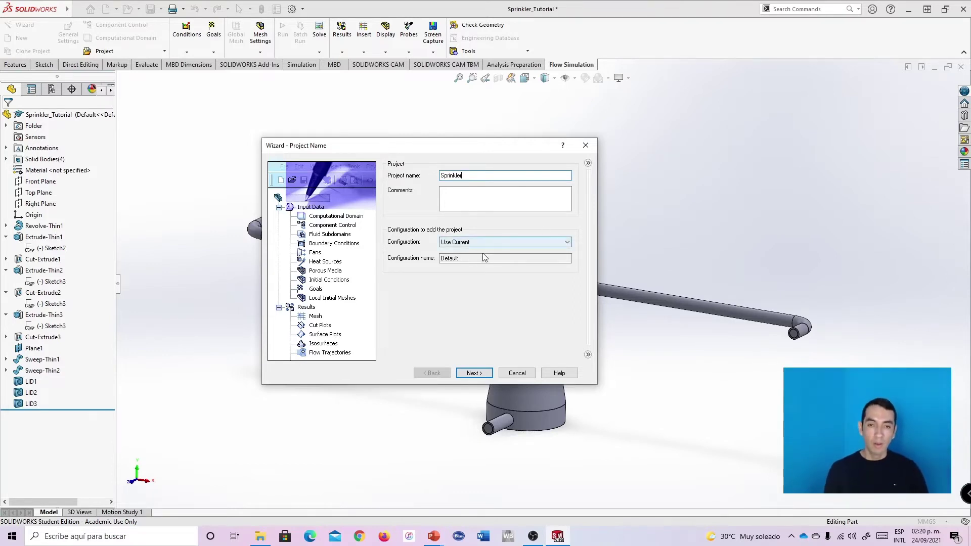
{"action": "left_click", "coordinate": [459, 194]}
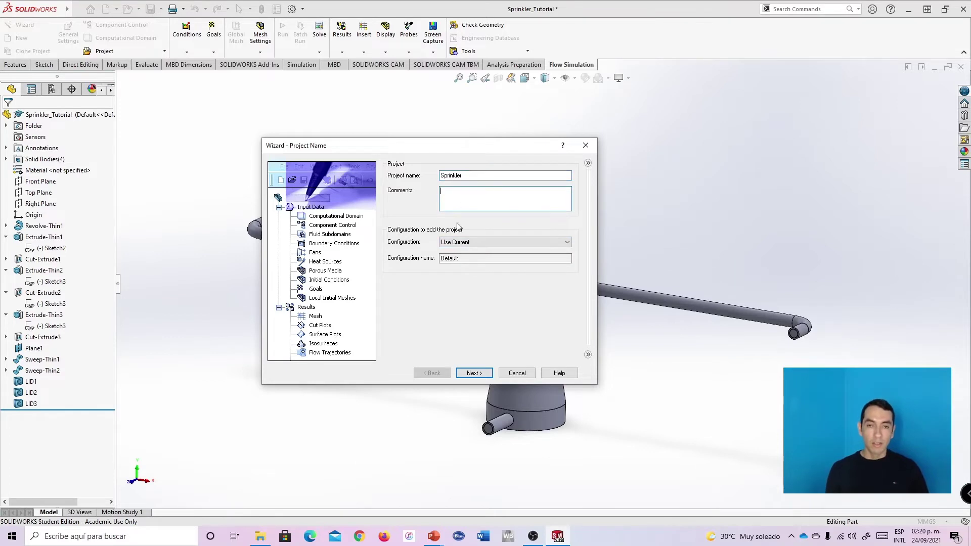
{"action": "left_click", "coordinate": [476, 373]}
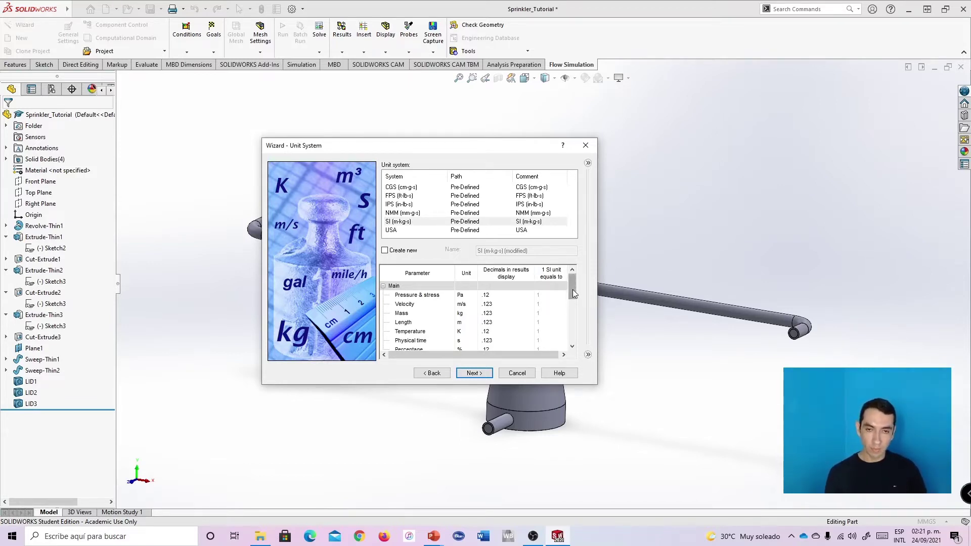
Review the unit parameters and accept the SI (m-kg-s) unit system for the project
{"action": "mouse_move", "coordinate": [573, 285]}
{"action": "left_mouse_down"}
{"action": "mouse_move", "coordinate": [574, 328]}
{"action": "mouse_move", "coordinate": [581, 289]}
{"action": "left_mouse_up"}
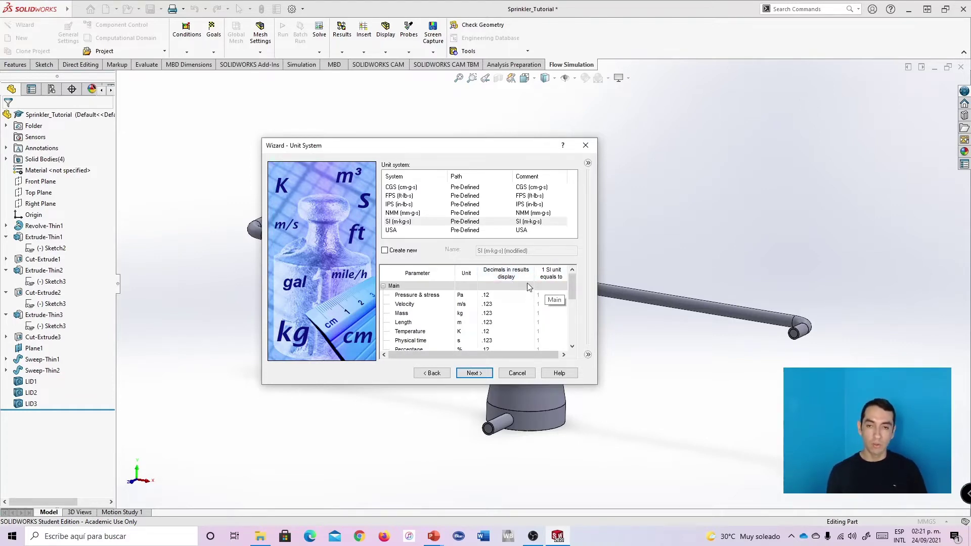
{"action": "mouse_move", "coordinate": [572, 283]}
{"action": "left_mouse_down"}
{"action": "mouse_move", "coordinate": [574, 328]}
{"action": "mouse_move", "coordinate": [584, 285]}
{"action": "left_mouse_up"}
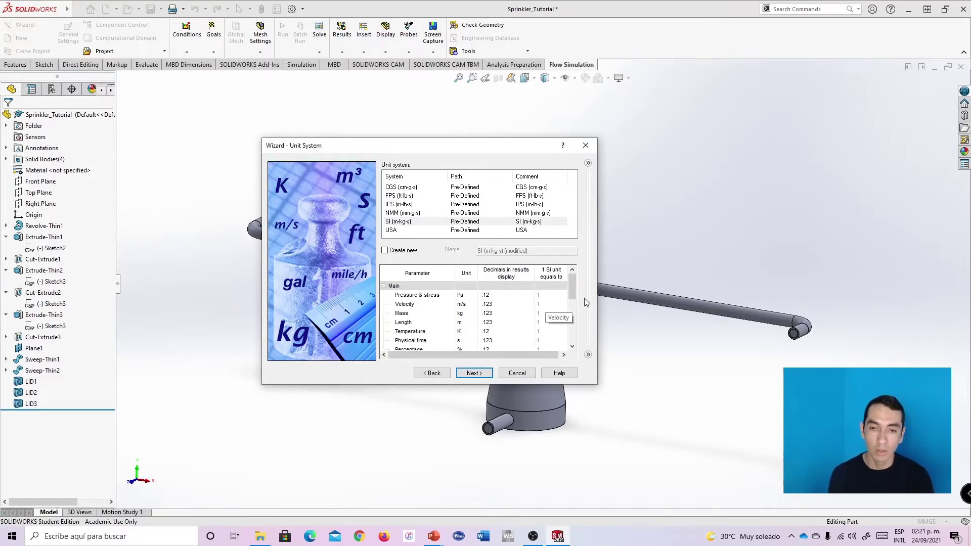
{"action": "left_click", "coordinate": [473, 374]}
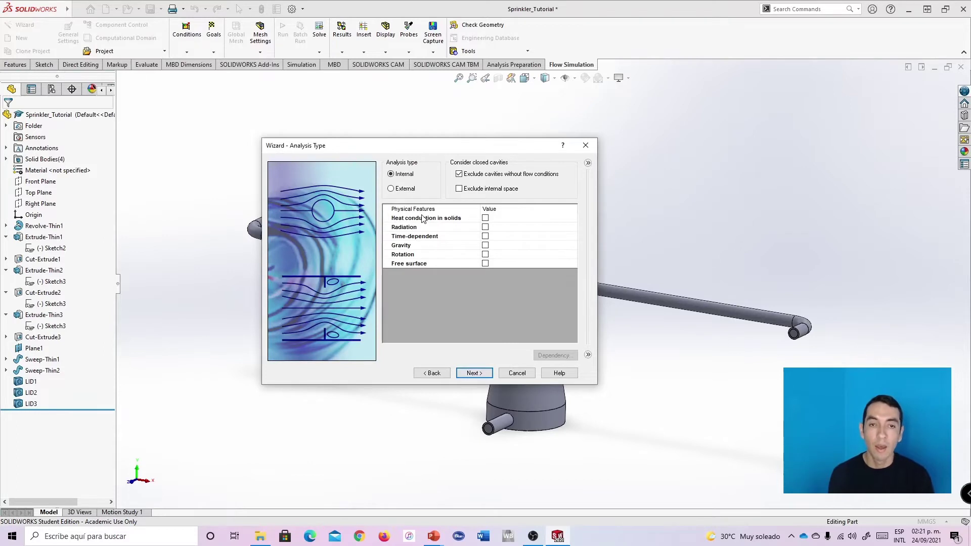
Keep the analysis internal and enable gravity with a Y component of -9.81 m/s^2 and a Z component of 0 m/s^2
{"action": "left_click_drag", "start_coordinate": [435, 144], "coordinate": [464, 136]}
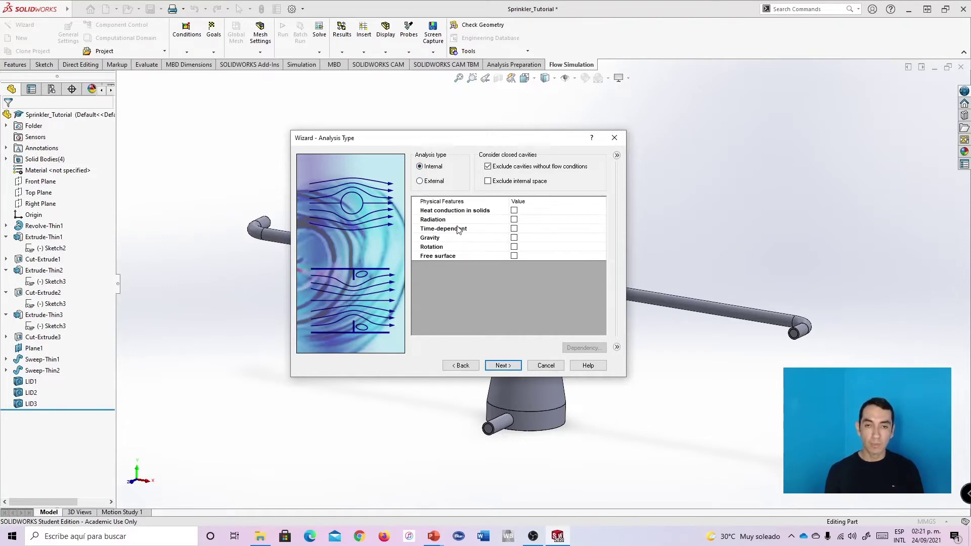
{"action": "left_click", "coordinate": [514, 238]}
{"action": "left_click", "coordinate": [524, 266]}
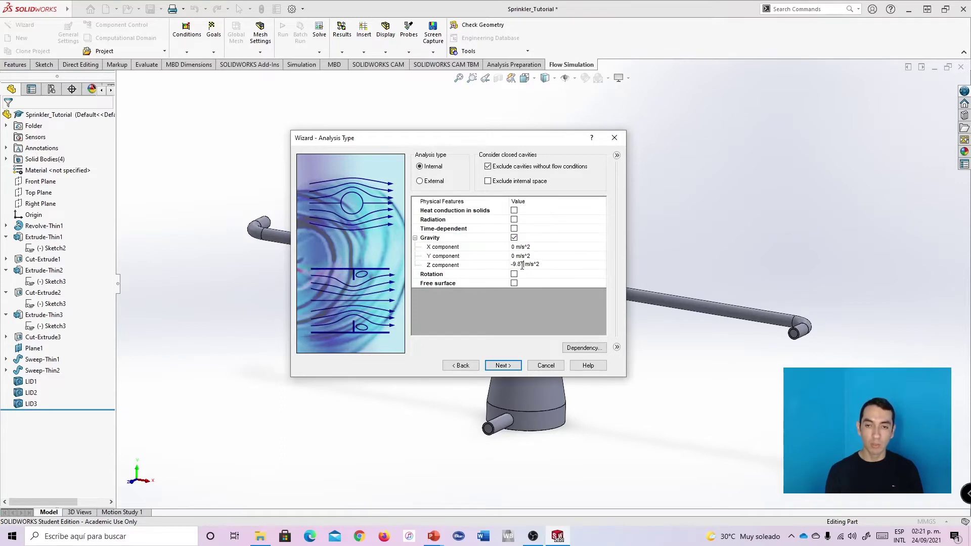
{"action": "left_click", "coordinate": [525, 256]}
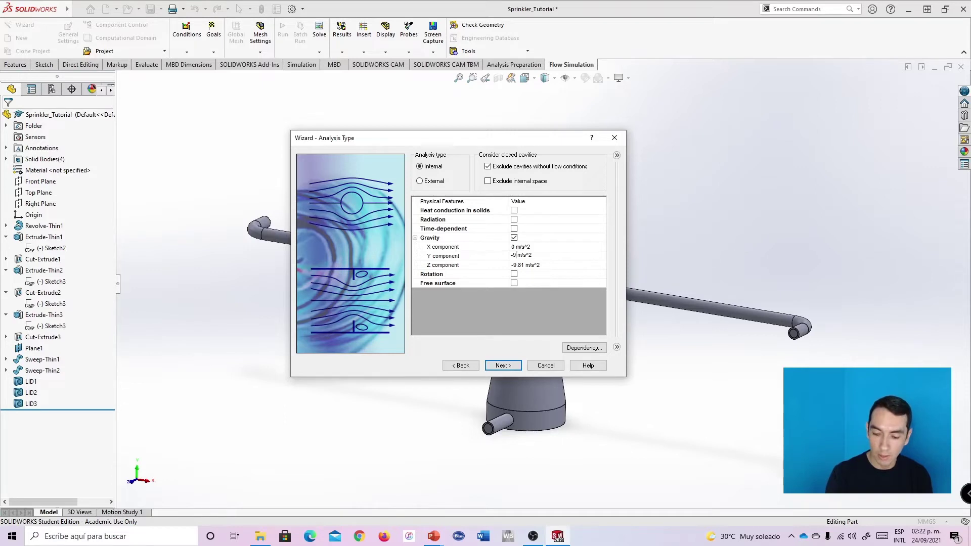
{"action": "type", "text": ".81"}
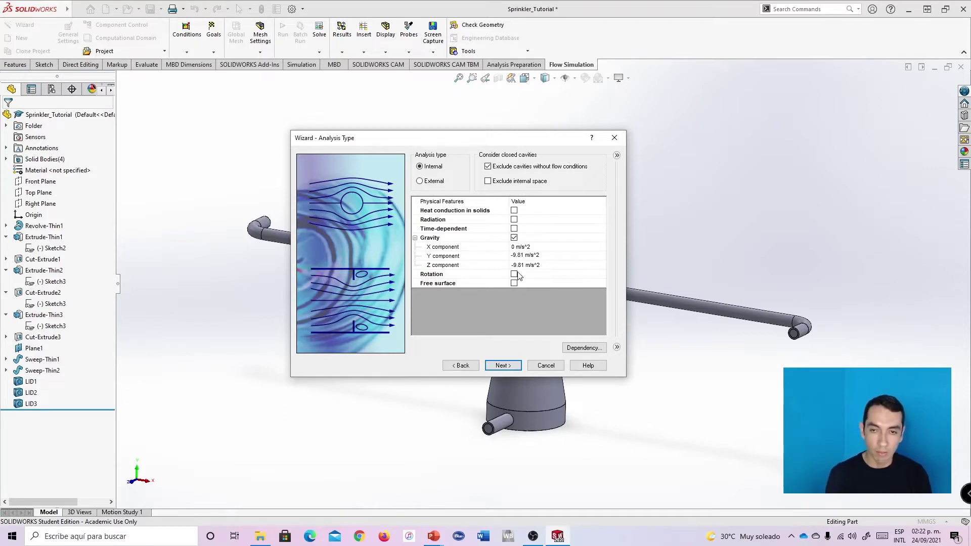
{"action": "left_click", "coordinate": [521, 265]}
{"action": "double_click", "coordinate": [519, 264]}
{"action": "type", "text": "0"}
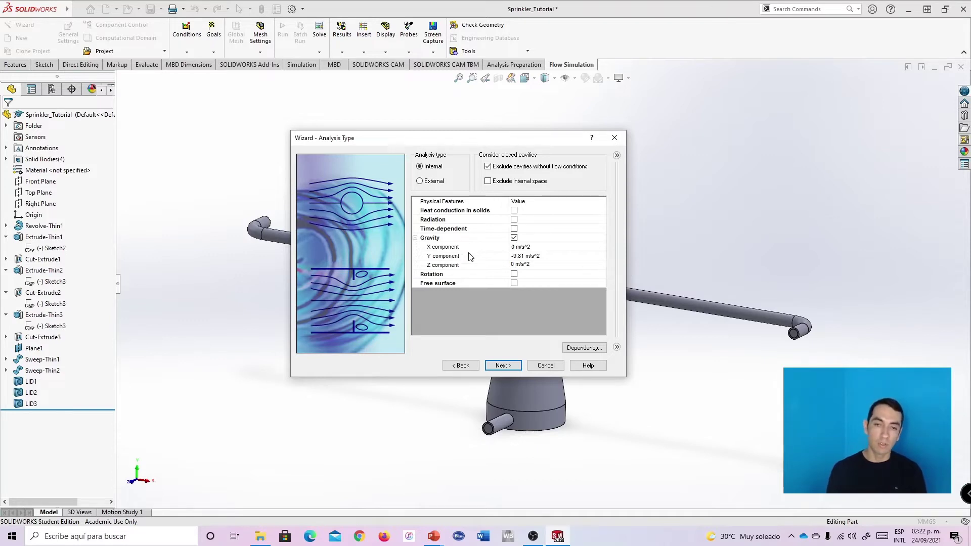
{"action": "left_click_drag", "start_coordinate": [497, 143], "coordinate": [490, 136]}
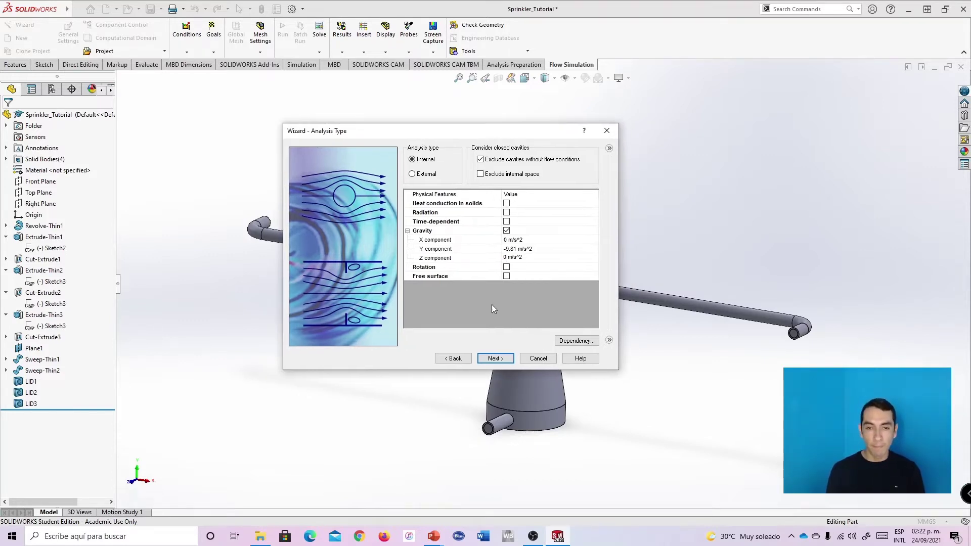
{"action": "left_click", "coordinate": [494, 358]}
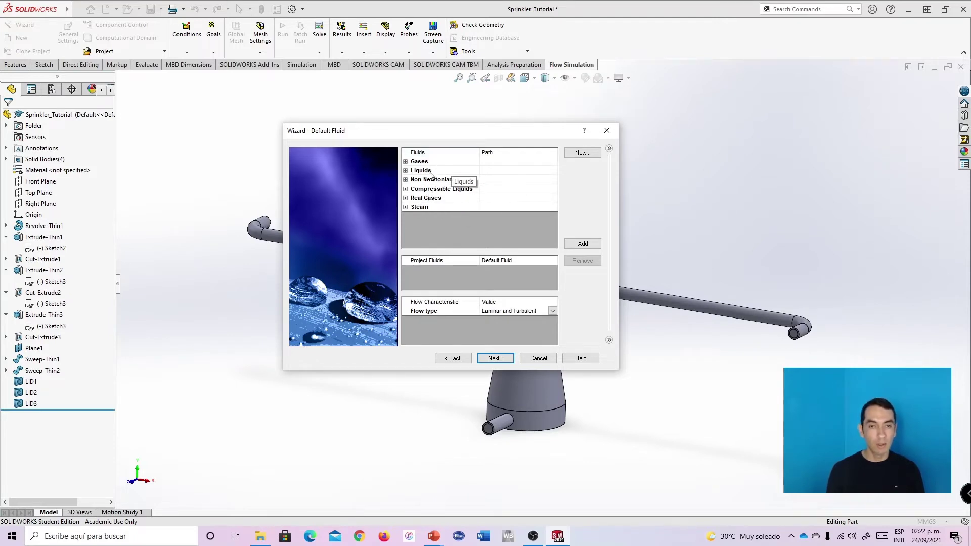
Add Water from the pre-defined liquids as the project's default fluid
{"action": "left_click", "coordinate": [405, 171]}
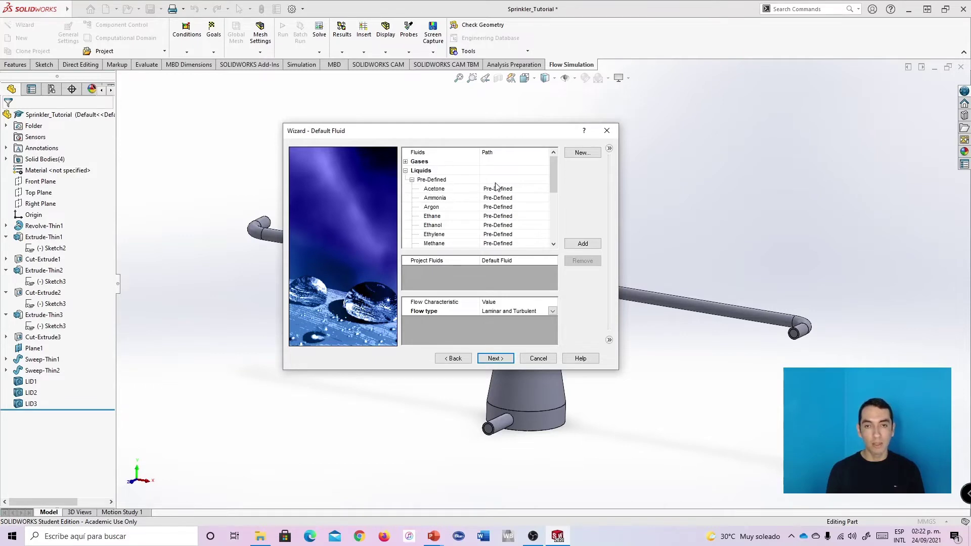
{"action": "left_click_drag", "start_coordinate": [551, 174], "coordinate": [553, 222]}
{"action": "left_click", "coordinate": [440, 206]}
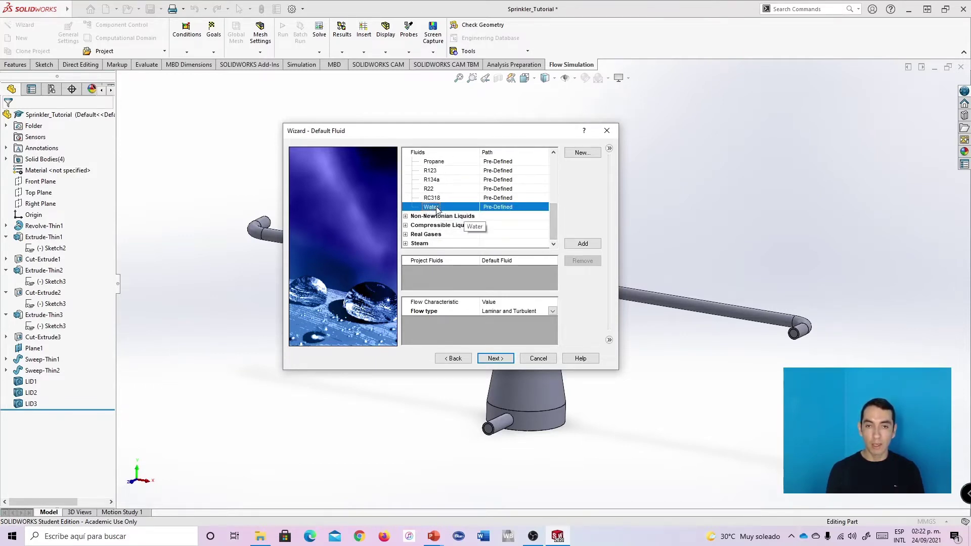
{"action": "left_click", "coordinate": [586, 245]}
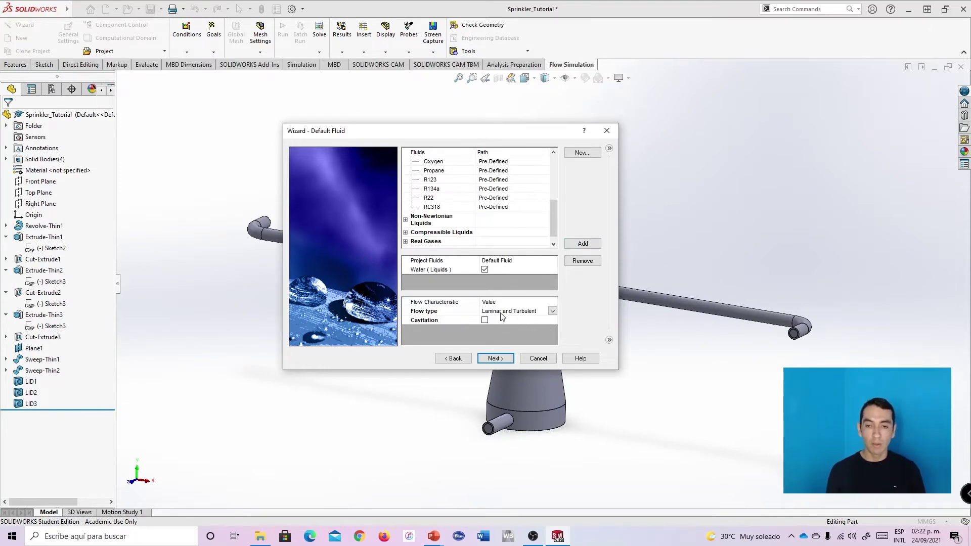
Keep the flow type as Laminar and Turbulent, leave cavitation off, and accept the fluid settings
{"action": "left_click", "coordinate": [553, 313]}
{"action": "left_click", "coordinate": [553, 312]}
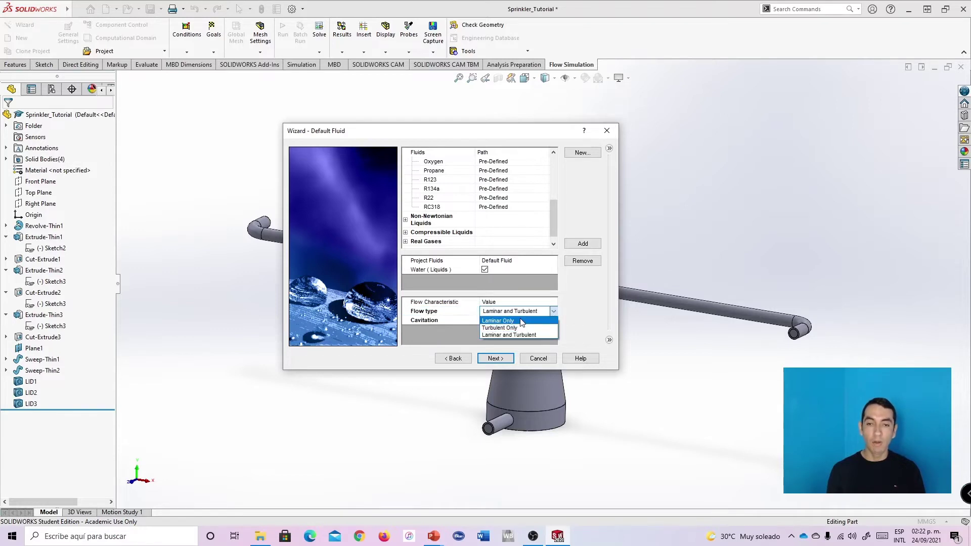
{"action": "left_click", "coordinate": [492, 336]}
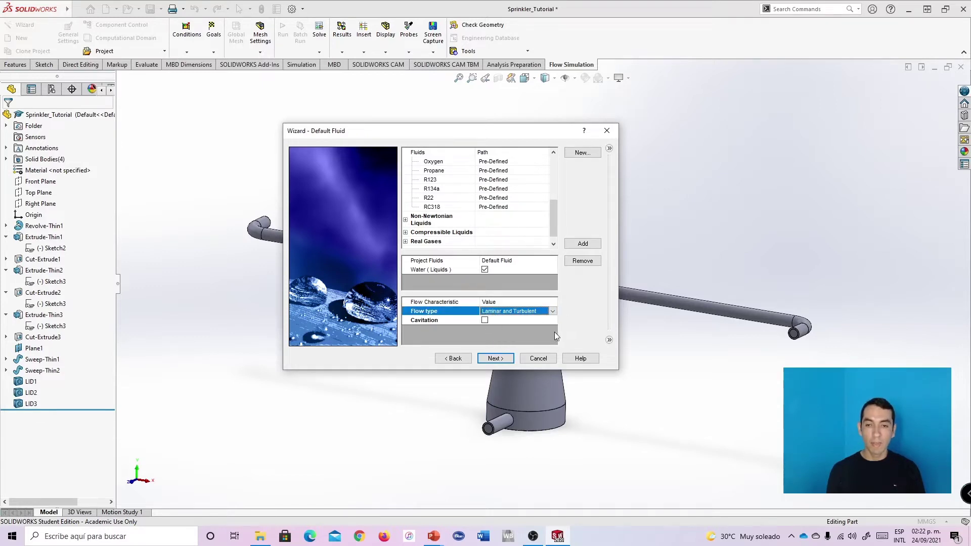
{"action": "left_click", "coordinate": [493, 359]}
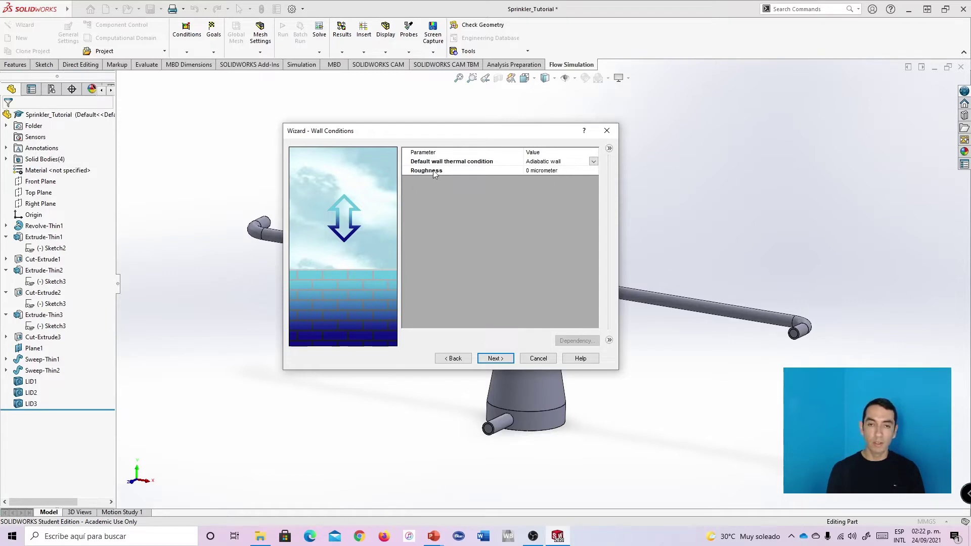
Accept the default adiabatic wall with 0 micrometer roughness and the default initial conditions, and finish the project setup
{"action": "left_click_drag", "start_coordinate": [553, 130], "coordinate": [552, 115]}
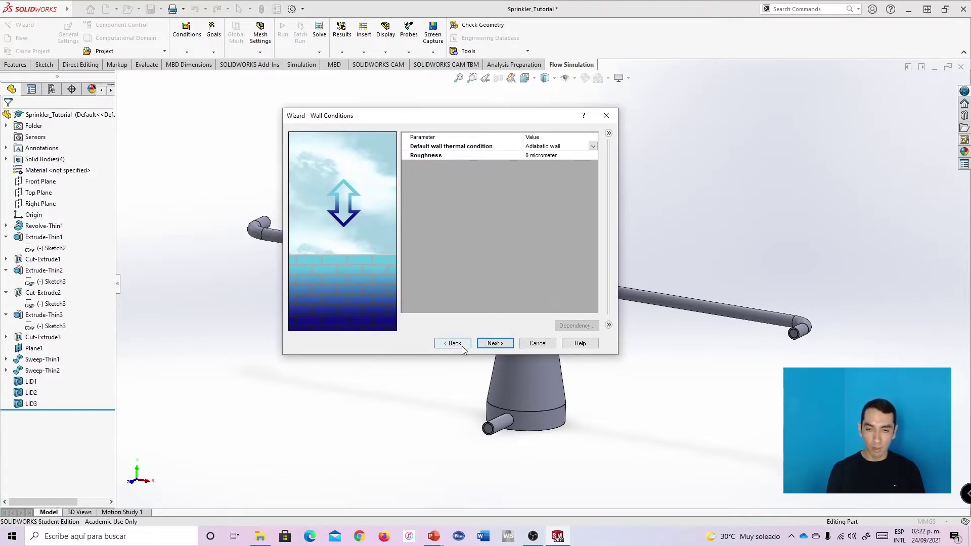
{"action": "left_click", "coordinate": [494, 347]}
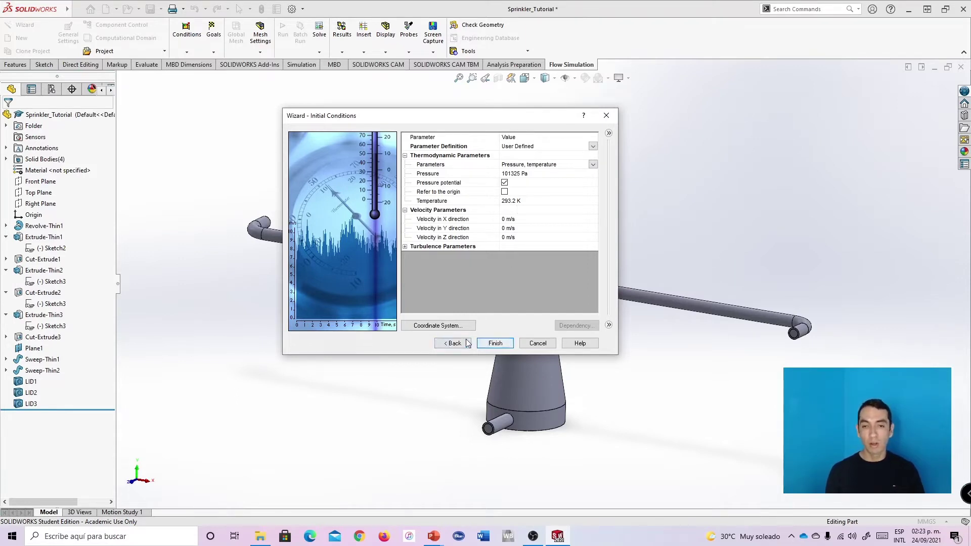
{"action": "left_click", "coordinate": [495, 344]}
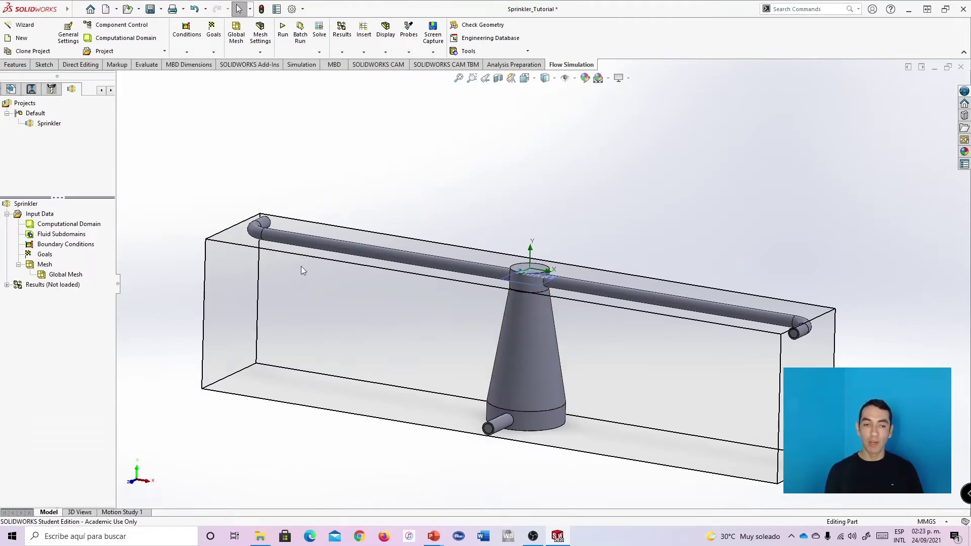
Hide the computational domain box around the sprinkler and show it again
{"action": "scroll", "coordinate": [747, 391], "scroll_direction": "down", "scroll_amount": 3}
{"action": "scroll", "coordinate": [418, 246], "scroll_direction": "up", "scroll_amount": 5}
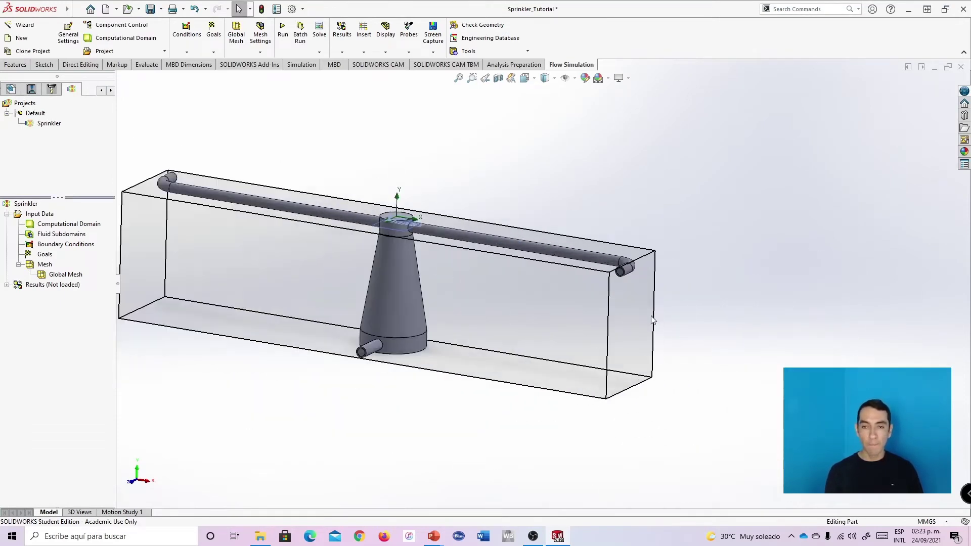
{"action": "middle_click_drag", "start_coordinate": [407, 233], "coordinate": [696, 302]}
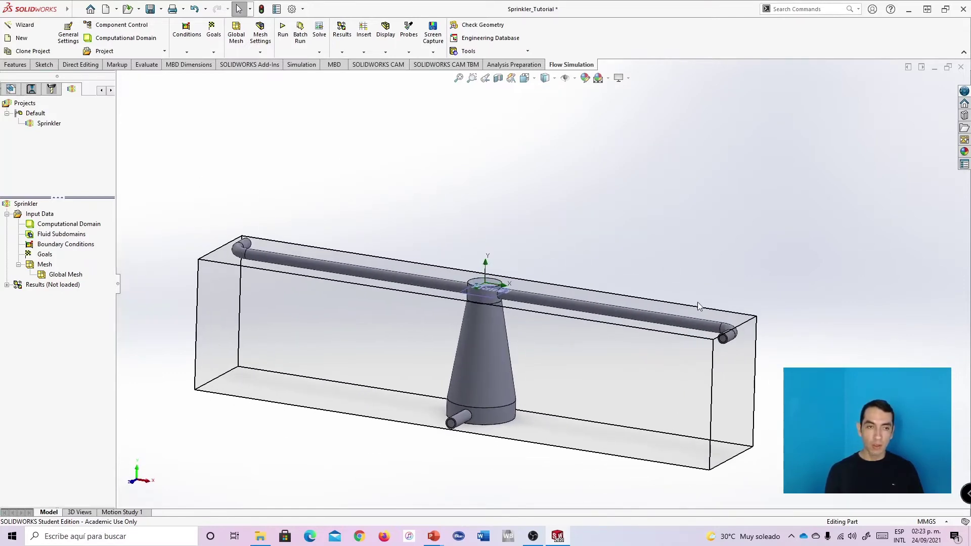
{"action": "right_click", "coordinate": [57, 225]}
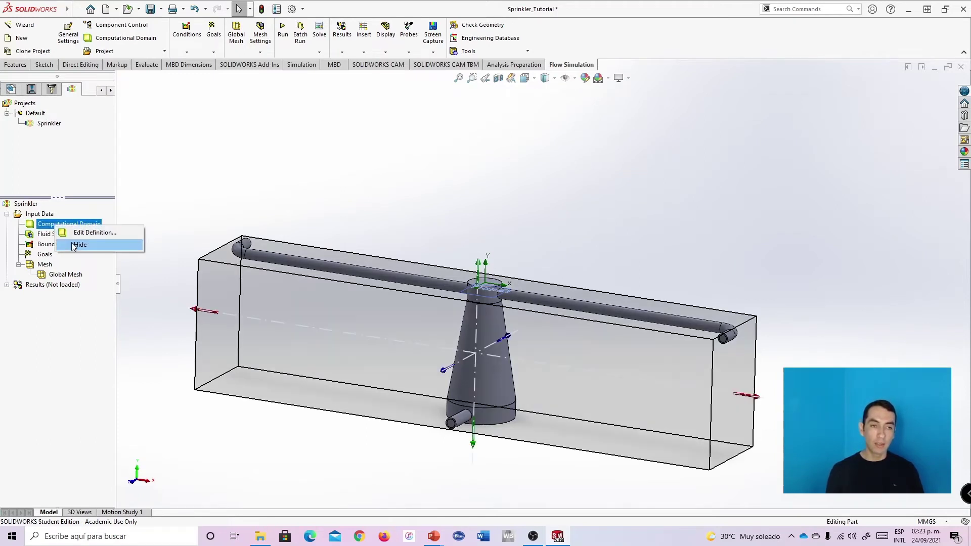
{"action": "left_click", "coordinate": [77, 244]}
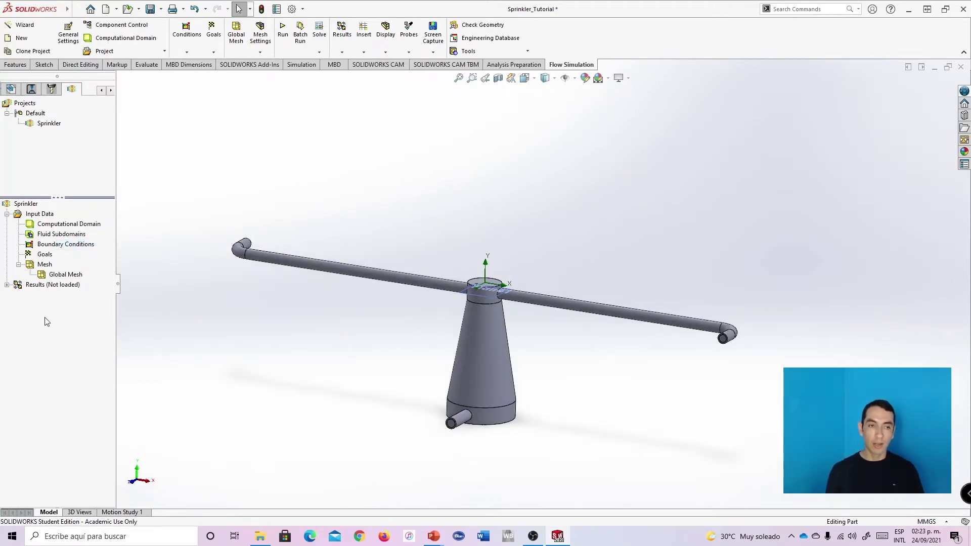
{"action": "right_click", "coordinate": [62, 225]}
{"action": "left_click", "coordinate": [78, 245]}
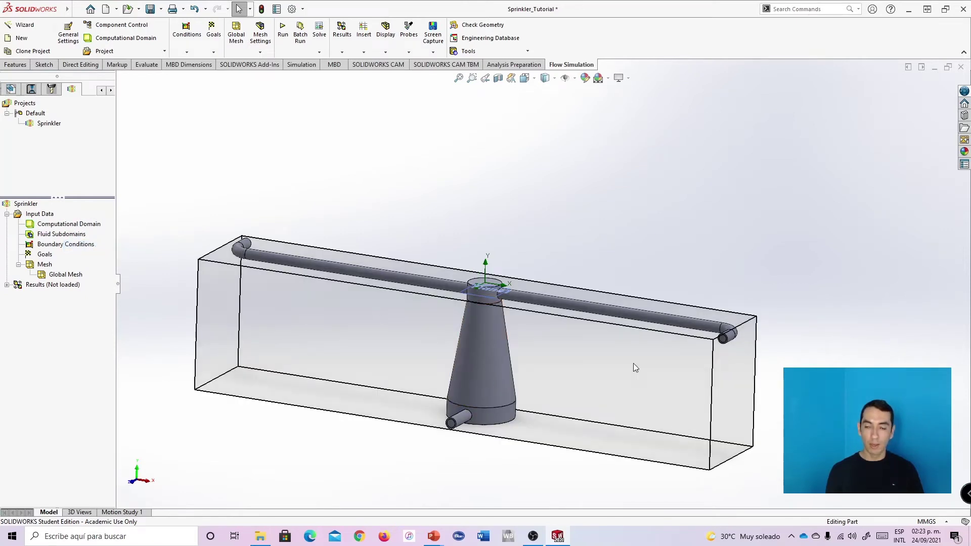
Switch to the PowerPoint slide with the lawn sprinkler problem statement to review its given data
{"action": "scroll", "coordinate": [517, 311], "scroll_direction": "up", "scroll_amount": 3}
{"action": "scroll", "coordinate": [543, 300], "scroll_direction": "down", "scroll_amount": 5}
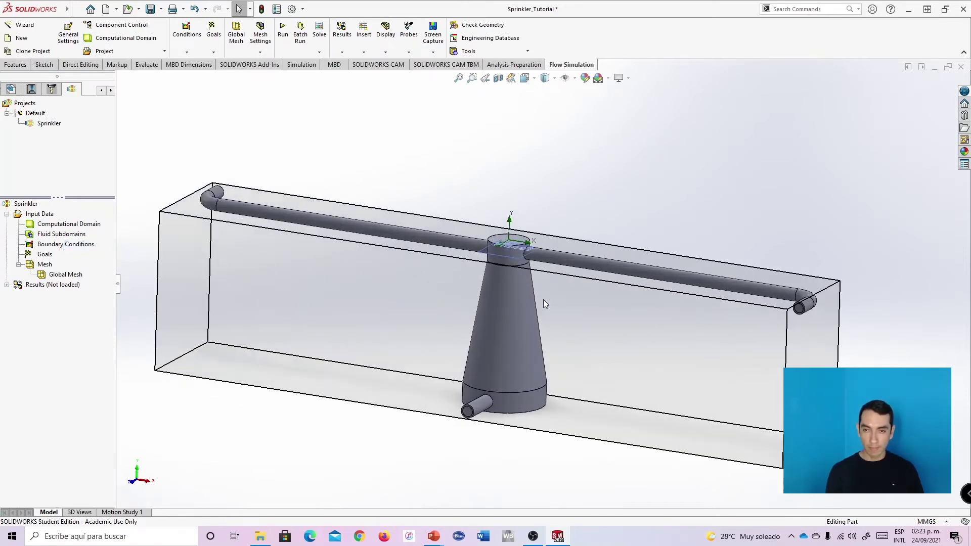
{"action": "scroll", "coordinate": [543, 299], "scroll_direction": "up", "scroll_amount": 3}
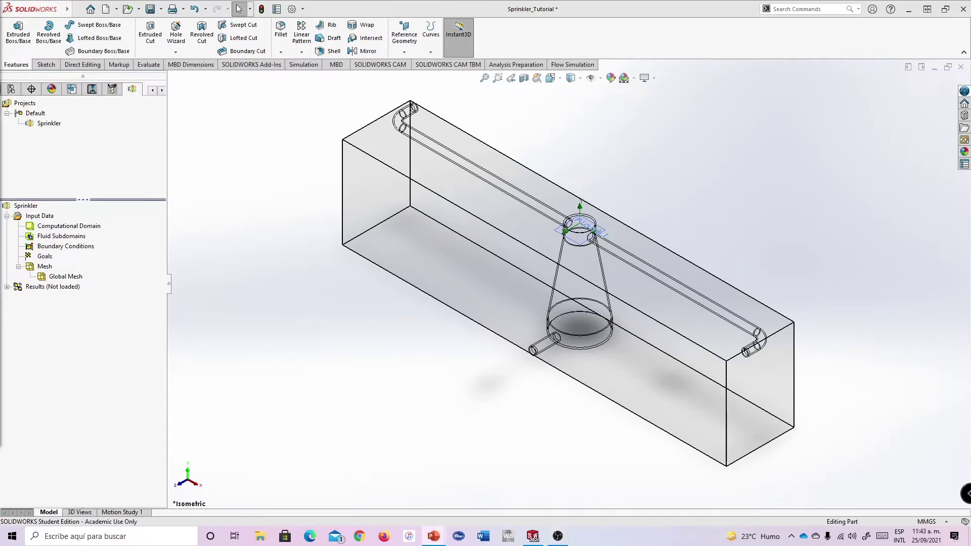
{"action": "key", "text": "alt+Tab"}
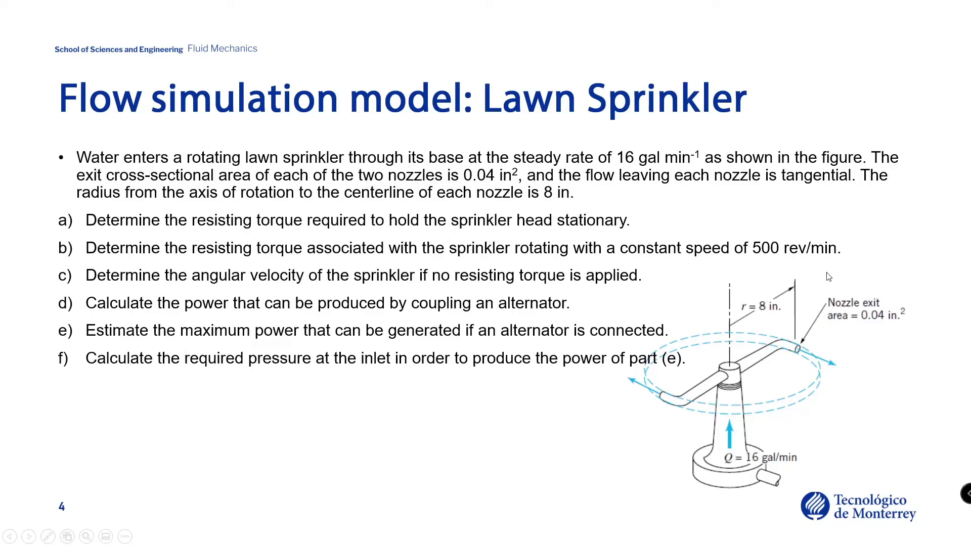
Switch back to SOLIDWORKS and review the Loads&Motion entries in the Sprinkler project's unit system
{"action": "key", "text": "alt+Tab"}
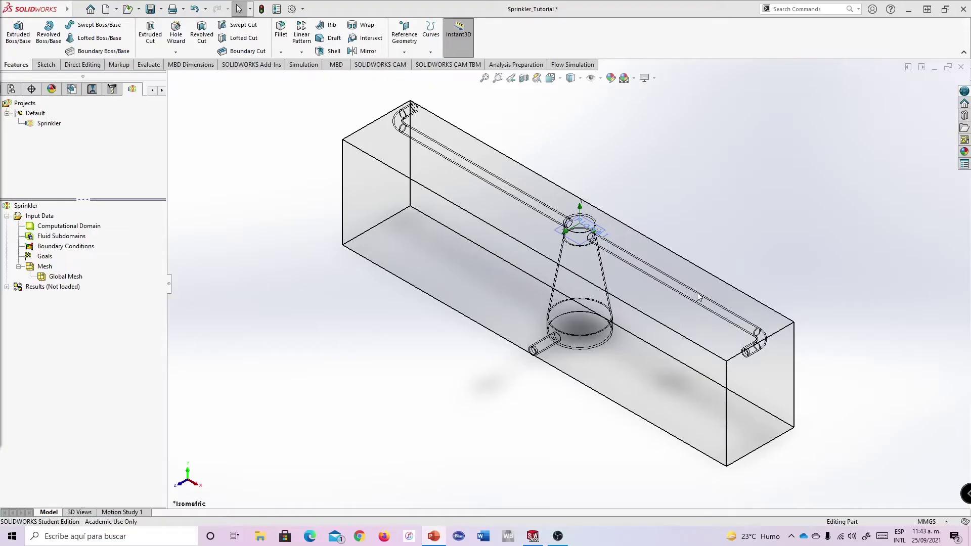
{"action": "right_click", "coordinate": [33, 216]}
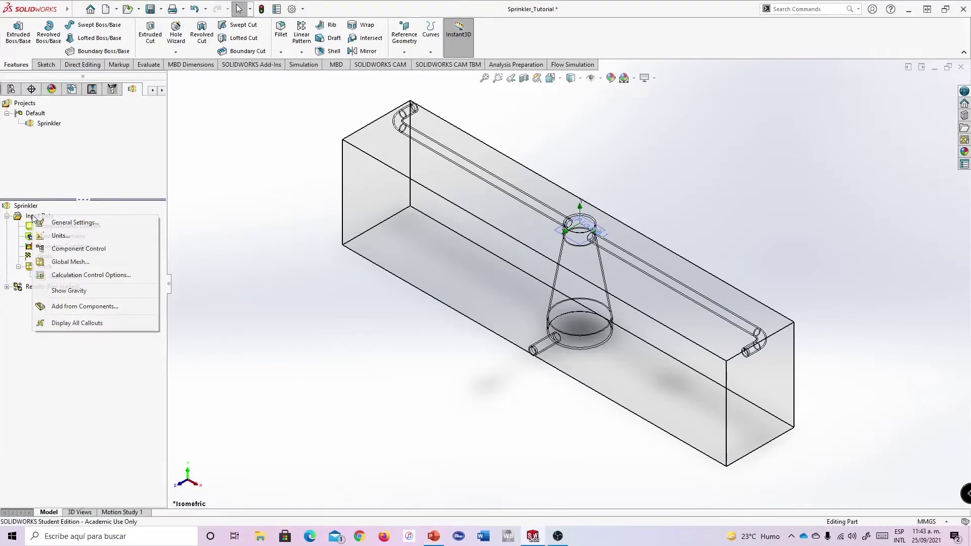
{"action": "left_click", "coordinate": [61, 236]}
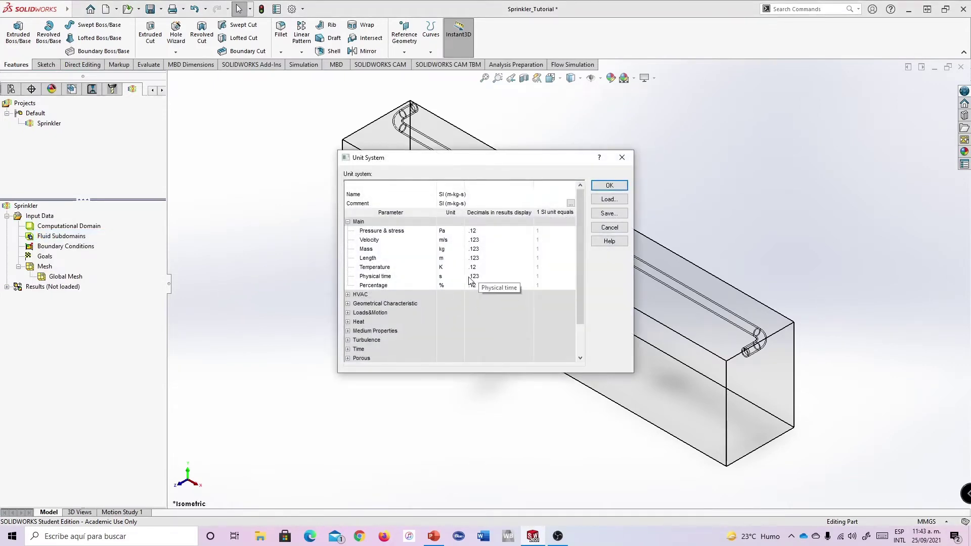
{"action": "left_click_drag", "start_coordinate": [580, 256], "coordinate": [580, 306]}
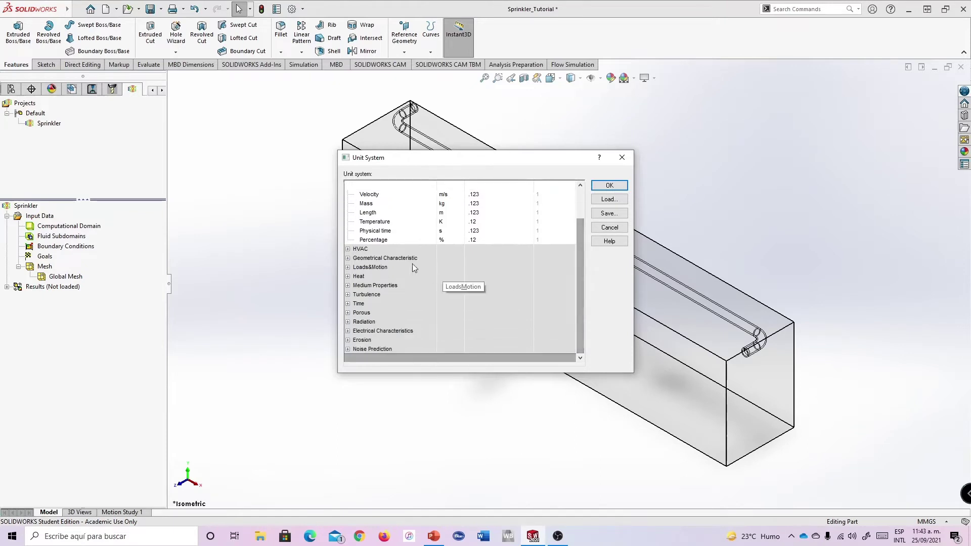
{"action": "left_click", "coordinate": [348, 267]}
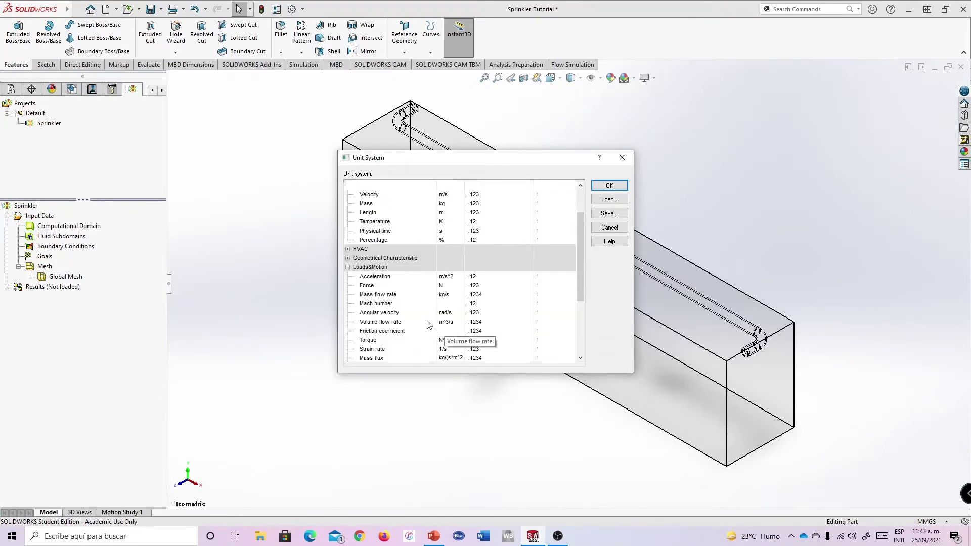
{"action": "left_click", "coordinate": [621, 159]}
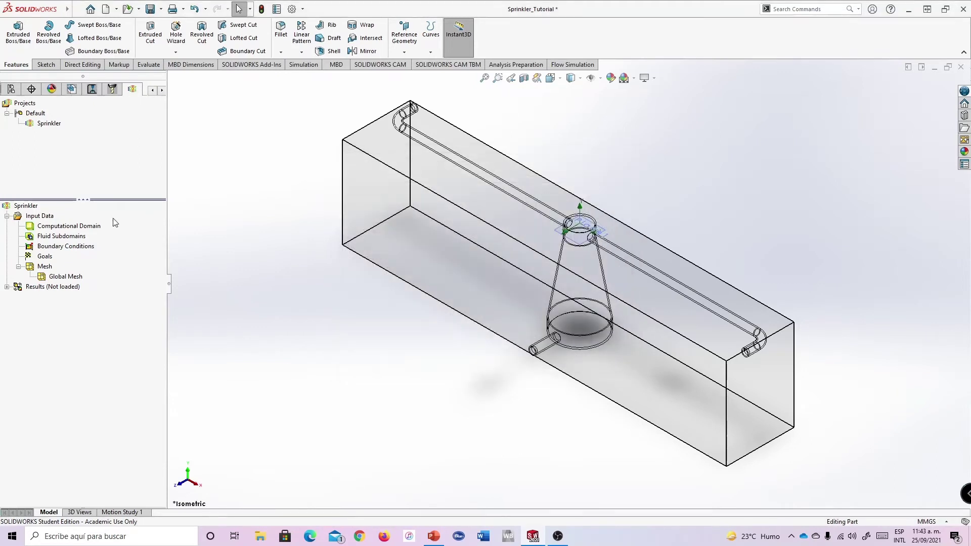
Set the project's angular velocity unit to Rotations Per Minute (RPM) in the Loads&Motion group of the unit system
{"action": "right_click", "coordinate": [31, 219]}
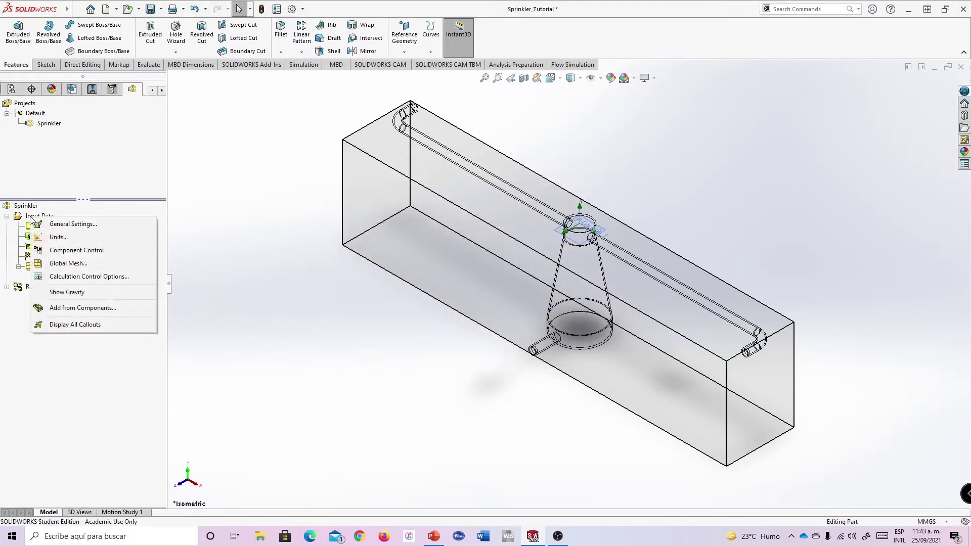
{"action": "left_click", "coordinate": [59, 237]}
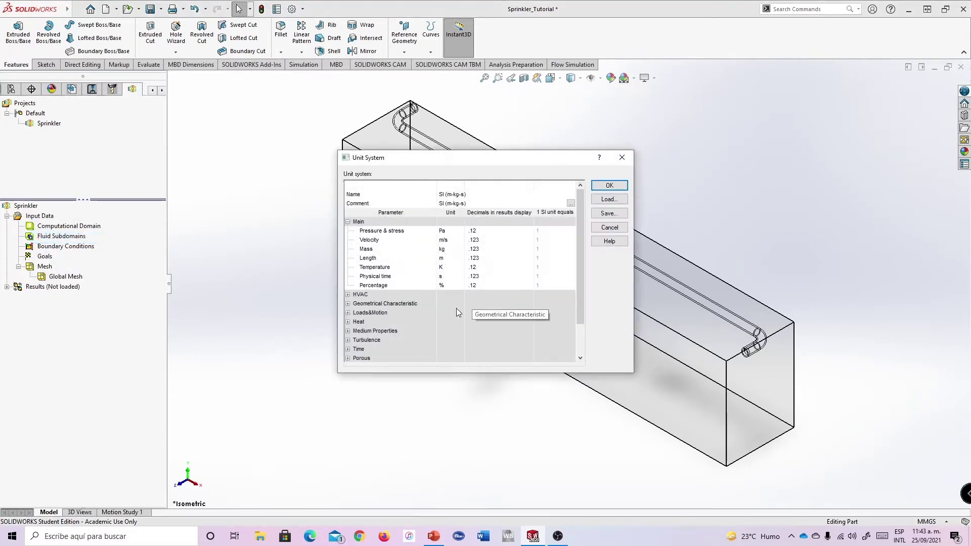
{"action": "scroll", "coordinate": [505, 283], "scroll_direction": "down", "scroll_amount": 2}
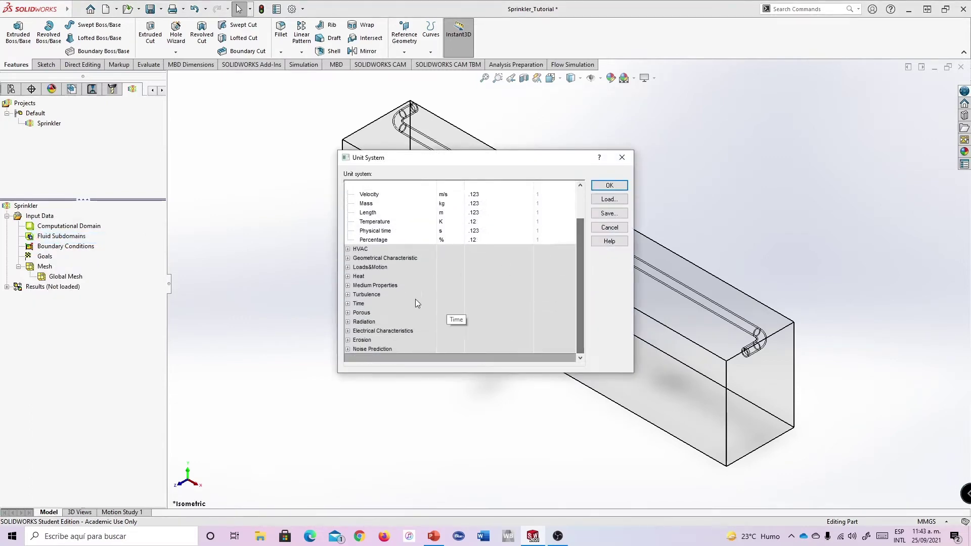
{"action": "left_click", "coordinate": [348, 268]}
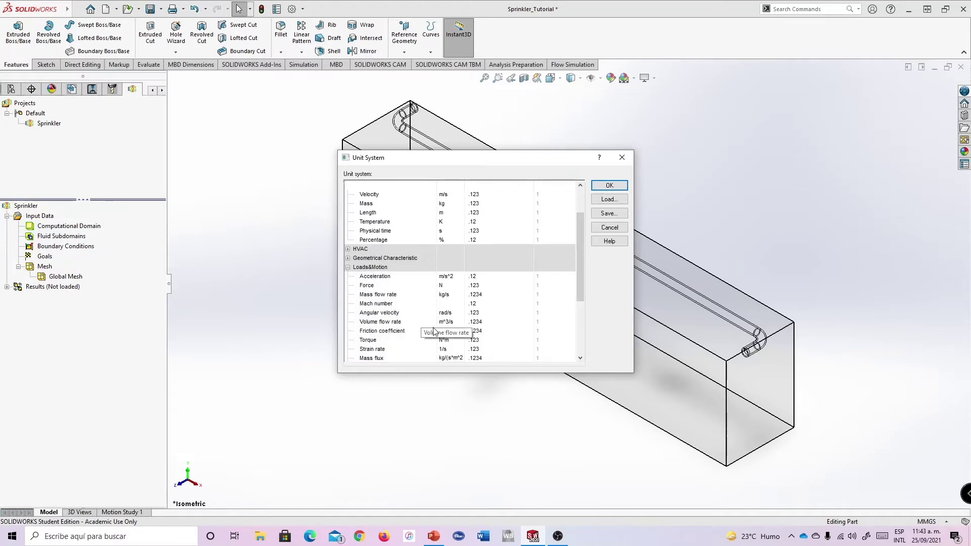
{"action": "scroll", "coordinate": [580, 287], "scroll_direction": "down", "scroll_amount": 2}
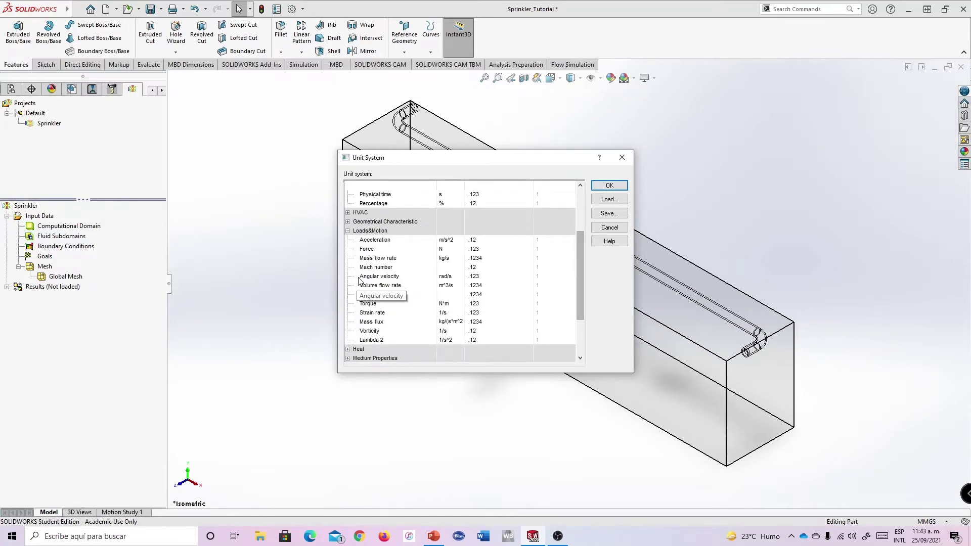
{"action": "left_click", "coordinate": [453, 277]}
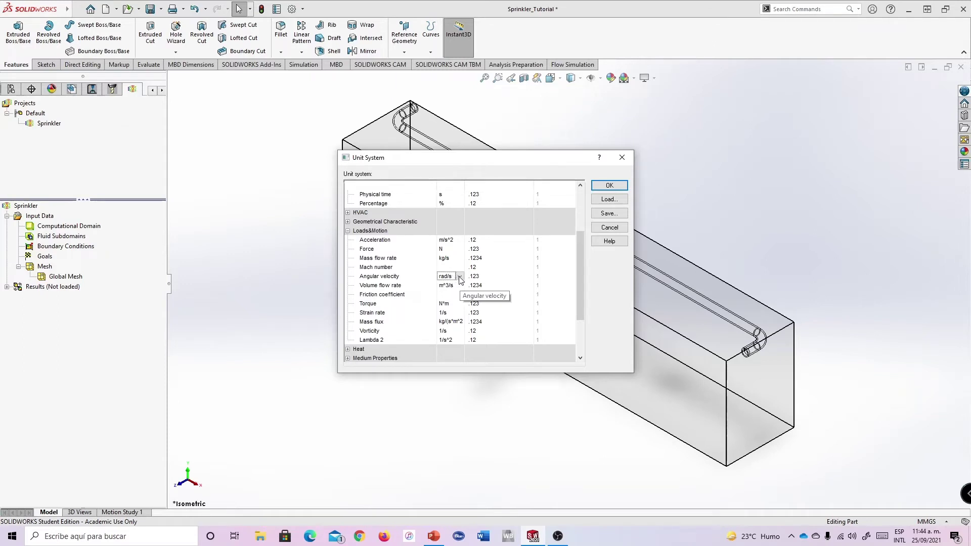
{"action": "left_click", "coordinate": [460, 276]}
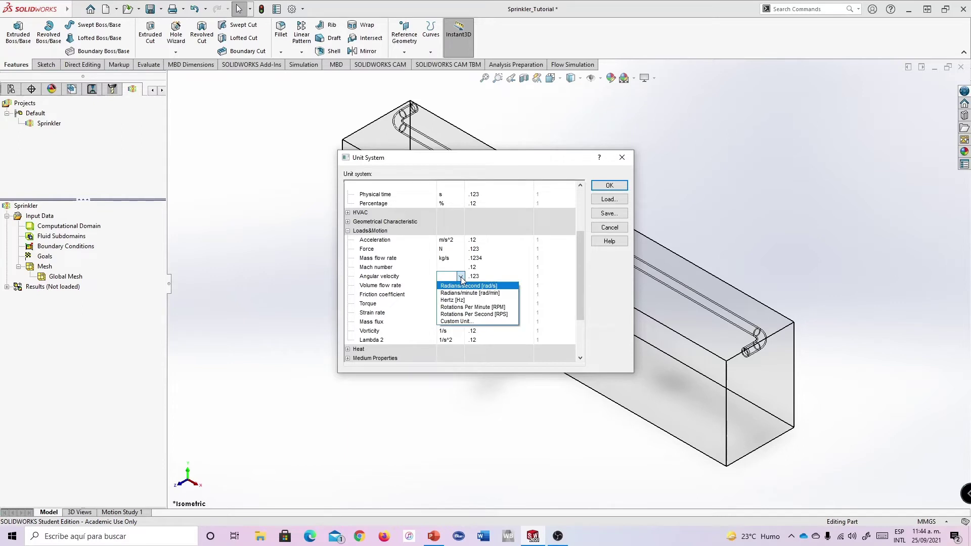
{"action": "left_click", "coordinate": [457, 308]}
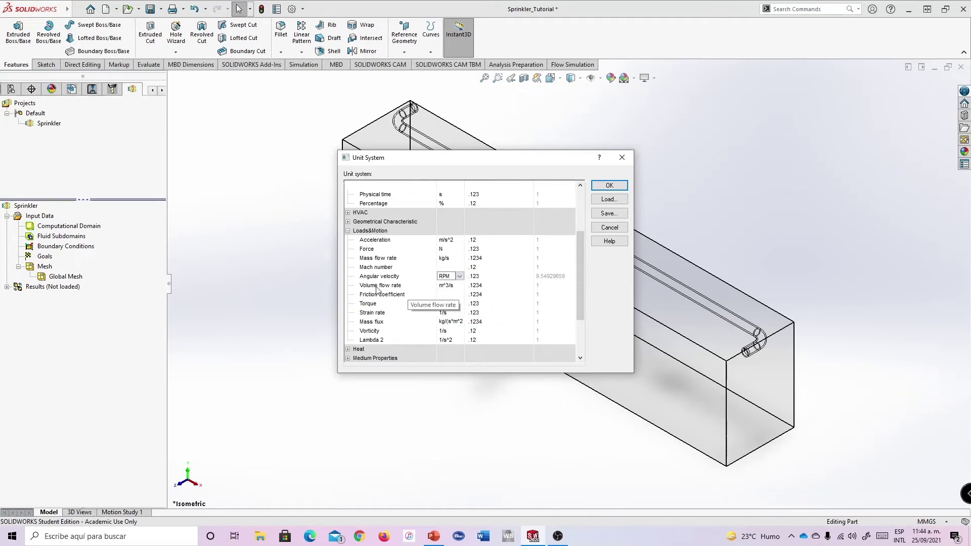
Set the volume flow rate unit to Gallon (US)/minute and accept the unit system
{"action": "left_click", "coordinate": [456, 286]}
{"action": "left_click", "coordinate": [461, 286]}
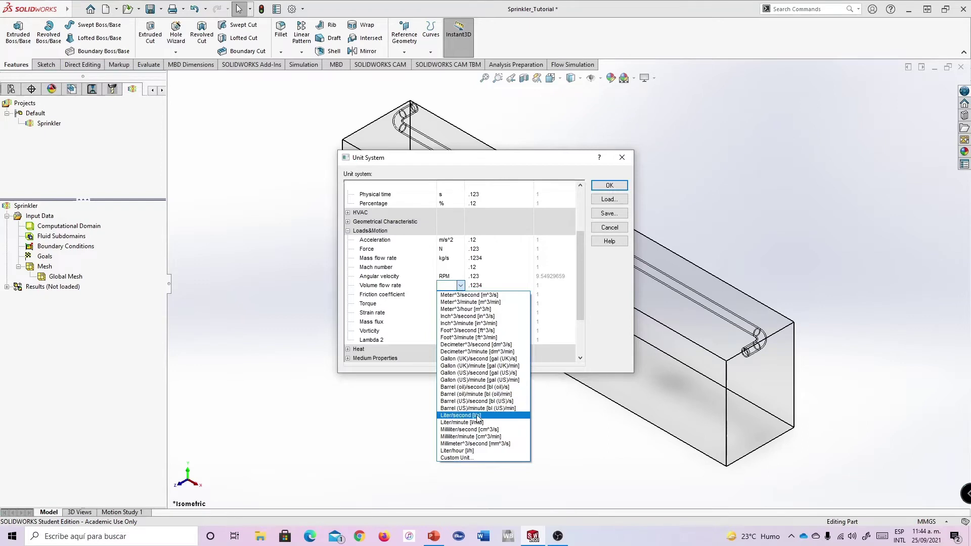
{"action": "left_click", "coordinate": [475, 380]}
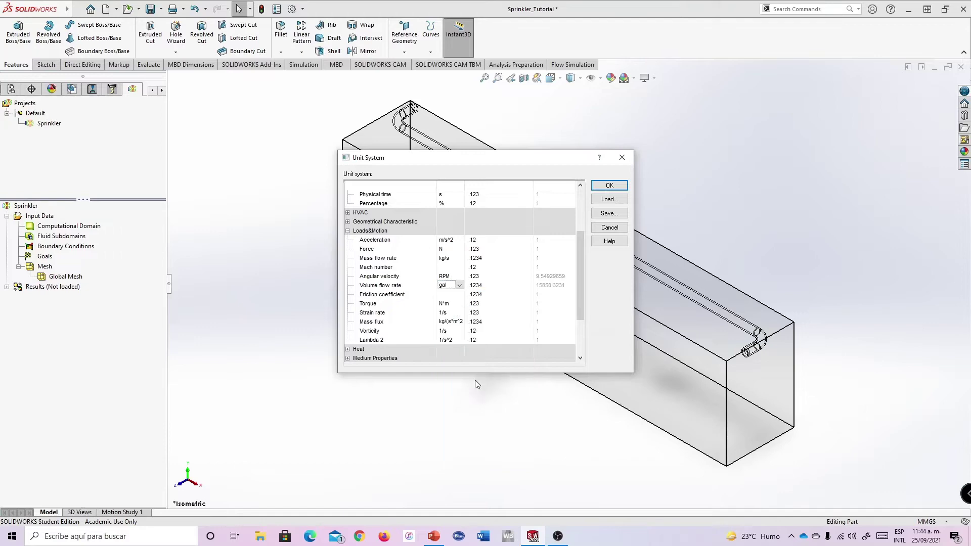
{"action": "left_click", "coordinate": [610, 186]}
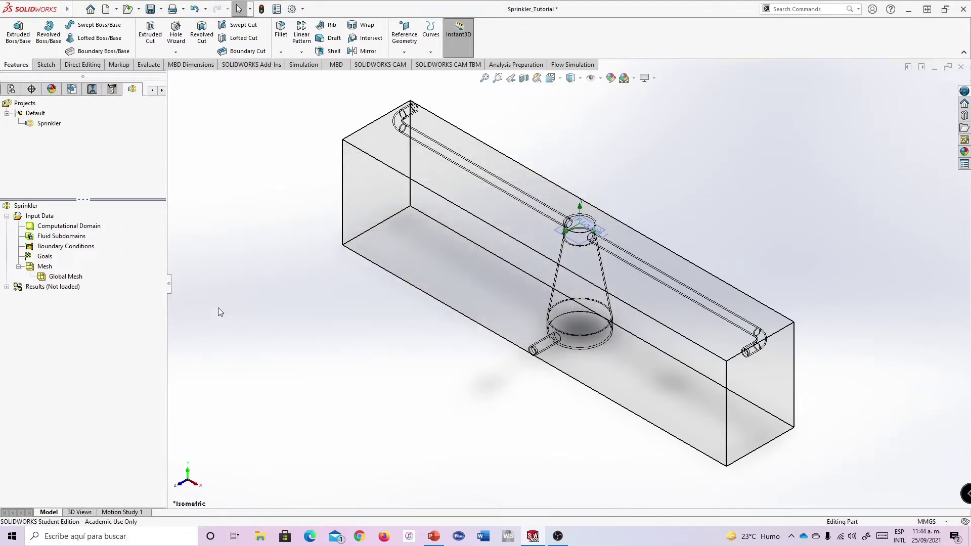
Insert an Inlet Volume Flow boundary condition with a uniform flow rate of 16 gal (US)/min
{"action": "right_click", "coordinate": [52, 247]}
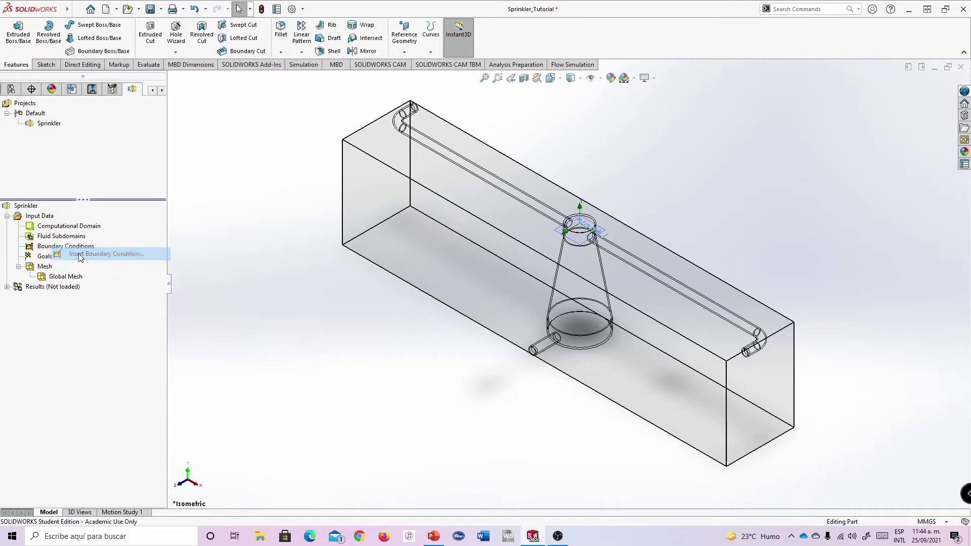
{"action": "left_click", "coordinate": [79, 255]}
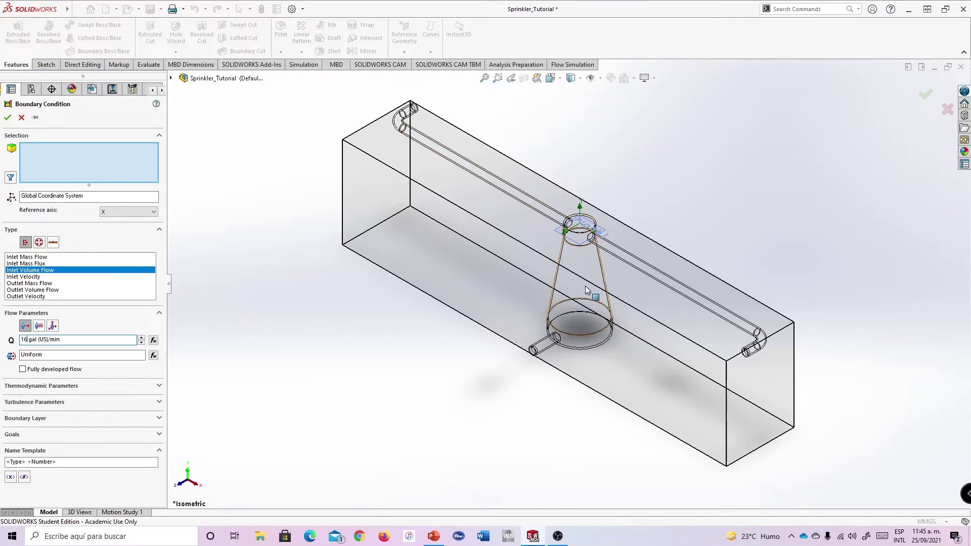
Try to apply the inlet volume flow to a LID1 face at the open end of the base inlet pipe
{"action": "scroll", "coordinate": [576, 314], "scroll_direction": "down", "scroll_amount": 8}
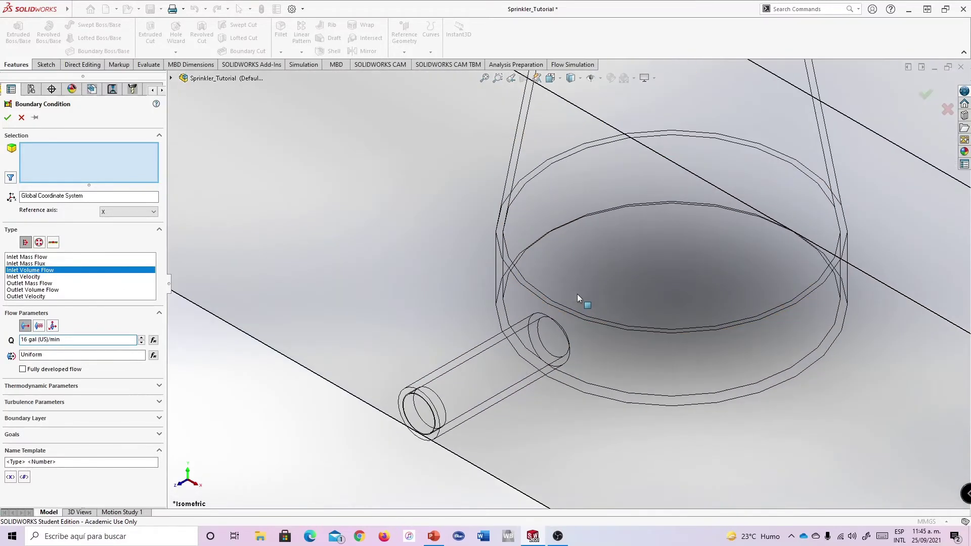
{"action": "middle_click_drag", "start_coordinate": [577, 294], "coordinate": [509, 351]}
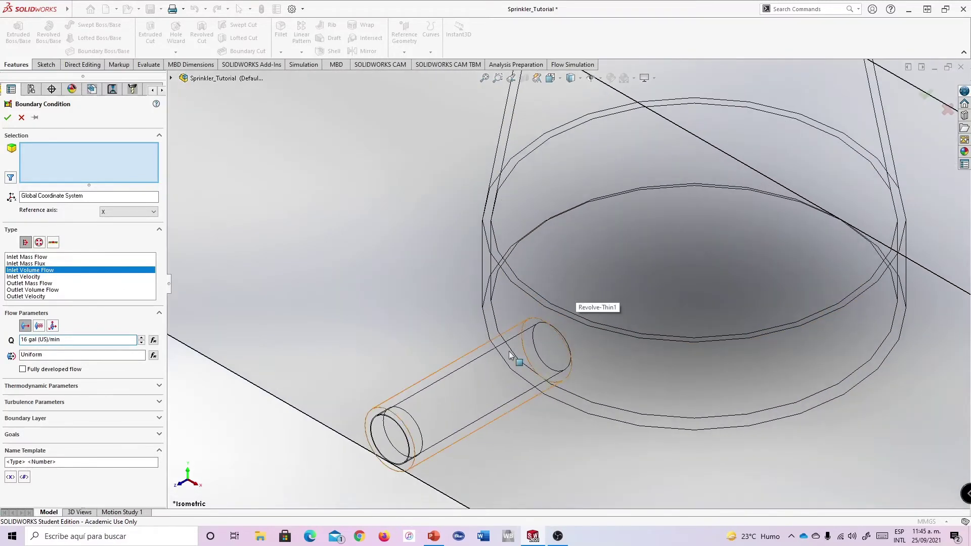
{"action": "middle_click_drag", "start_coordinate": [477, 384], "coordinate": [450, 414]}
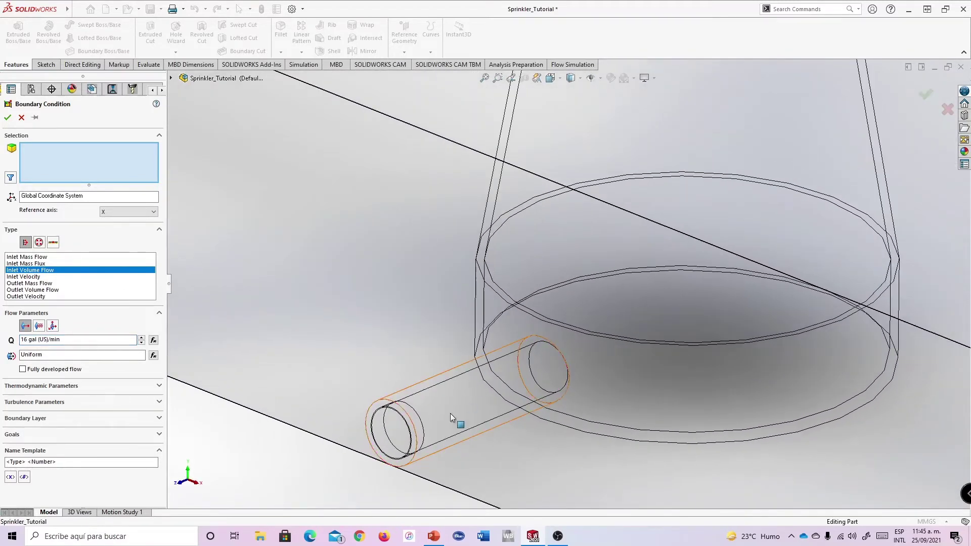
{"action": "scroll", "coordinate": [438, 426], "scroll_direction": "down", "scroll_amount": 6}
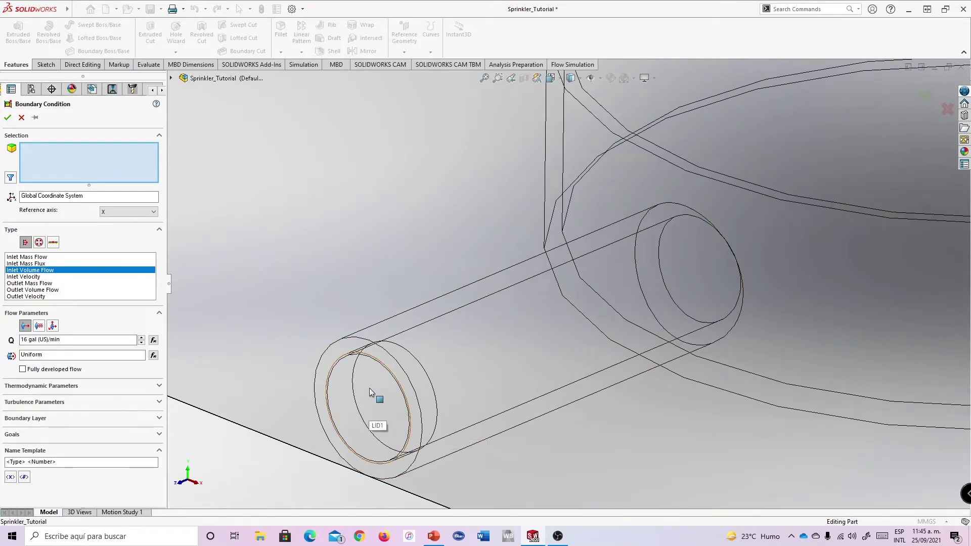
{"action": "scroll", "coordinate": [377, 416], "scroll_direction": "up", "scroll_amount": 4}
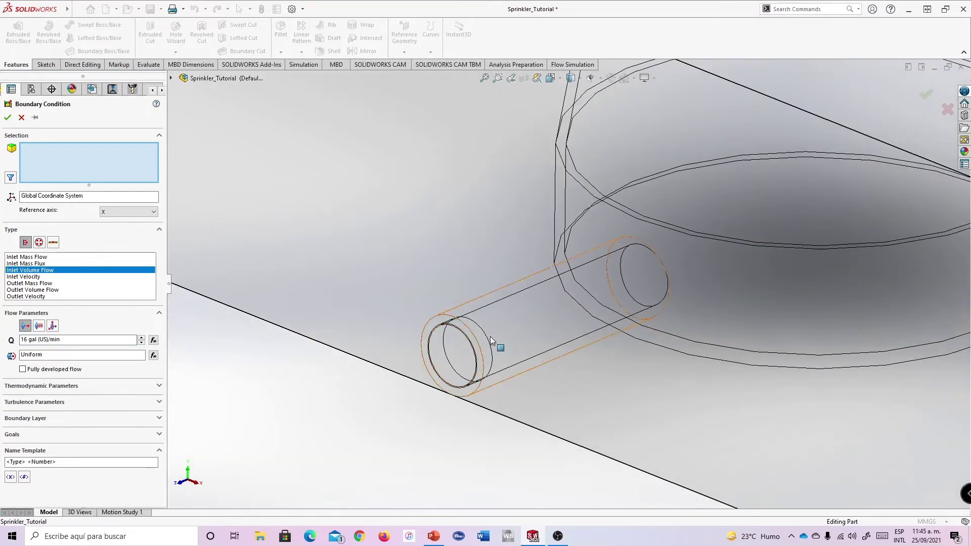
{"action": "mouse_move", "coordinate": [490, 336]}
{"action": "middle_mouse_down"}
{"action": "mouse_move", "coordinate": [453, 306]}
{"action": "mouse_move", "coordinate": [435, 314]}
{"action": "mouse_move", "coordinate": [490, 346]}
{"action": "middle_mouse_up"}
{"action": "scroll", "coordinate": [500, 351], "scroll_direction": "down", "scroll_amount": 3}
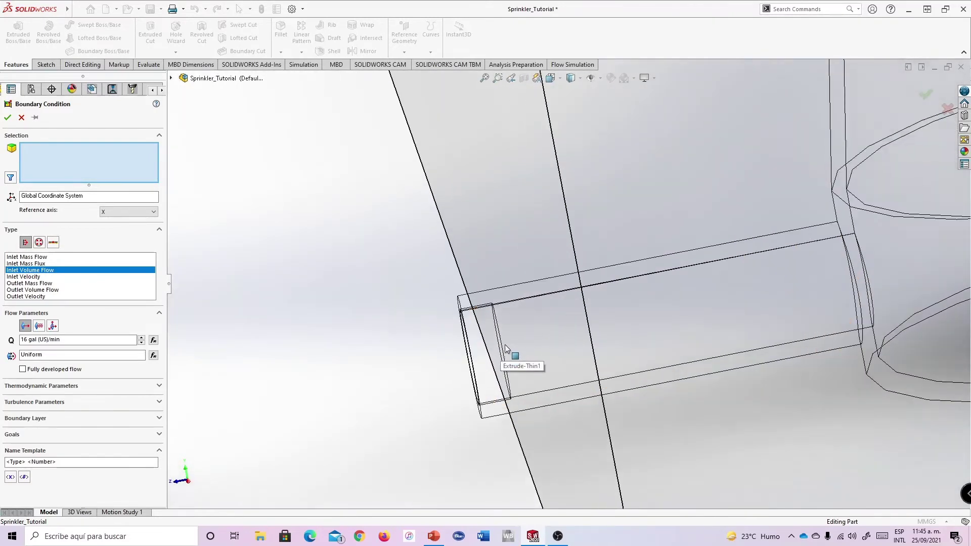
{"action": "scroll", "coordinate": [505, 349], "scroll_direction": "down", "scroll_amount": 2}
{"action": "middle_click_drag", "start_coordinate": [531, 313], "coordinate": [403, 339]}
{"action": "right_click", "coordinate": [414, 332]}
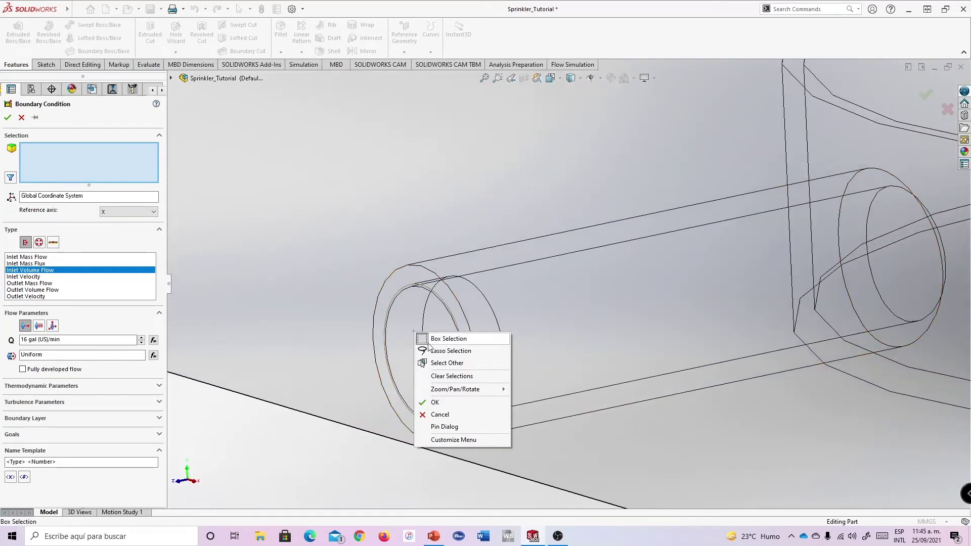
{"action": "left_click", "coordinate": [439, 363]}
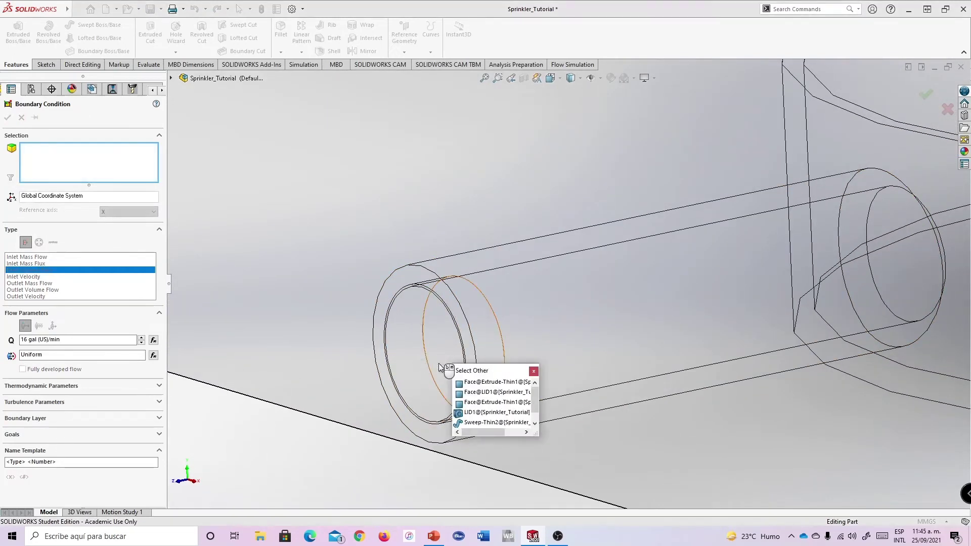
{"action": "left_click", "coordinate": [481, 394]}
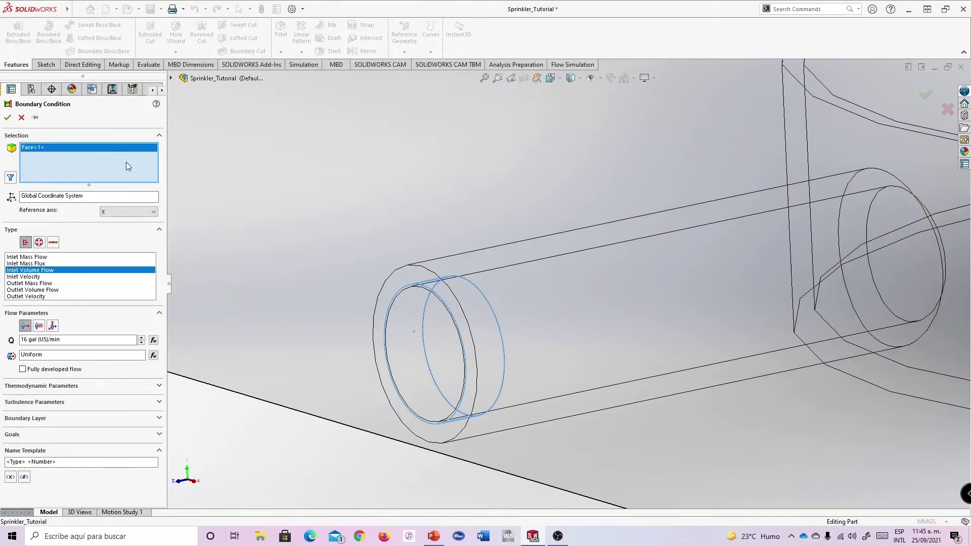
{"action": "scroll", "coordinate": [431, 326], "scroll_direction": "up", "scroll_amount": 3}
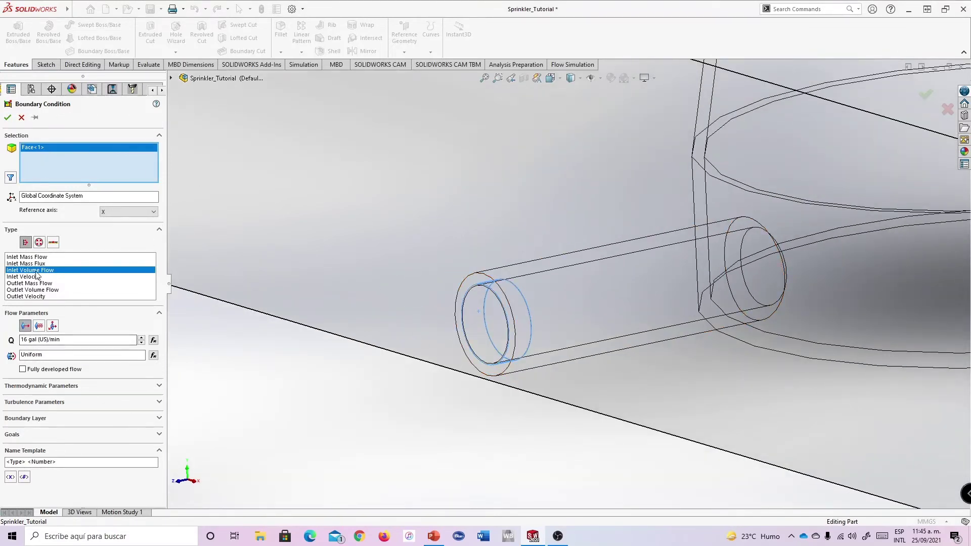
{"action": "left_click", "coordinate": [8, 119]}
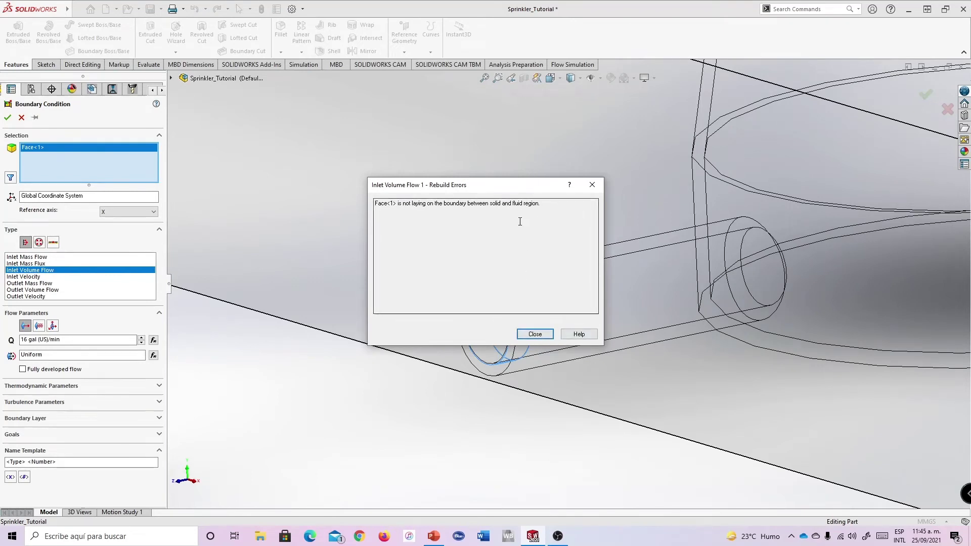
{"action": "left_click", "coordinate": [535, 334]}
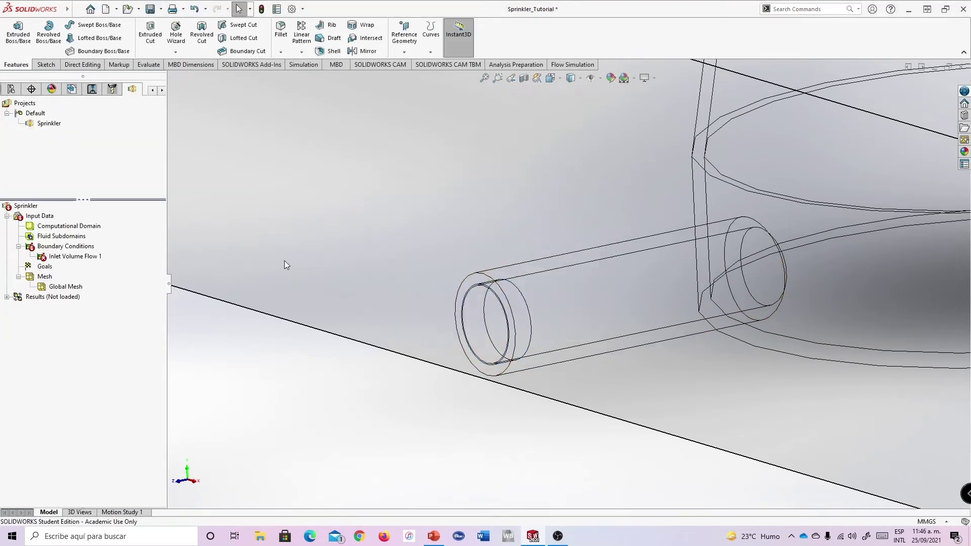
Reopen the Inlet Volume Flow 1 boundary condition for editing and clear its selected face
{"action": "double_click", "coordinate": [67, 257]}
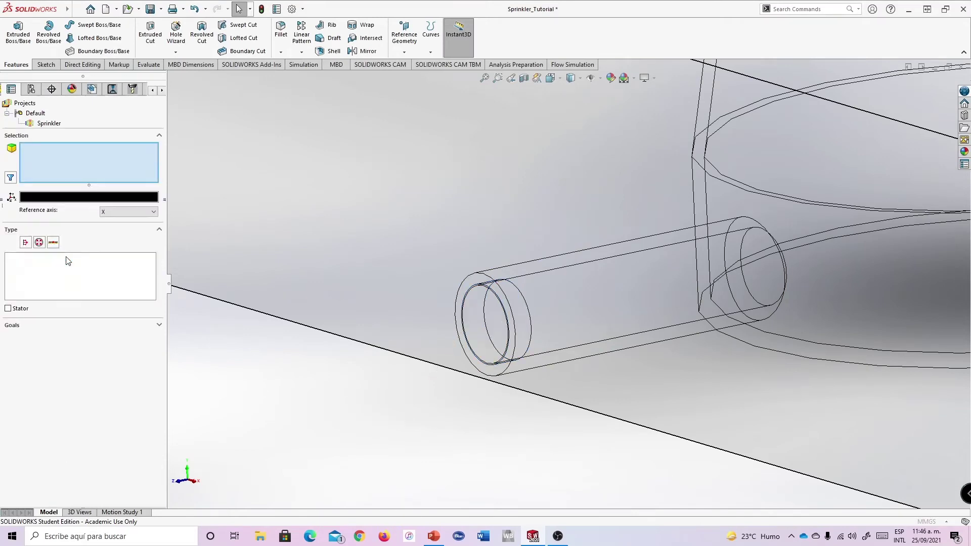
{"action": "right_click", "coordinate": [58, 159]}
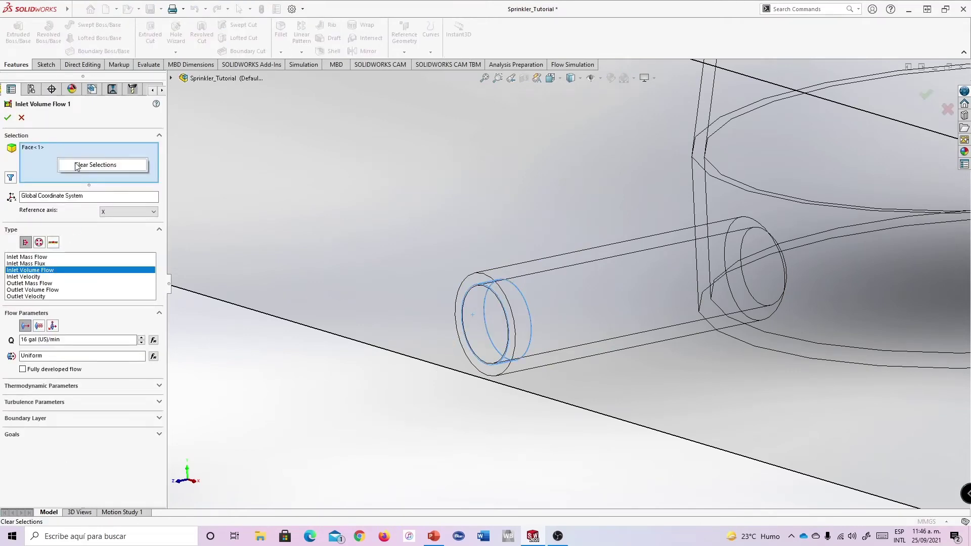
{"action": "left_click", "coordinate": [77, 167]}
Apply the inlet volume flow to the inner LID1 face inside the base inlet pipe and accept the boundary condition
{"action": "scroll", "coordinate": [568, 323], "scroll_direction": "down", "scroll_amount": 5}
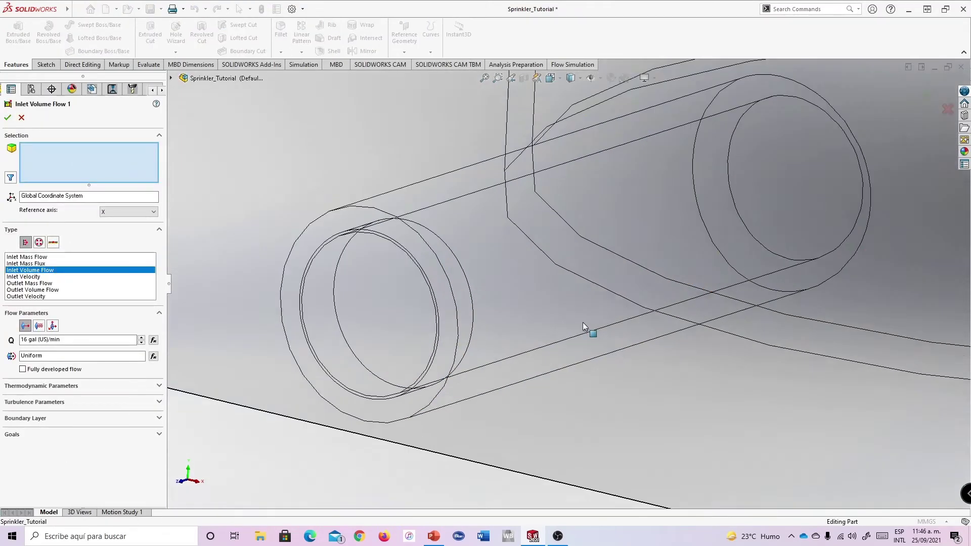
{"action": "scroll", "coordinate": [587, 323], "scroll_direction": "up", "scroll_amount": 5}
{"action": "middle_click_drag", "start_coordinate": [593, 317], "coordinate": [576, 282]}
{"action": "scroll", "coordinate": [573, 263], "scroll_direction": "down", "scroll_amount": 5}
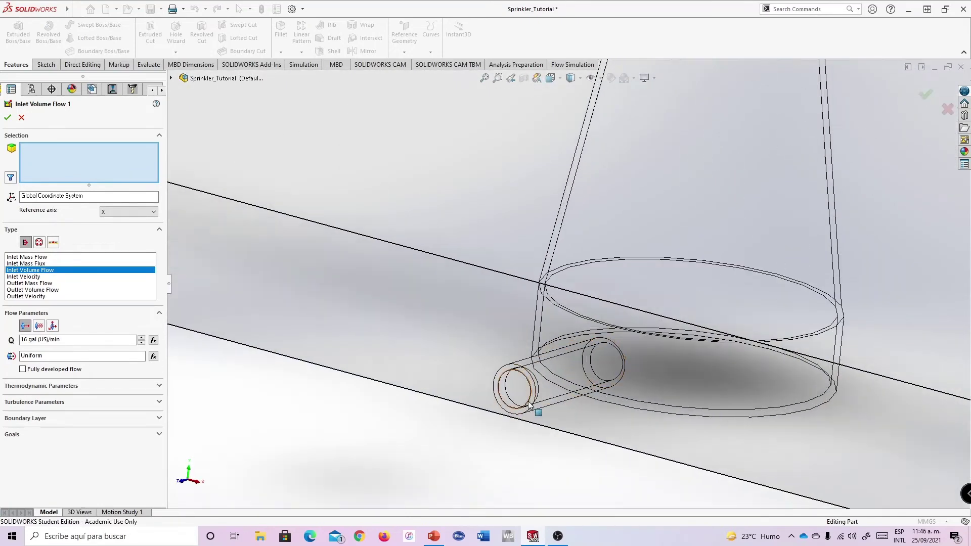
{"action": "scroll", "coordinate": [525, 384], "scroll_direction": "down", "scroll_amount": 5}
{"action": "right_click", "coordinate": [522, 339]}
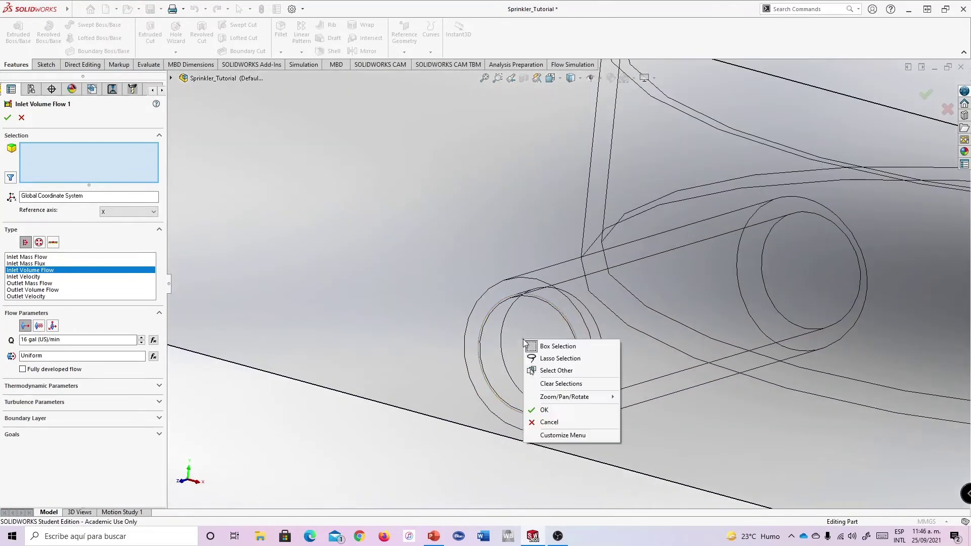
{"action": "left_click", "coordinate": [553, 370]}
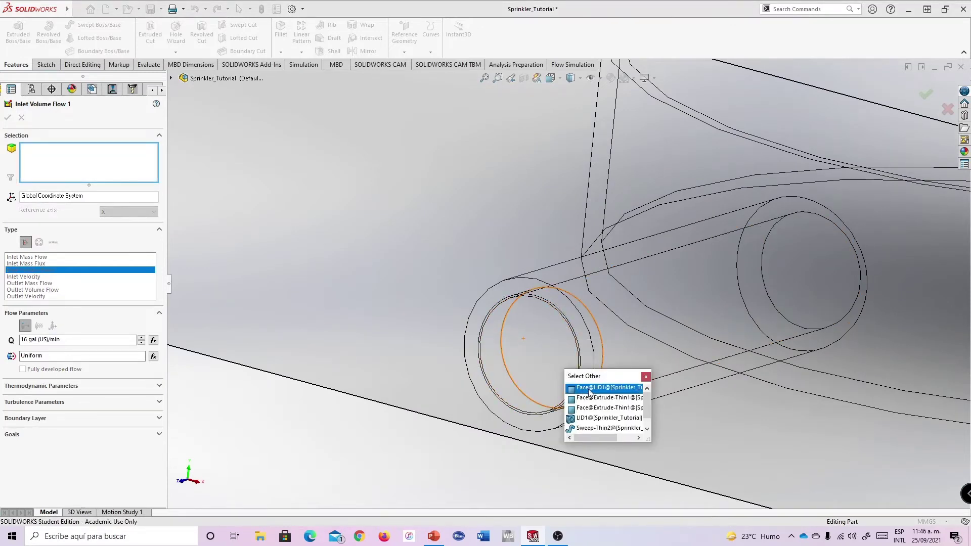
{"action": "left_click", "coordinate": [589, 393]}
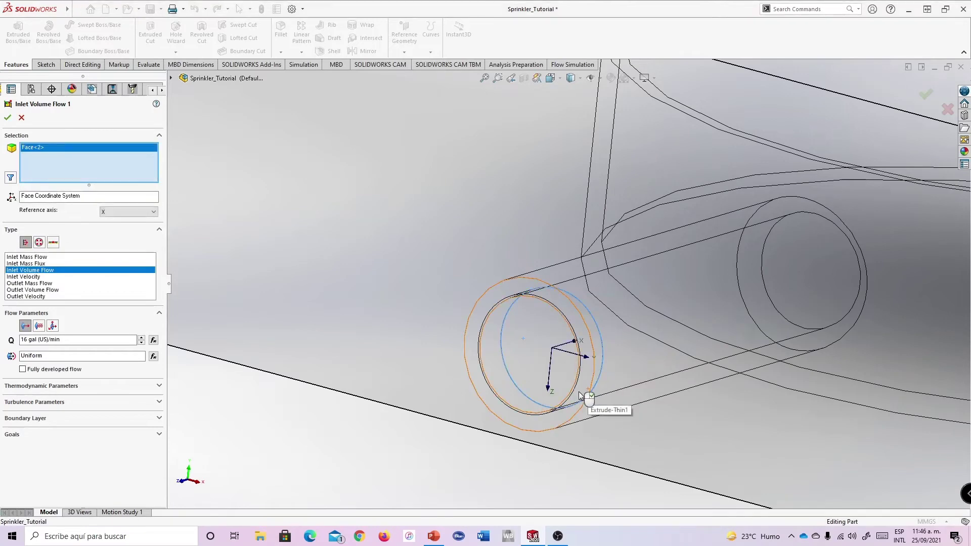
{"action": "left_click", "coordinate": [8, 117]}
{"action": "scroll", "coordinate": [614, 339], "scroll_direction": "up", "scroll_amount": 10}
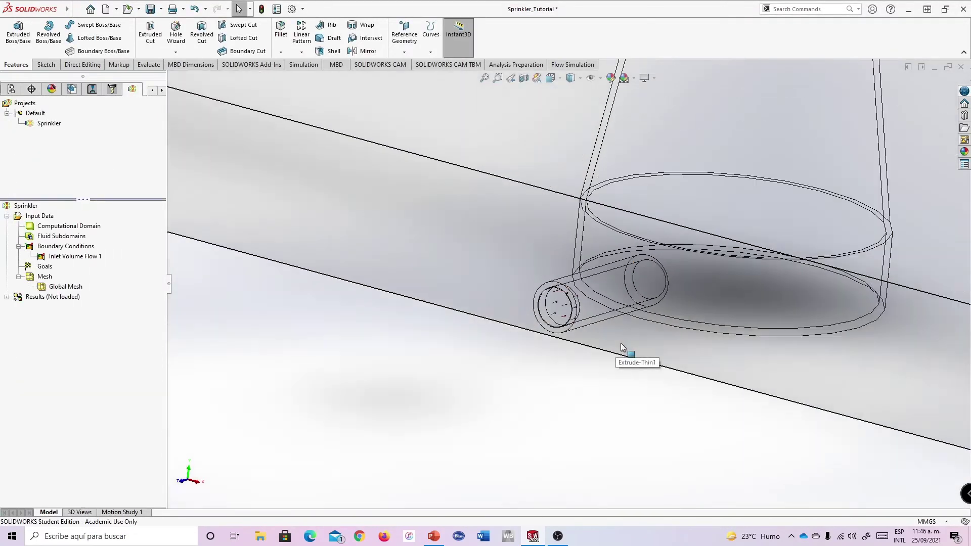
Add an Environment Pressure boundary condition with the default 101325 Pa and 293.2 K on the inner LID3 face of the first arm's nozzle
{"action": "middle_click_drag", "start_coordinate": [621, 297], "coordinate": [583, 251]}
{"action": "scroll", "coordinate": [583, 252], "scroll_direction": "down", "scroll_amount": 3}
{"action": "middle_click_drag", "start_coordinate": [630, 289], "coordinate": [652, 294]}
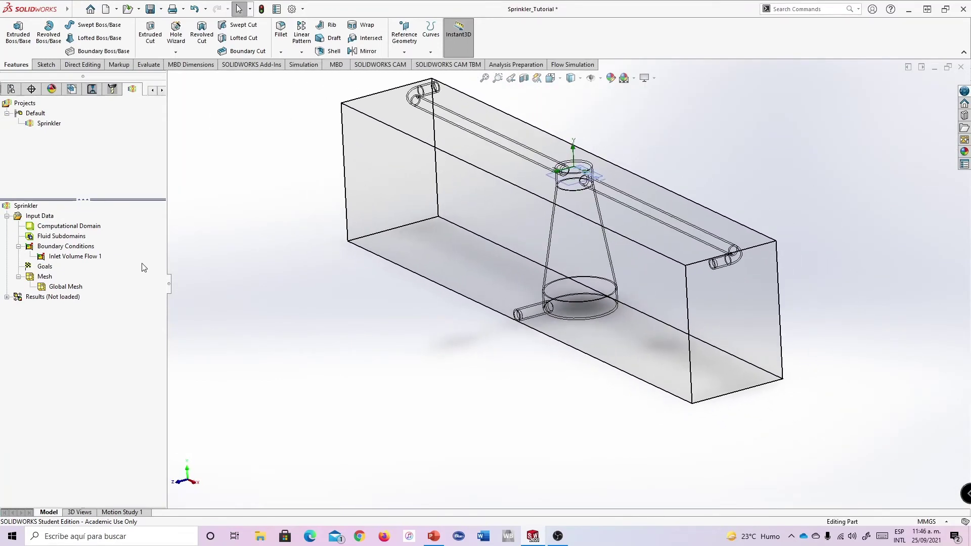
{"action": "right_click", "coordinate": [48, 247]}
{"action": "left_click", "coordinate": [61, 254]}
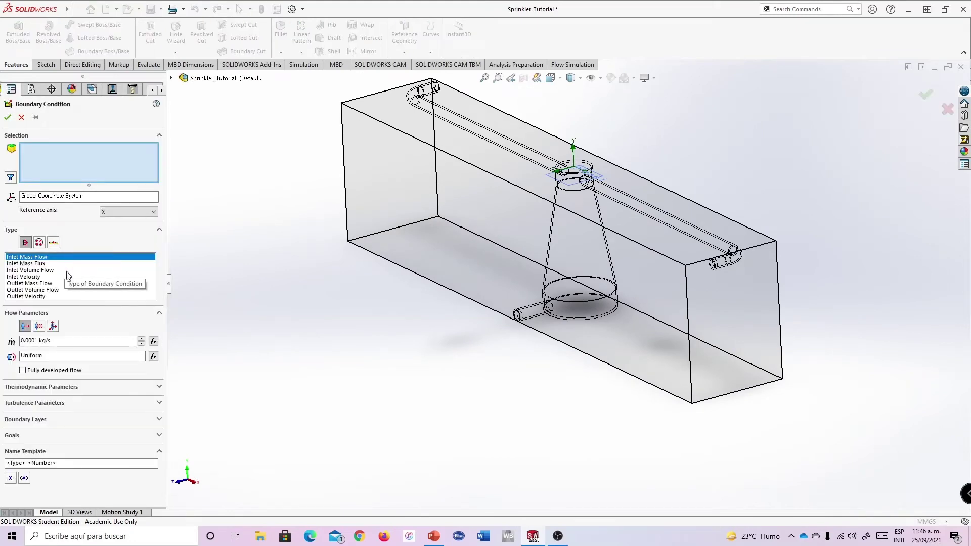
{"action": "left_click", "coordinate": [40, 243]}
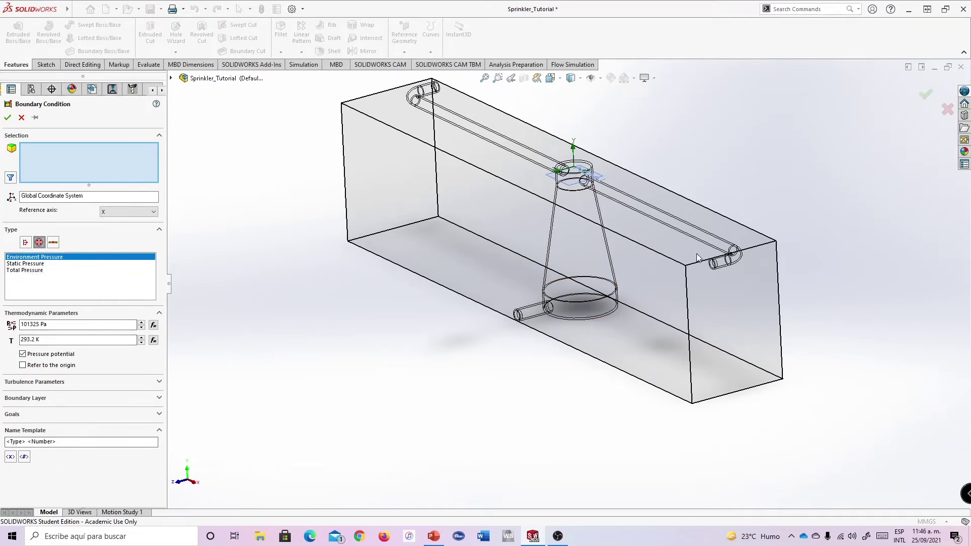
{"action": "scroll", "coordinate": [707, 260], "scroll_direction": "down", "scroll_amount": 10}
{"action": "middle_click_drag", "start_coordinate": [655, 241], "coordinate": [651, 222]}
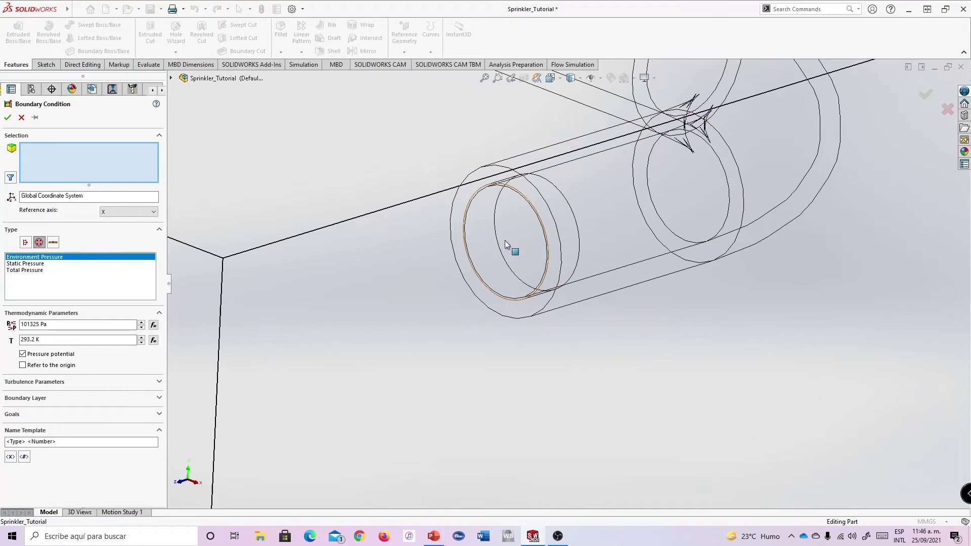
{"action": "right_click", "coordinate": [505, 226]}
{"action": "left_click", "coordinate": [528, 253]}
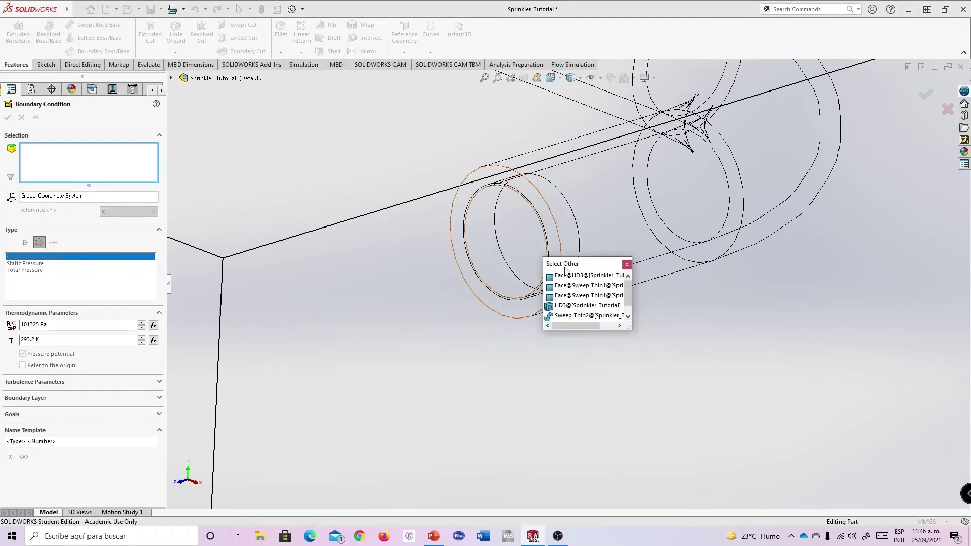
{"action": "left_click", "coordinate": [568, 273]}
{"action": "scroll", "coordinate": [608, 262], "scroll_direction": "up", "scroll_amount": 5}
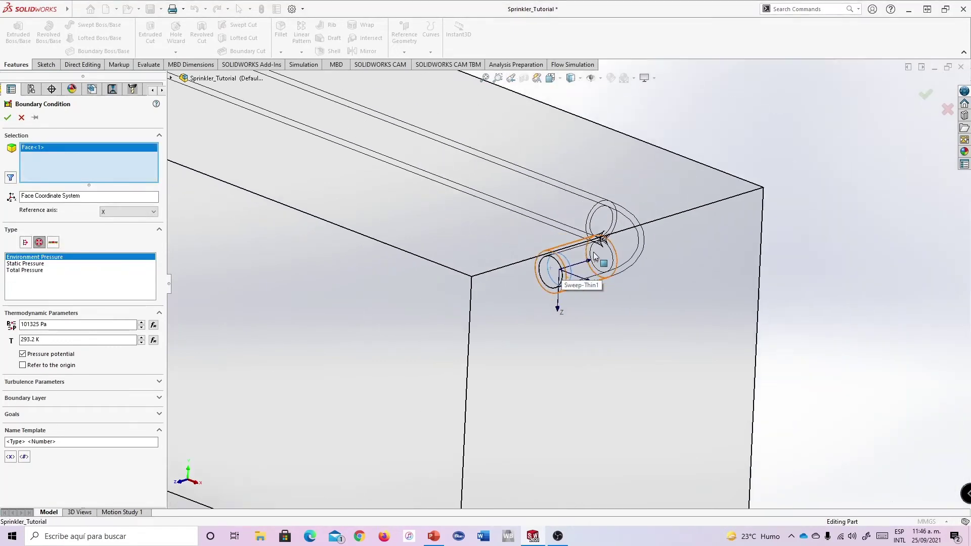
{"action": "middle_click_drag", "start_coordinate": [608, 261], "coordinate": [506, 242]}
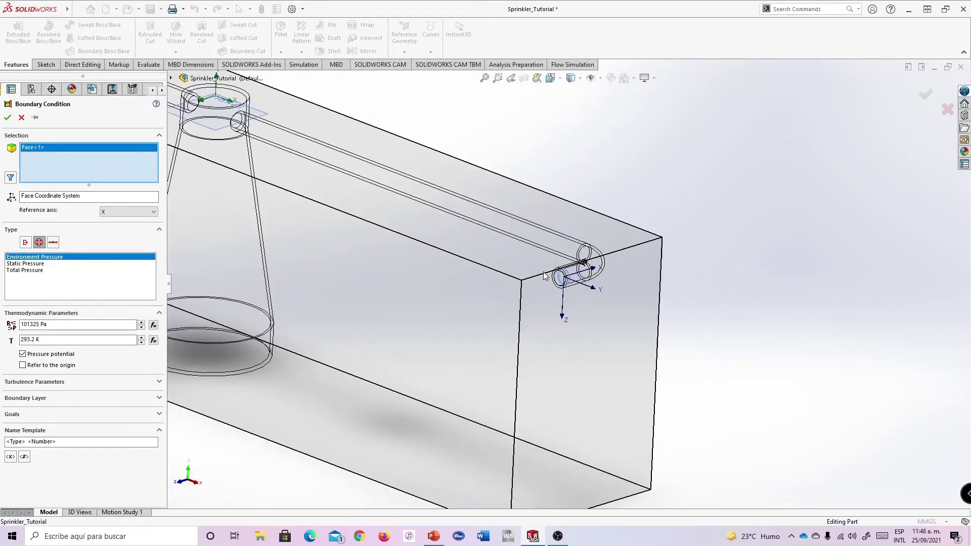
{"action": "left_click", "coordinate": [8, 118]}
Add a second Environment Pressure boundary condition on the inner lid face of the opposite arm's nozzle
{"action": "middle_click_drag", "start_coordinate": [386, 188], "coordinate": [679, 281]}
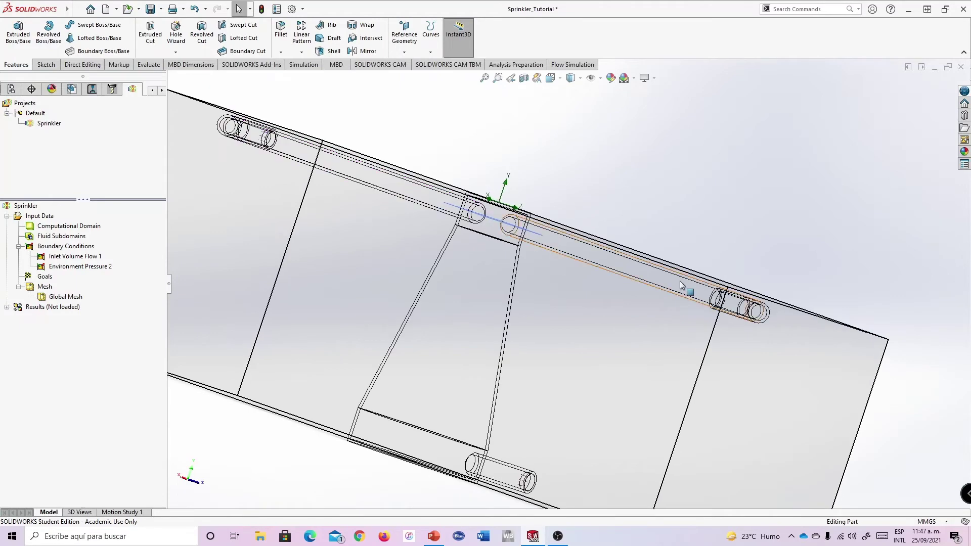
{"action": "scroll", "coordinate": [693, 285], "scroll_direction": "down", "scroll_amount": 3}
{"action": "scroll", "coordinate": [701, 295], "scroll_direction": "down", "scroll_amount": 5}
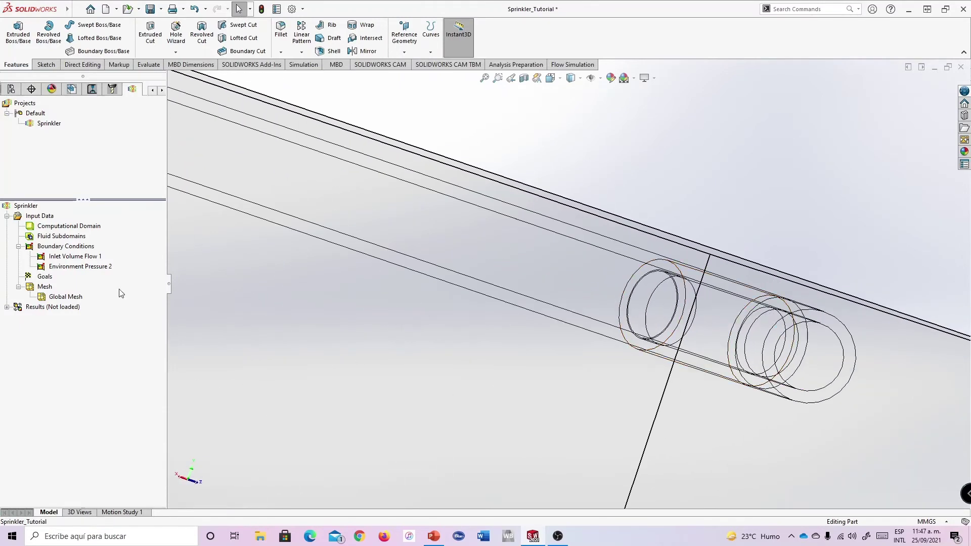
{"action": "right_click", "coordinate": [45, 246]}
{"action": "left_click", "coordinate": [60, 255]}
{"action": "left_click", "coordinate": [40, 242]}
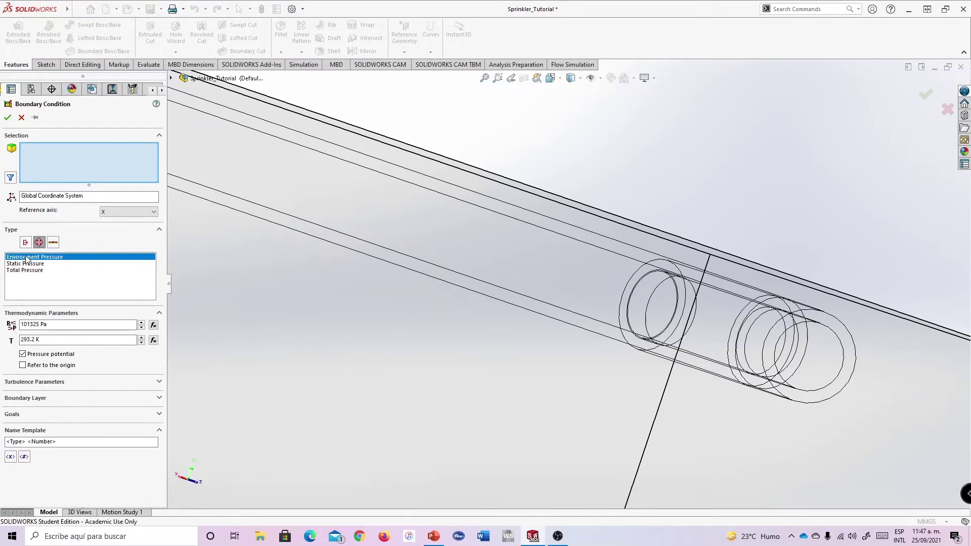
{"action": "right_click", "coordinate": [659, 302]}
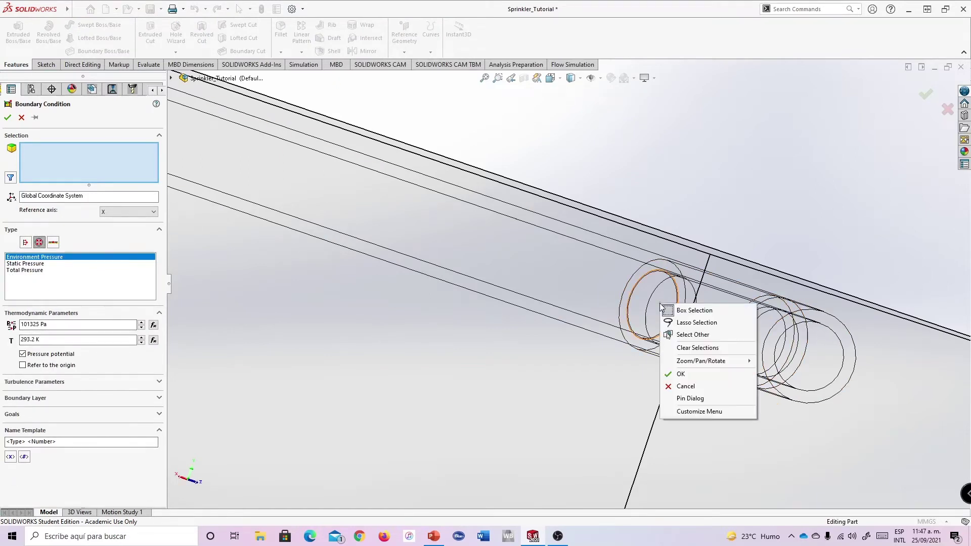
{"action": "left_click", "coordinate": [682, 334]}
{"action": "left_click", "coordinate": [708, 348]}
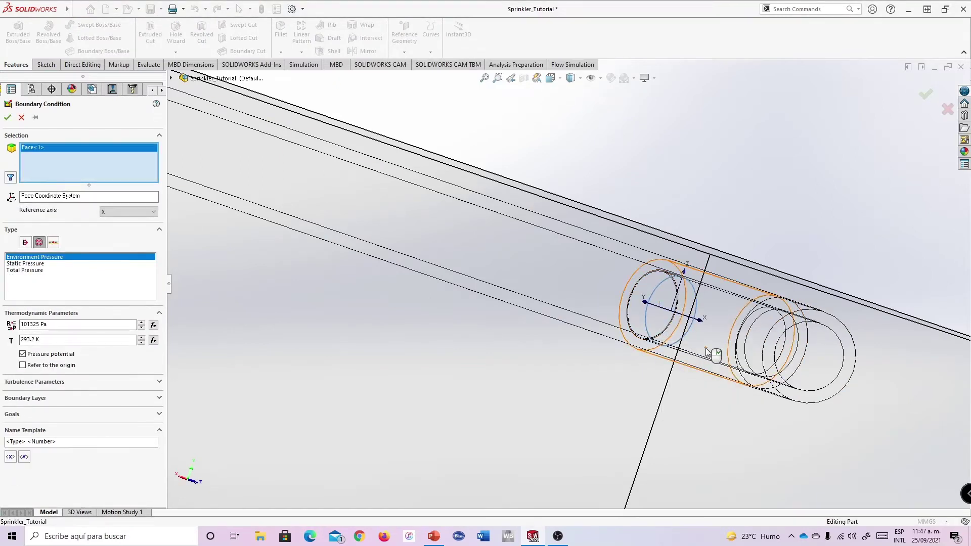
{"action": "left_click", "coordinate": [8, 118]}
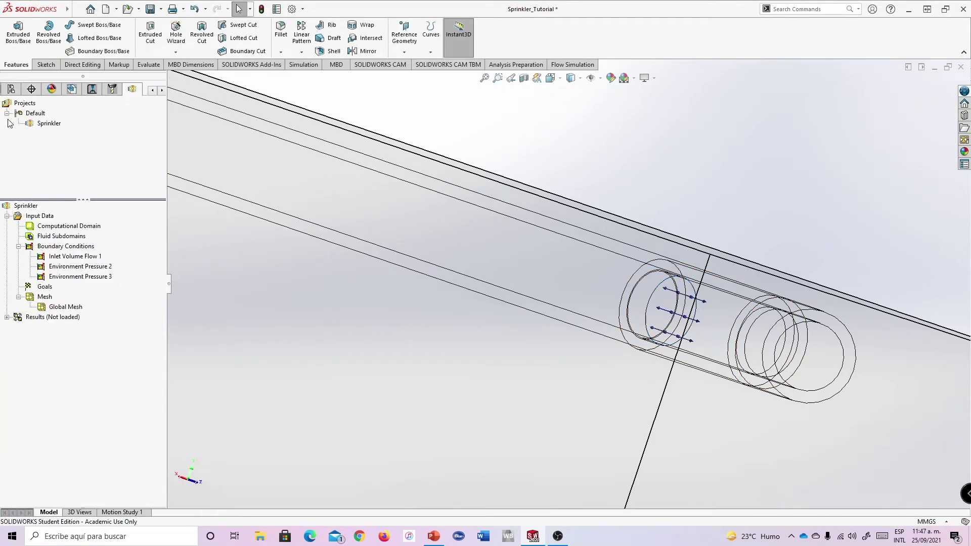
Start a Real Wall boundary condition with Wall Motion about the global Y axis at an angular velocity of 500 RPM
{"action": "scroll", "coordinate": [692, 314], "scroll_direction": "up", "scroll_amount": 5}
{"action": "middle_click_drag", "start_coordinate": [598, 278], "coordinate": [534, 233]}
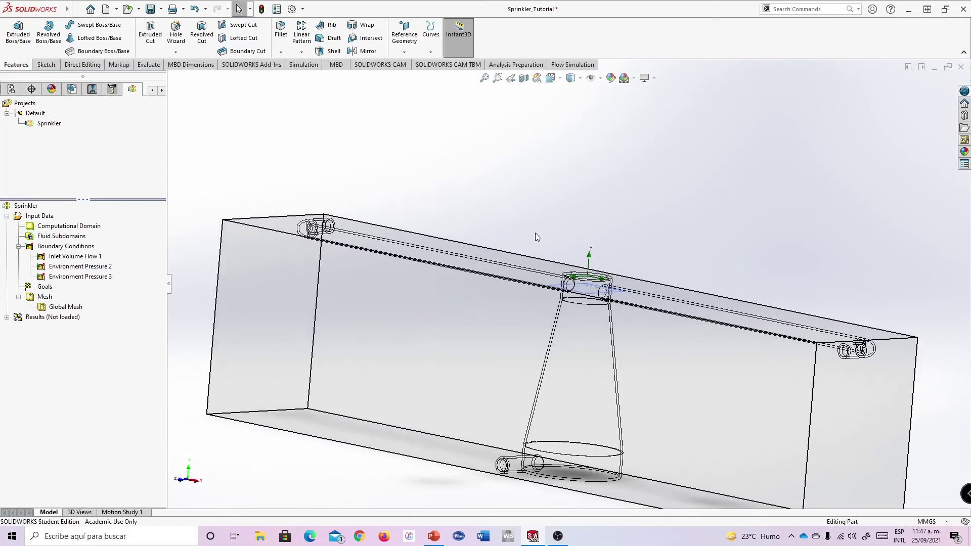
{"action": "scroll", "coordinate": [616, 276], "scroll_direction": "up", "scroll_amount": 2}
{"action": "scroll", "coordinate": [622, 278], "scroll_direction": "down", "scroll_amount": 1}
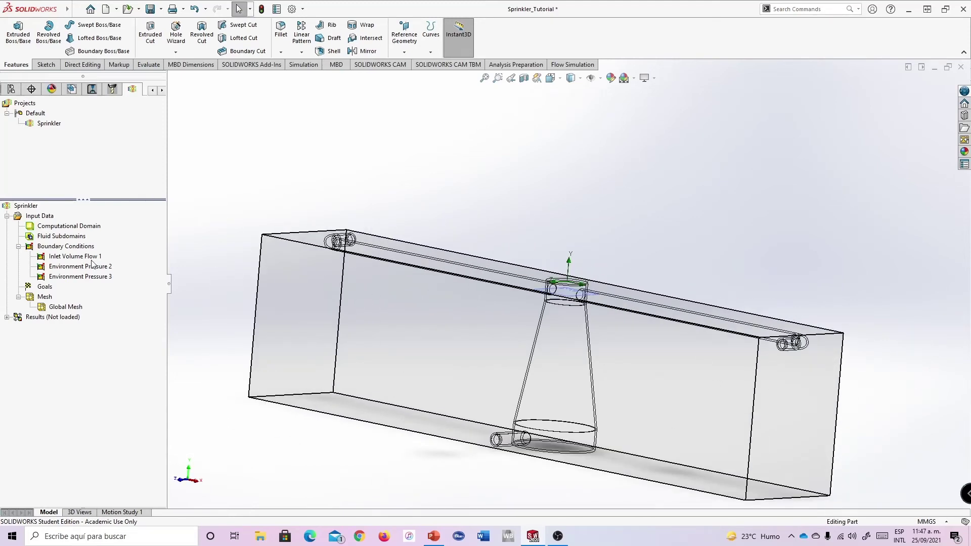
{"action": "right_click", "coordinate": [48, 247]}
{"action": "left_click", "coordinate": [64, 254]}
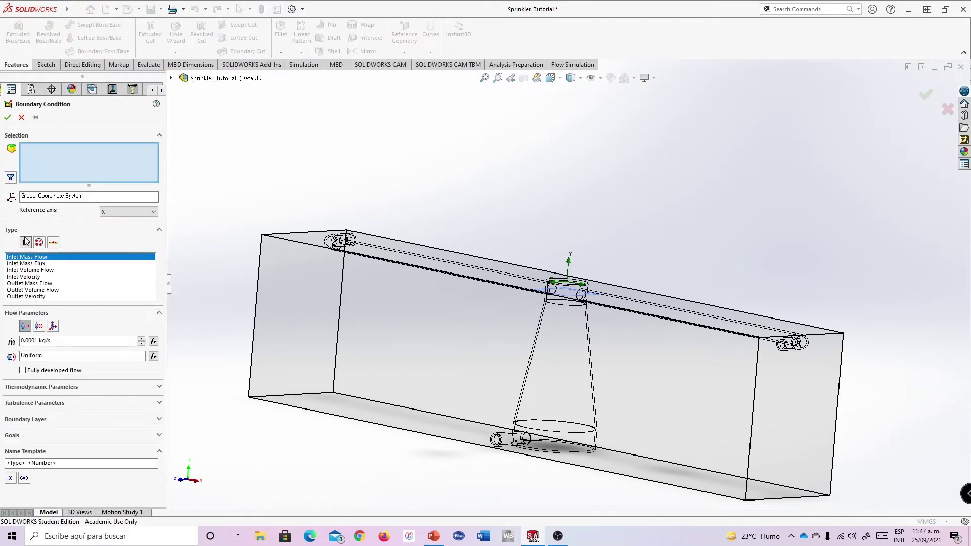
{"action": "left_click", "coordinate": [53, 243]}
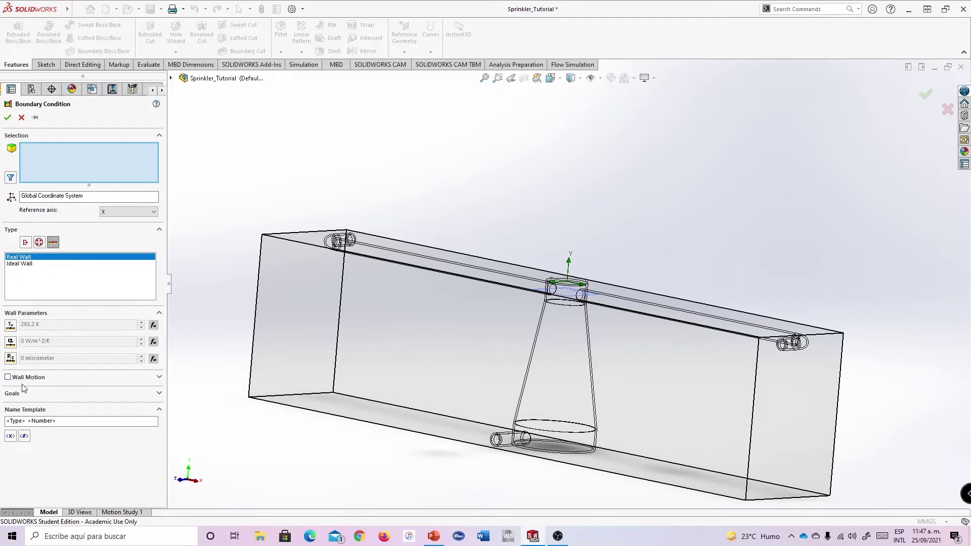
{"action": "left_click", "coordinate": [8, 377]}
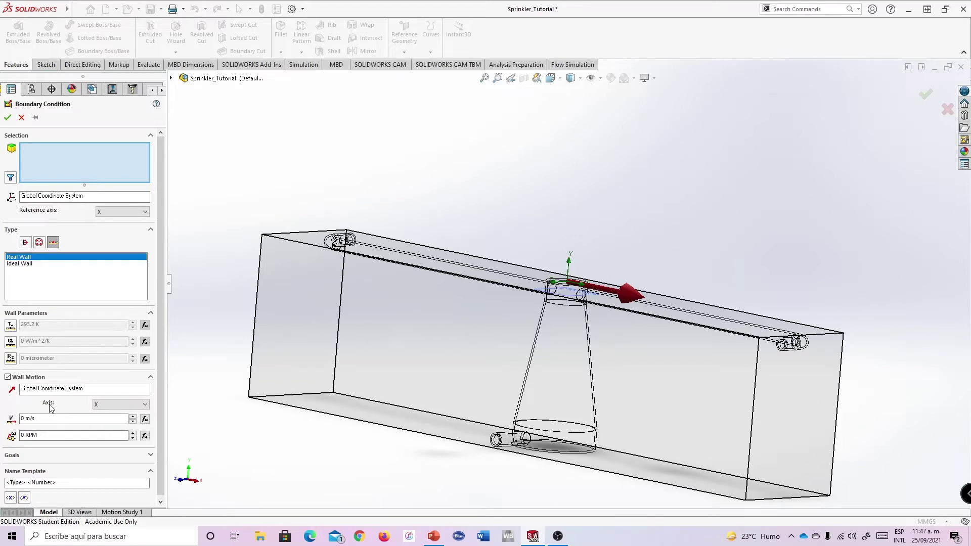
{"action": "left_click", "coordinate": [108, 409]}
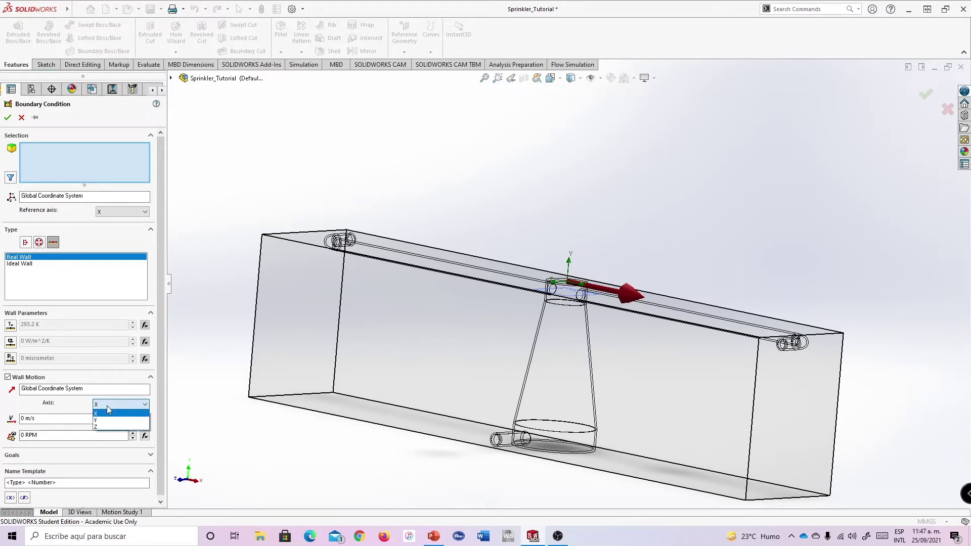
{"action": "left_click", "coordinate": [108, 419]}
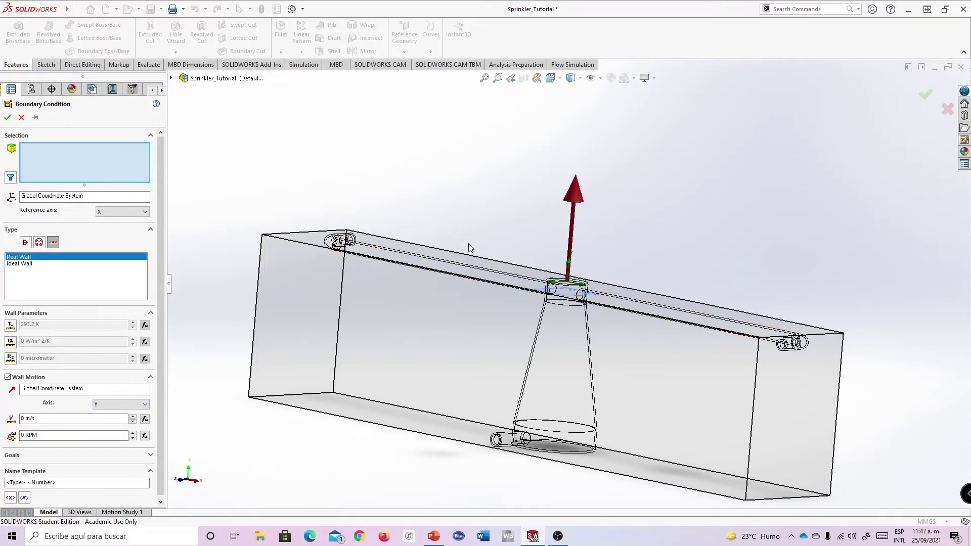
{"action": "left_click", "coordinate": [28, 436]}
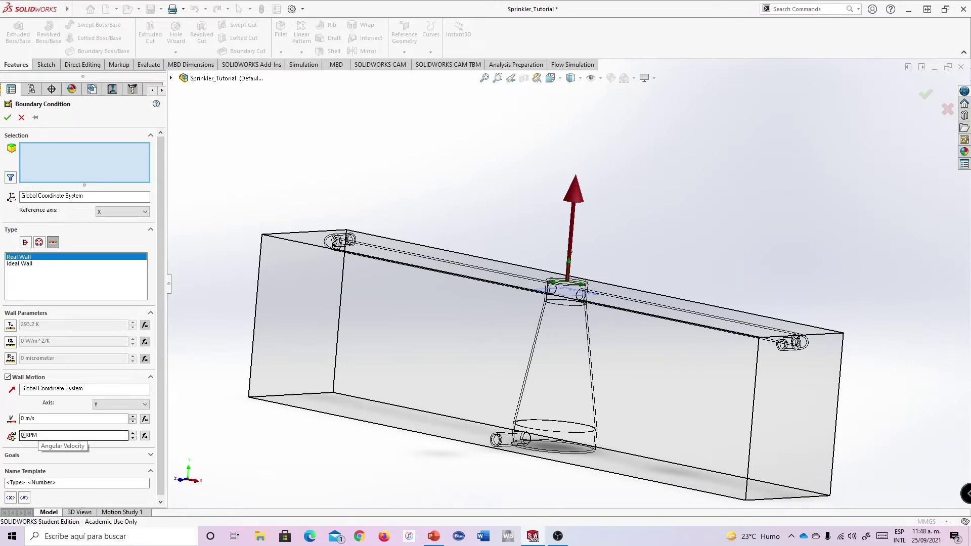
{"action": "double_click", "coordinate": [24, 435]}
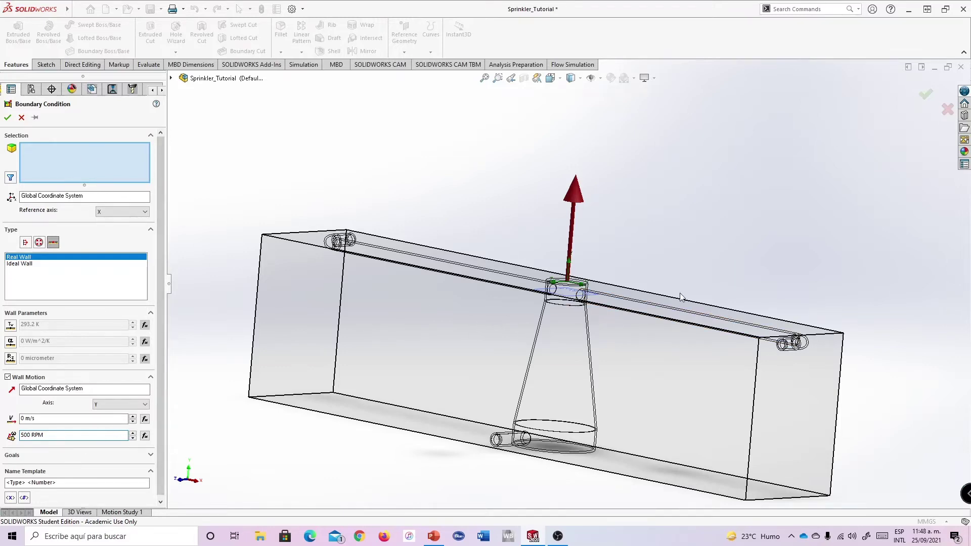
Select the inner Extrude-Thin2 face along one sprinkler arm for the rotating real wall condition
{"action": "middle_click_drag", "start_coordinate": [699, 307], "coordinate": [667, 325]}
{"action": "key", "text": "f"}
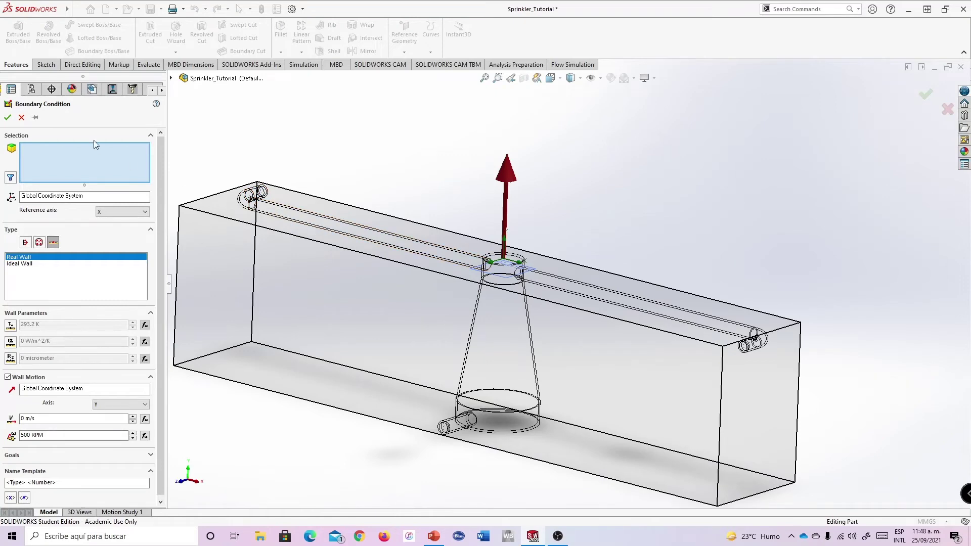
{"action": "scroll", "coordinate": [651, 284], "scroll_direction": "down", "scroll_amount": 3}
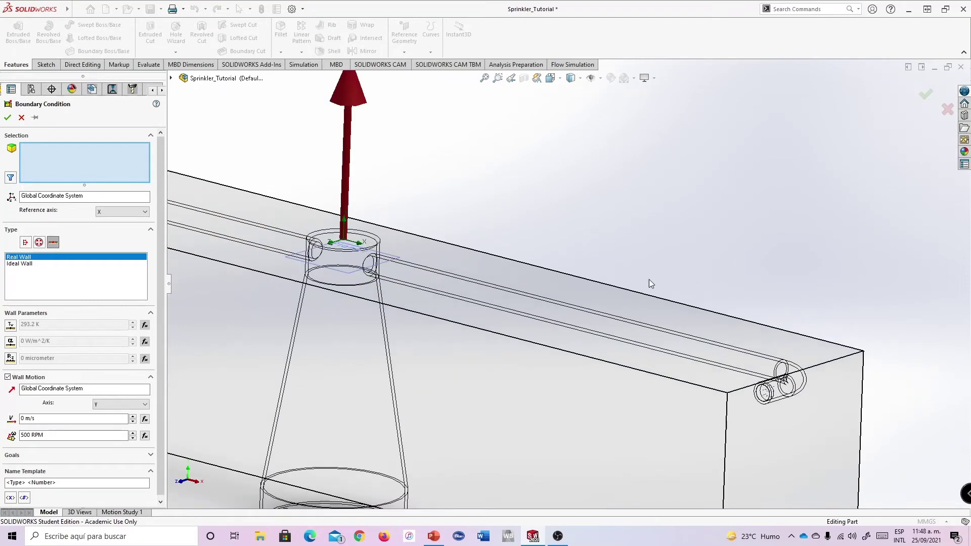
{"action": "right_click", "coordinate": [519, 304]}
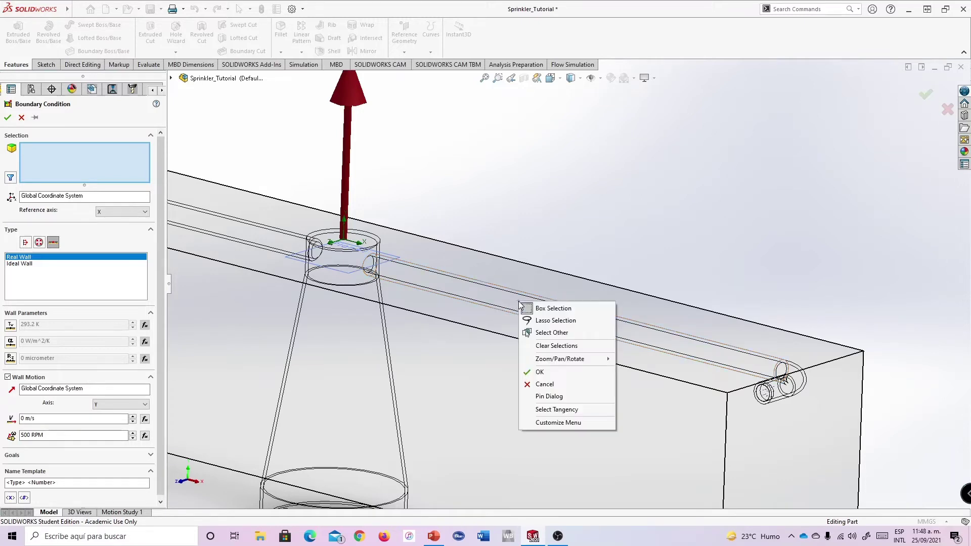
{"action": "left_click", "coordinate": [539, 332]}
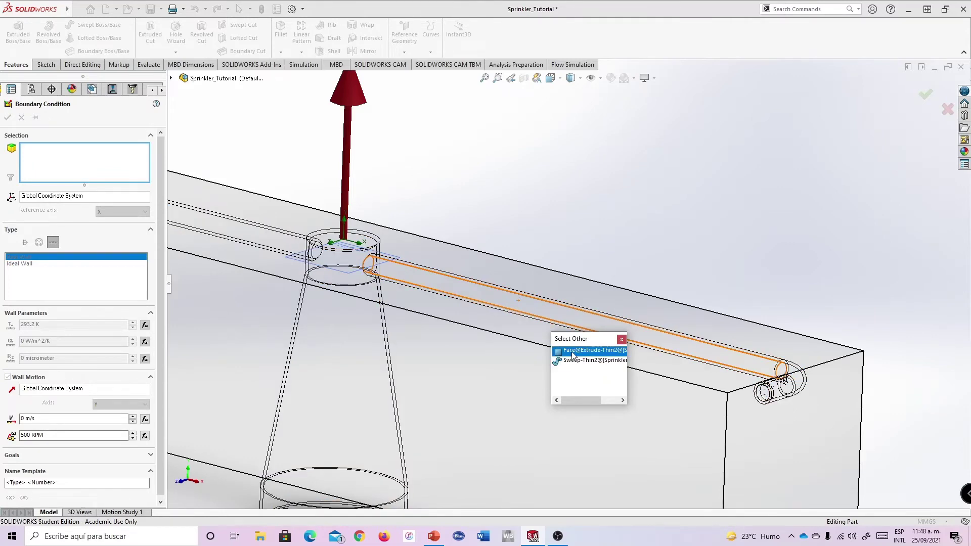
{"action": "left_click", "coordinate": [573, 351]}
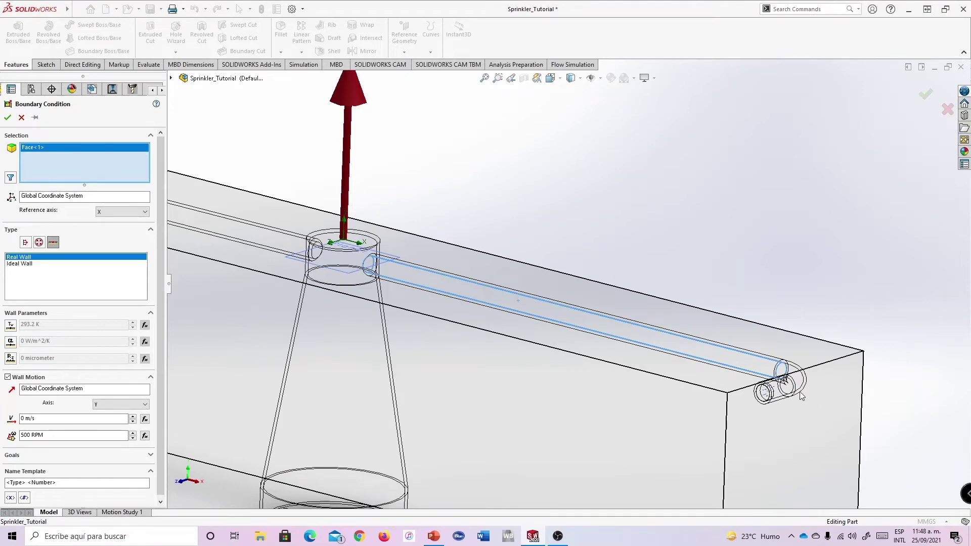
Add the inner Sweep-Thin1 elbow face and the inner nozzle tube face at the first arm's end to the real wall selection
{"action": "middle_click_drag", "start_coordinate": [763, 303], "coordinate": [788, 394]}
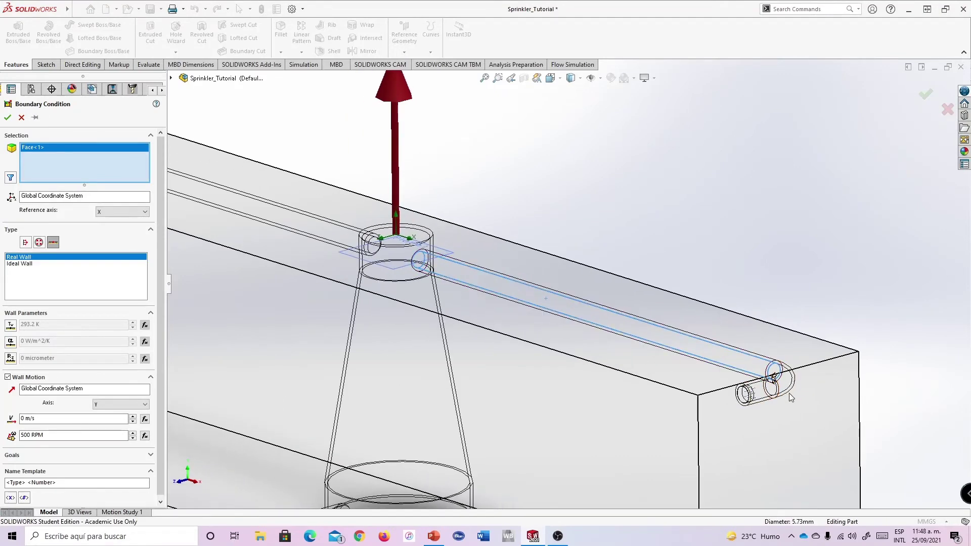
{"action": "scroll", "coordinate": [769, 384], "scroll_direction": "down", "scroll_amount": 5}
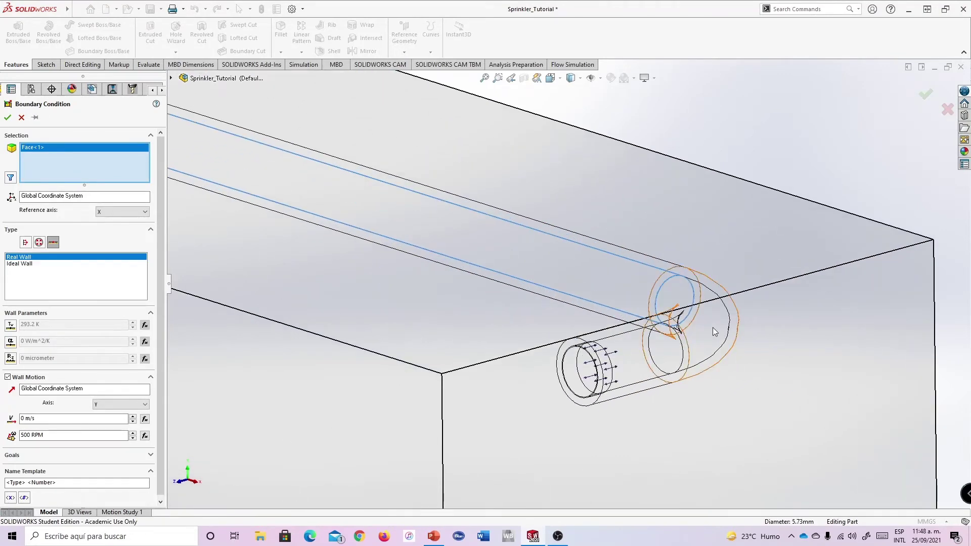
{"action": "right_click", "coordinate": [712, 326]}
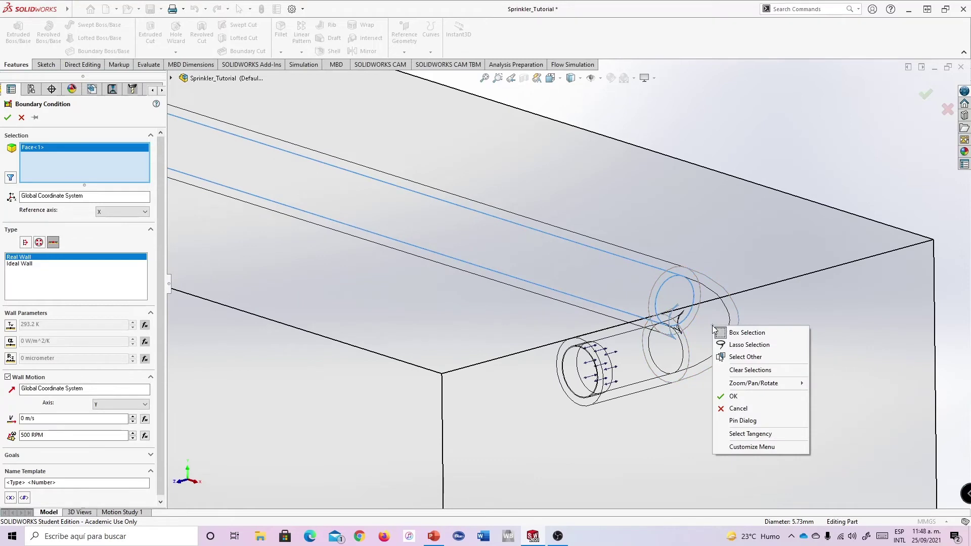
{"action": "left_click", "coordinate": [739, 357]}
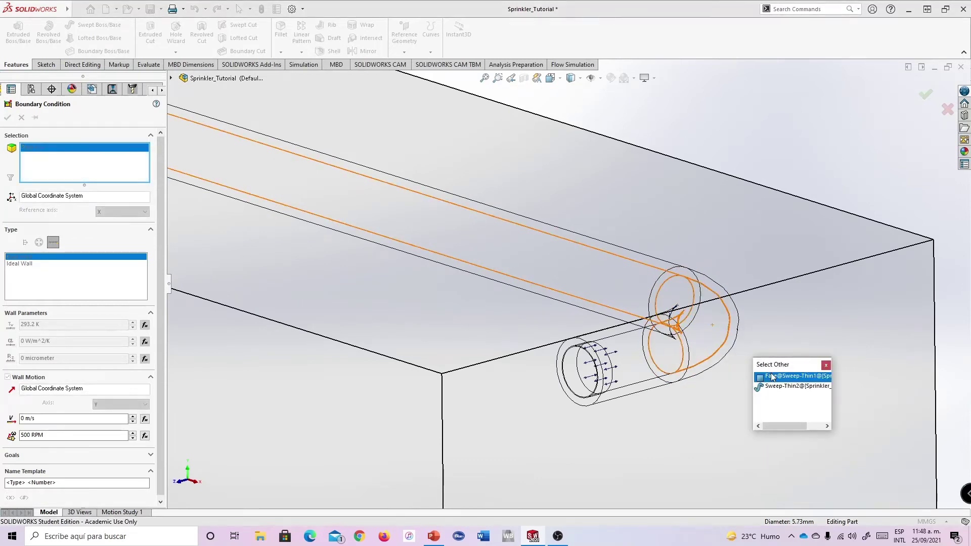
{"action": "left_click", "coordinate": [774, 377]}
{"action": "right_click", "coordinate": [645, 357]}
{"action": "left_click", "coordinate": [672, 386]}
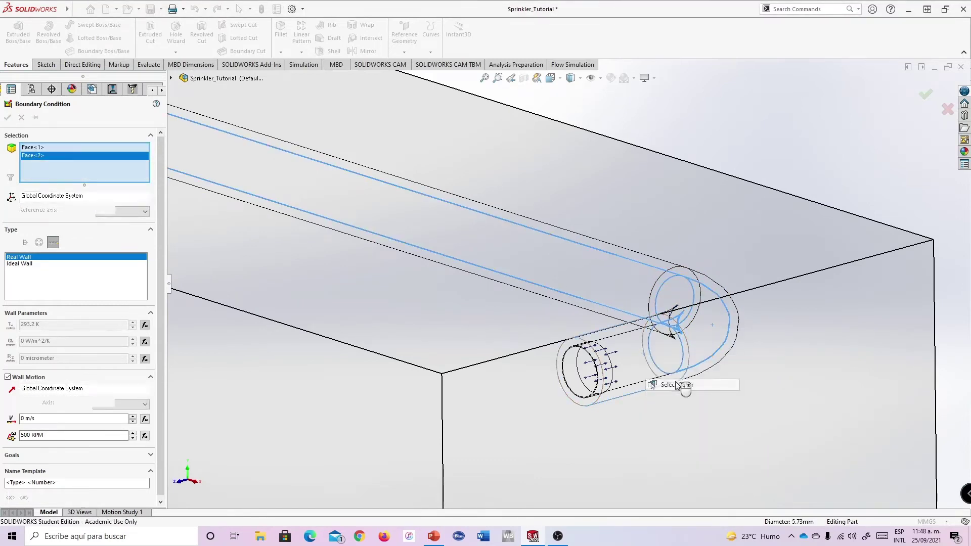
{"action": "left_click", "coordinate": [718, 407]}
Add the inner face along the opposite sprinkler arm to the rotating real wall selection
{"action": "middle_click_drag", "start_coordinate": [615, 353], "coordinate": [375, 241]}
{"action": "key", "text": "f"}
{"action": "scroll", "coordinate": [375, 241], "scroll_direction": "down", "scroll_amount": 4}
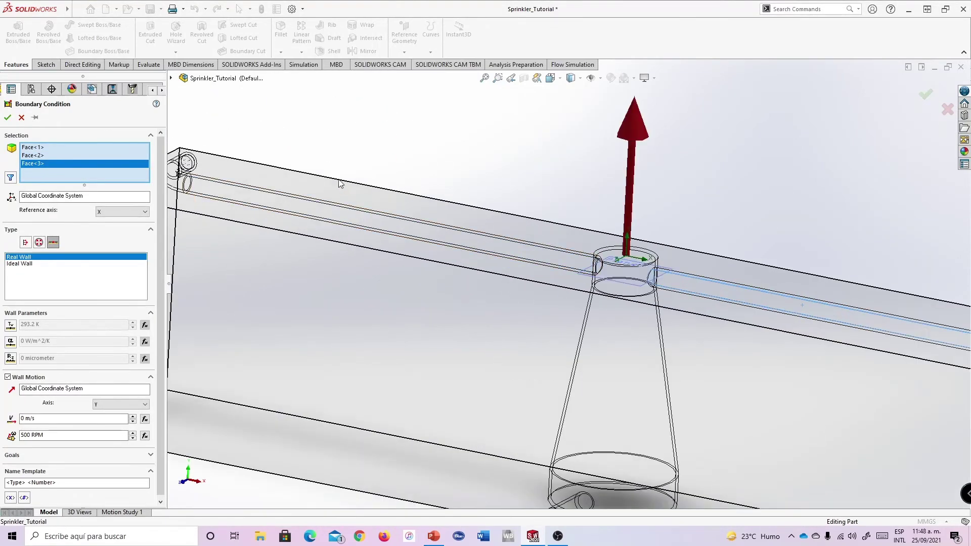
{"action": "right_click", "coordinate": [334, 219]}
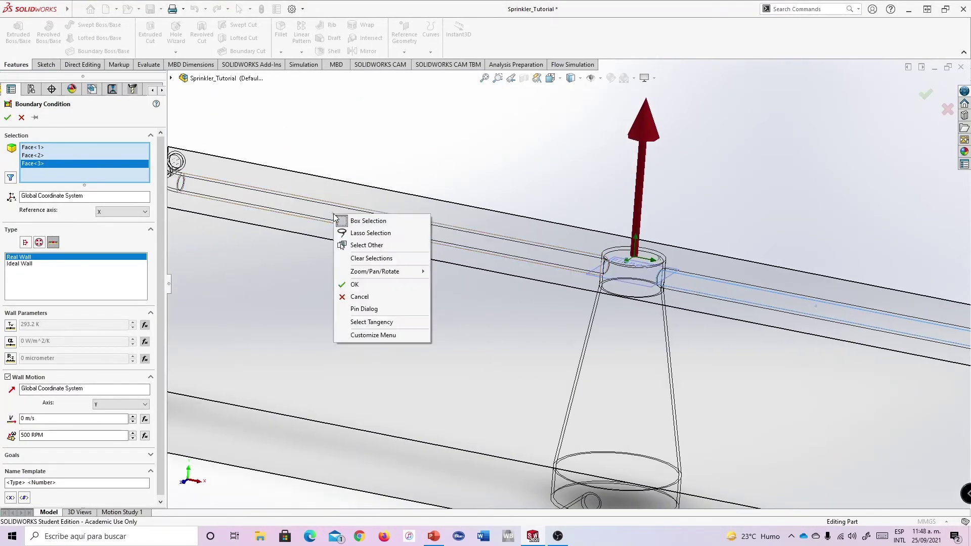
{"action": "left_click", "coordinate": [353, 245]}
{"action": "left_click", "coordinate": [425, 277]}
Add the opposite arm's inner elbow and nozzle tube faces, and create the real wall condition for all six selected faces
{"action": "key", "text": "f"}
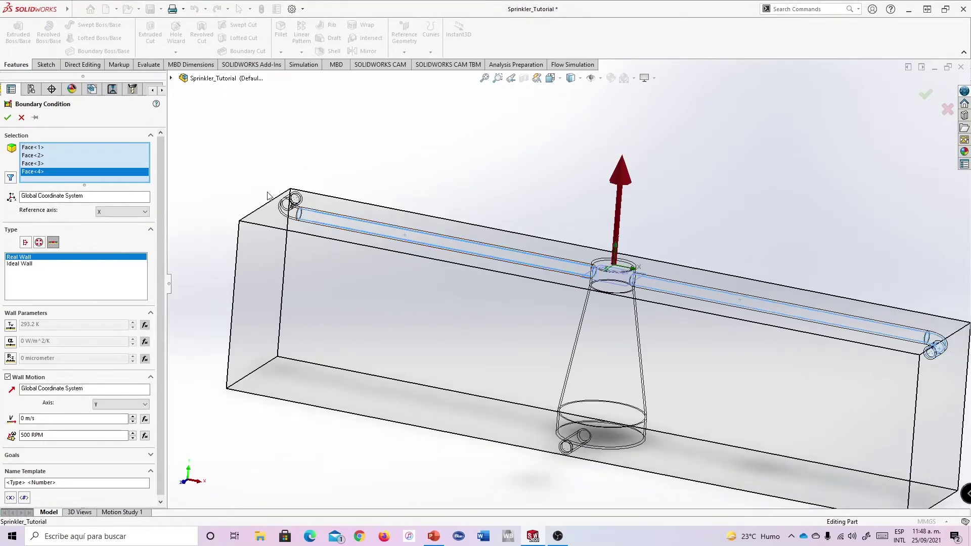
{"action": "scroll", "coordinate": [324, 227], "scroll_direction": "down", "scroll_amount": 5}
{"action": "right_click", "coordinate": [350, 230]}
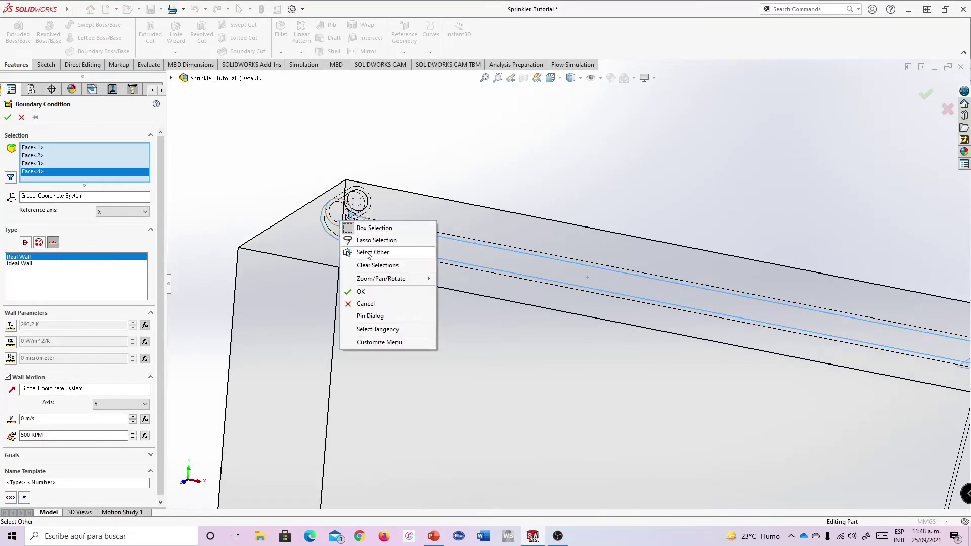
{"action": "left_click", "coordinate": [401, 251]}
{"action": "left_click", "coordinate": [398, 276]}
{"action": "right_click", "coordinate": [360, 199]}
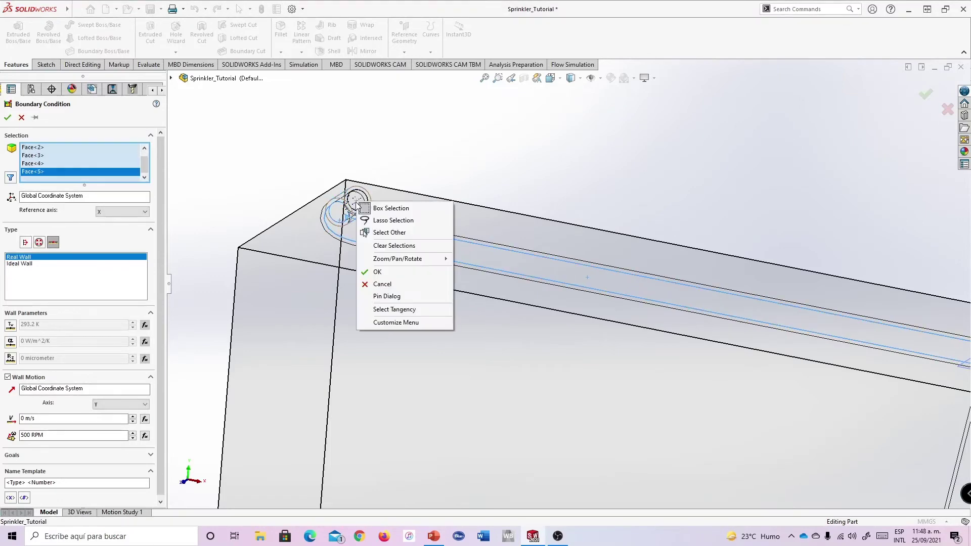
{"action": "left_click", "coordinate": [397, 230]}
{"action": "left_click", "coordinate": [411, 256]}
{"action": "scroll", "coordinate": [505, 298], "scroll_direction": "up", "scroll_amount": 5}
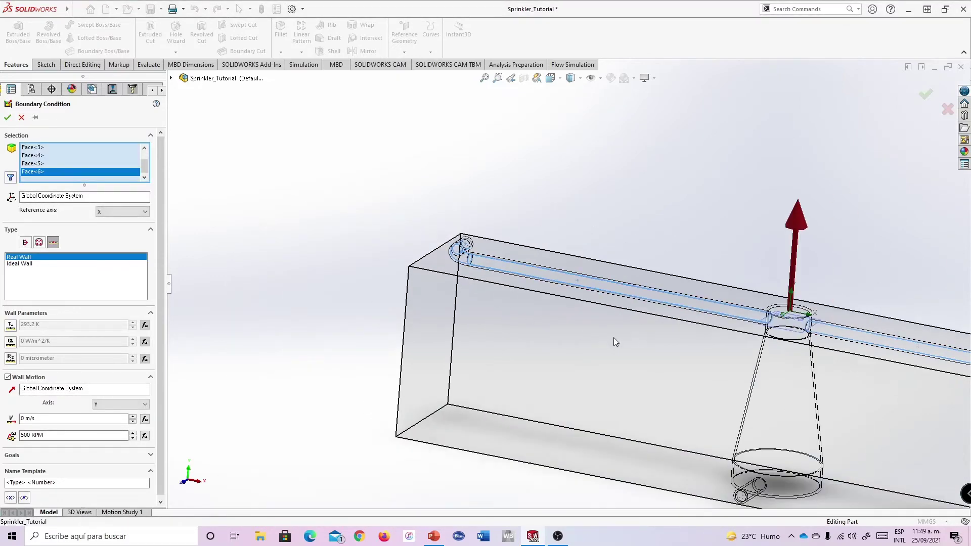
{"action": "middle_click_drag", "start_coordinate": [613, 338], "coordinate": [756, 271]}
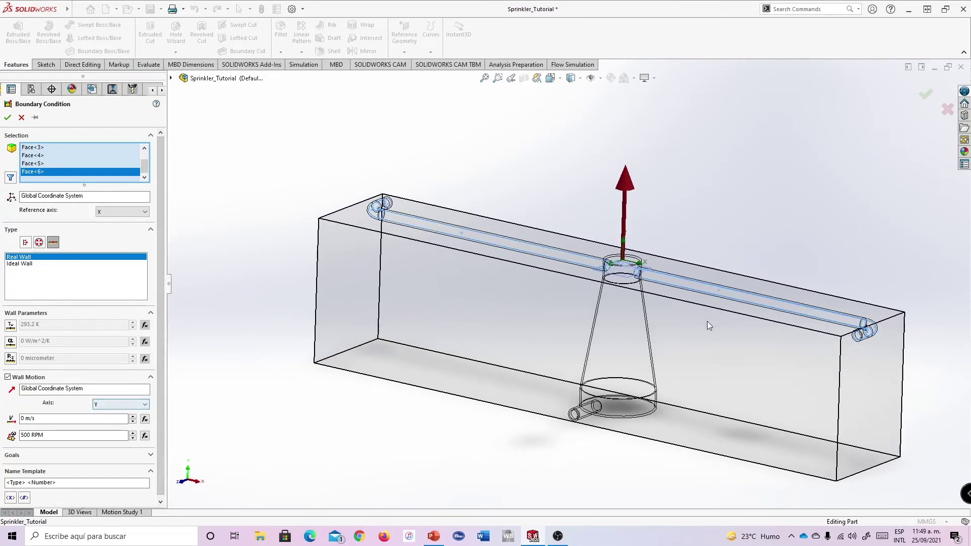
{"action": "left_click", "coordinate": [8, 118]}
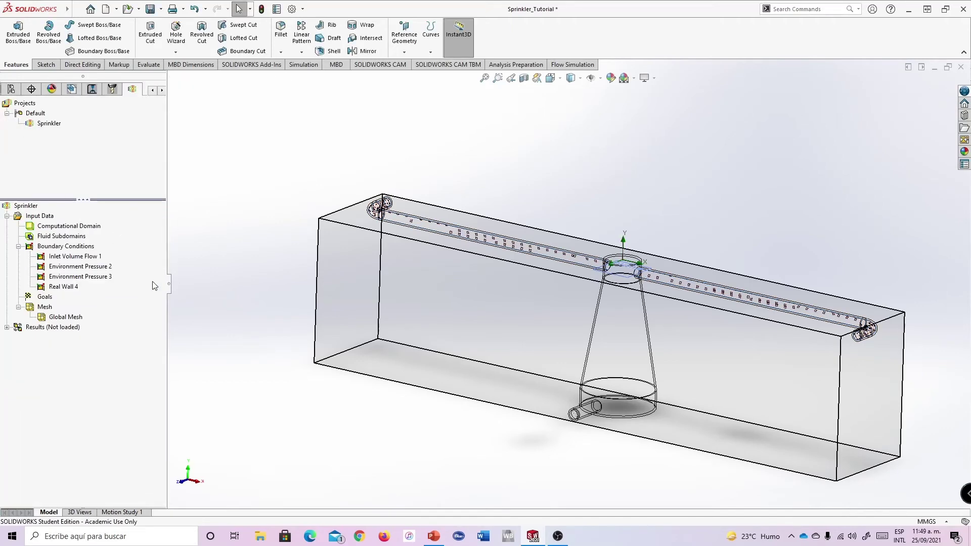
Start another Real Wall boundary condition for the central hub with Wall Motion about the global Y axis
{"action": "scroll", "coordinate": [681, 335], "scroll_direction": "down", "scroll_amount": 5}
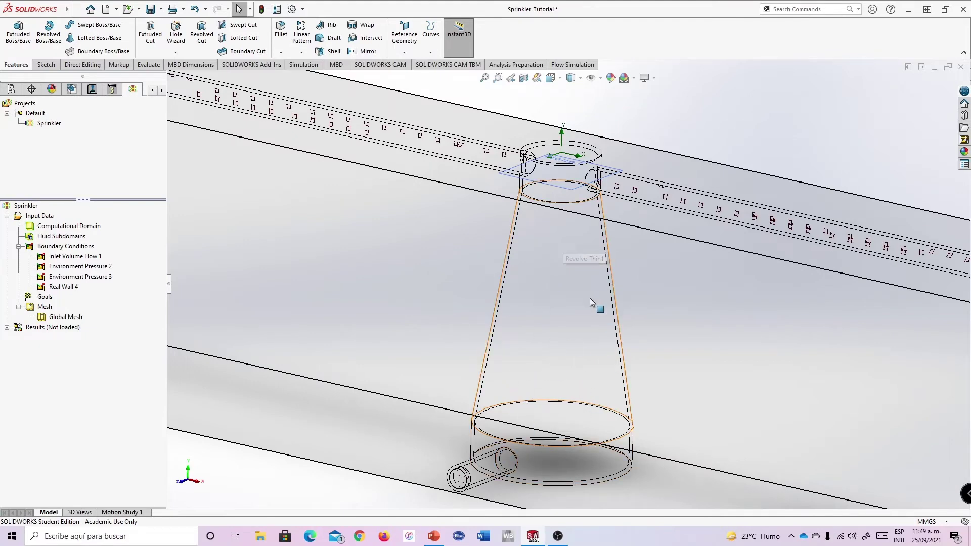
{"action": "scroll", "coordinate": [564, 159], "scroll_direction": "down", "scroll_amount": 3}
{"action": "scroll", "coordinate": [564, 159], "scroll_direction": "down", "scroll_amount": 2}
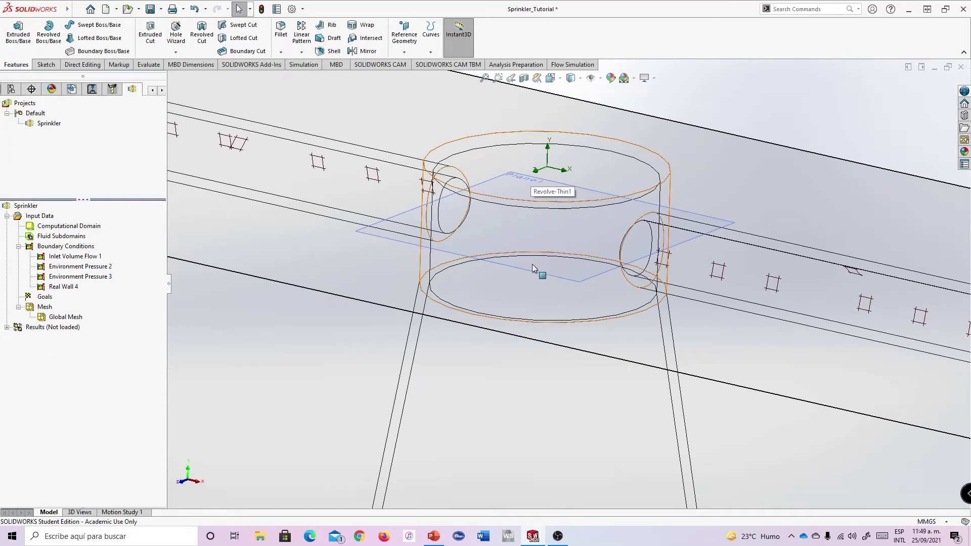
{"action": "right_click", "coordinate": [48, 247]}
{"action": "left_click", "coordinate": [63, 255]}
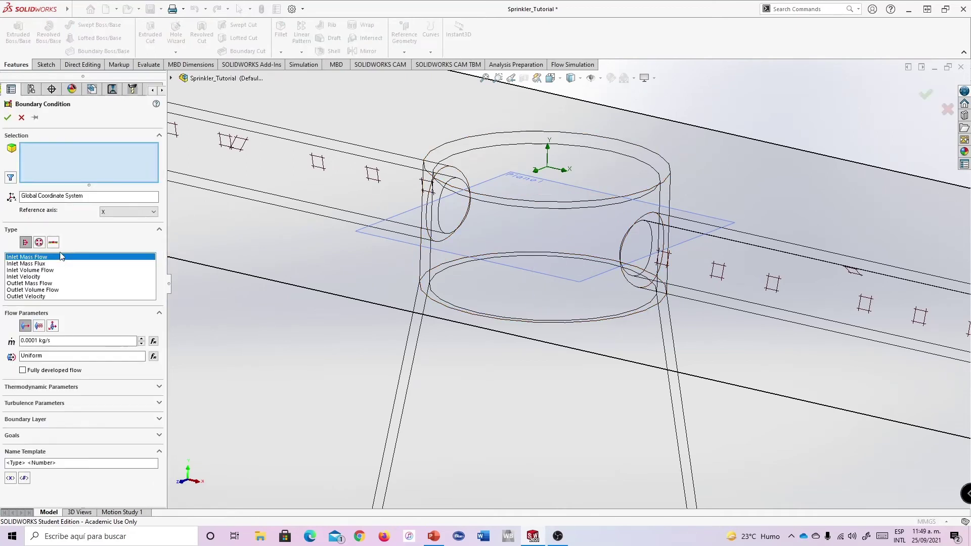
{"action": "left_click", "coordinate": [54, 244]}
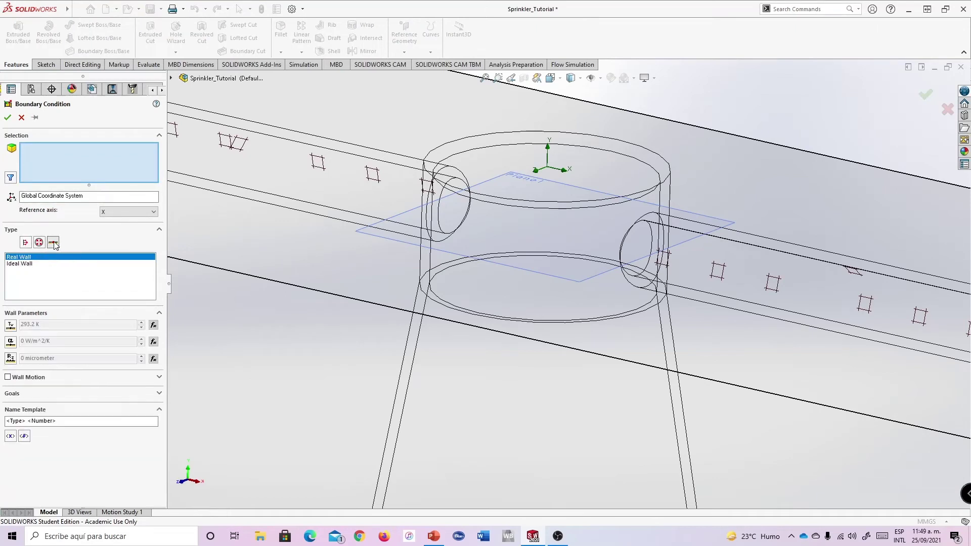
{"action": "left_click", "coordinate": [8, 378]}
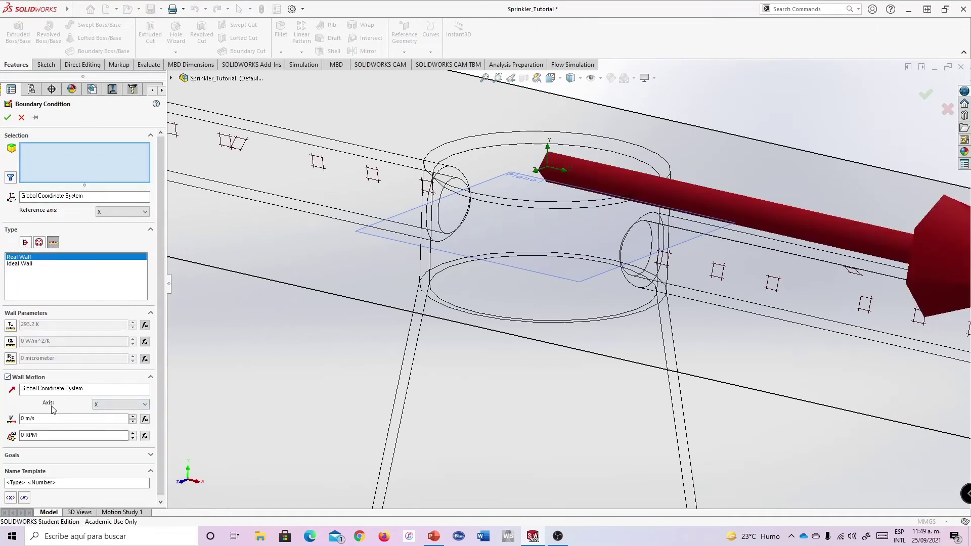
{"action": "left_click", "coordinate": [107, 406]}
{"action": "left_click", "coordinate": [110, 419]}
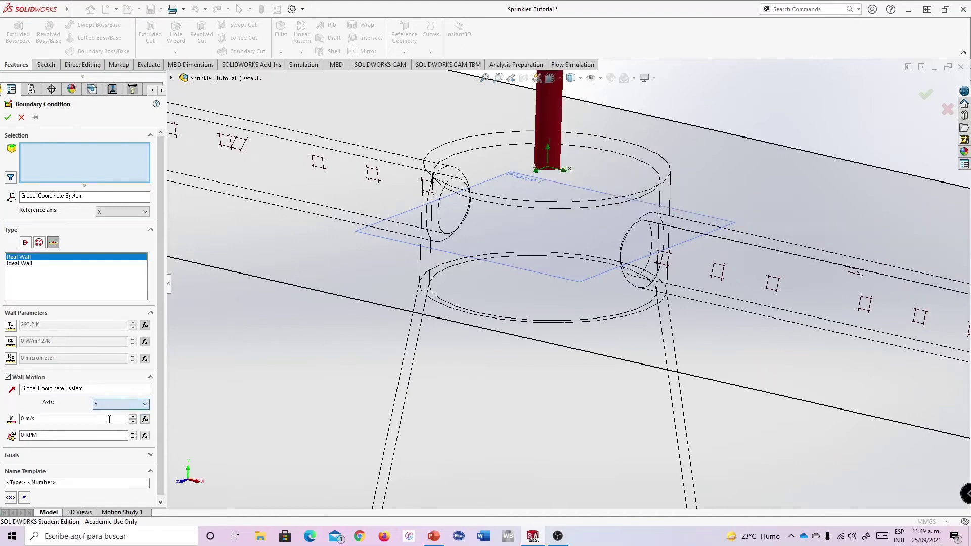
Select the inner top face of the central hub (Revolve-Thin1) for the real wall condition
{"action": "scroll", "coordinate": [615, 217], "scroll_direction": "up", "scroll_amount": 6}
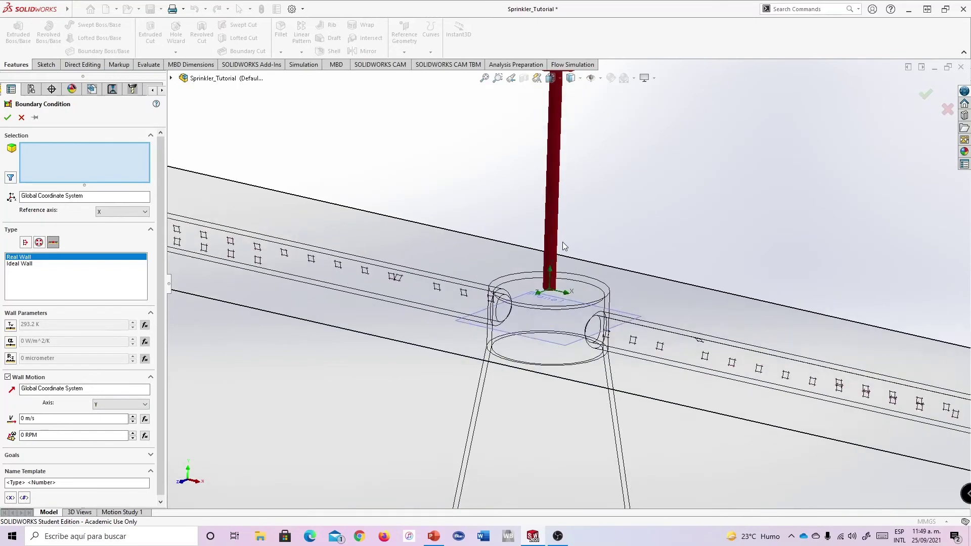
{"action": "scroll", "coordinate": [564, 246], "scroll_direction": "down", "scroll_amount": 2}
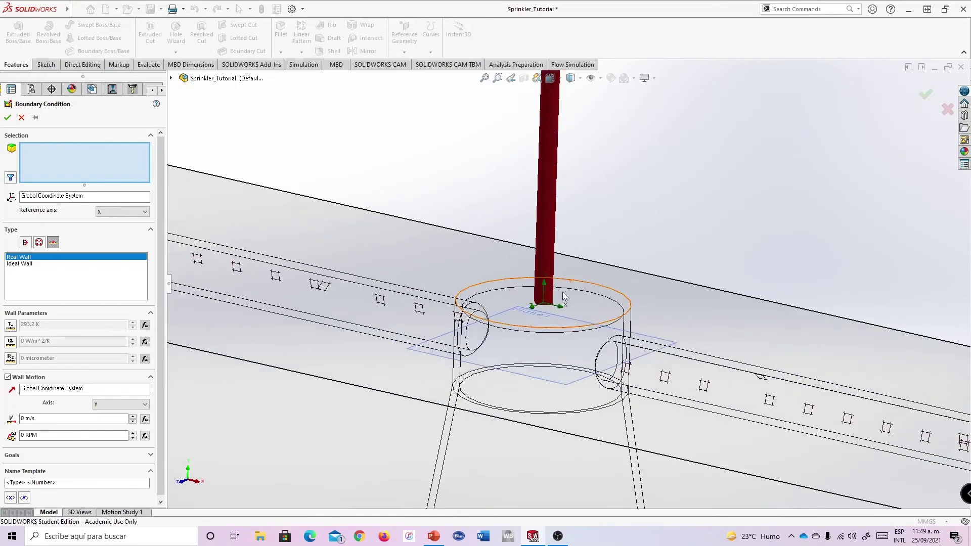
{"action": "right_click", "coordinate": [589, 304]}
{"action": "left_click", "coordinate": [614, 336]}
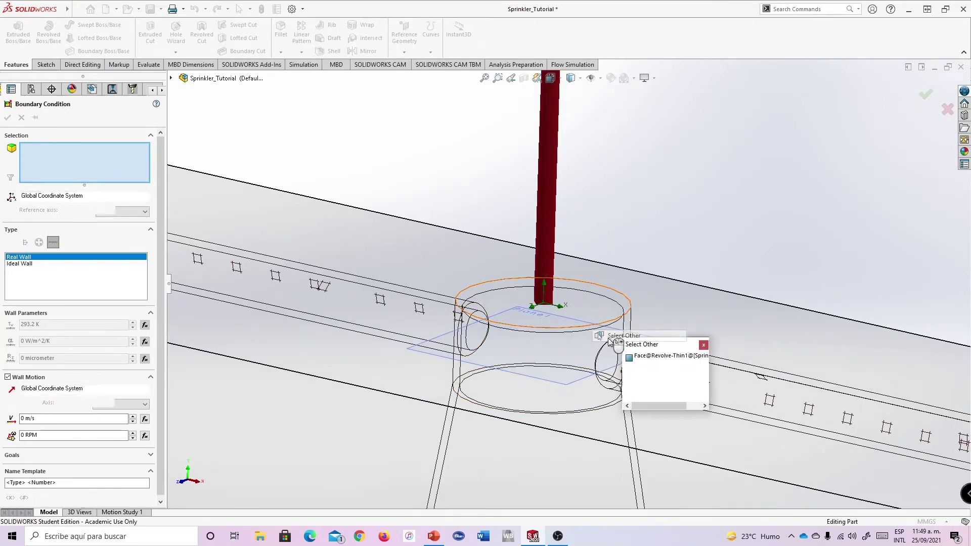
{"action": "left_click", "coordinate": [640, 356]}
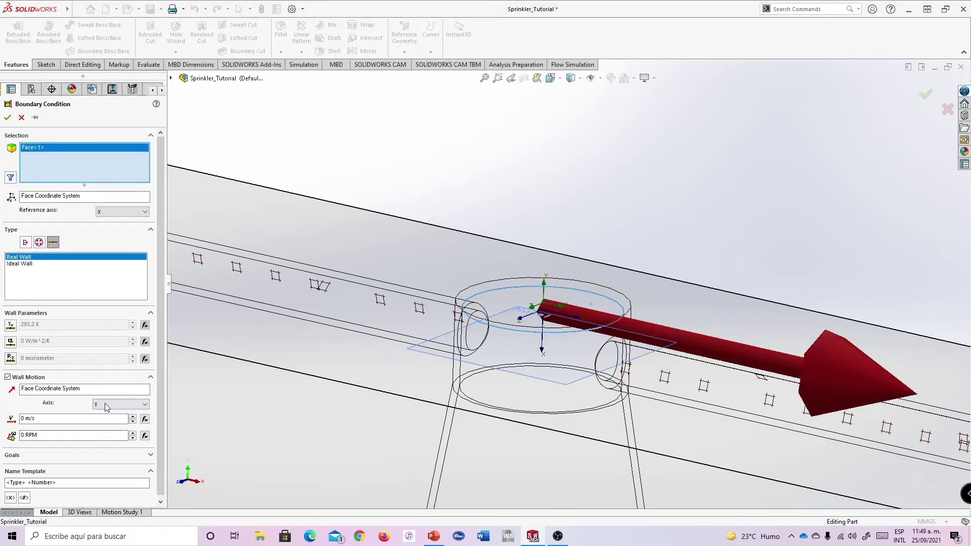
Set the hub top face's Wall Motion to the face coordinate system's X axis at 500 RPM and create the condition
{"action": "left_click", "coordinate": [108, 405]}
{"action": "left_click", "coordinate": [110, 407]}
{"action": "left_click", "coordinate": [109, 404]}
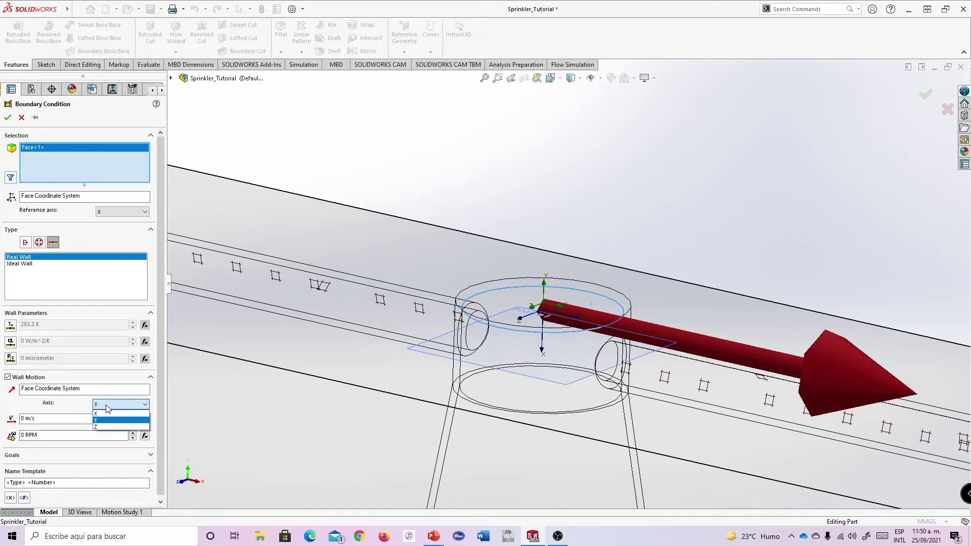
{"action": "left_click", "coordinate": [115, 415]}
{"action": "scroll", "coordinate": [596, 363], "scroll_direction": "down", "scroll_amount": 5}
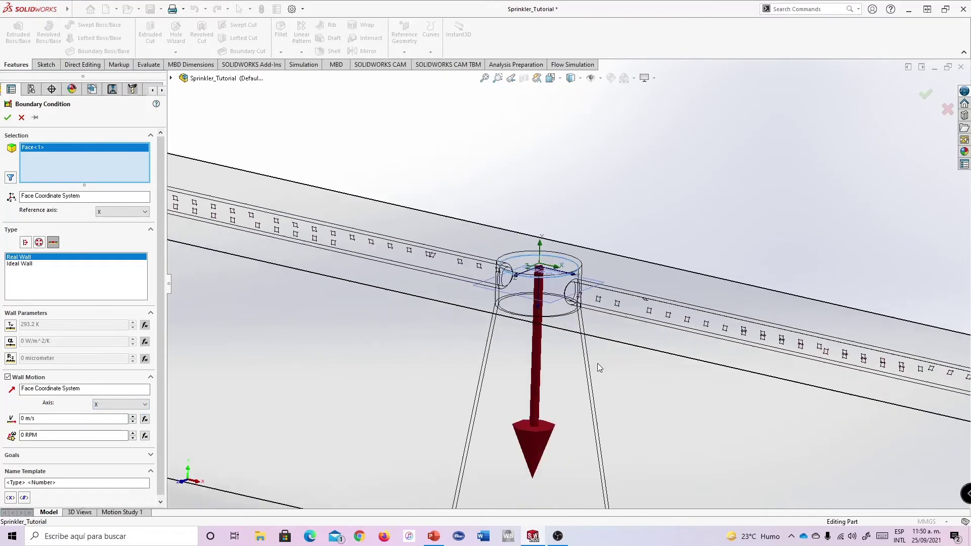
{"action": "scroll", "coordinate": [560, 328], "scroll_direction": "up", "scroll_amount": 3}
{"action": "scroll", "coordinate": [560, 328], "scroll_direction": "down", "scroll_amount": 1}
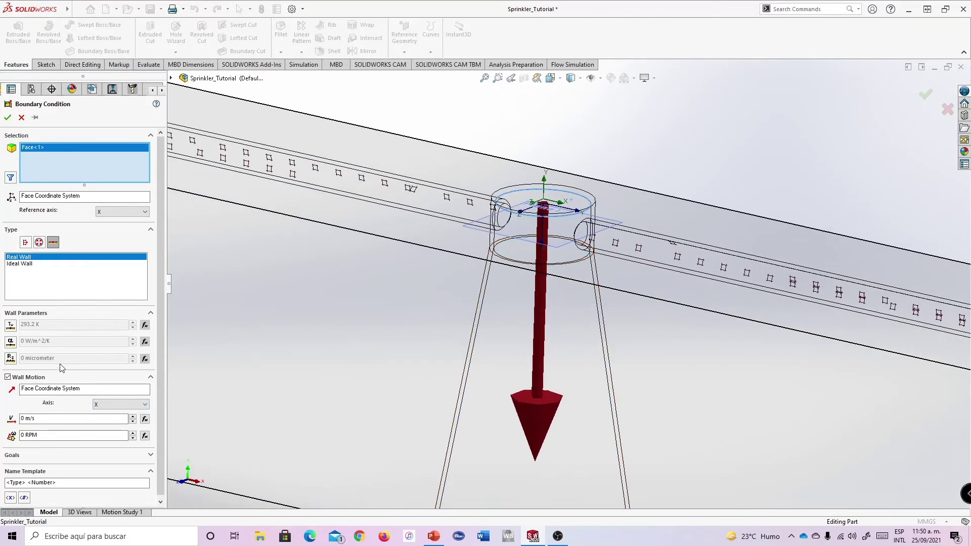
{"action": "double_click", "coordinate": [22, 435]}
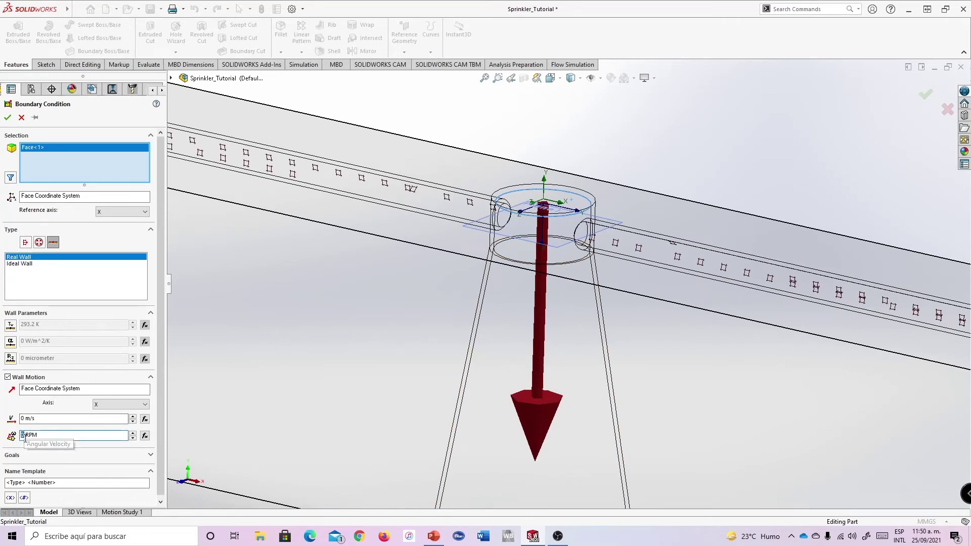
{"action": "type", "text": "500"}
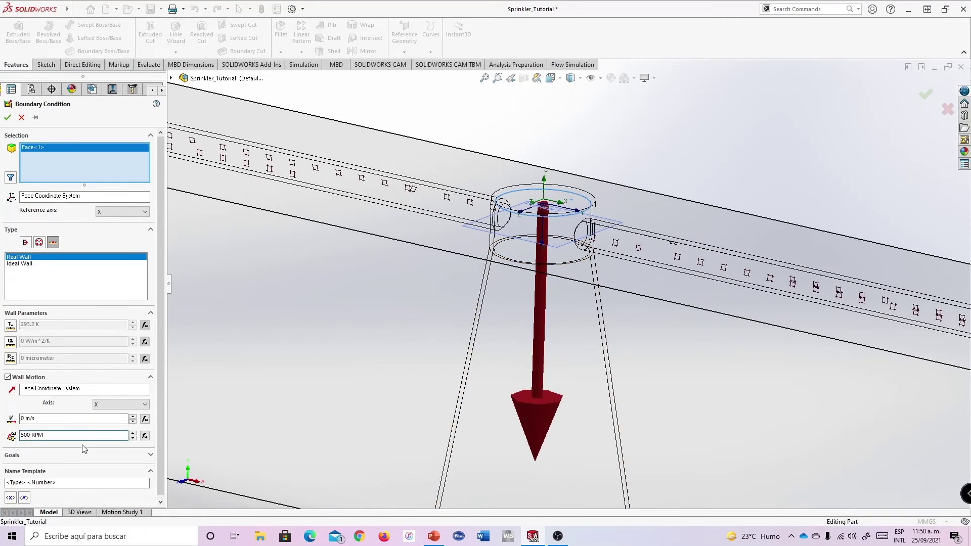
{"action": "left_click", "coordinate": [8, 118]}
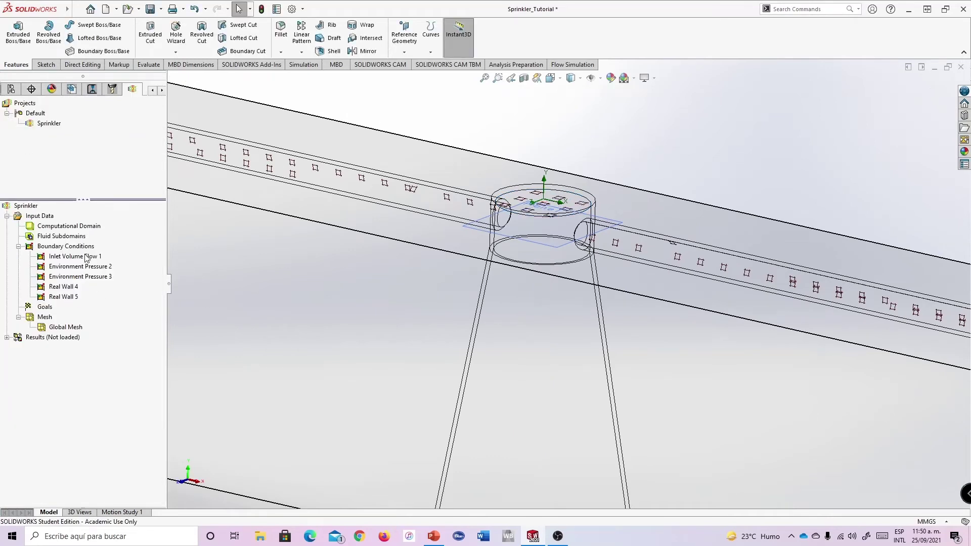
Start a further Real Wall boundary condition on the inner cylindrical side face of the central hub
{"action": "right_click", "coordinate": [58, 246]}
{"action": "left_click", "coordinate": [76, 253]}
{"action": "left_click", "coordinate": [53, 242]}
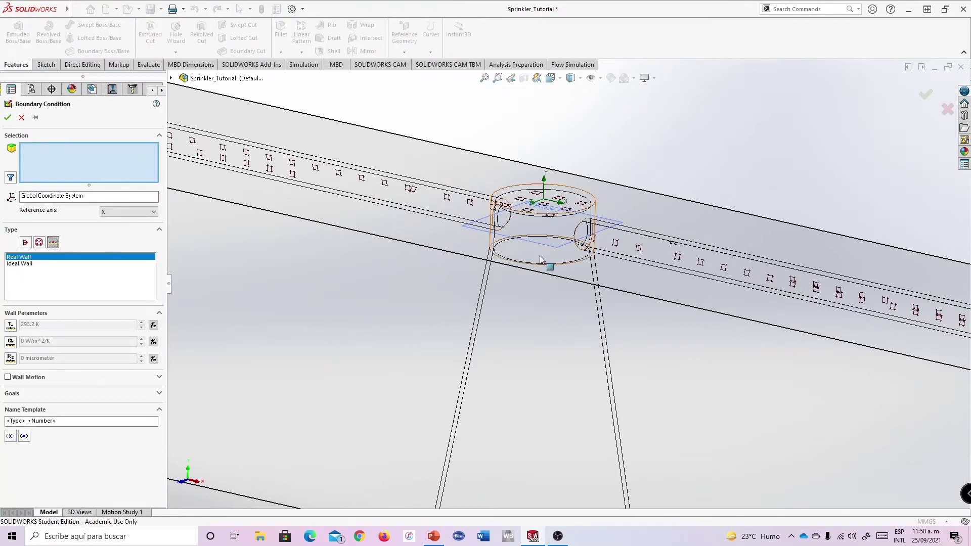
{"action": "right_click", "coordinate": [545, 237]}
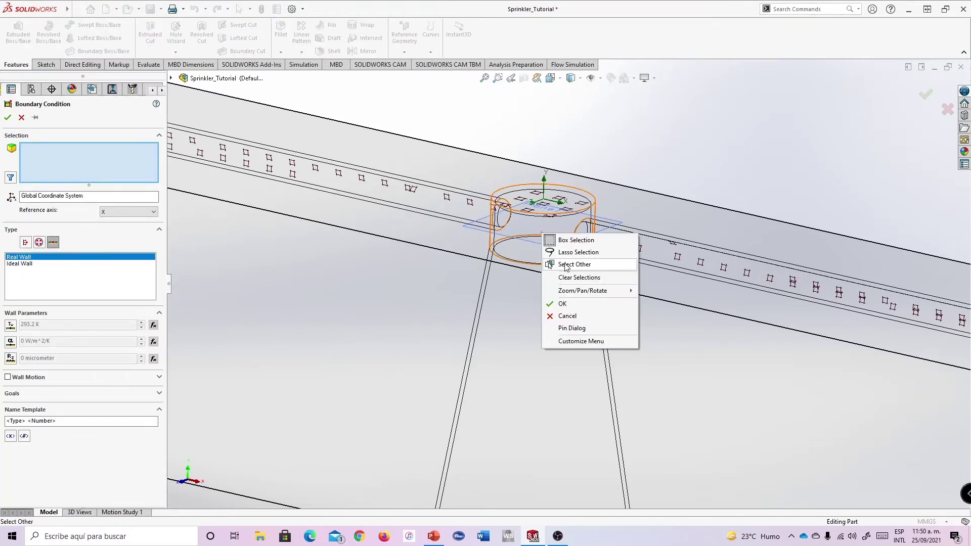
{"action": "left_click", "coordinate": [567, 260]}
{"action": "left_click", "coordinate": [604, 282]}
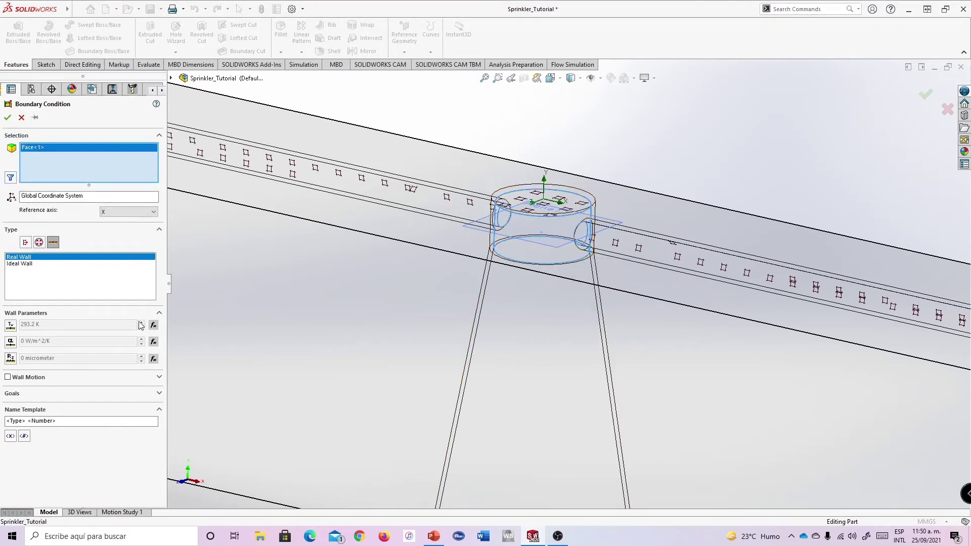
Set the hub side face's Wall Motion to the global Y axis at 500 RPM and create the Real Wall condition
{"action": "left_click", "coordinate": [8, 378]}
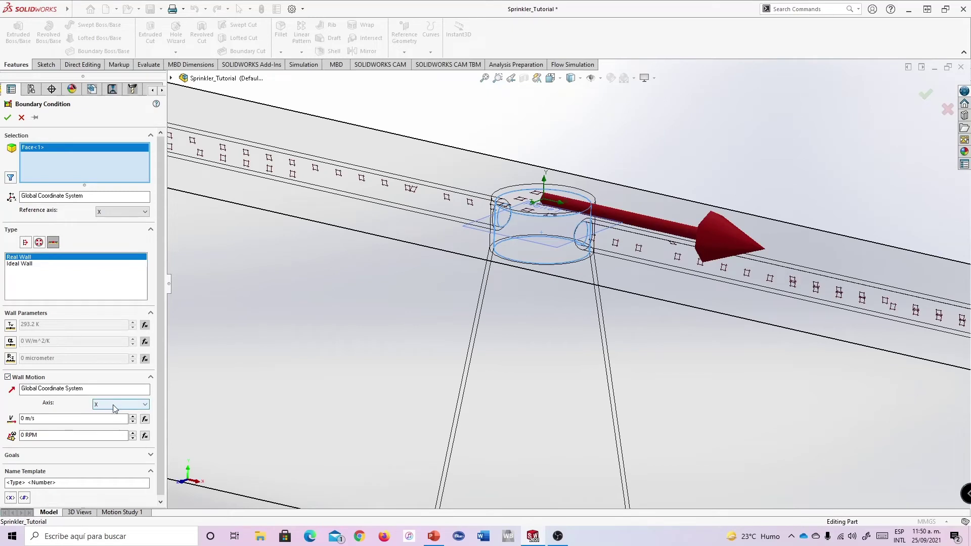
{"action": "left_click", "coordinate": [31, 435]}
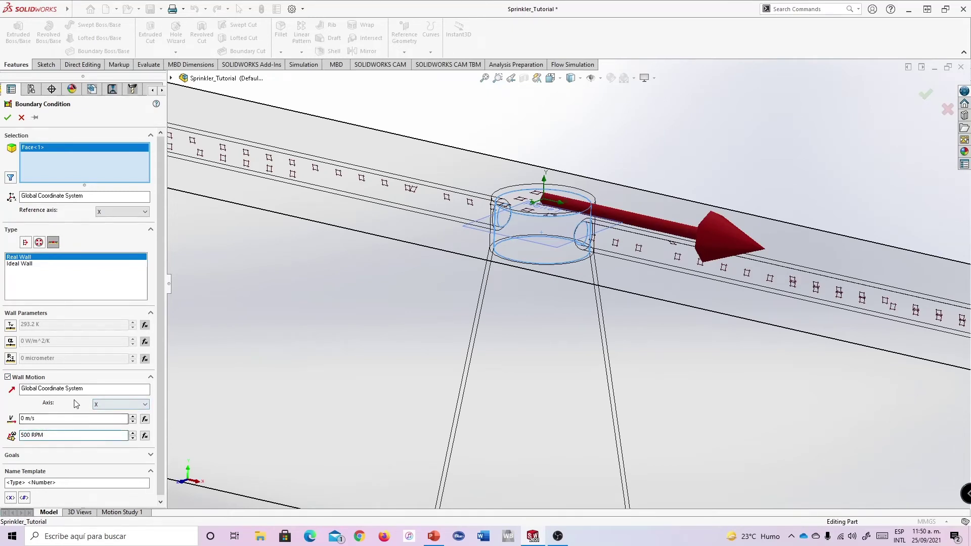
{"action": "left_click", "coordinate": [121, 404]}
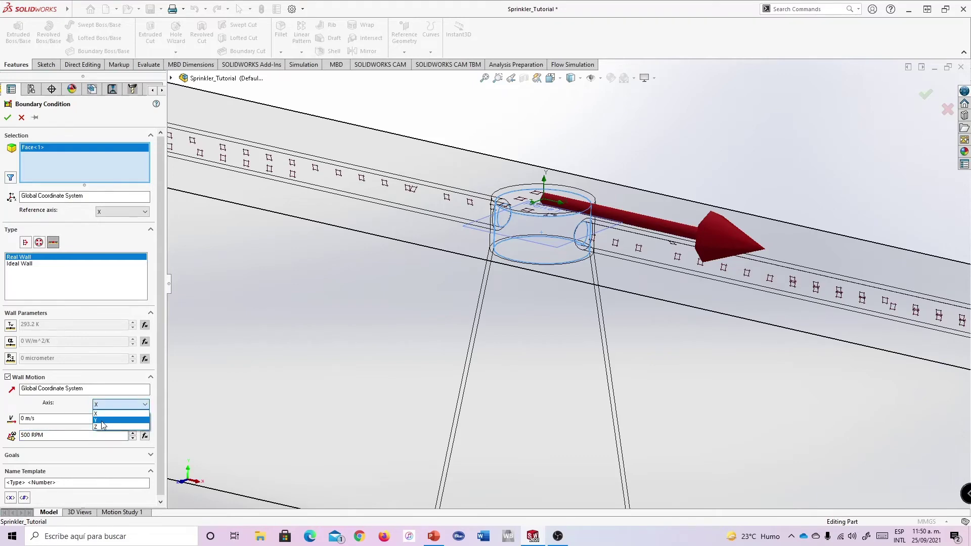
{"action": "left_click", "coordinate": [104, 421]}
{"action": "key", "text": "f"}
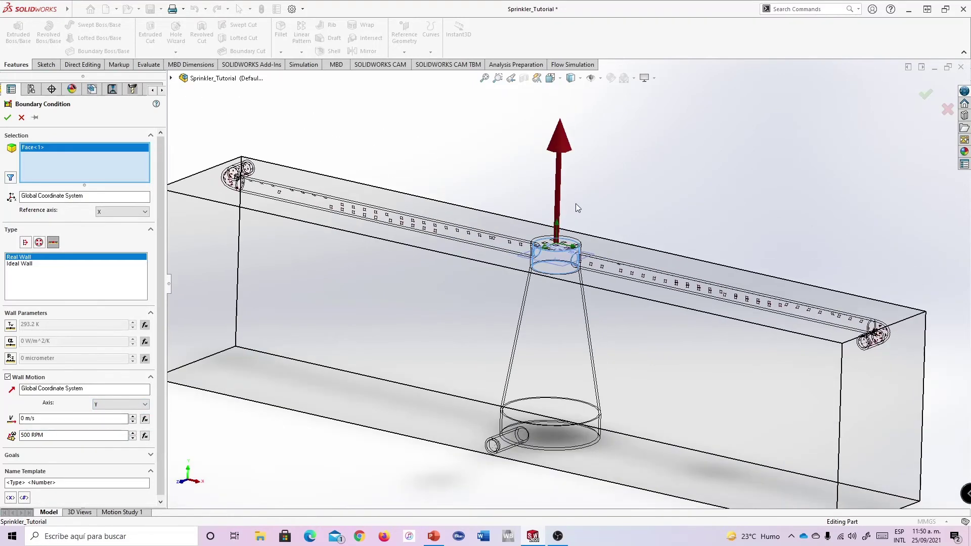
{"action": "scroll", "coordinate": [575, 203], "scroll_direction": "down", "scroll_amount": 5}
{"action": "scroll", "coordinate": [554, 202], "scroll_direction": "up", "scroll_amount": 5}
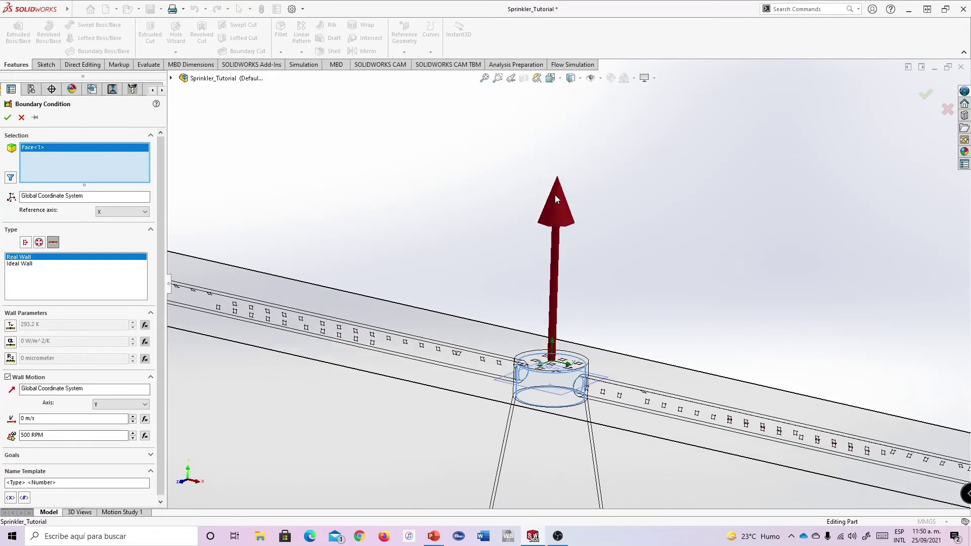
{"action": "scroll", "coordinate": [574, 336], "scroll_direction": "down", "scroll_amount": 4}
{"action": "scroll", "coordinate": [559, 245], "scroll_direction": "up", "scroll_amount": 5}
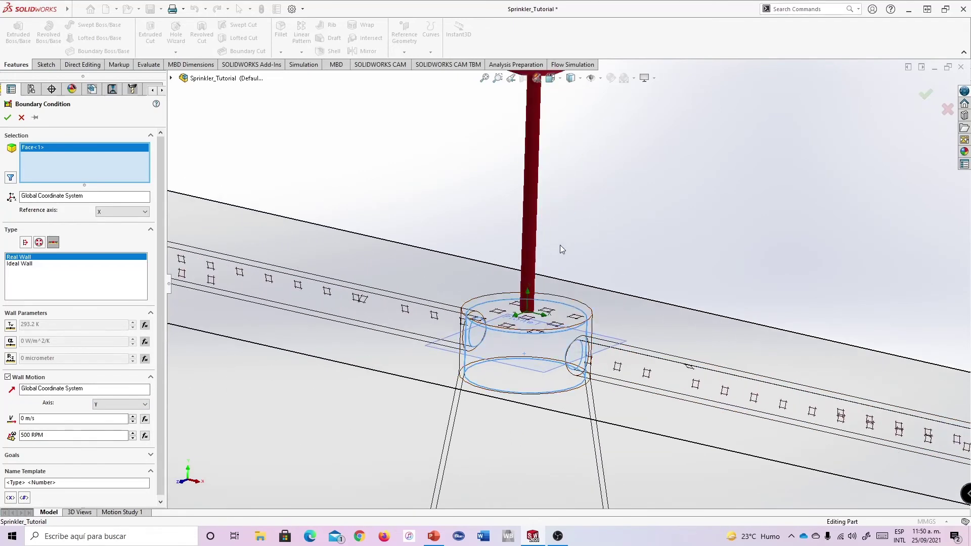
{"action": "scroll", "coordinate": [560, 220], "scroll_direction": "down", "scroll_amount": 3}
{"action": "scroll", "coordinate": [565, 247], "scroll_direction": "down", "scroll_amount": 2}
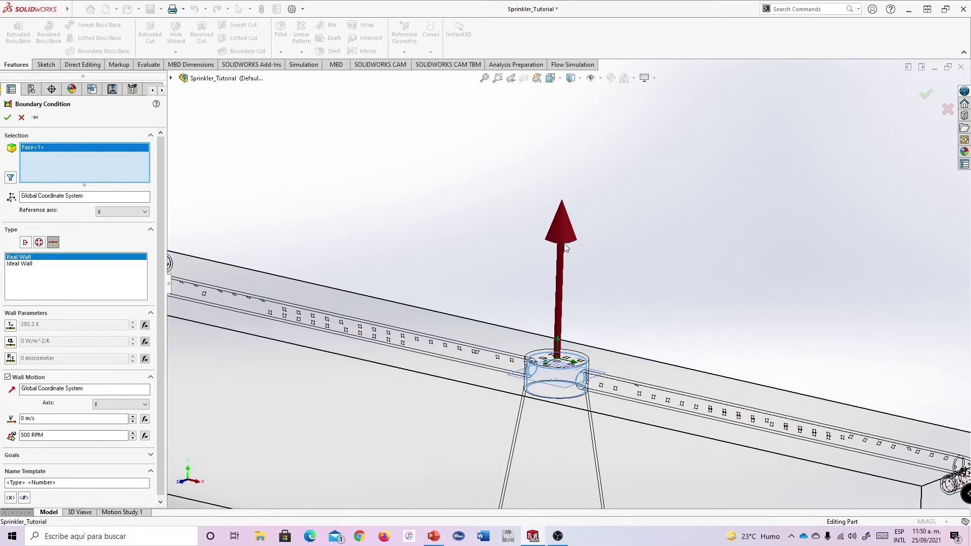
{"action": "left_click", "coordinate": [12, 119]}
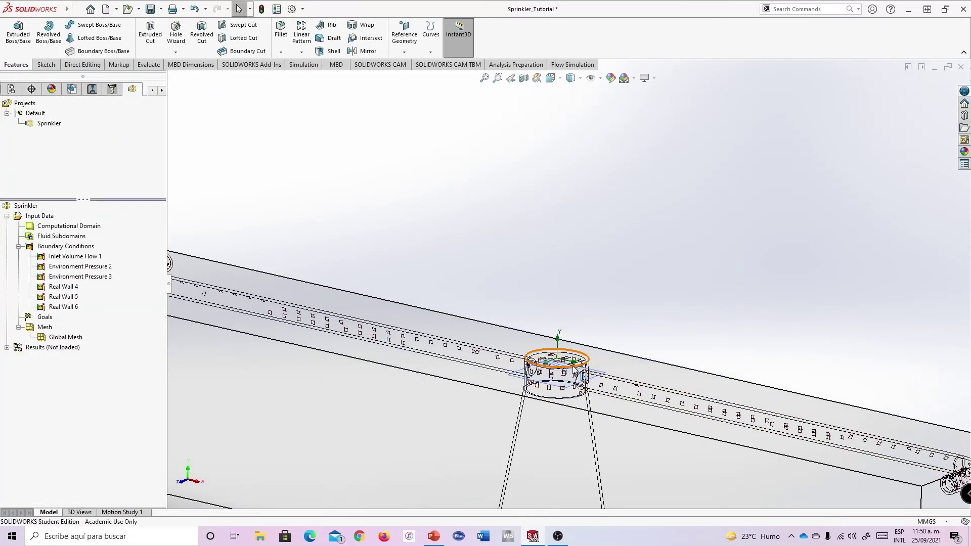
Set the automatic Global Mesh to initial mesh level 6 with the basic mesh shown
{"action": "scroll", "coordinate": [605, 375], "scroll_direction": "up", "scroll_amount": 5}
{"action": "scroll", "coordinate": [606, 374], "scroll_direction": "down", "scroll_amount": 2}
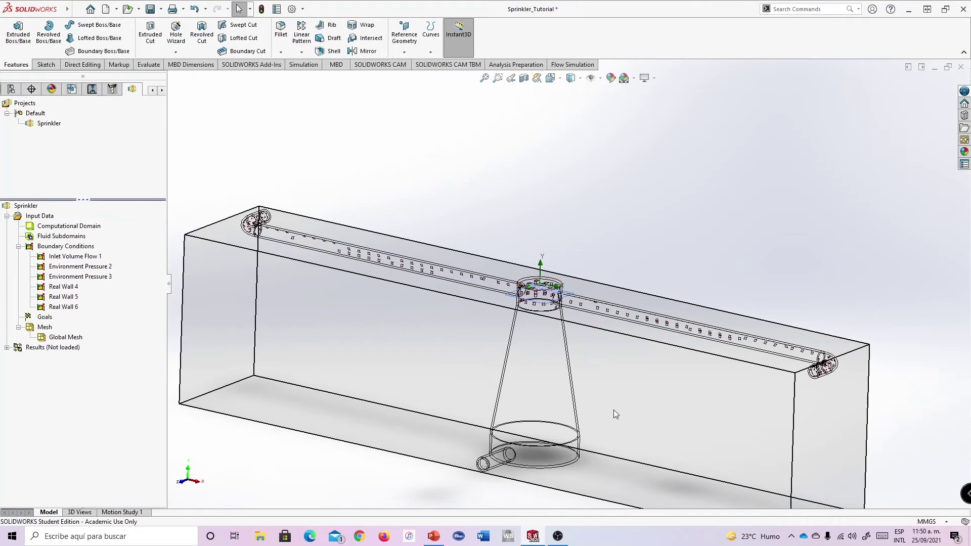
{"action": "middle_click_drag", "start_coordinate": [648, 405], "coordinate": [652, 427]}
{"action": "scroll", "coordinate": [708, 349], "scroll_direction": "up", "scroll_amount": 2}
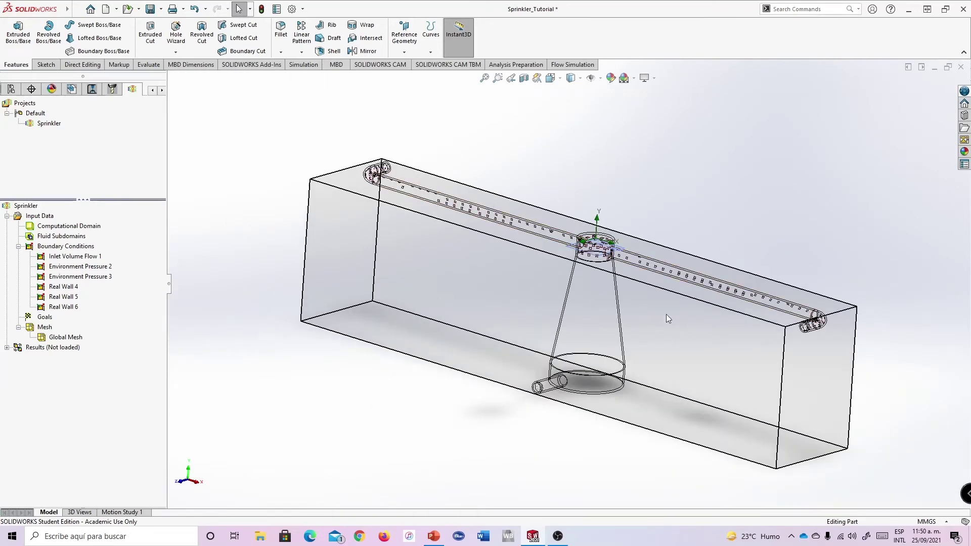
{"action": "scroll", "coordinate": [573, 235], "scroll_direction": "up", "scroll_amount": 2}
{"action": "middle_click_drag", "start_coordinate": [573, 235], "coordinate": [748, 275]}
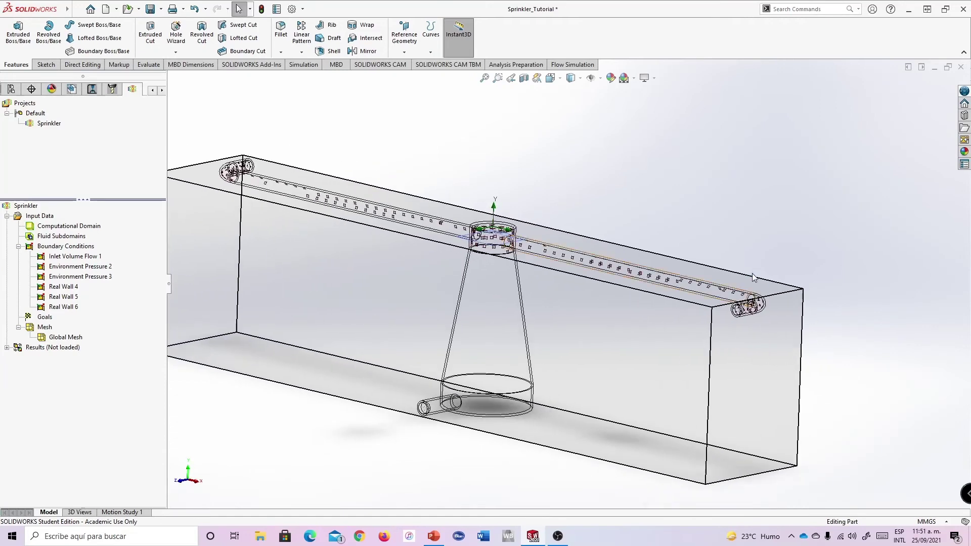
{"action": "double_click", "coordinate": [59, 341]}
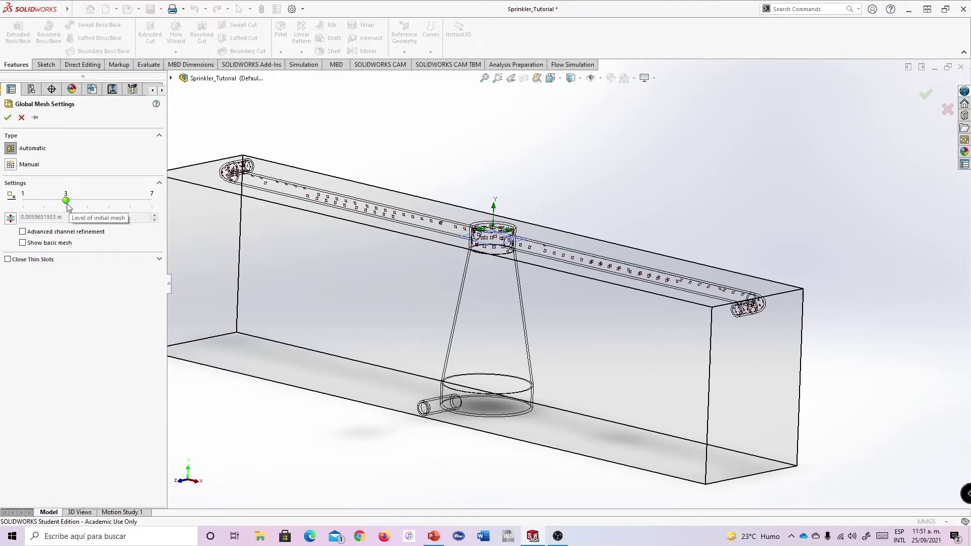
{"action": "left_click", "coordinate": [22, 243]}
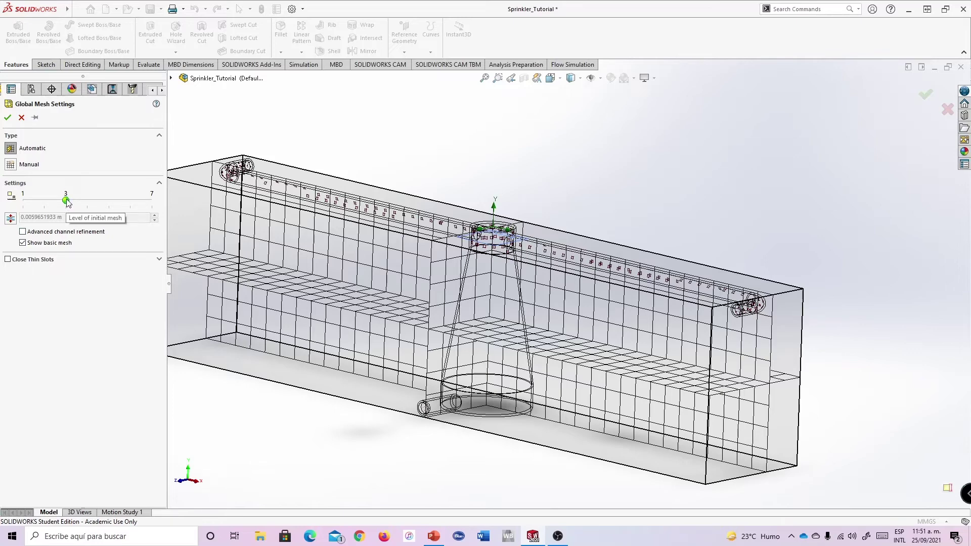
{"action": "left_click_drag", "start_coordinate": [67, 204], "coordinate": [129, 203]}
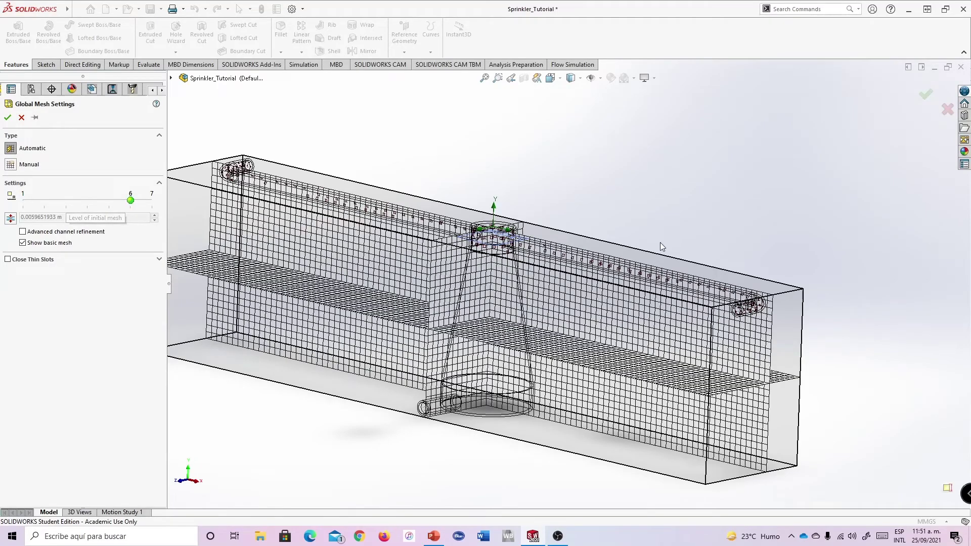
{"action": "scroll", "coordinate": [659, 240], "scroll_direction": "up", "scroll_amount": 4}
{"action": "scroll", "coordinate": [651, 257], "scroll_direction": "down", "scroll_amount": 3}
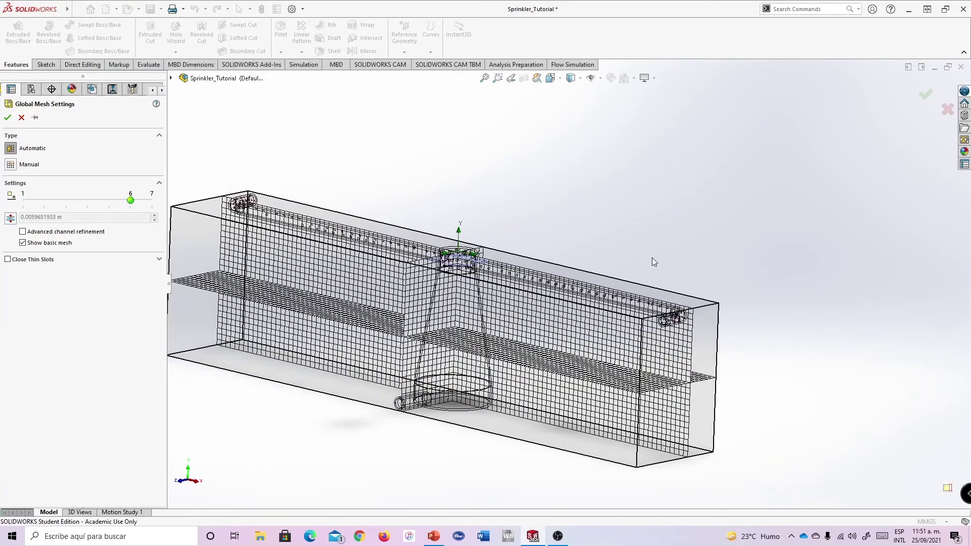
{"action": "middle_click_drag", "start_coordinate": [651, 257], "coordinate": [635, 281]}
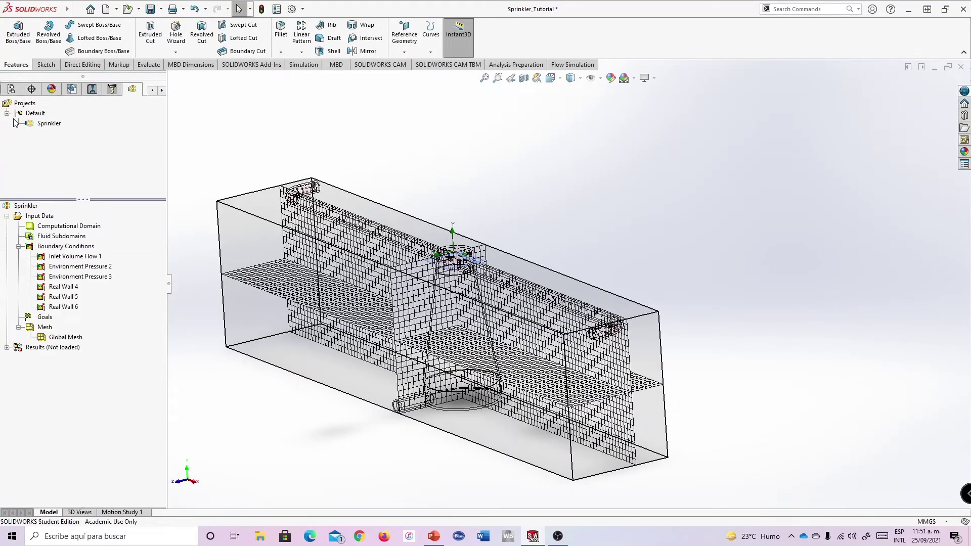
Review the wall motion axis and rotation speed of the three Real Wall boundary conditions without changing them
{"action": "middle_click_drag", "start_coordinate": [616, 271], "coordinate": [652, 263]}
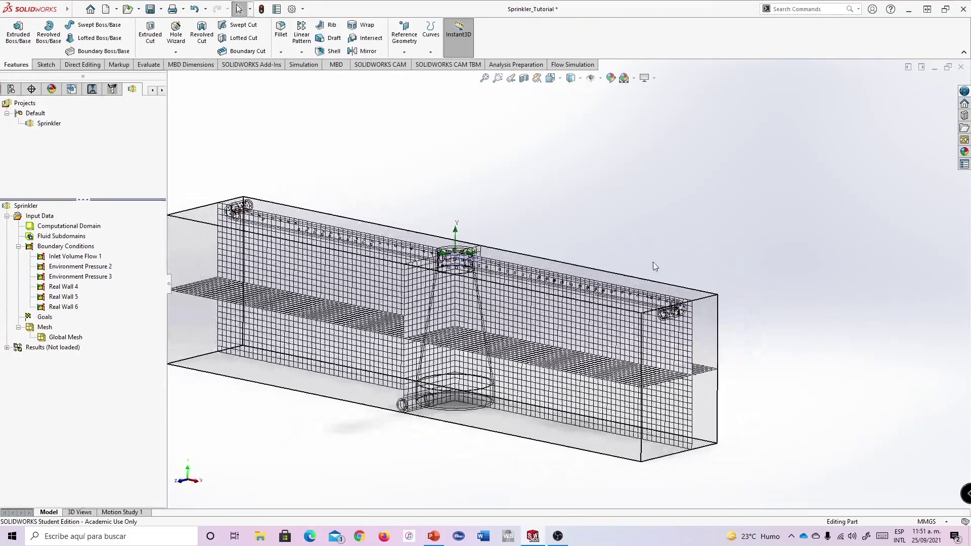
{"action": "scroll", "coordinate": [607, 260], "scroll_direction": "up", "scroll_amount": 3}
{"action": "scroll", "coordinate": [564, 258], "scroll_direction": "down", "scroll_amount": 4}
{"action": "scroll", "coordinate": [627, 277], "scroll_direction": "down", "scroll_amount": 2}
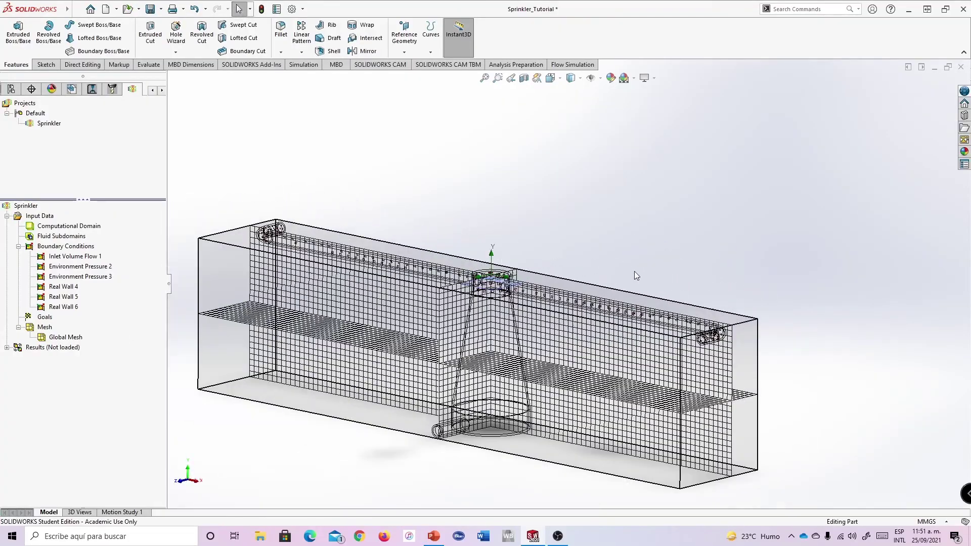
{"action": "middle_click_drag", "start_coordinate": [639, 274], "coordinate": [534, 317]}
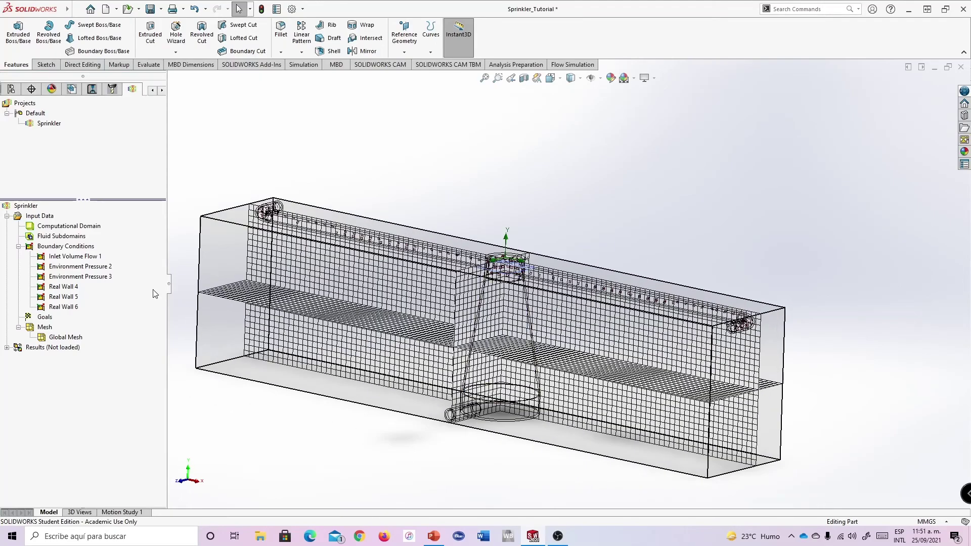
{"action": "double_click", "coordinate": [59, 287]}
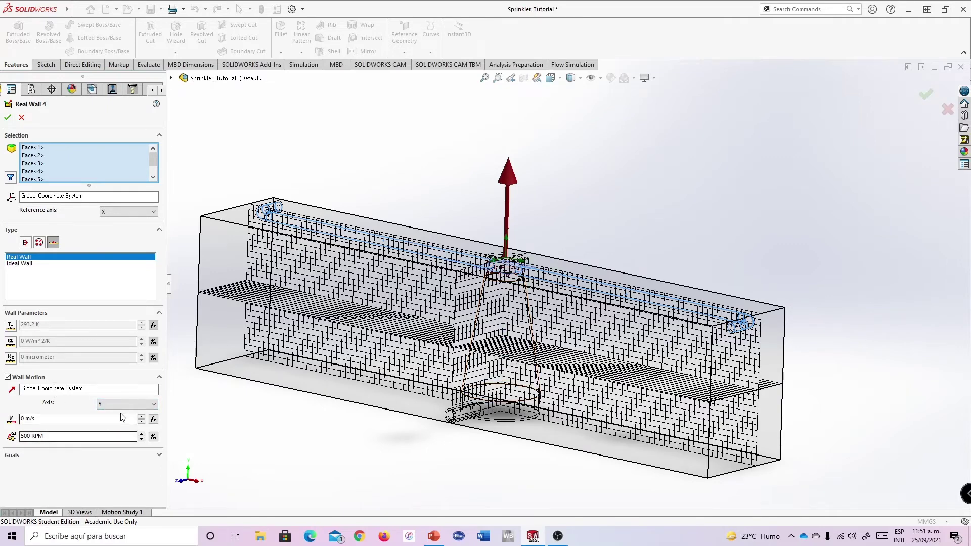
{"action": "left_click", "coordinate": [8, 119]}
{"action": "double_click", "coordinate": [52, 296]}
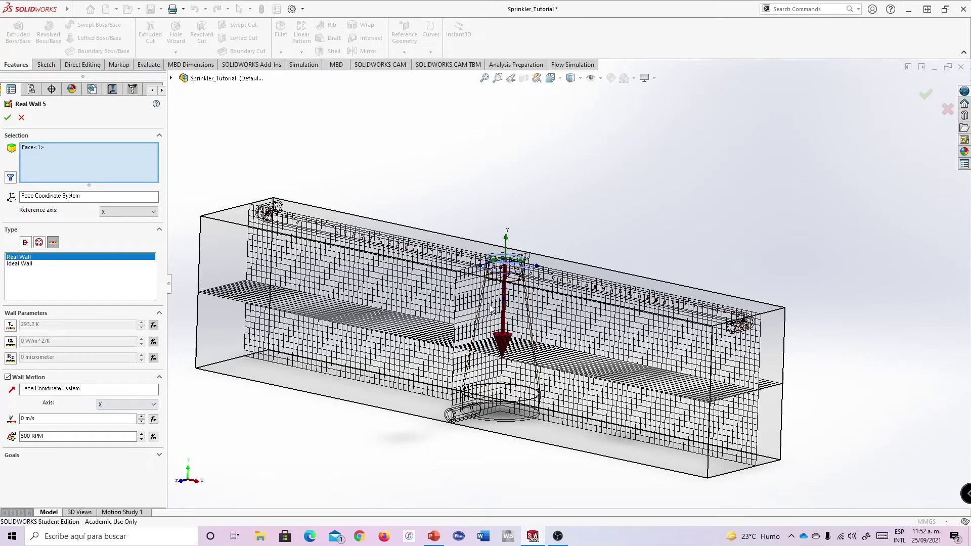
{"action": "left_click", "coordinate": [7, 118]}
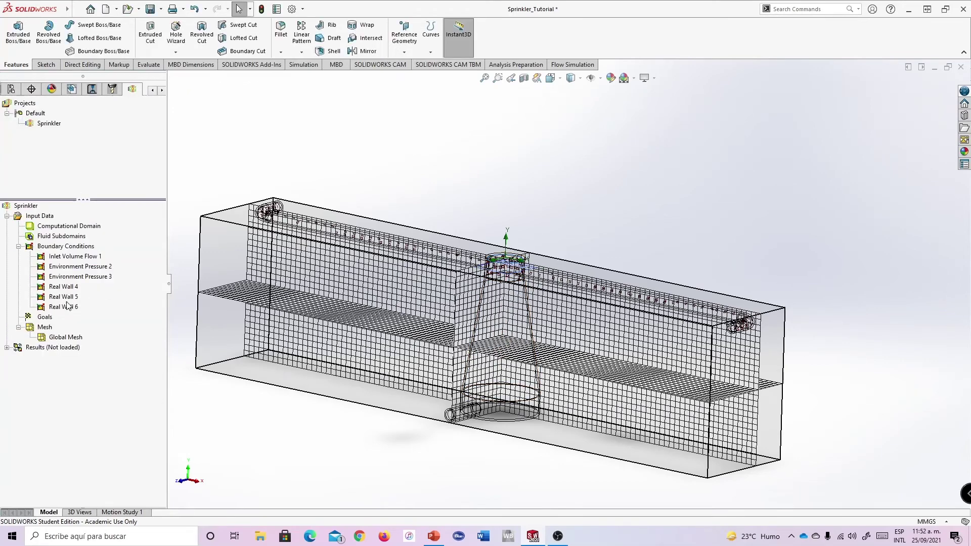
{"action": "double_click", "coordinate": [57, 307]}
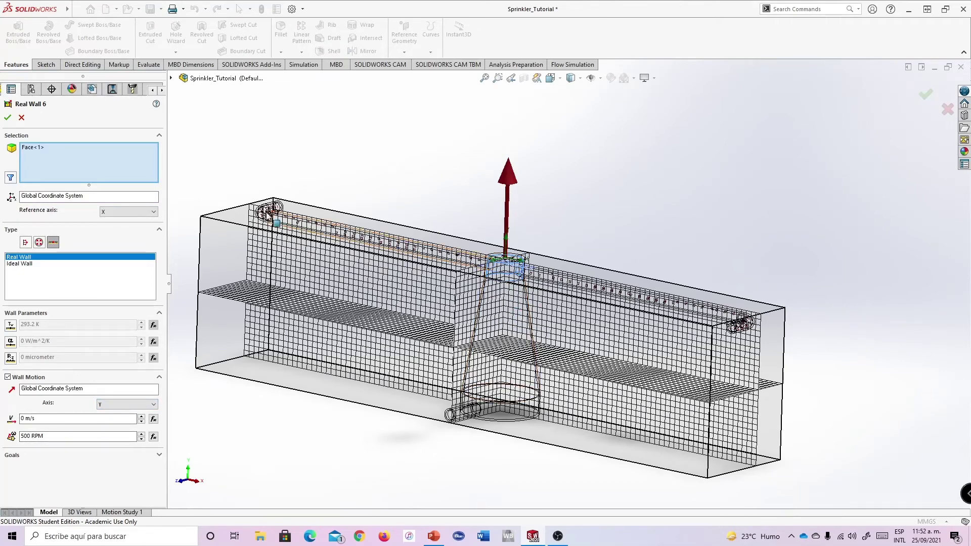
{"action": "left_click", "coordinate": [7, 118]}
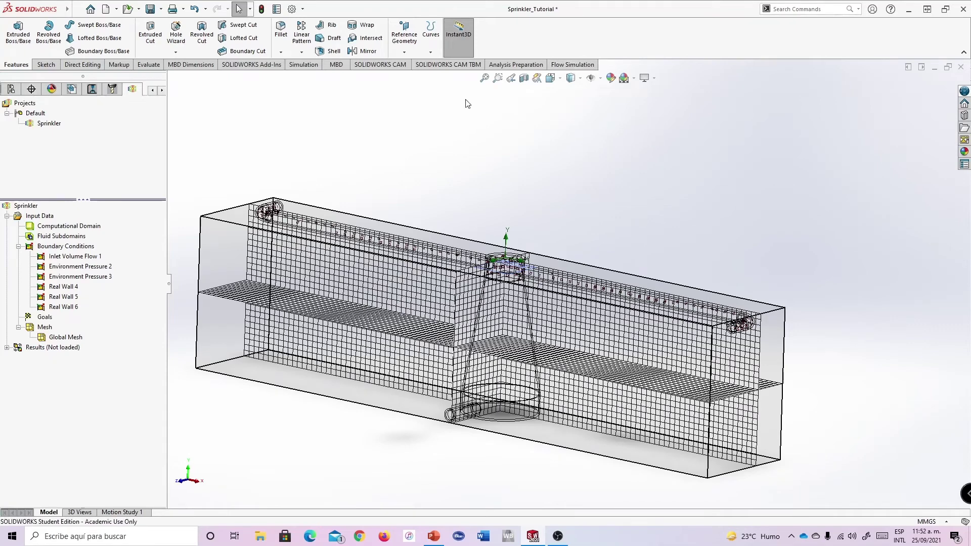
Run a new flow calculation on this computer with all cores and automatic loading of results, and bring up the solver monitor
{"action": "left_click", "coordinate": [577, 68]}
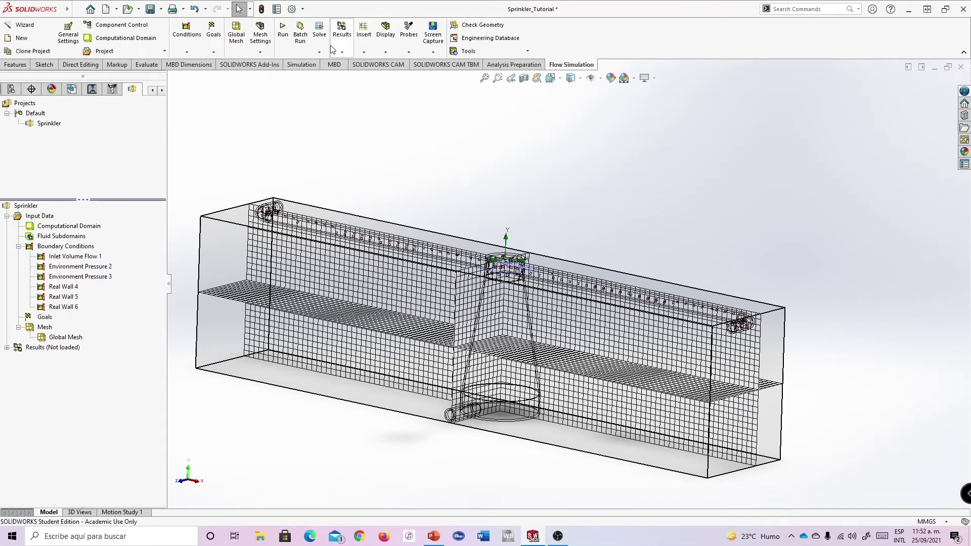
{"action": "left_click", "coordinate": [283, 34]}
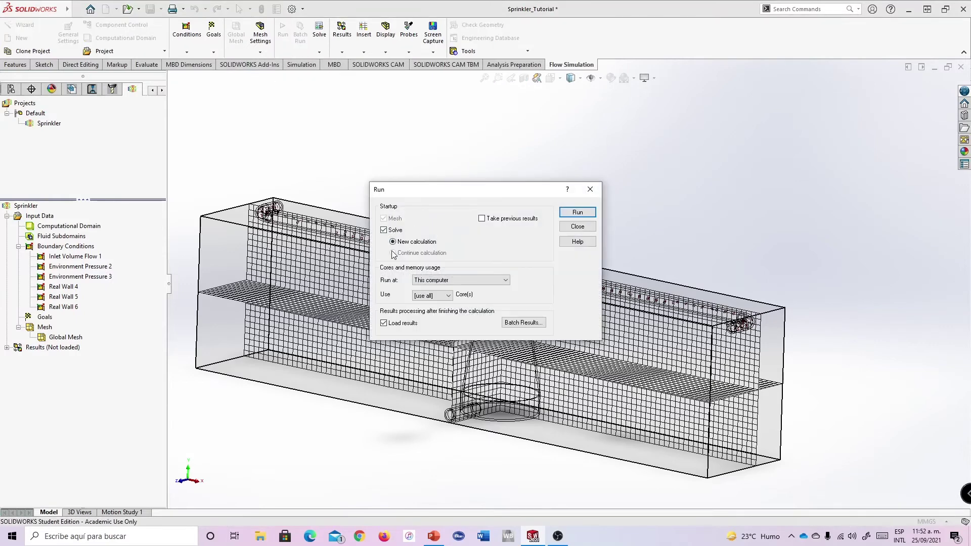
{"action": "left_click", "coordinate": [577, 212]}
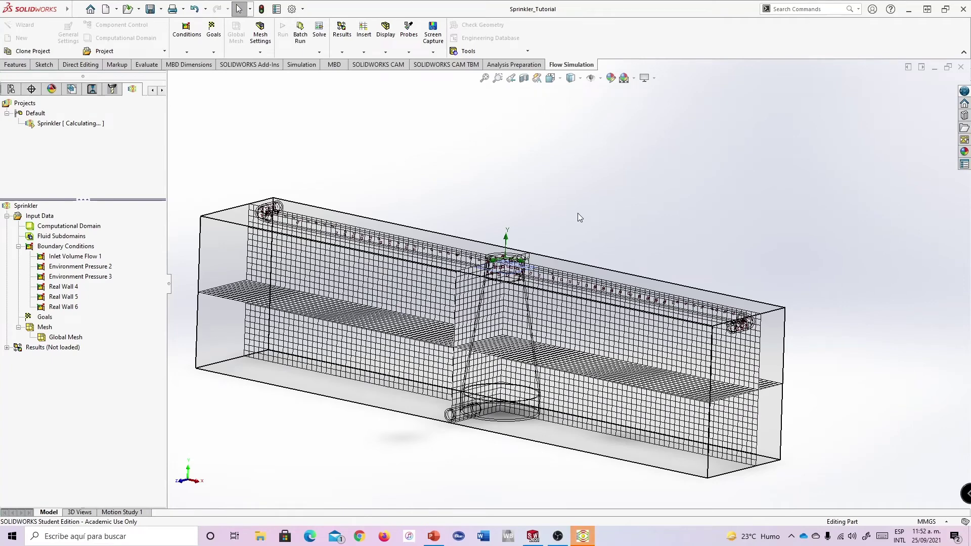
{"action": "left_click", "coordinate": [586, 536]}
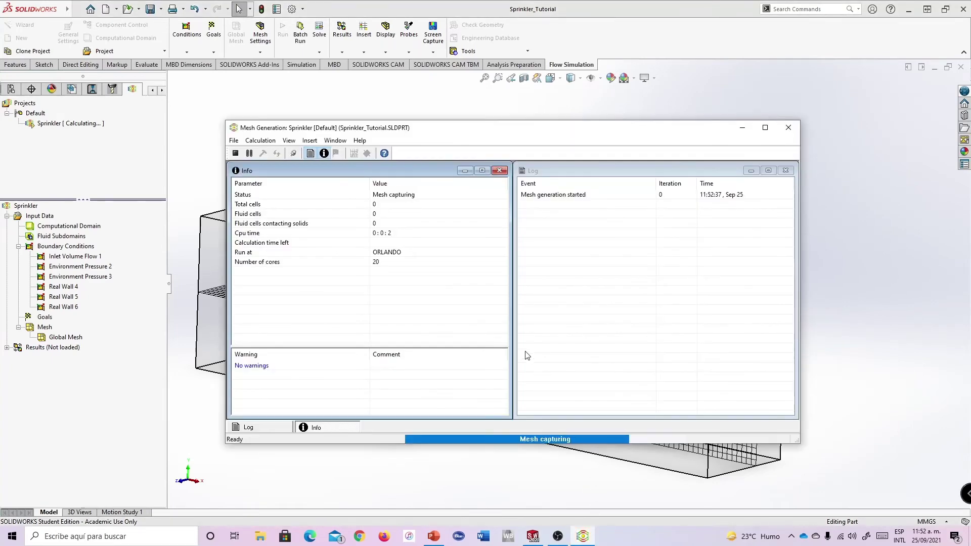
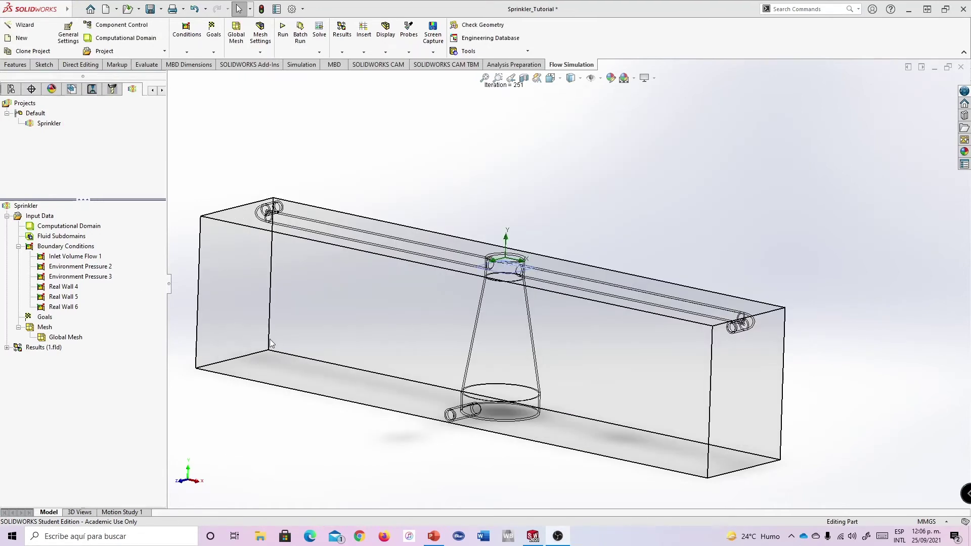
Start a Flow Trajectories plot from the results with the inner face of the inlet pipe's lid as the starting points
{"action": "left_click", "coordinate": [8, 348]}
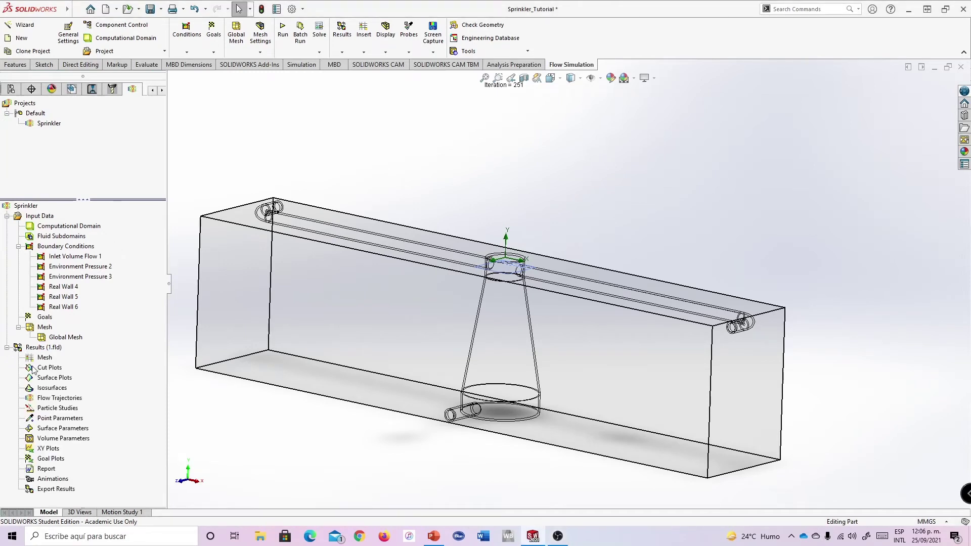
{"action": "right_click", "coordinate": [47, 400]}
{"action": "left_click", "coordinate": [72, 406]}
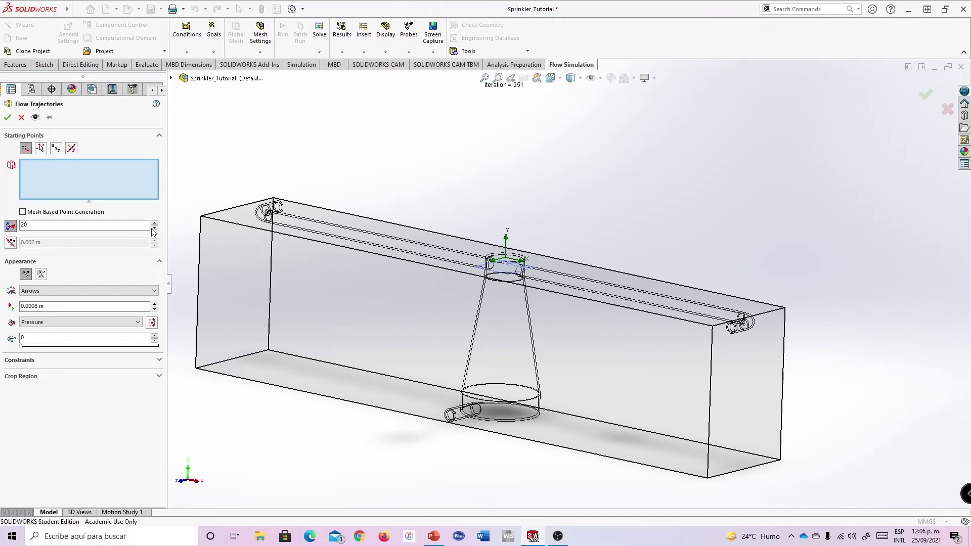
{"action": "scroll", "coordinate": [455, 400], "scroll_direction": "up", "scroll_amount": 10}
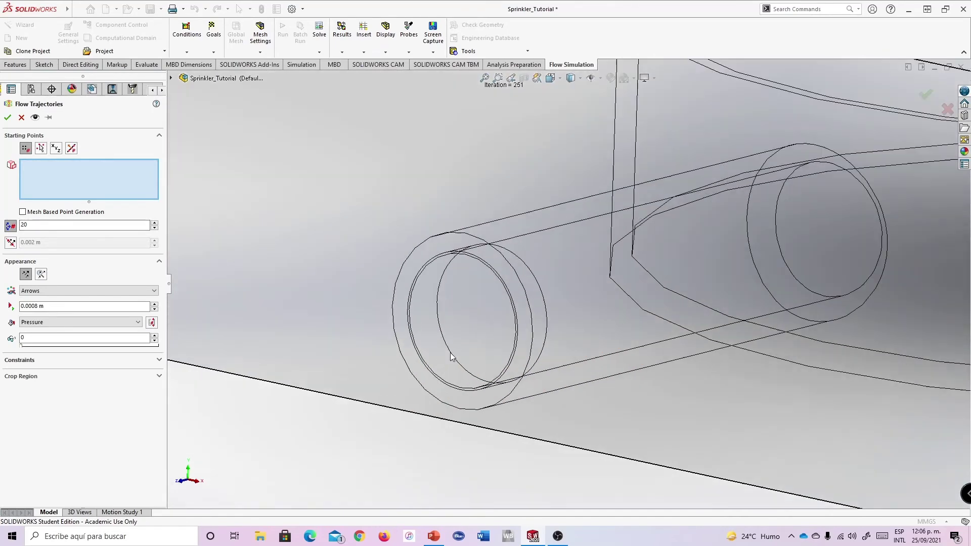
{"action": "right_click", "coordinate": [465, 316]}
{"action": "left_click", "coordinate": [502, 354]}
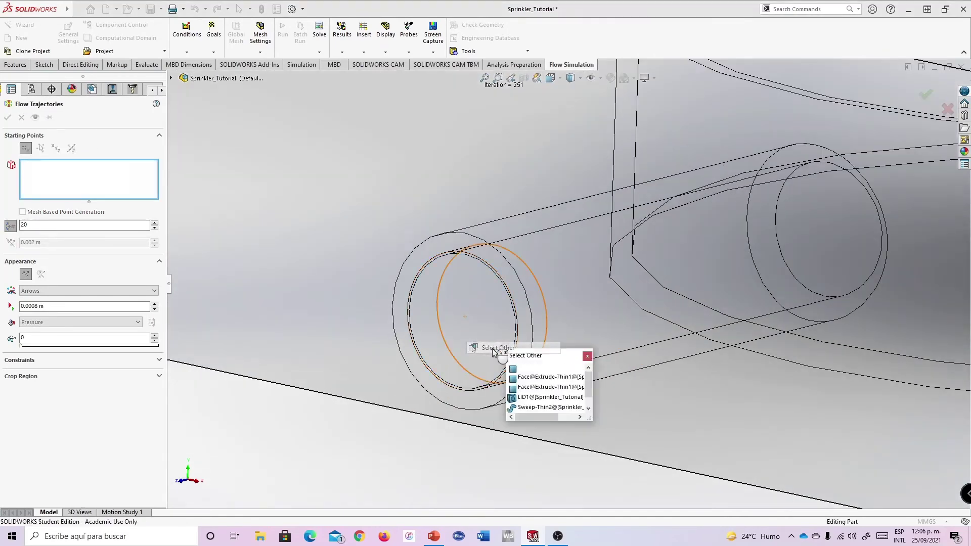
{"action": "left_click", "coordinate": [537, 366]}
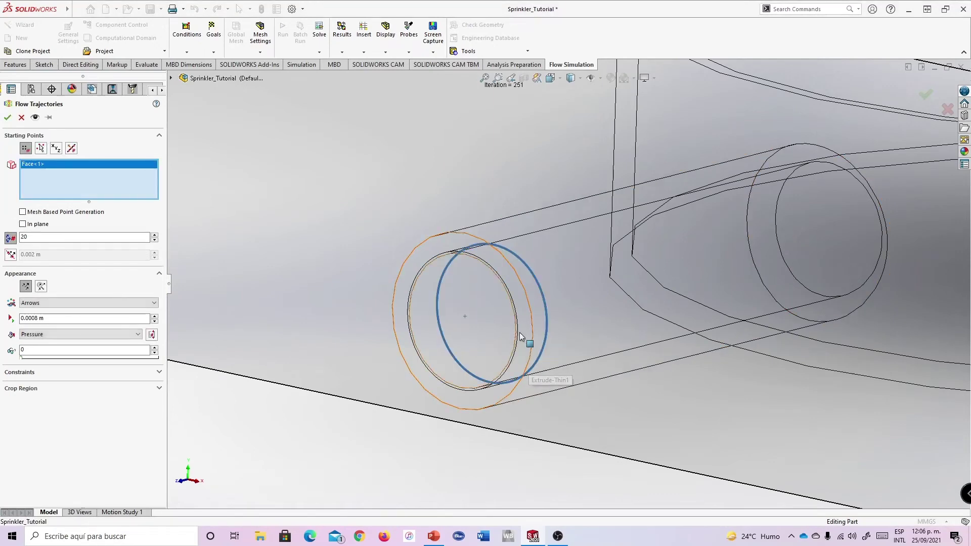
{"action": "scroll", "coordinate": [578, 316], "scroll_direction": "down", "scroll_amount": 10}
{"action": "scroll", "coordinate": [634, 253], "scroll_direction": "up", "scroll_amount": 3}
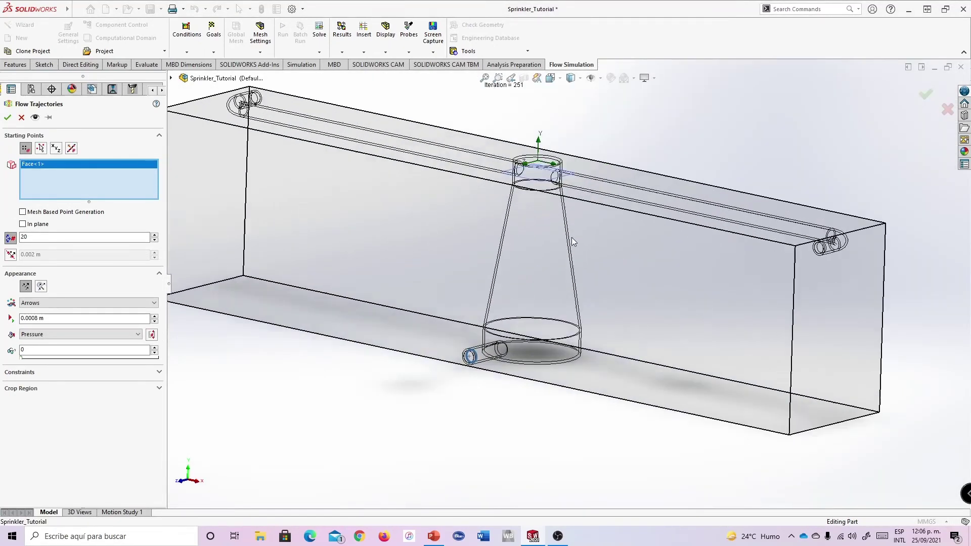
Set the Flow Trajectories plot to 100 starting points coloured by Velocity, then preview and create it
{"action": "scroll", "coordinate": [571, 238], "scroll_direction": "down", "scroll_amount": 3}
{"action": "double_click", "coordinate": [43, 238]}
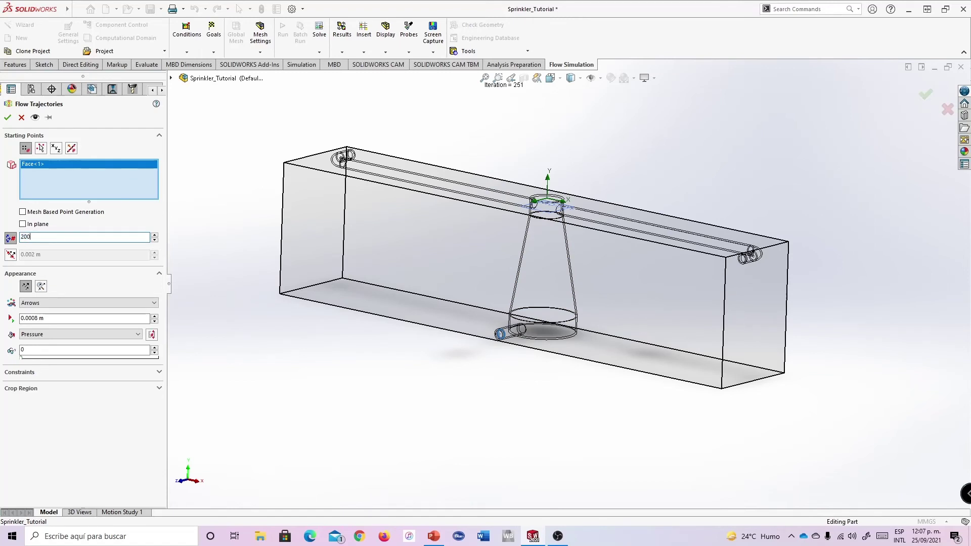
{"action": "double_click", "coordinate": [38, 238]}
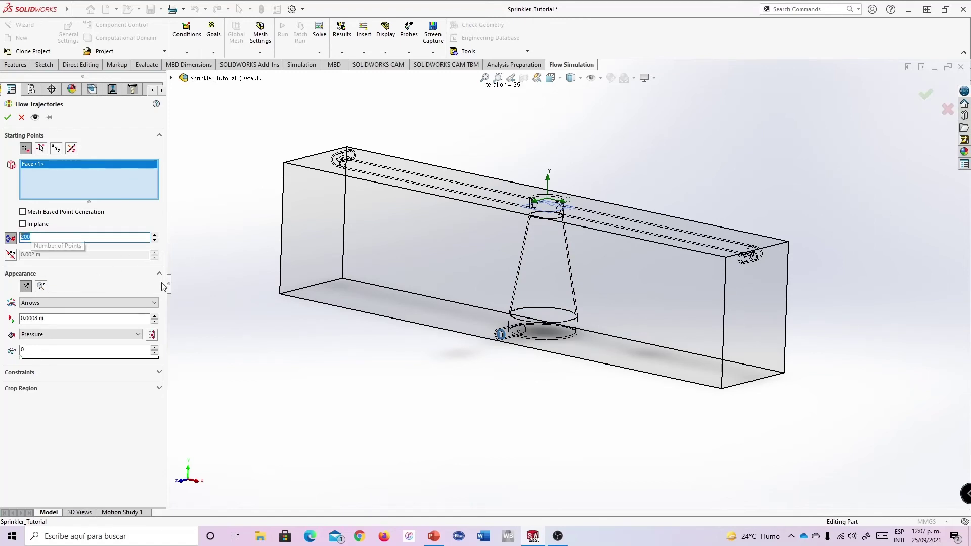
{"action": "type", "text": "100"}
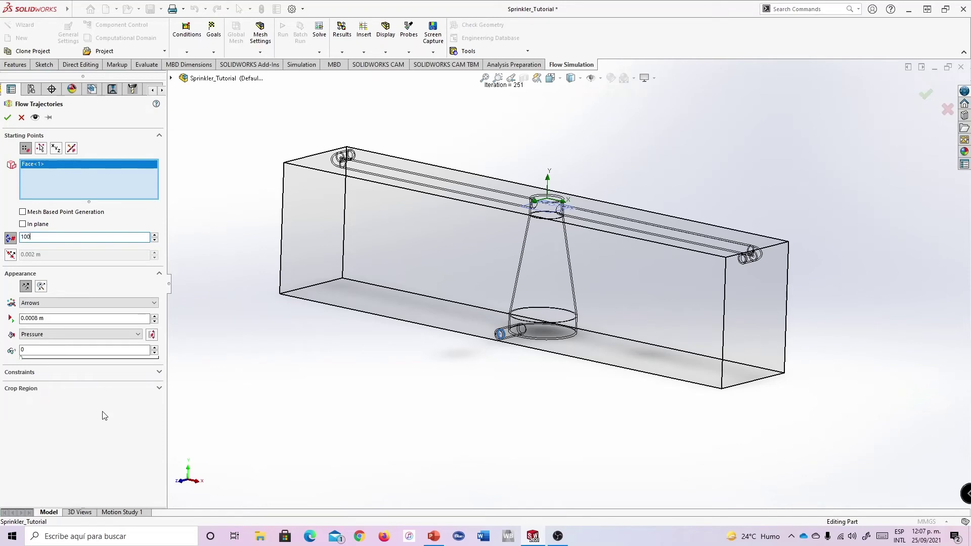
{"action": "left_click", "coordinate": [42, 337]}
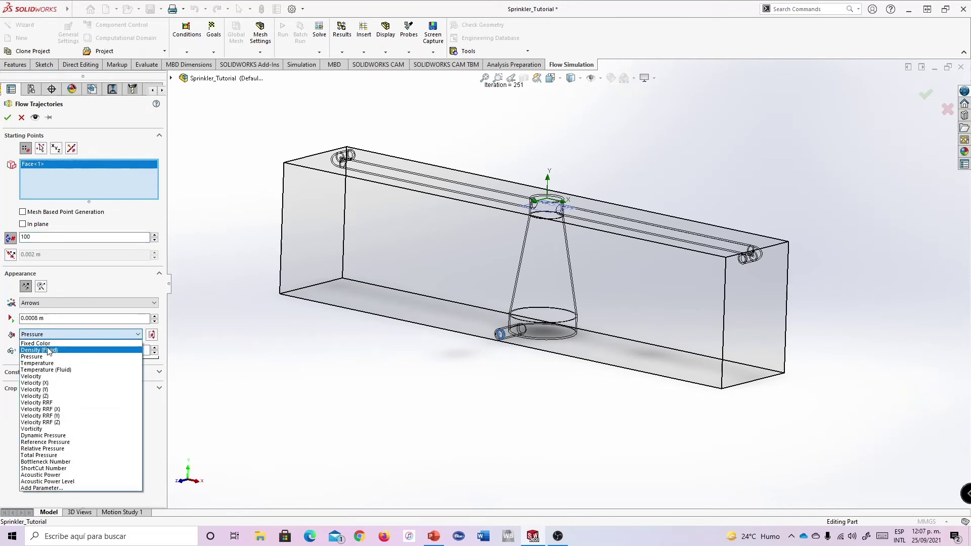
{"action": "left_click", "coordinate": [37, 377]}
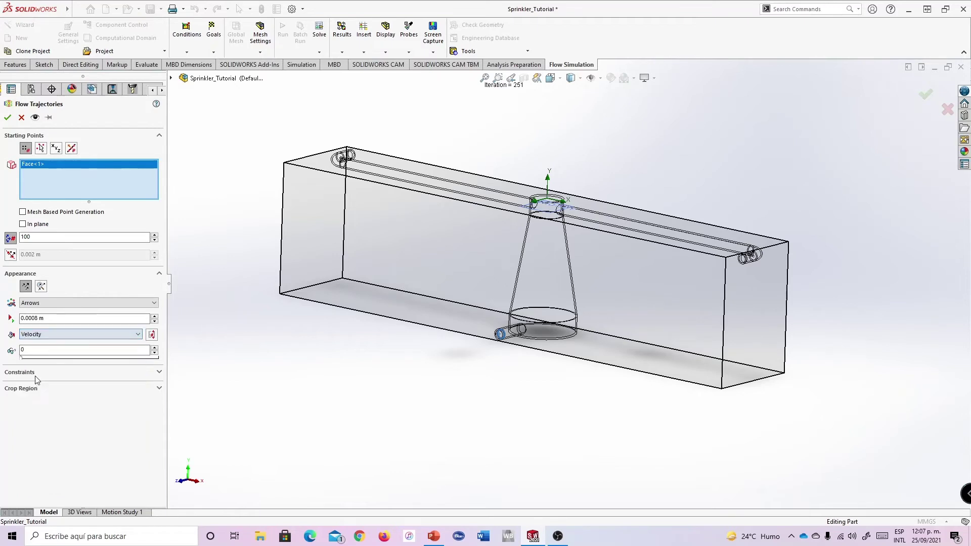
{"action": "left_click", "coordinate": [36, 119]}
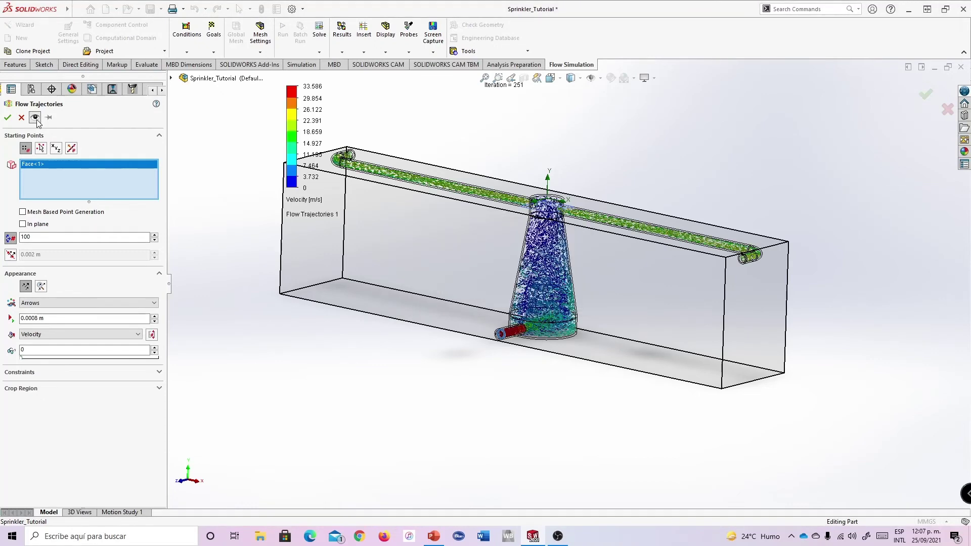
{"action": "scroll", "coordinate": [523, 263], "scroll_direction": "up", "scroll_amount": 1}
{"action": "scroll", "coordinate": [533, 268], "scroll_direction": "down", "scroll_amount": 3}
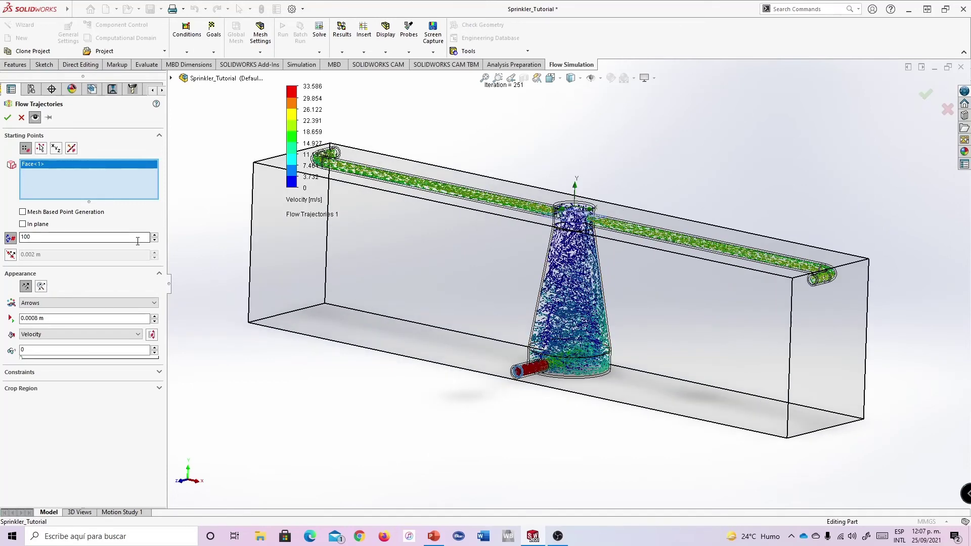
{"action": "left_click", "coordinate": [8, 119]}
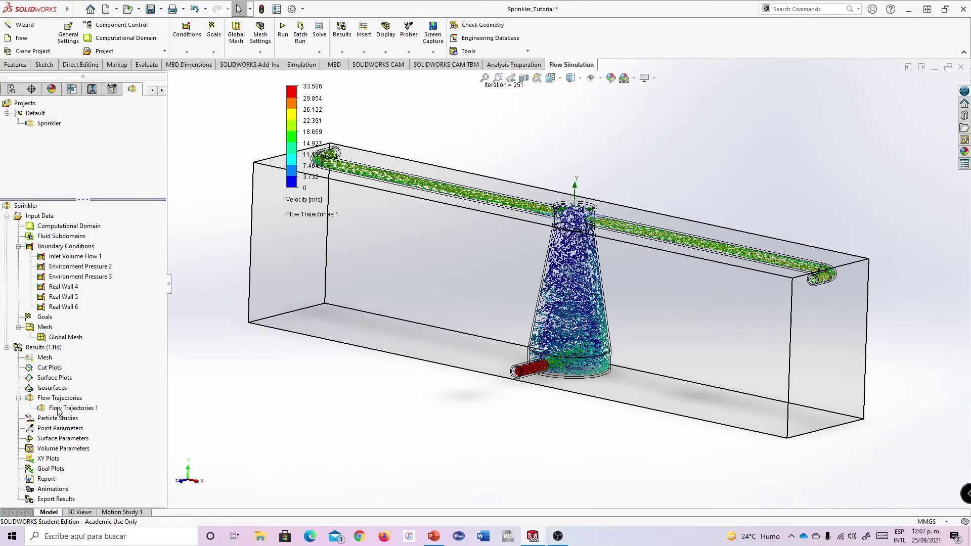
Play the animation of the velocity flow trajectories and watch the sprinkler from an isometric view
{"action": "right_click", "coordinate": [58, 411]}
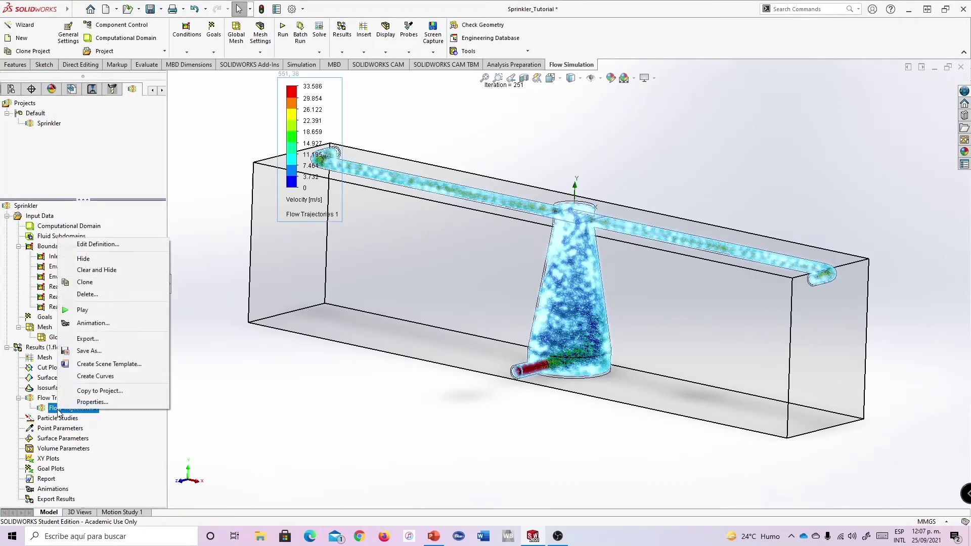
{"action": "left_click", "coordinate": [91, 312]}
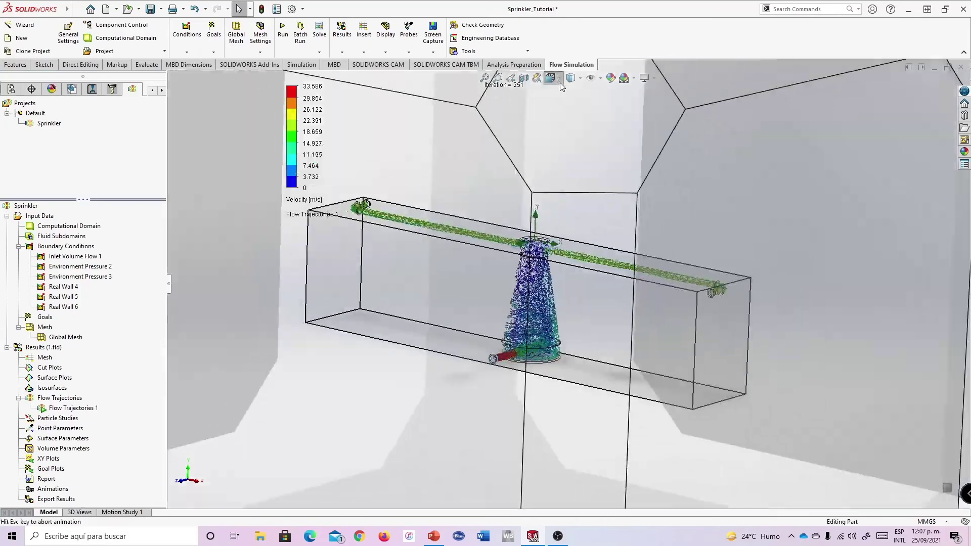
{"action": "left_click", "coordinate": [550, 78]}
{"action": "left_click", "coordinate": [608, 108]}
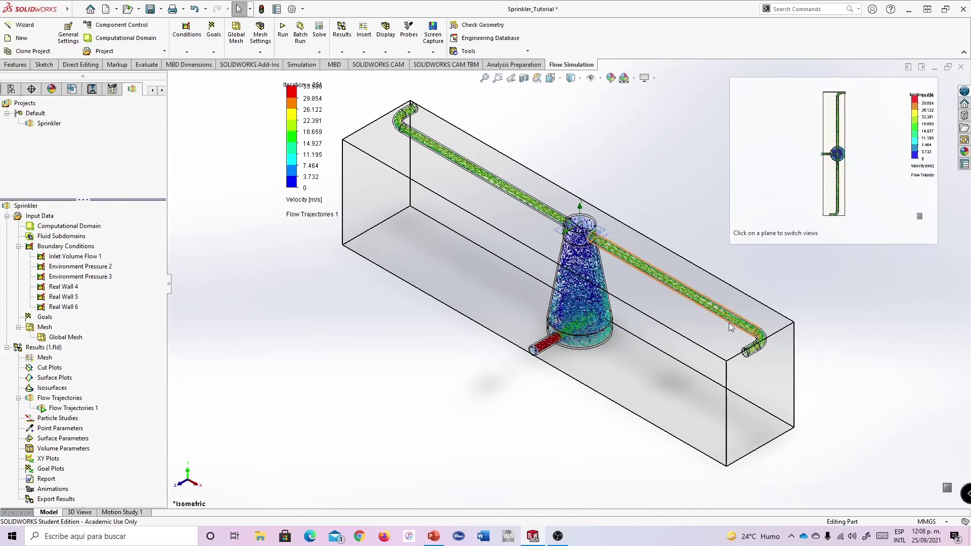
{"action": "middle_click_drag", "start_coordinate": [729, 323], "coordinate": [768, 273]}
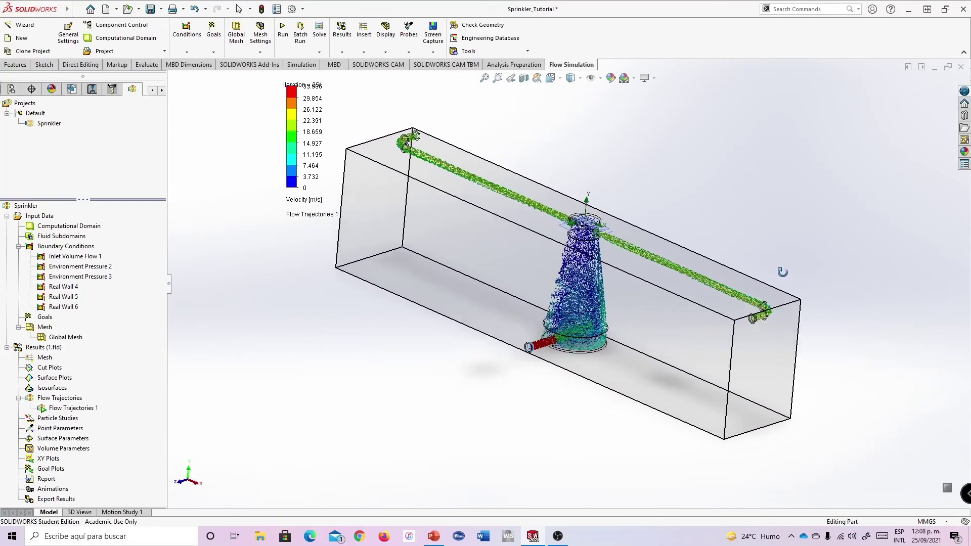
Switch the flow trajectories' colour legend parameter to Pressure and view the sprinkler in isometric orientation
{"action": "left_click", "coordinate": [300, 202]}
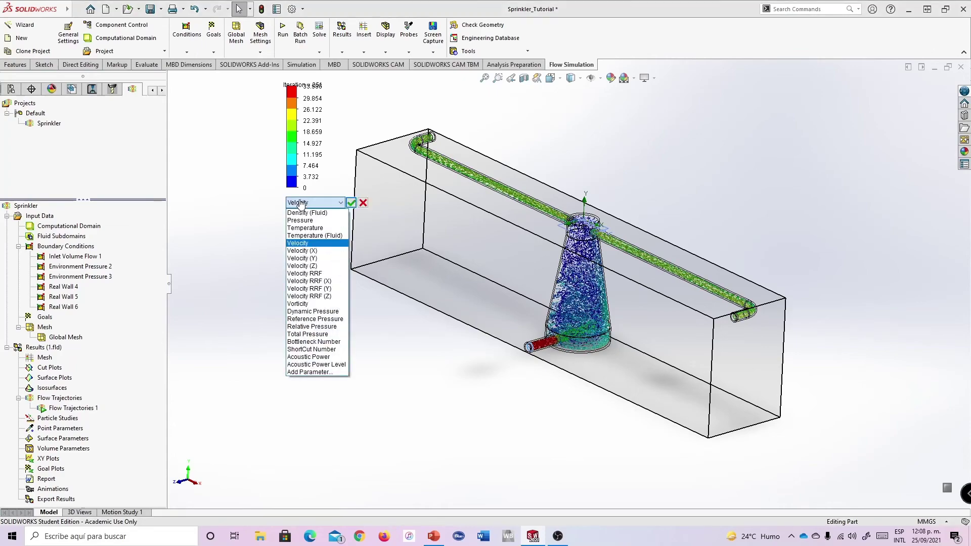
{"action": "left_click", "coordinate": [300, 220]}
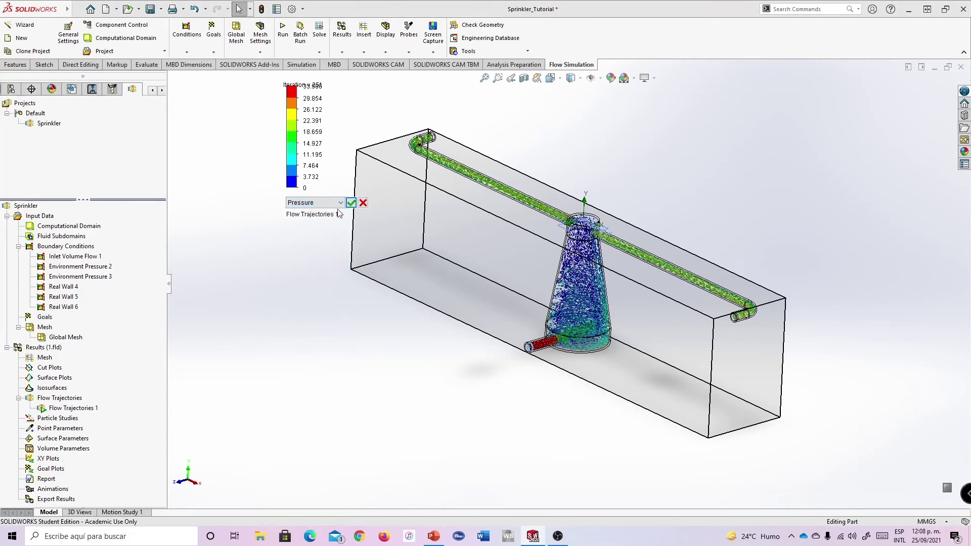
{"action": "left_click", "coordinate": [354, 206]}
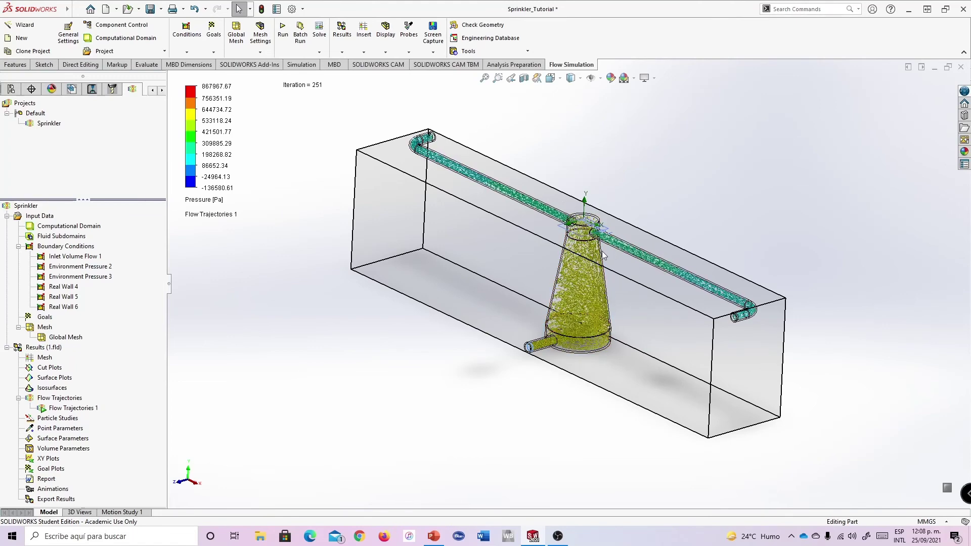
{"action": "middle_click_drag", "start_coordinate": [732, 250], "coordinate": [727, 237]}
{"action": "scroll", "coordinate": [768, 250], "scroll_direction": "up", "scroll_amount": 3}
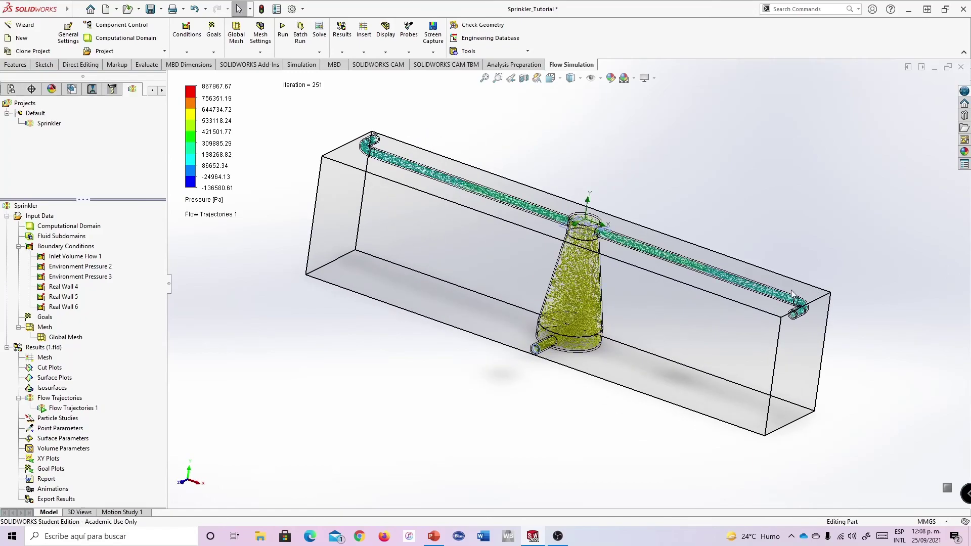
{"action": "scroll", "coordinate": [389, 253], "scroll_direction": "down", "scroll_amount": 5}
{"action": "middle_click_drag", "start_coordinate": [632, 229], "coordinate": [575, 117]}
{"action": "left_click", "coordinate": [560, 80]}
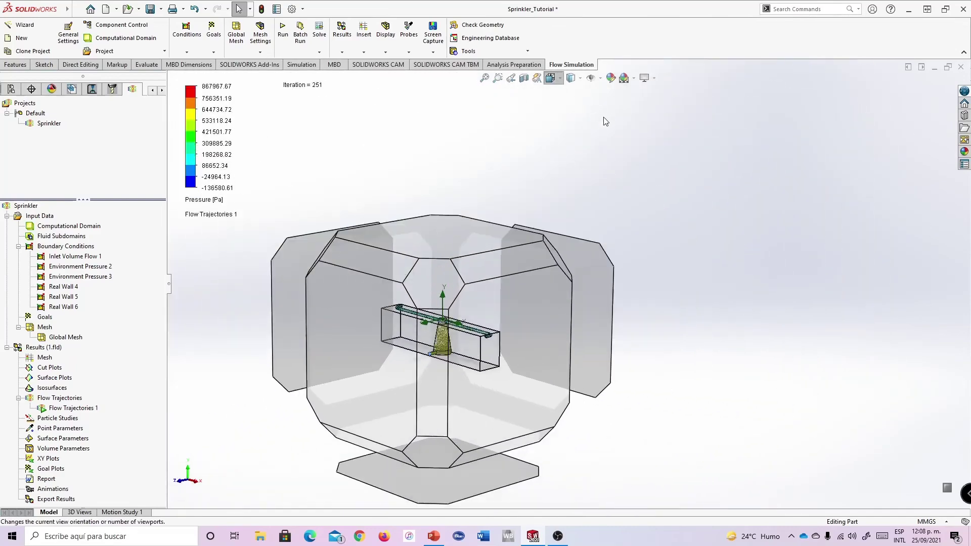
{"action": "left_click", "coordinate": [611, 107]}
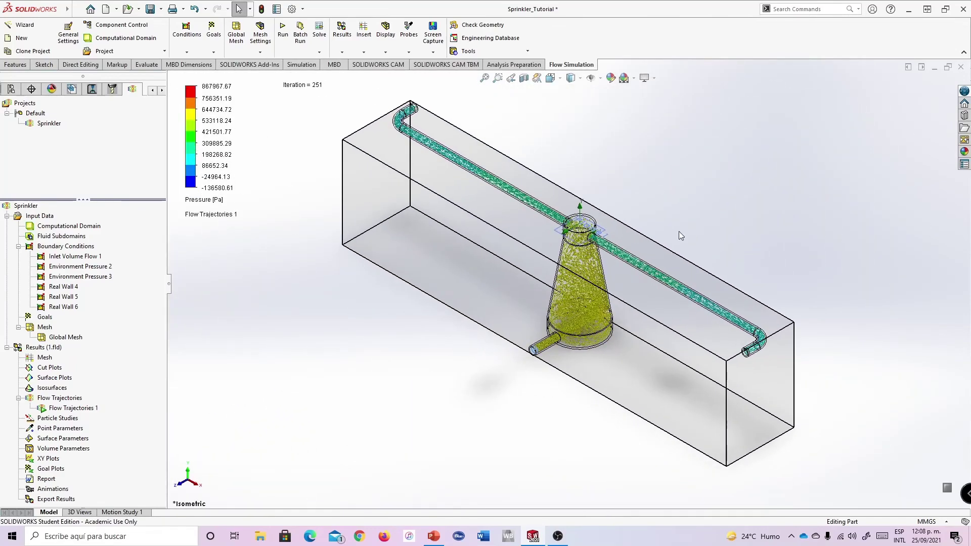
Stop the trajectory animation and hide the Flow Trajectories plot
{"action": "right_click", "coordinate": [53, 409]}
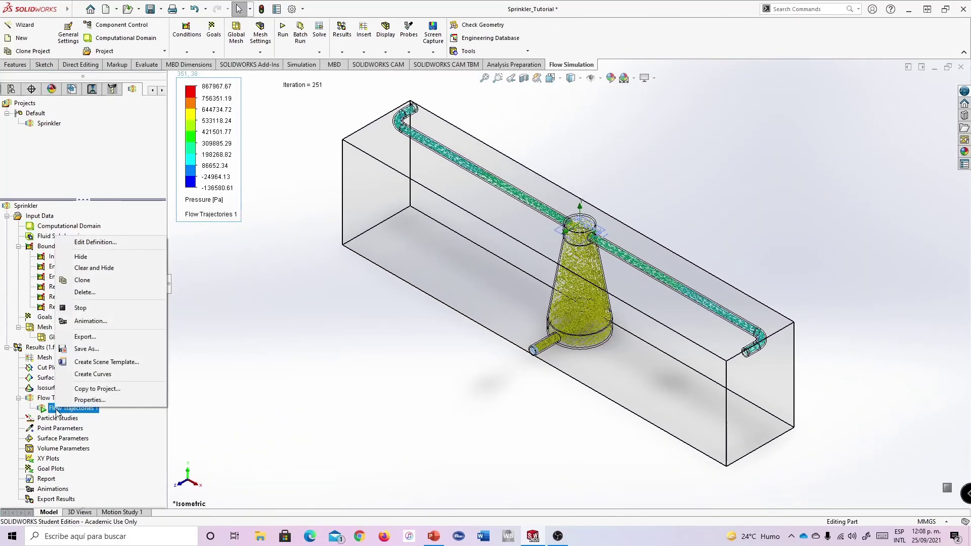
{"action": "left_click", "coordinate": [71, 316]}
{"action": "left_click", "coordinate": [18, 399]}
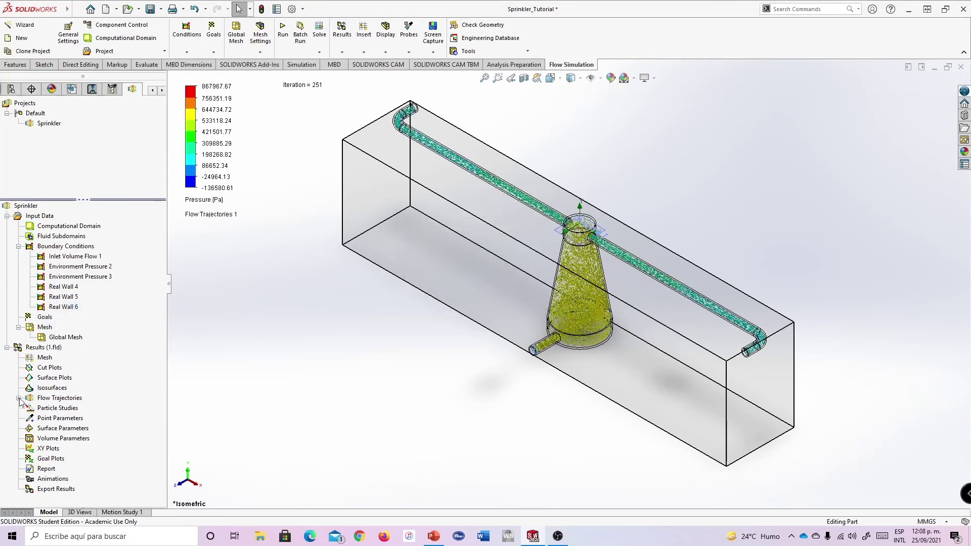
{"action": "right_click", "coordinate": [48, 399]}
{"action": "left_click", "coordinate": [70, 420]}
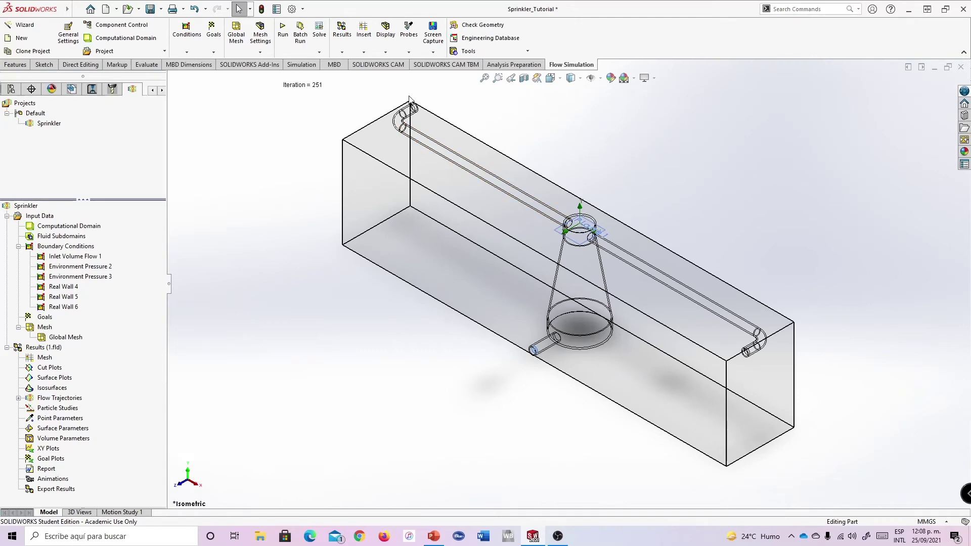
Start a Surface Plot from the results and add the inner face of the sprinkler's conical base to its selection
{"action": "middle_click_drag", "start_coordinate": [683, 263], "coordinate": [711, 251]}
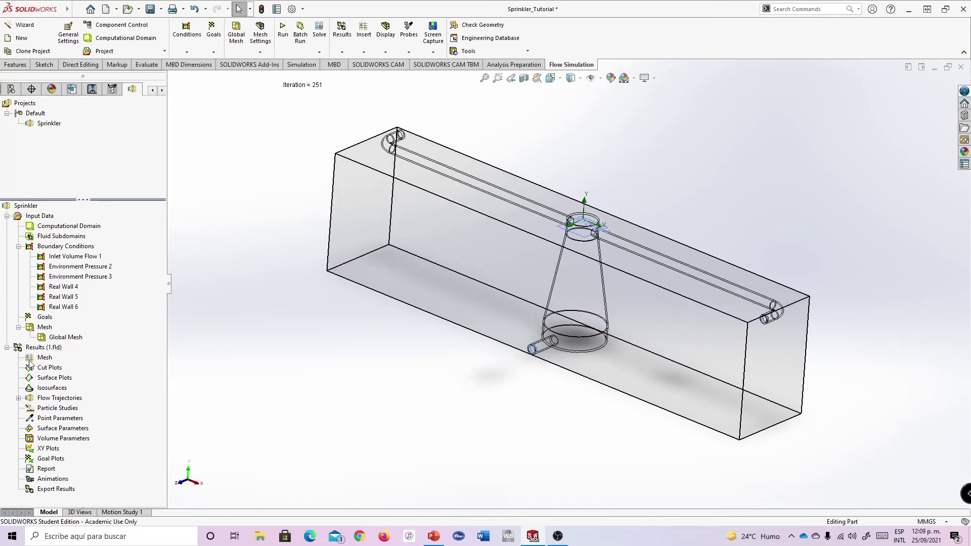
{"action": "right_click", "coordinate": [52, 380]}
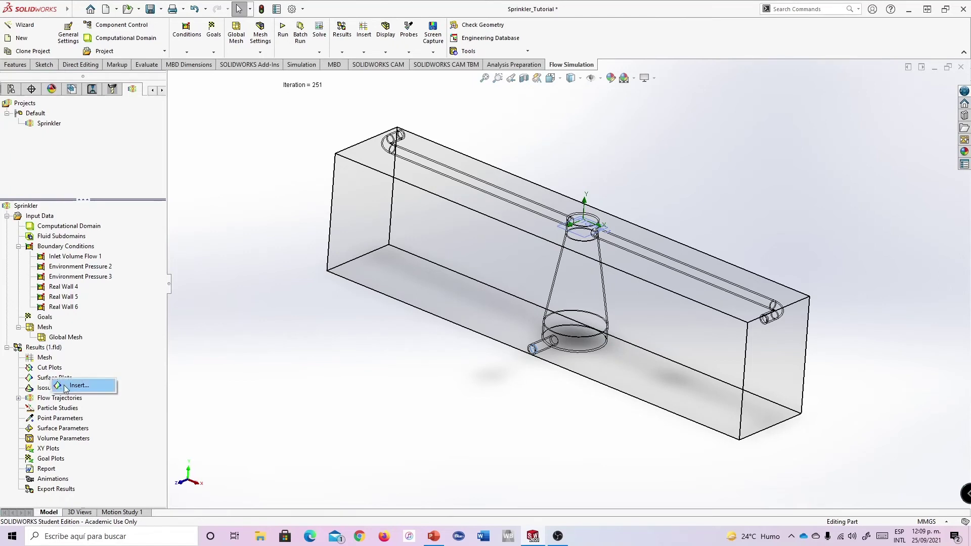
{"action": "left_click", "coordinate": [66, 386]}
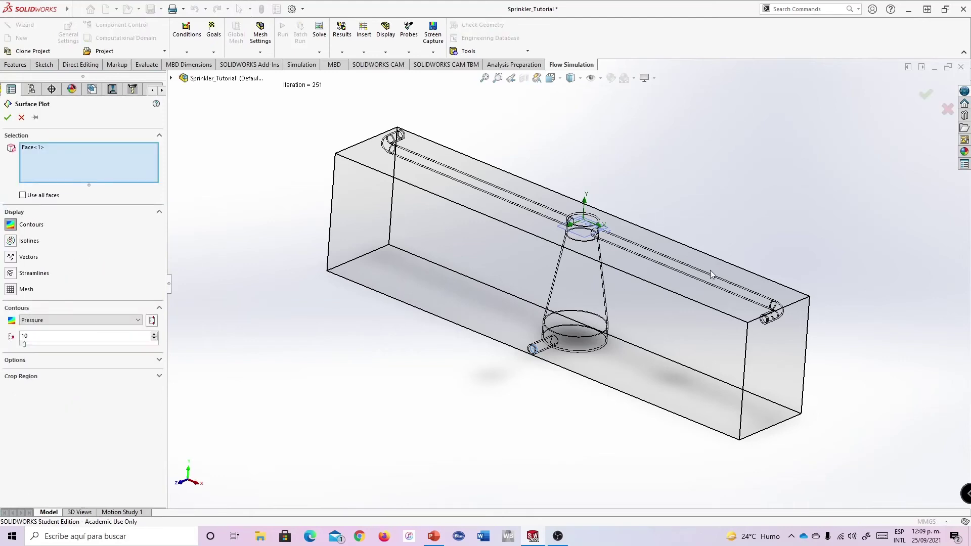
{"action": "middle_click_drag", "start_coordinate": [704, 253], "coordinate": [645, 262]}
{"action": "scroll", "coordinate": [622, 261], "scroll_direction": "down", "scroll_amount": 3}
{"action": "scroll", "coordinate": [599, 256], "scroll_direction": "down", "scroll_amount": 2}
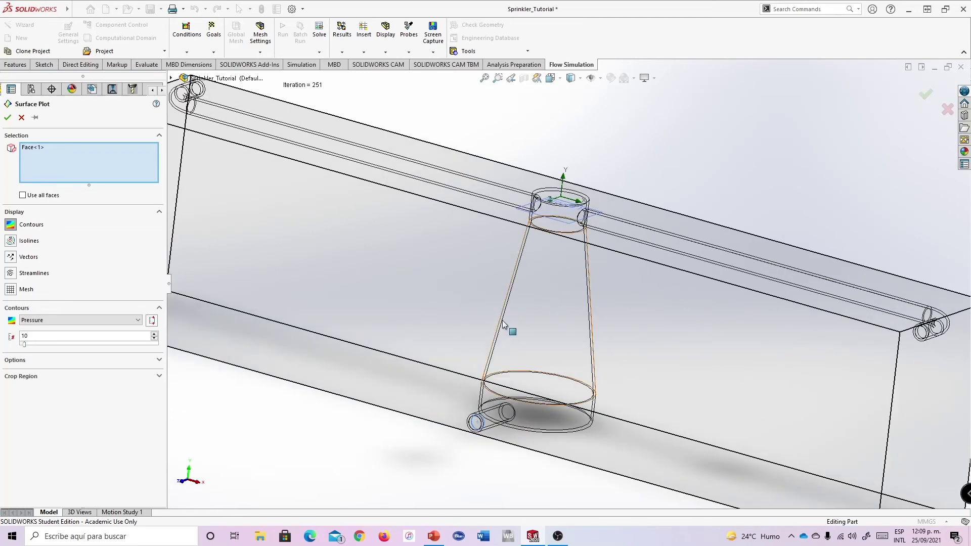
{"action": "scroll", "coordinate": [613, 327], "scroll_direction": "down", "scroll_amount": 1}
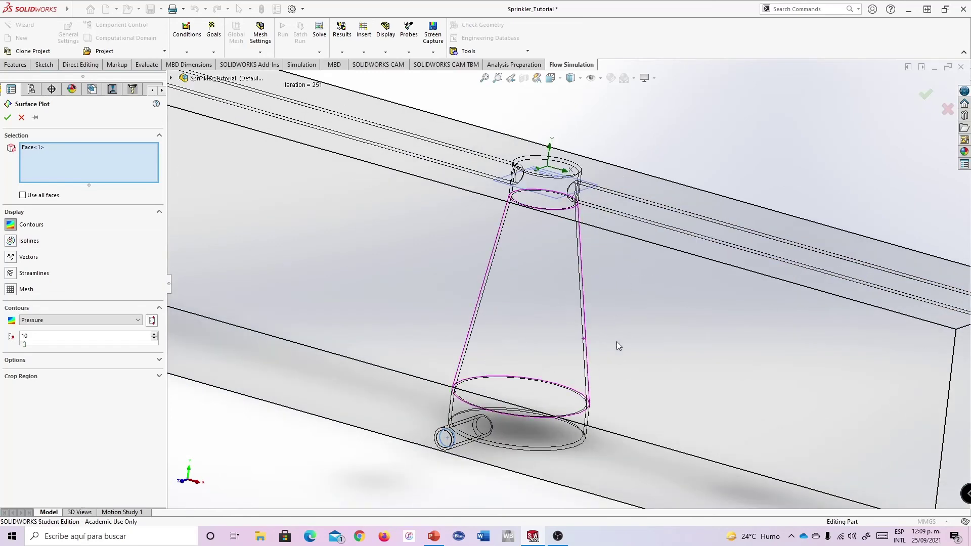
{"action": "middle_click_drag", "start_coordinate": [617, 345], "coordinate": [608, 327]}
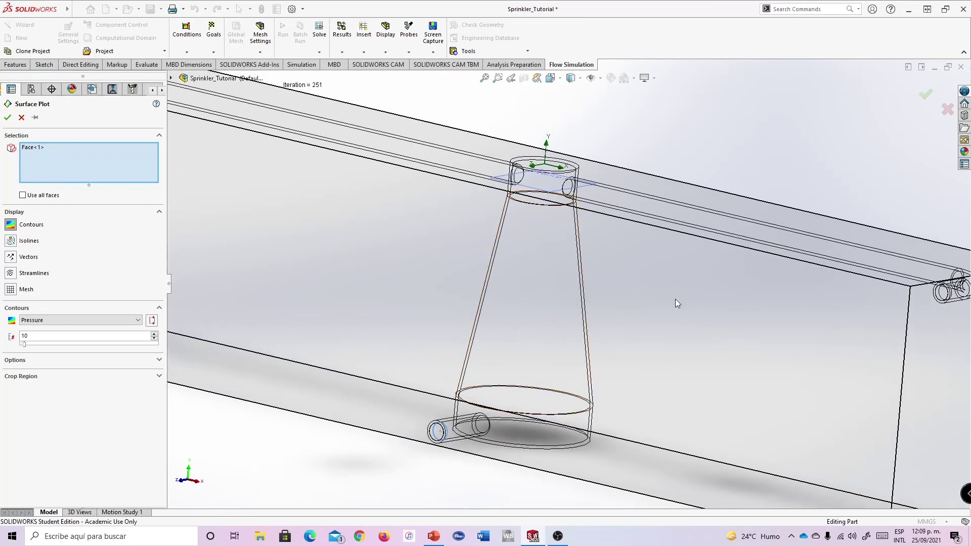
{"action": "middle_click_drag", "start_coordinate": [675, 300], "coordinate": [672, 294]}
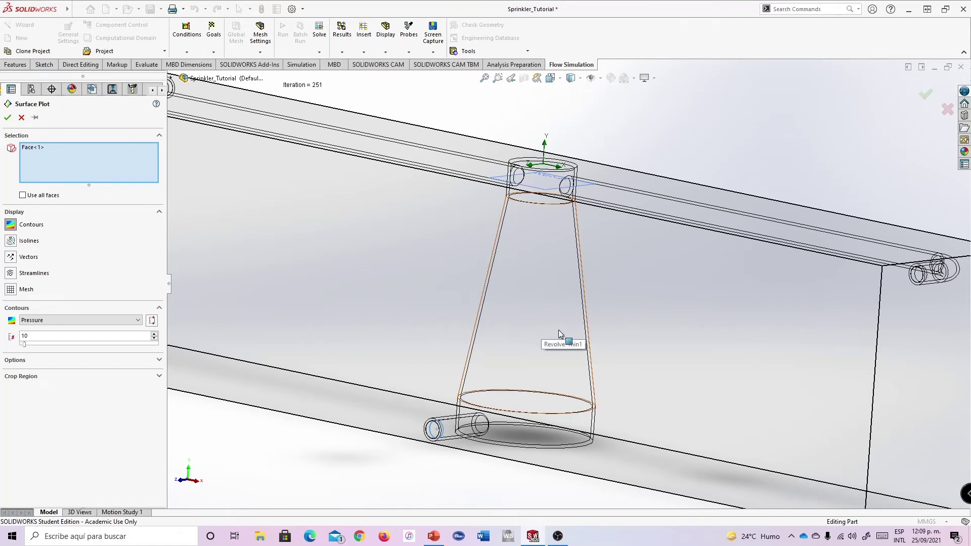
{"action": "middle_click_drag", "start_coordinate": [559, 334], "coordinate": [613, 327]}
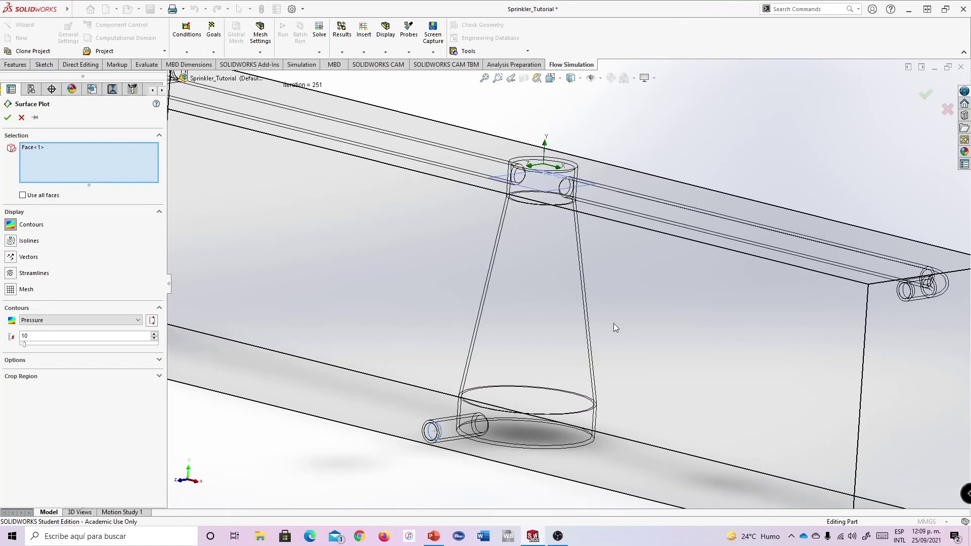
{"action": "right_click", "coordinate": [511, 314]}
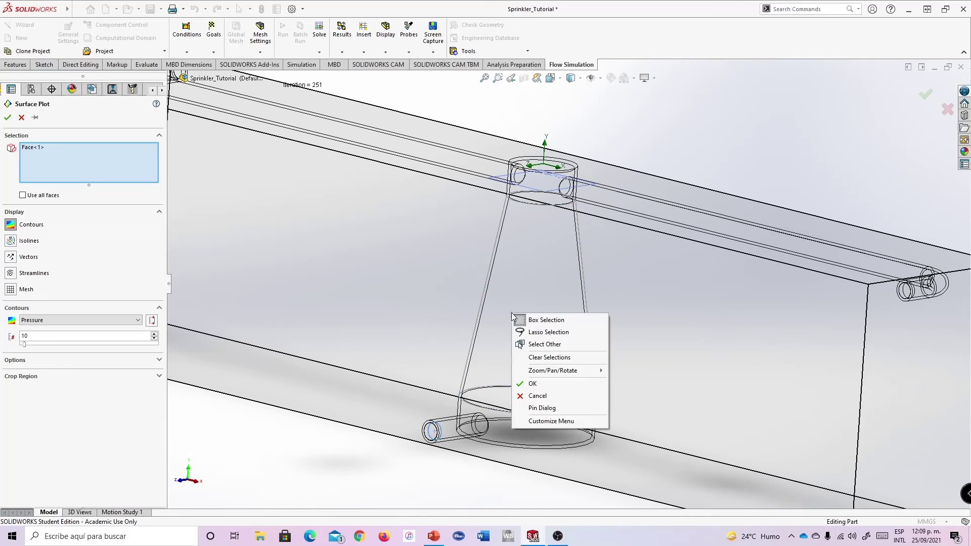
{"action": "left_click", "coordinate": [537, 344]}
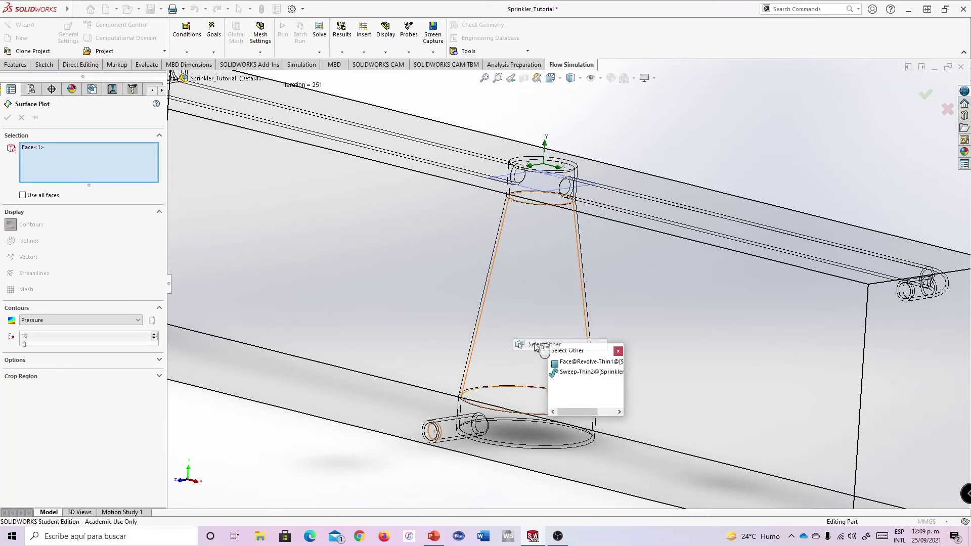
{"action": "left_click", "coordinate": [571, 362]}
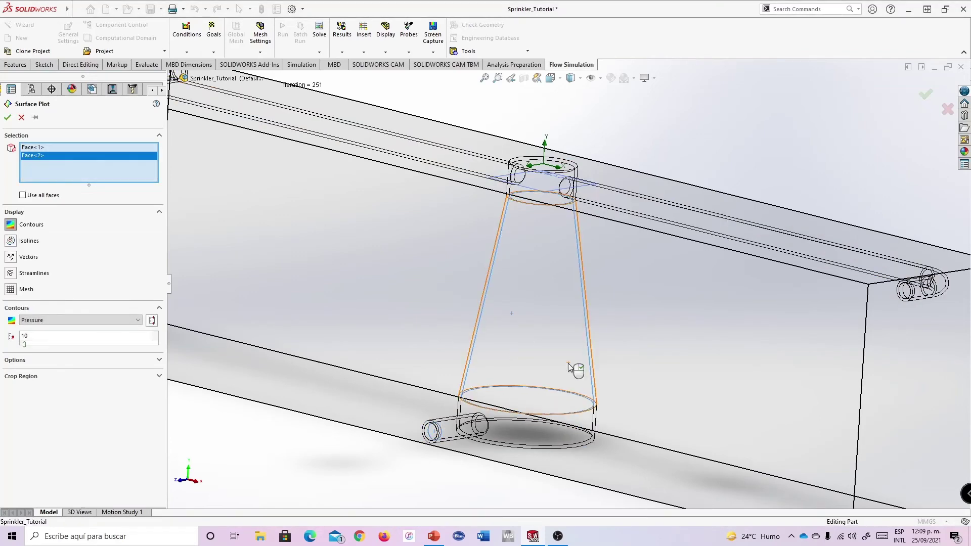
Clear the Surface Plot's selected faces and pick only the inner face of the conical base
{"action": "right_click", "coordinate": [79, 177]}
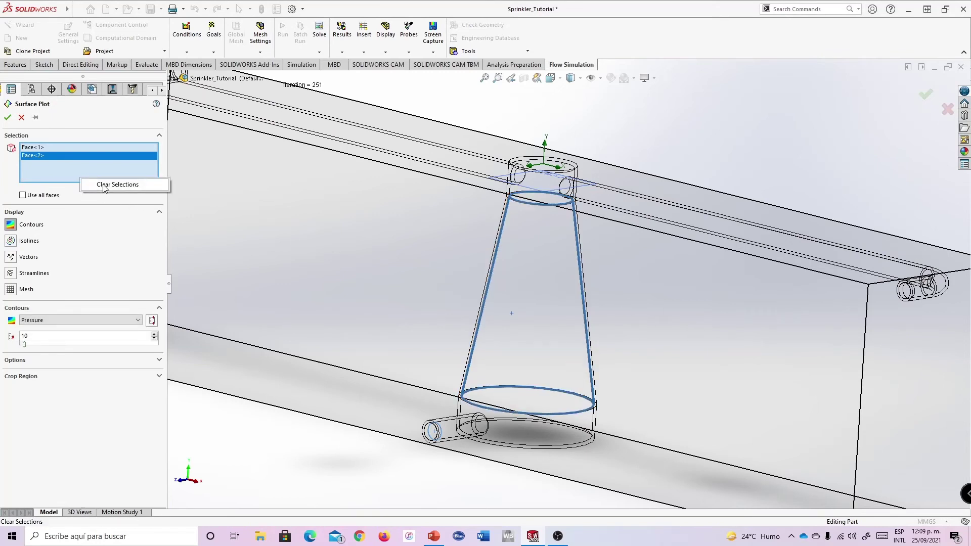
{"action": "left_click", "coordinate": [109, 185]}
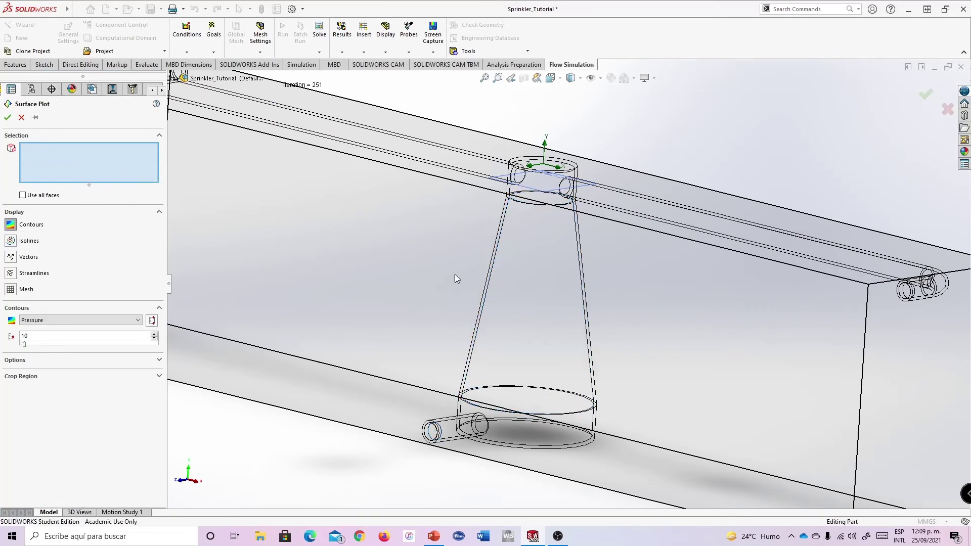
{"action": "right_click", "coordinate": [538, 287]}
{"action": "left_click", "coordinate": [566, 320]}
{"action": "left_click", "coordinate": [610, 337]}
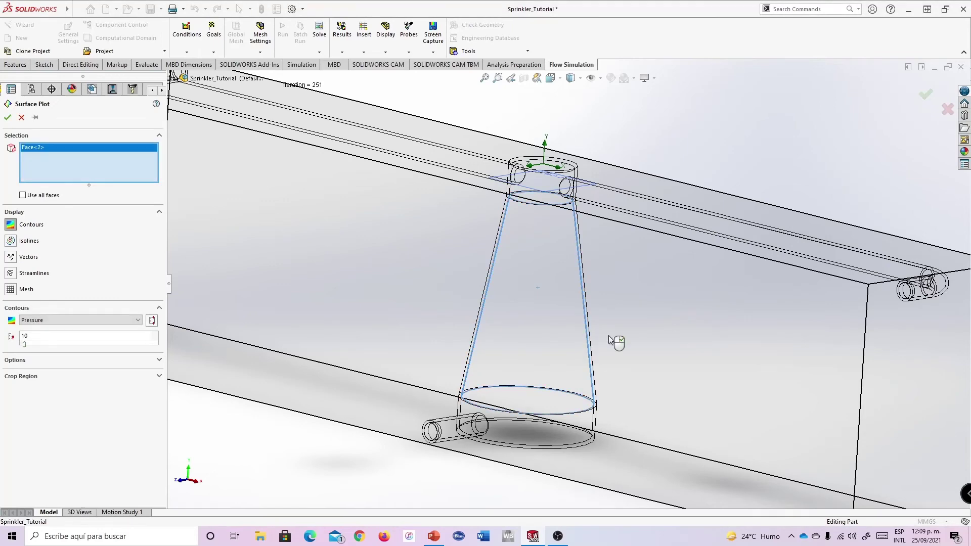
Set the Surface Plot's contour parameter to Velocity and create the plot on the conical base's inner face
{"action": "key", "text": "f"}
{"action": "mouse_move", "coordinate": [638, 218]}
{"action": "middle_mouse_down"}
{"action": "mouse_move", "coordinate": [632, 205]}
{"action": "mouse_move", "coordinate": [636, 232]}
{"action": "middle_mouse_up"}
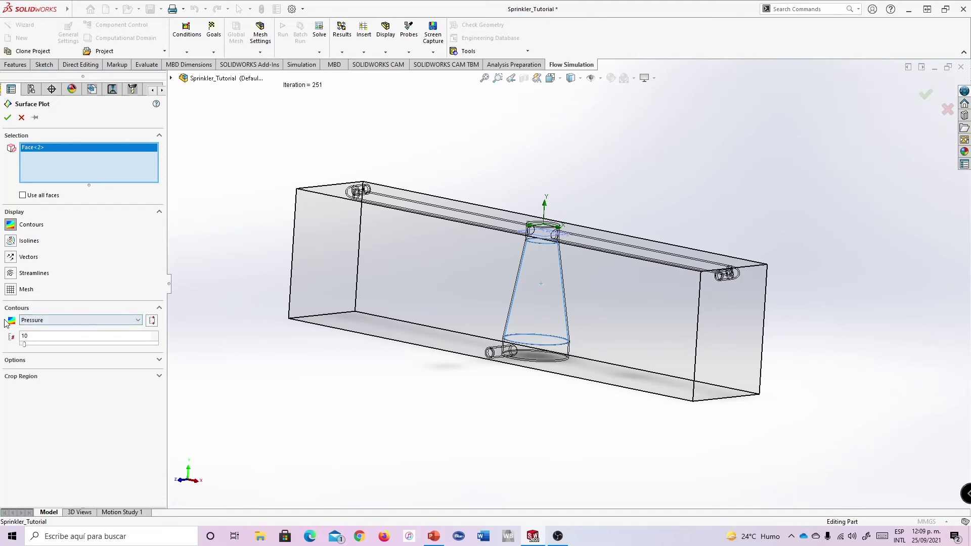
{"action": "left_click", "coordinate": [41, 321]}
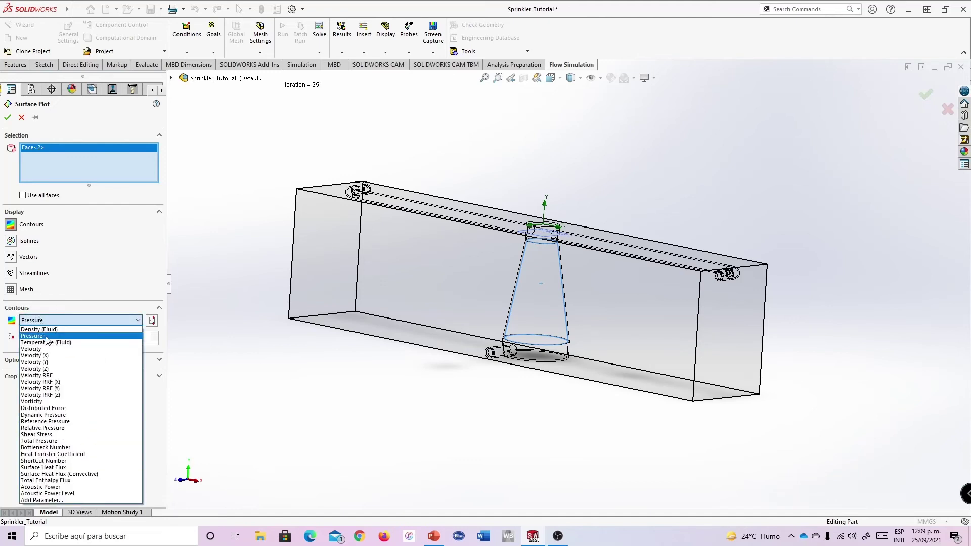
{"action": "left_click", "coordinate": [75, 349]}
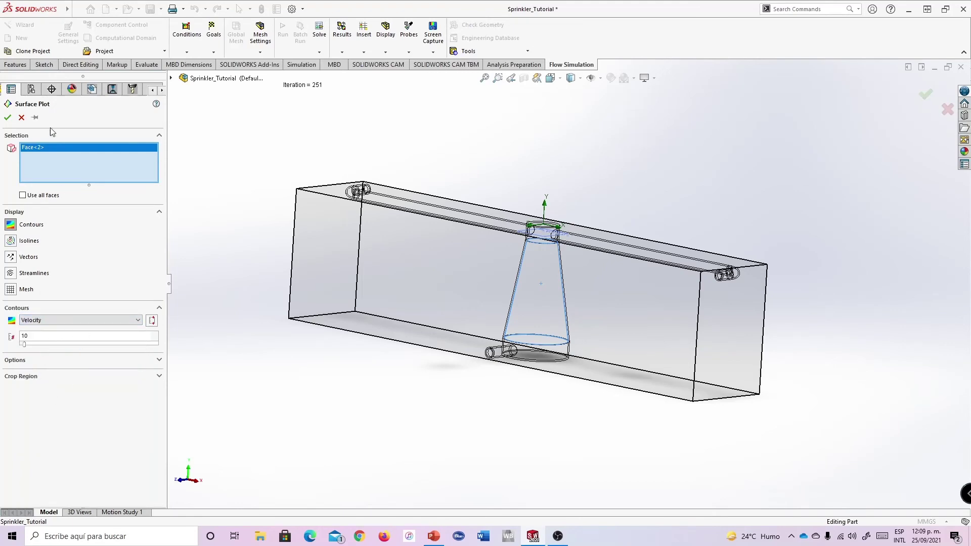
{"action": "left_click", "coordinate": [8, 118]}
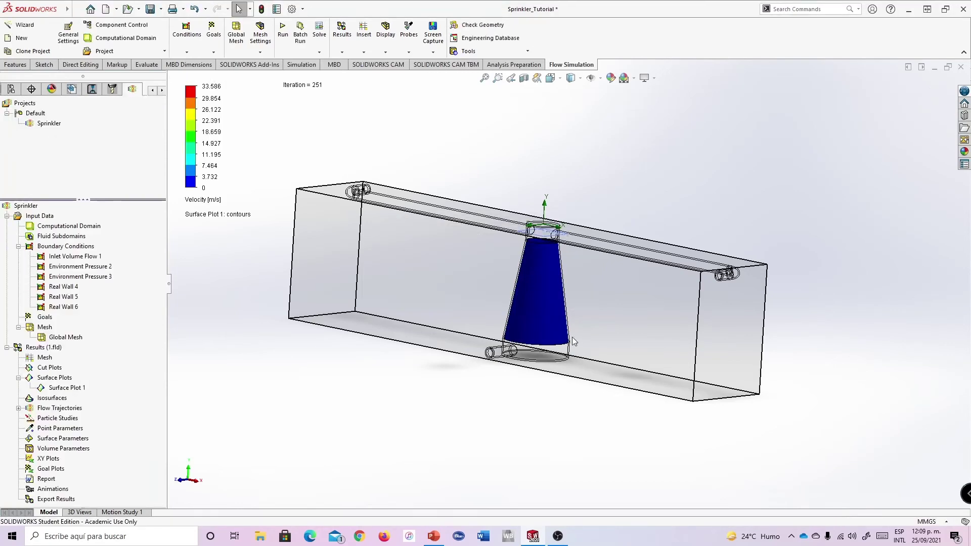
Start a second Surface Plot and select the inner face of the straight sprinkler arm on the positive X side
{"action": "scroll", "coordinate": [572, 337], "scroll_direction": "down", "scroll_amount": 6}
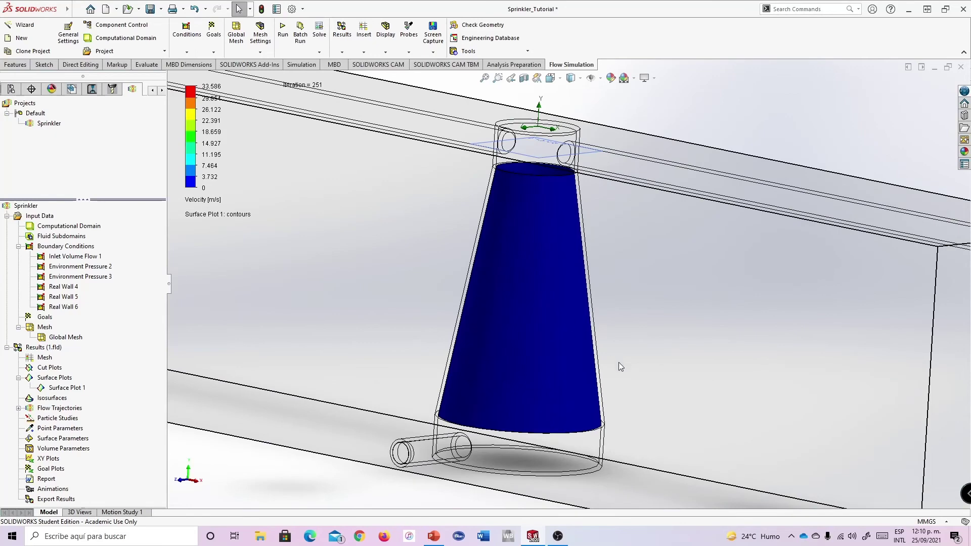
{"action": "middle_click_drag", "start_coordinate": [618, 362], "coordinate": [520, 269]}
{"action": "scroll", "coordinate": [520, 269], "scroll_direction": "up", "scroll_amount": 8}
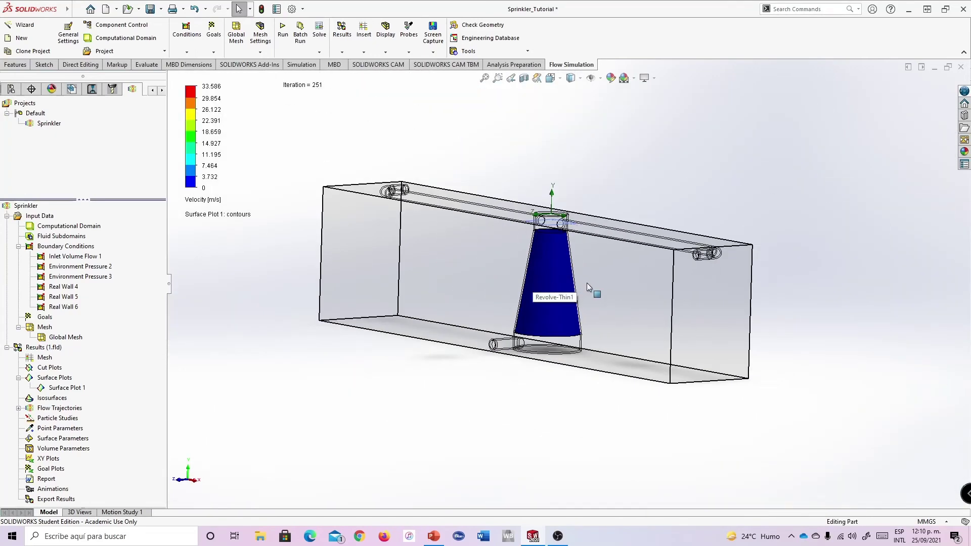
{"action": "middle_click_drag", "start_coordinate": [587, 286], "coordinate": [554, 346]}
{"action": "scroll", "coordinate": [576, 303], "scroll_direction": "down", "scroll_amount": 2}
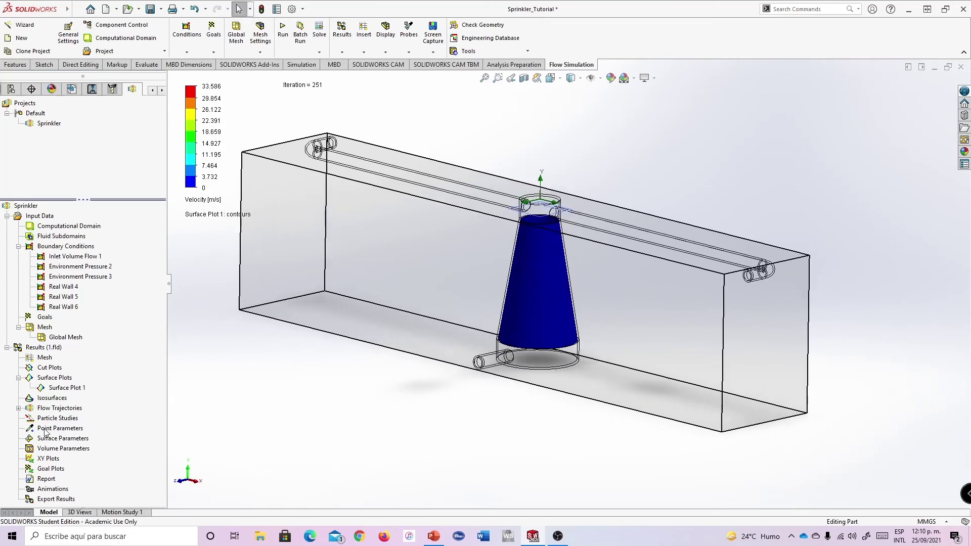
{"action": "right_click", "coordinate": [52, 381]}
{"action": "left_click", "coordinate": [59, 386]}
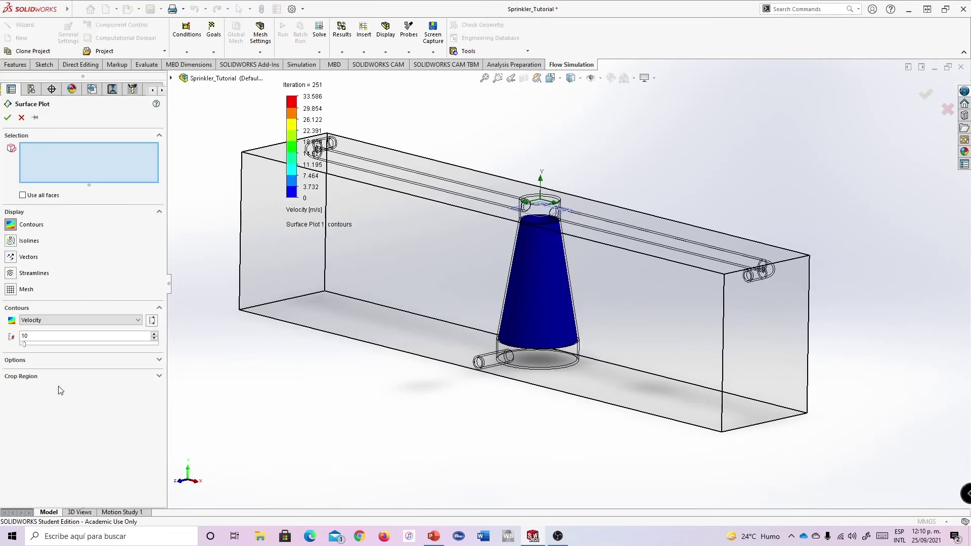
{"action": "scroll", "coordinate": [741, 253], "scroll_direction": "down", "scroll_amount": 5}
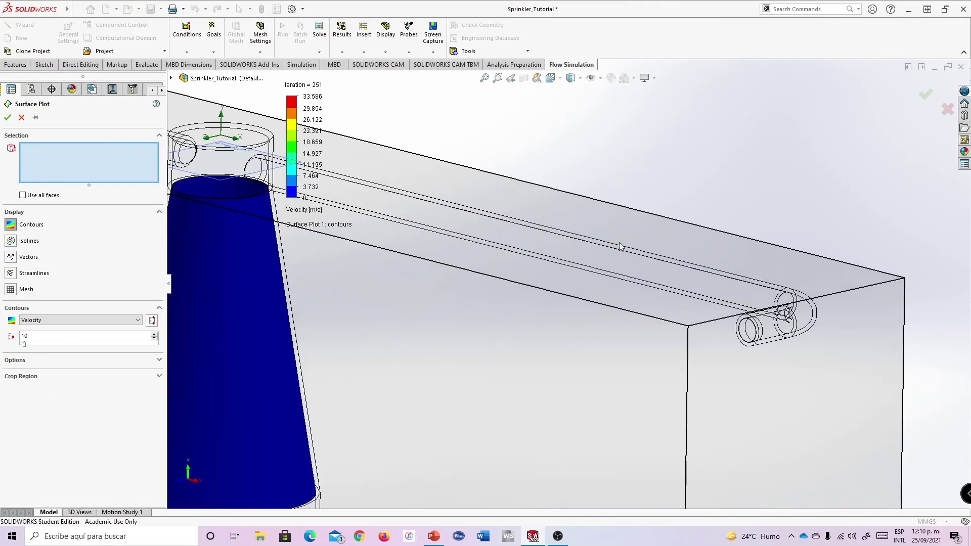
{"action": "right_click", "coordinate": [501, 230]}
{"action": "left_click", "coordinate": [528, 262]}
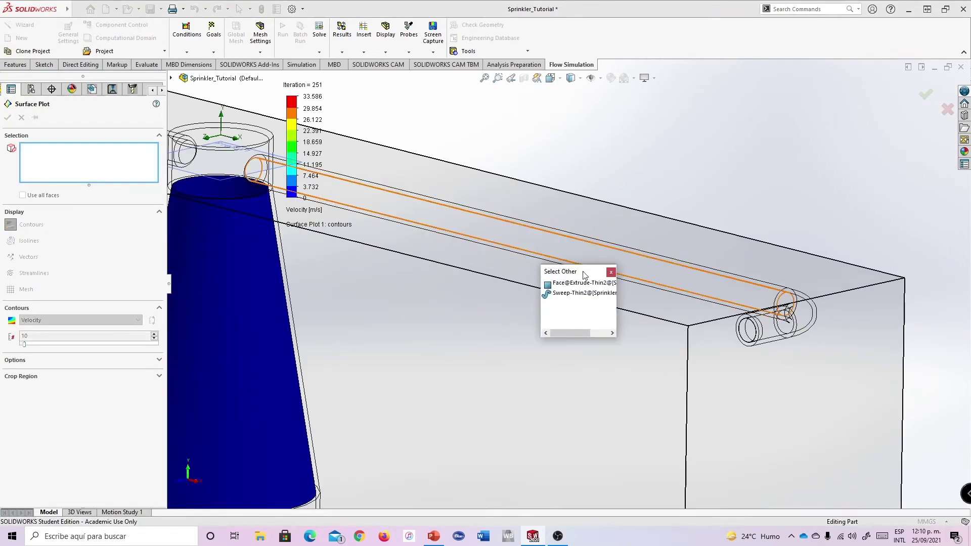
{"action": "left_click", "coordinate": [562, 284]}
Add the inner faces of the same arm's elbow and nozzle end to the Surface Plot selection
{"action": "right_click", "coordinate": [807, 314]}
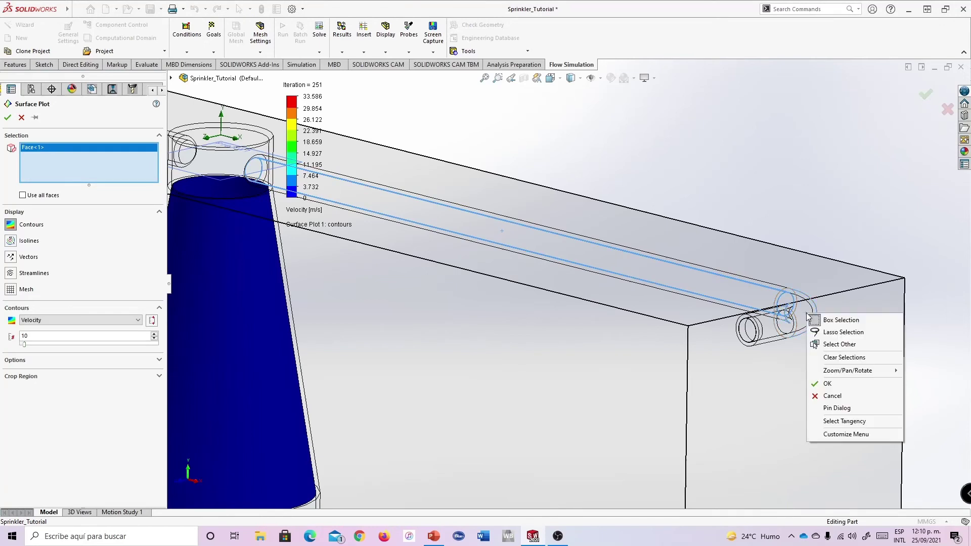
{"action": "left_click", "coordinate": [819, 335]}
{"action": "right_click", "coordinate": [798, 313]}
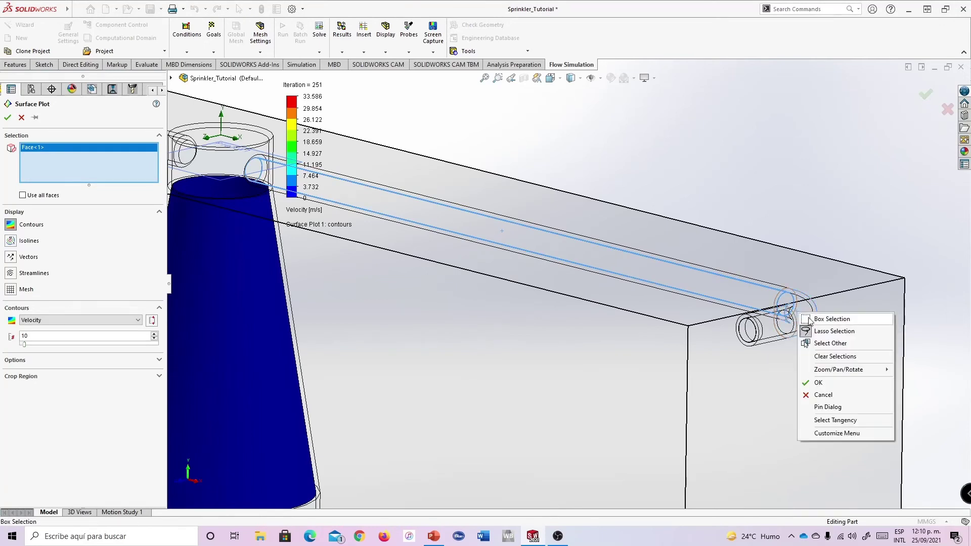
{"action": "left_click", "coordinate": [820, 331]}
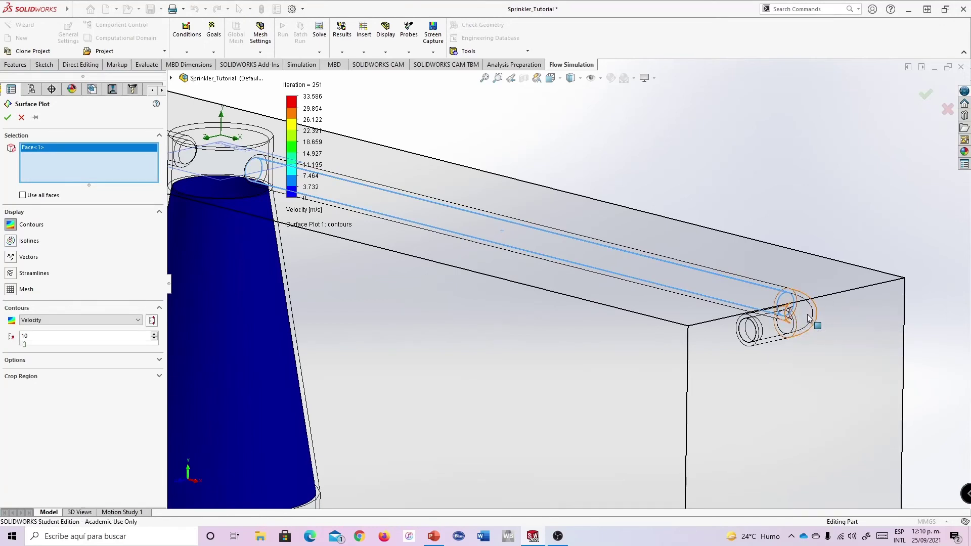
{"action": "right_click", "coordinate": [806, 311]}
{"action": "left_click", "coordinate": [832, 342]}
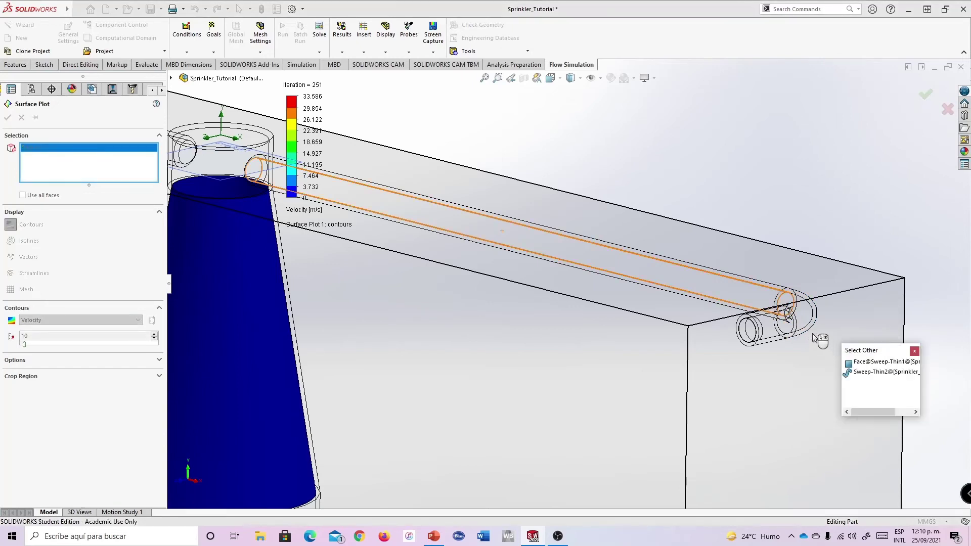
{"action": "left_click", "coordinate": [866, 364]}
{"action": "right_click", "coordinate": [772, 326]}
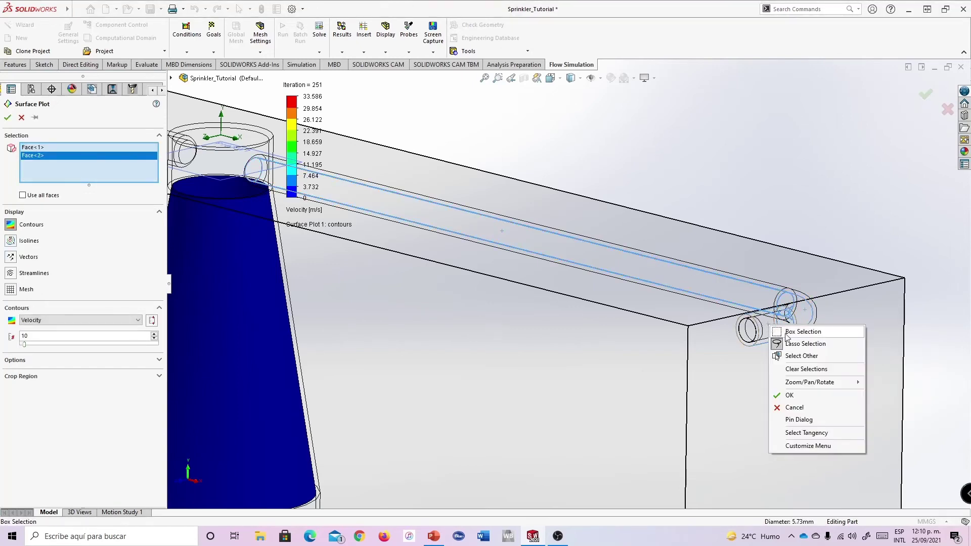
{"action": "left_click", "coordinate": [800, 356]}
{"action": "left_click", "coordinate": [850, 374]}
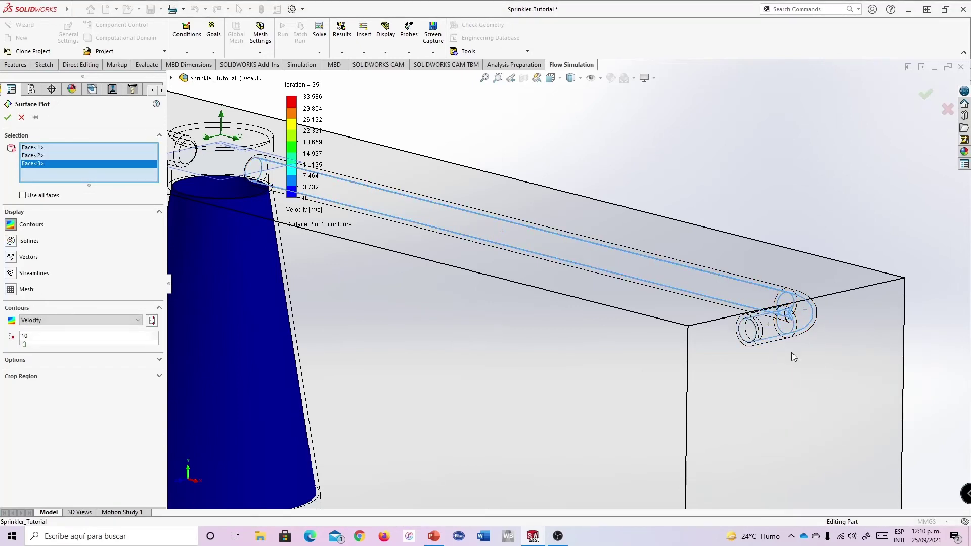
Add the inner face of the opposite straight arm to the Surface Plot selection
{"action": "key", "text": "f"}
{"action": "middle_click_drag", "start_coordinate": [548, 284], "coordinate": [423, 239]}
{"action": "scroll", "coordinate": [423, 238], "scroll_direction": "down", "scroll_amount": 5}
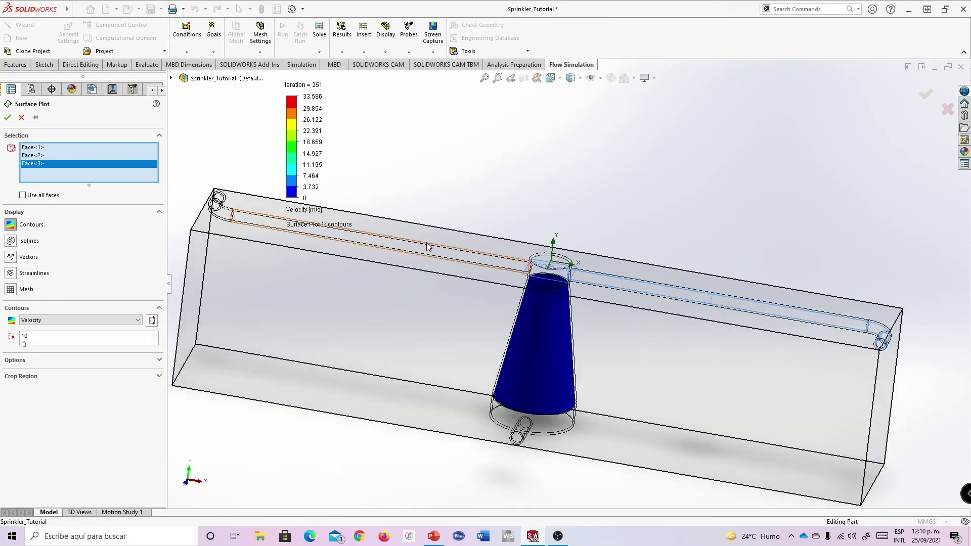
{"action": "right_click", "coordinate": [414, 266]}
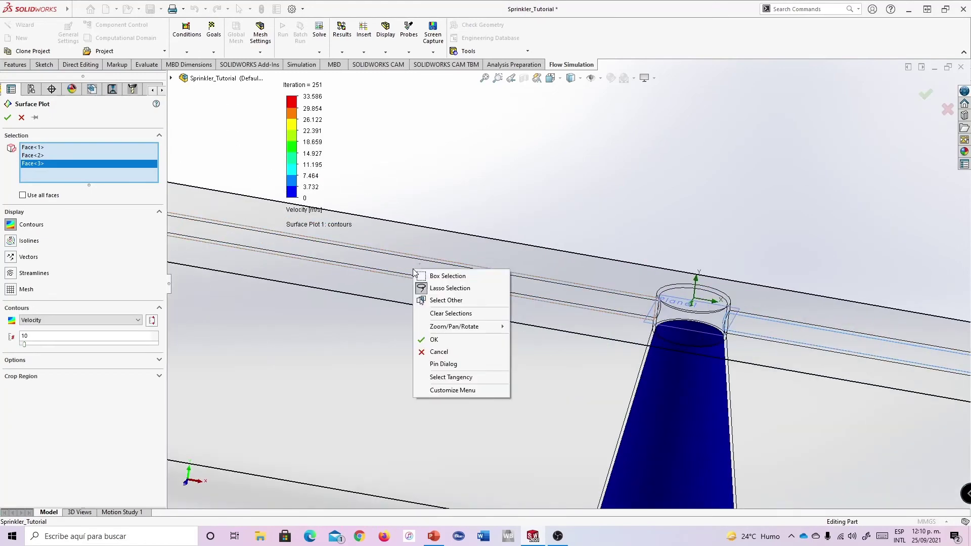
{"action": "left_click", "coordinate": [439, 300]}
{"action": "left_click", "coordinate": [465, 317]}
Add the inner faces of the opposite arm's elbow and nozzle end to the Surface Plot selection
{"action": "key", "text": "f"}
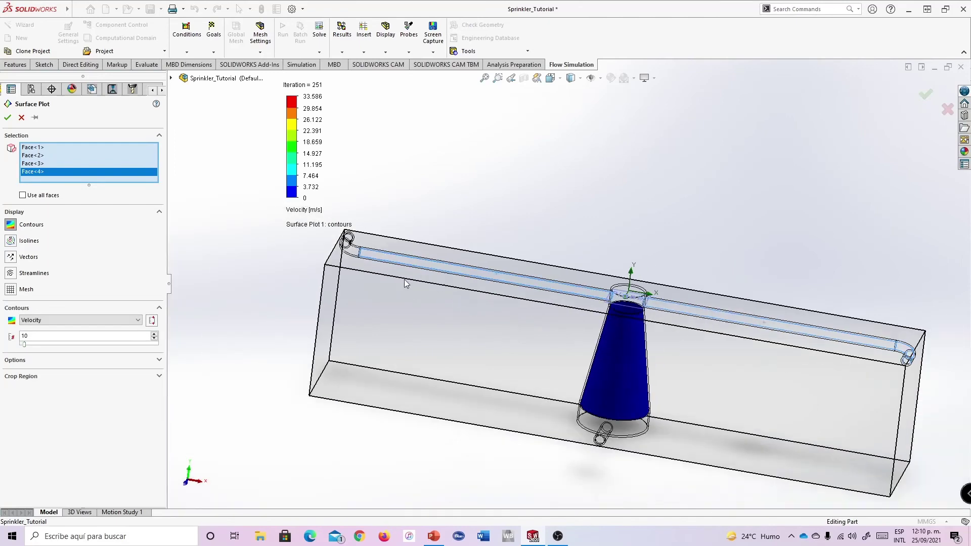
{"action": "scroll", "coordinate": [402, 256], "scroll_direction": "down", "scroll_amount": 5}
{"action": "middle_click_drag", "start_coordinate": [402, 256], "coordinate": [429, 262], "text": "ctrl"}
{"action": "right_click", "coordinate": [576, 243]}
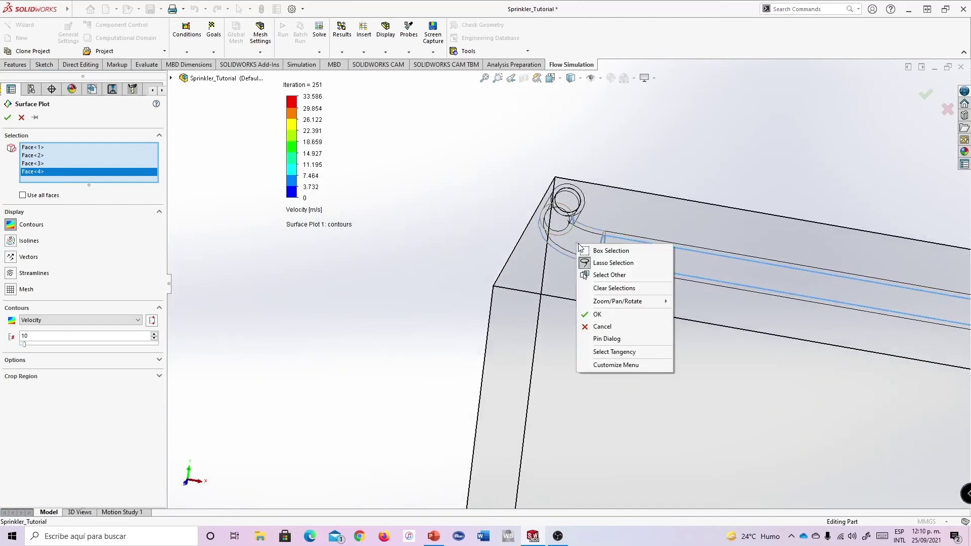
{"action": "left_click", "coordinate": [602, 276]}
{"action": "left_click", "coordinate": [652, 297]}
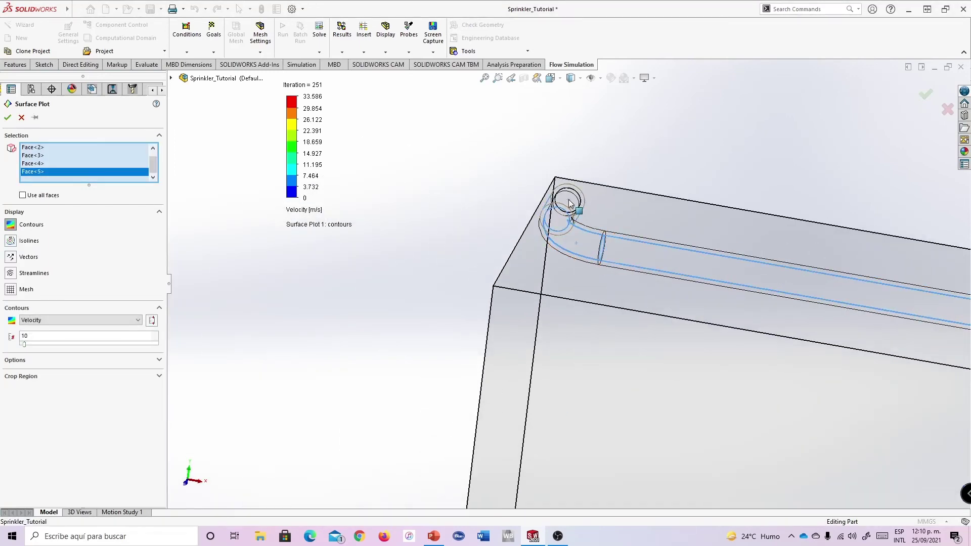
{"action": "right_click", "coordinate": [569, 201]}
{"action": "left_click", "coordinate": [589, 232]}
{"action": "left_click", "coordinate": [616, 256]}
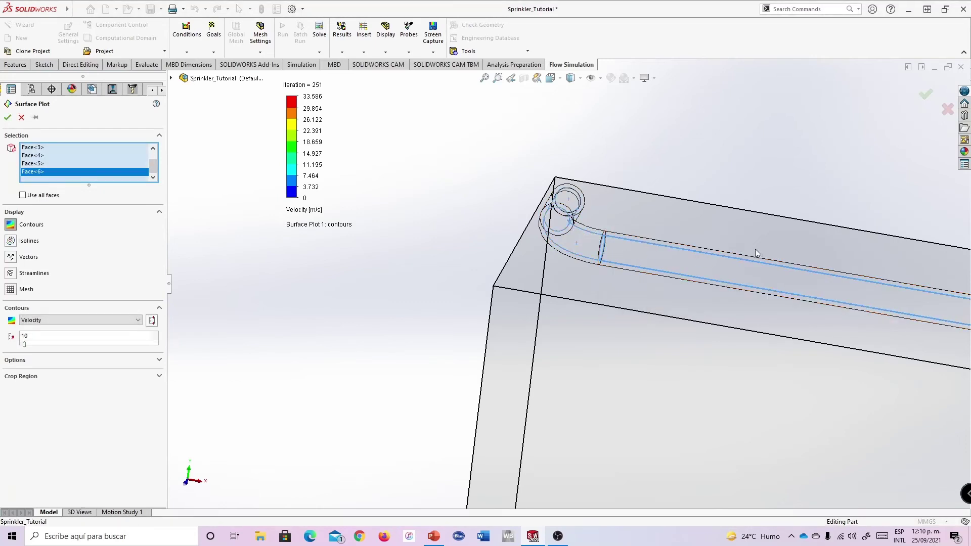
Set the number of contour levels to 50 and create the velocity Surface Plot on both arms
{"action": "key", "text": "f"}
{"action": "middle_click_drag", "start_coordinate": [796, 299], "coordinate": [763, 297]}
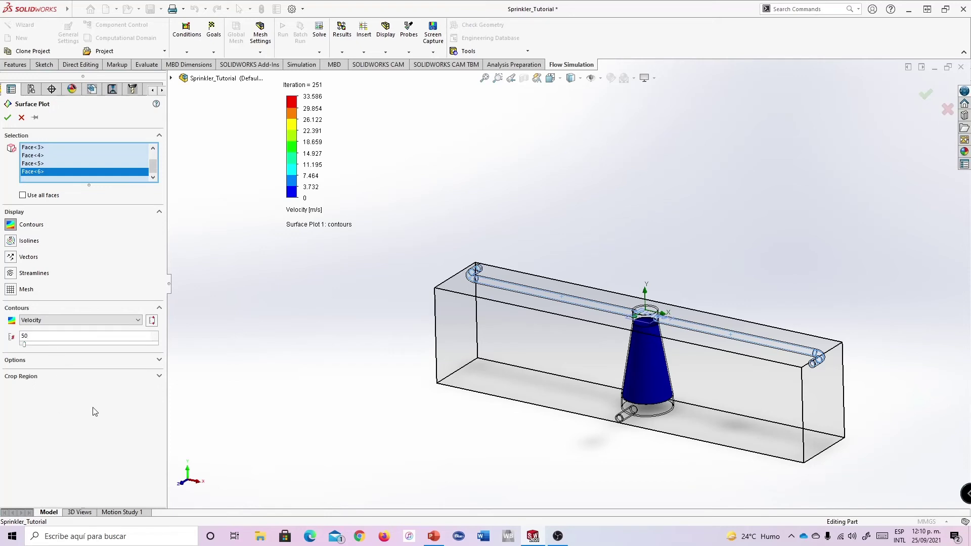
{"action": "left_click", "coordinate": [9, 118]}
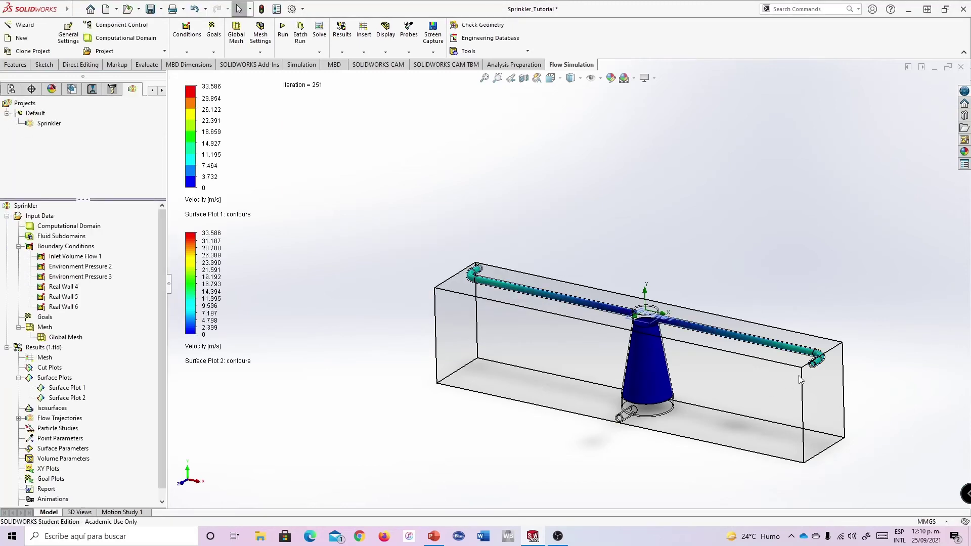
Examine the velocity contours along the sprinkler's arms and show the model in isometric orientation
{"action": "middle_click_drag", "start_coordinate": [800, 379], "coordinate": [699, 284]}
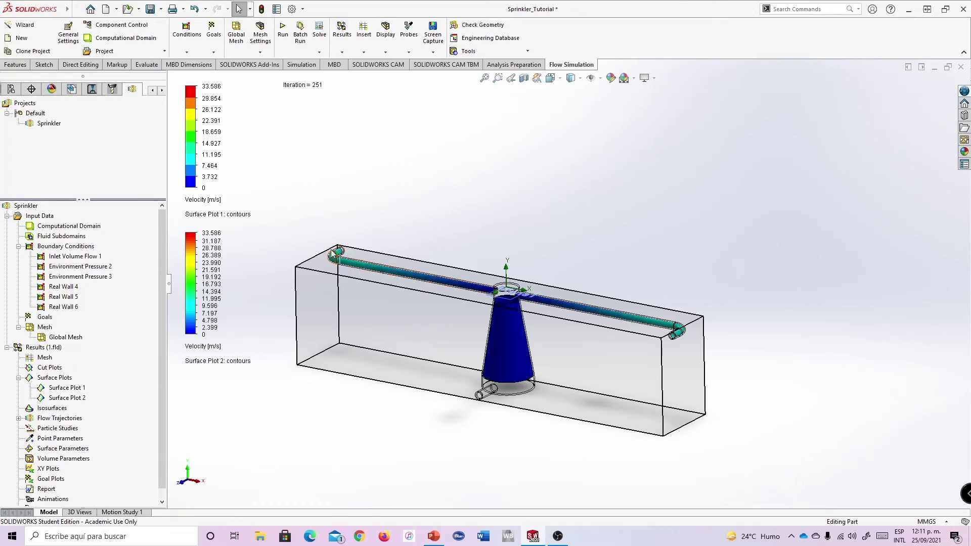
{"action": "scroll", "coordinate": [583, 306], "scroll_direction": "down", "scroll_amount": 2}
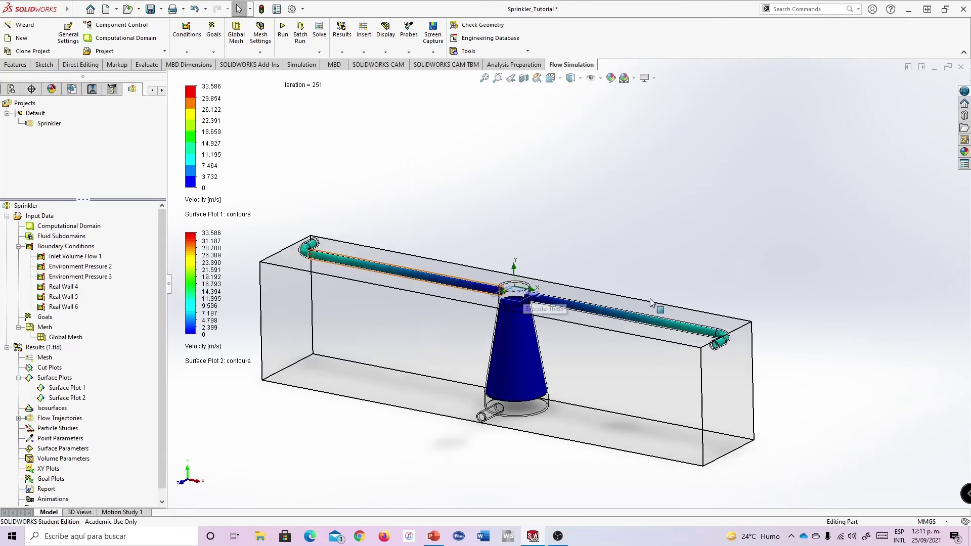
{"action": "scroll", "coordinate": [658, 298], "scroll_direction": "up", "scroll_amount": 2}
{"action": "left_click", "coordinate": [551, 78]}
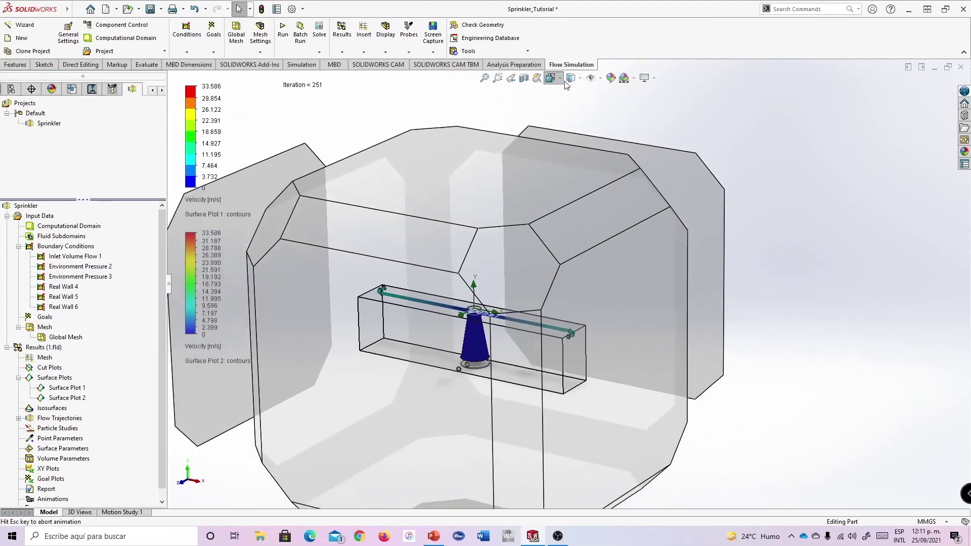
{"action": "left_click", "coordinate": [609, 101]}
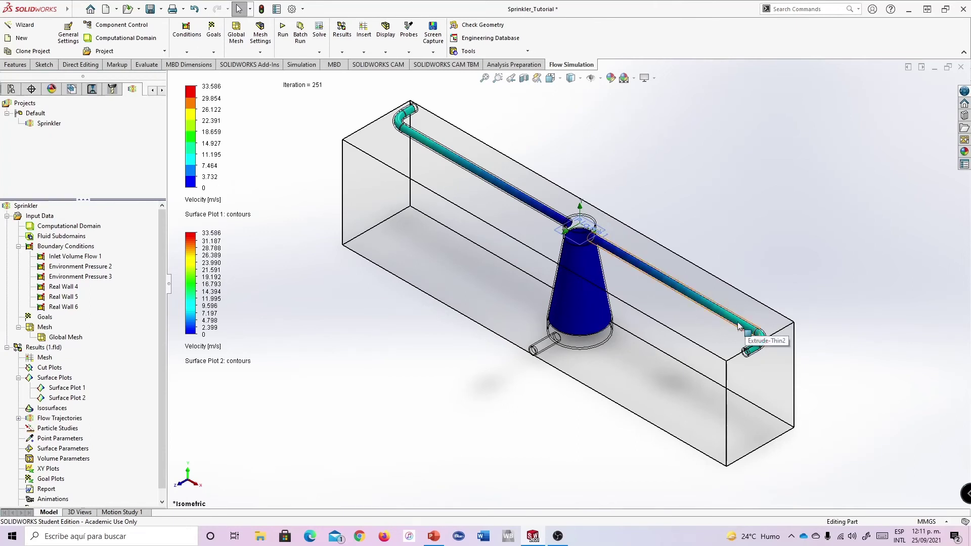
Hide all Surface Plots and collapse their folder in the results
{"action": "right_click", "coordinate": [47, 381]}
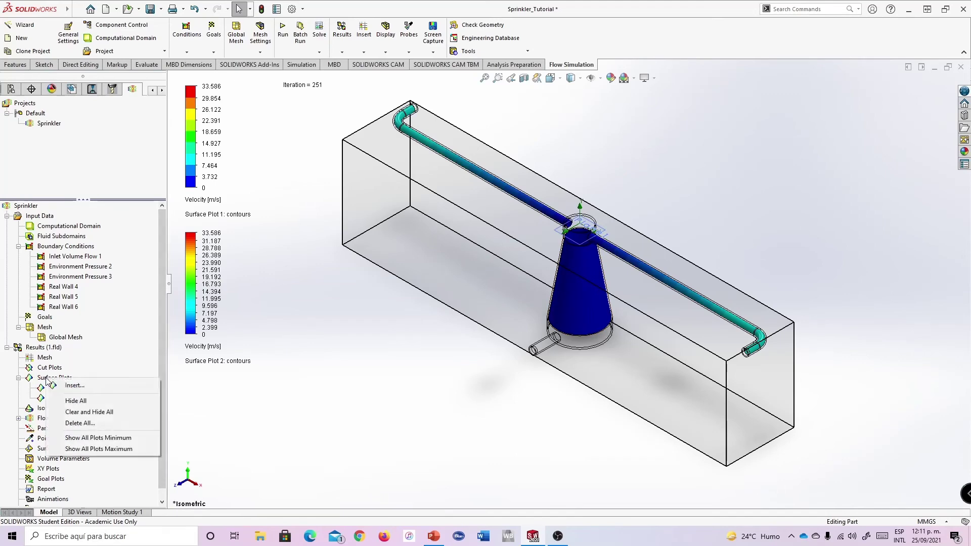
{"action": "left_click", "coordinate": [76, 401]}
{"action": "middle_click_drag", "start_coordinate": [692, 248], "coordinate": [706, 199]}
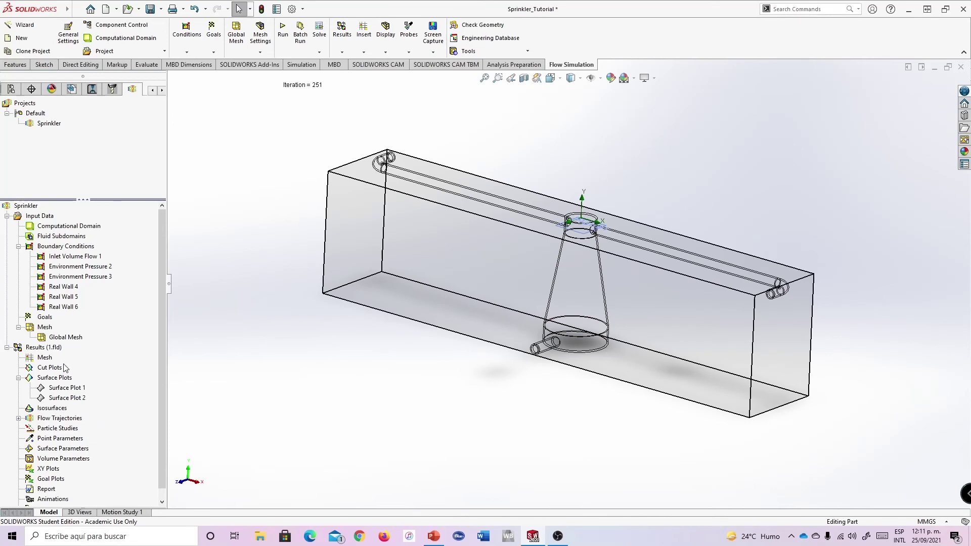
{"action": "left_click", "coordinate": [19, 378]}
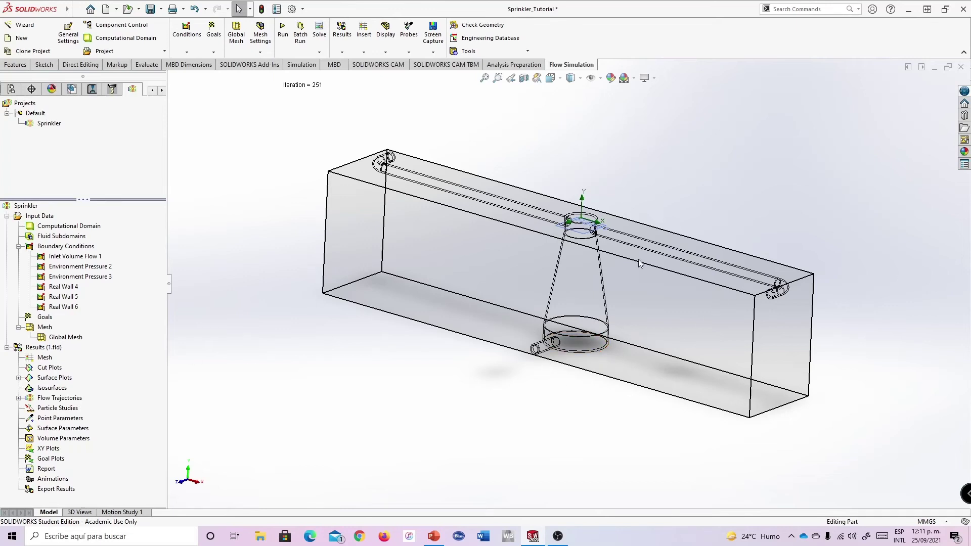
Insert a Surface Parameters result and select the inner face of the lid closing the inlet pipe at the base
{"action": "scroll", "coordinate": [537, 353], "scroll_direction": "down", "scroll_amount": 3}
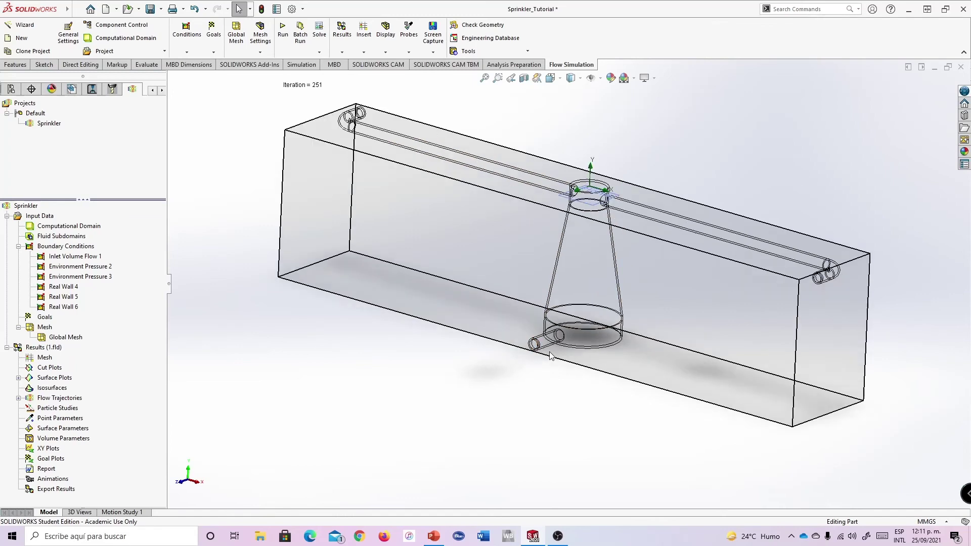
{"action": "scroll", "coordinate": [549, 358], "scroll_direction": "down", "scroll_amount": 5}
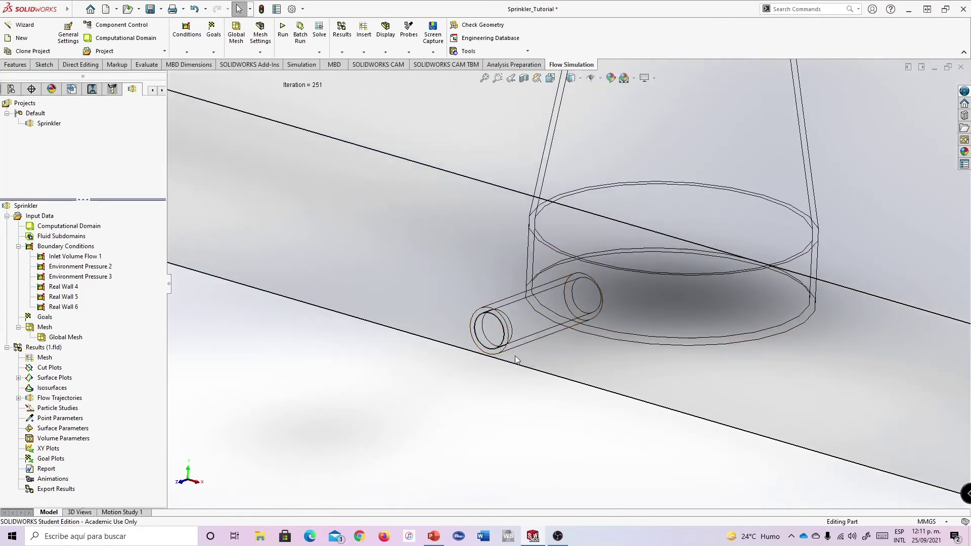
{"action": "scroll", "coordinate": [493, 344], "scroll_direction": "down", "scroll_amount": 2}
{"action": "scroll", "coordinate": [507, 327], "scroll_direction": "down", "scroll_amount": 4}
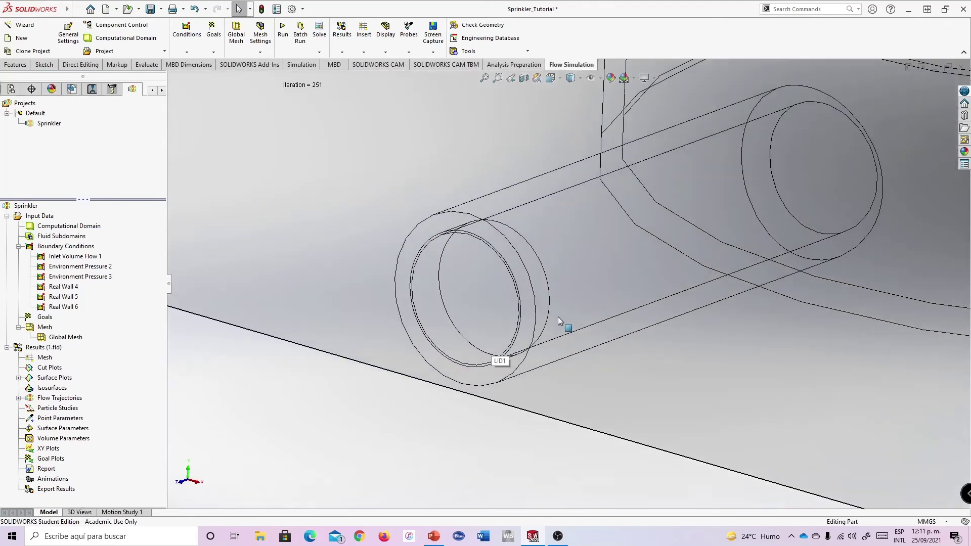
{"action": "mouse_move", "coordinate": [611, 343]}
{"action": "middle_mouse_down"}
{"action": "mouse_move", "coordinate": [601, 354]}
{"action": "mouse_move", "coordinate": [611, 350]}
{"action": "middle_mouse_up"}
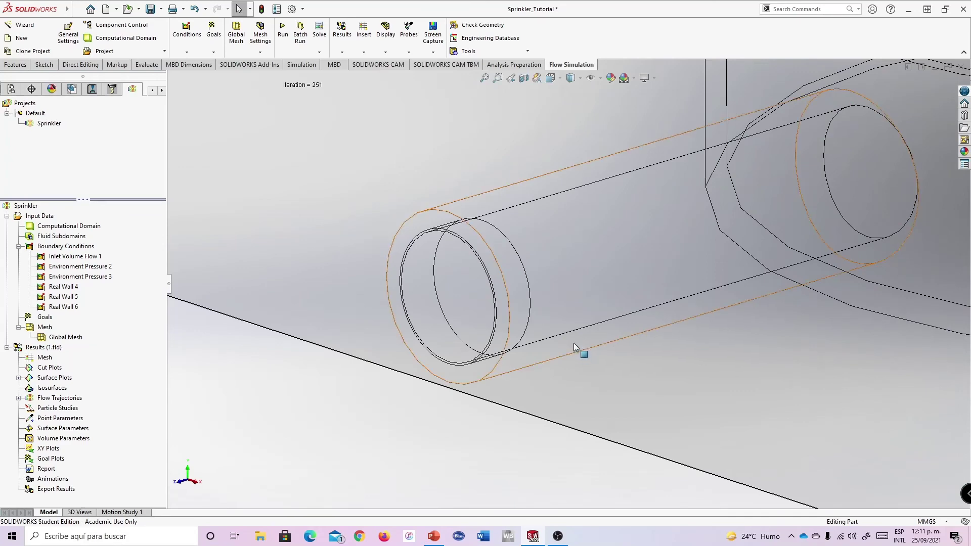
{"action": "scroll", "coordinate": [615, 335], "scroll_direction": "up", "scroll_amount": 10}
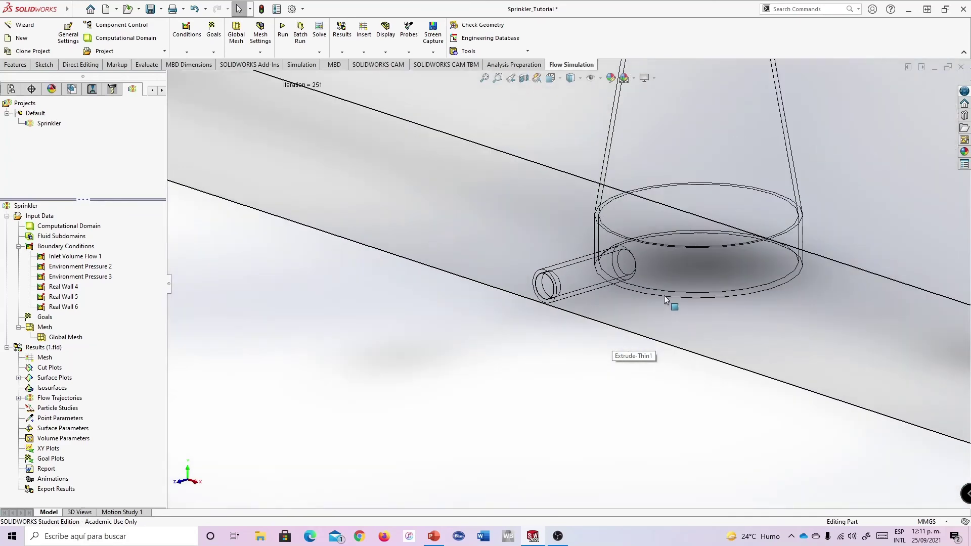
{"action": "scroll", "coordinate": [565, 267], "scroll_direction": "down", "scroll_amount": 8}
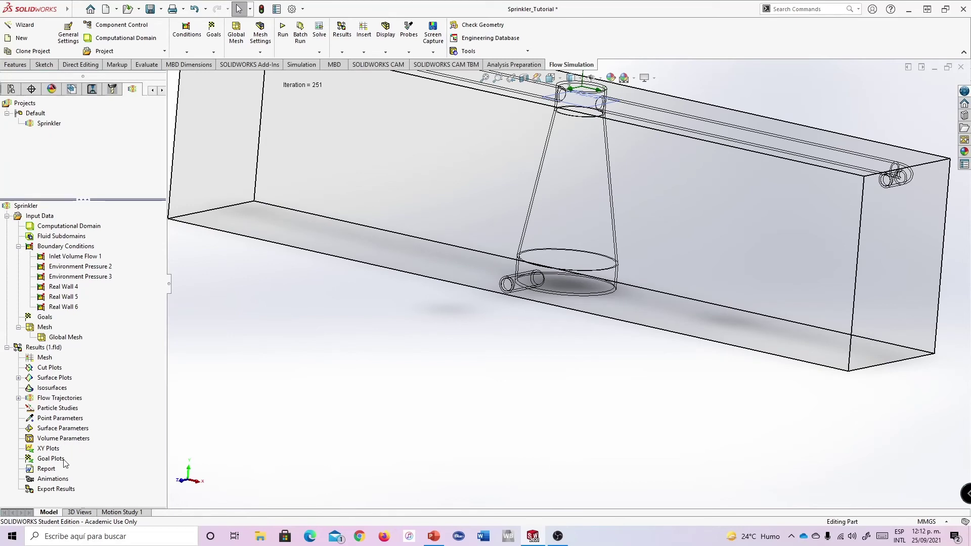
{"action": "right_click", "coordinate": [53, 430]}
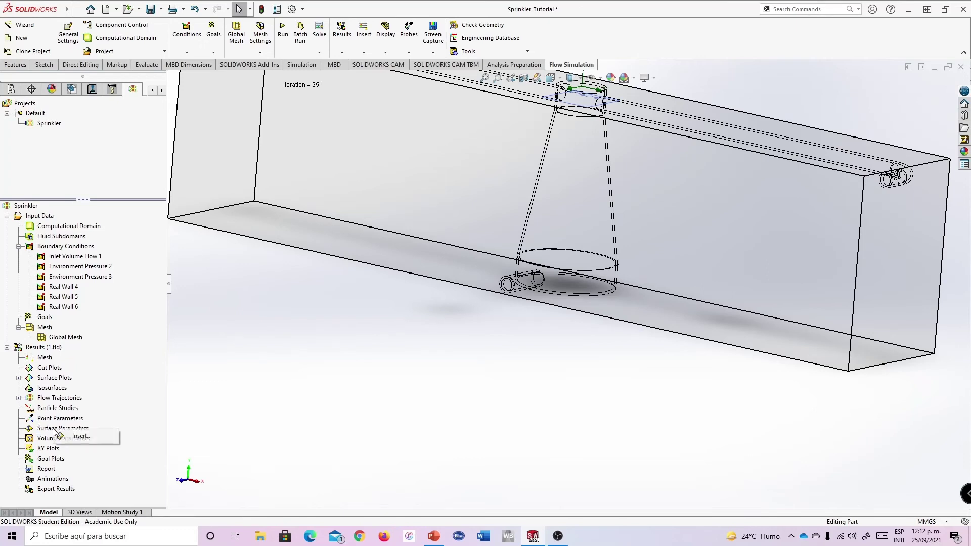
{"action": "left_click", "coordinate": [76, 436]}
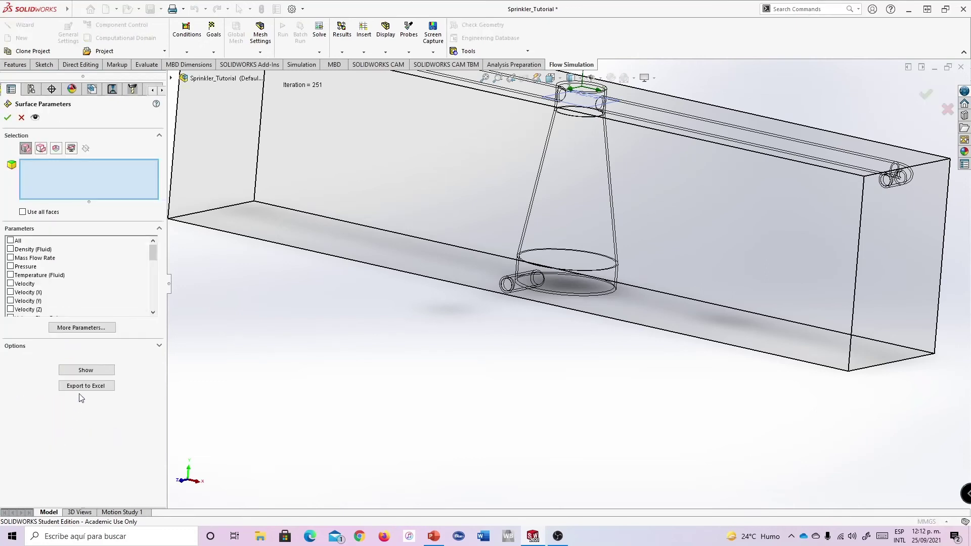
{"action": "right_click", "coordinate": [506, 281]}
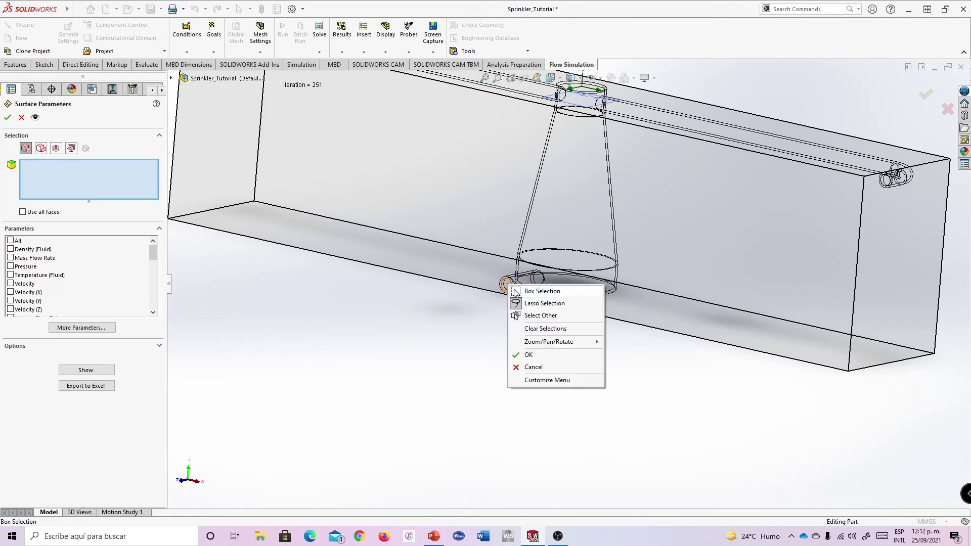
{"action": "left_click", "coordinate": [535, 311]}
{"action": "left_click", "coordinate": [577, 332]}
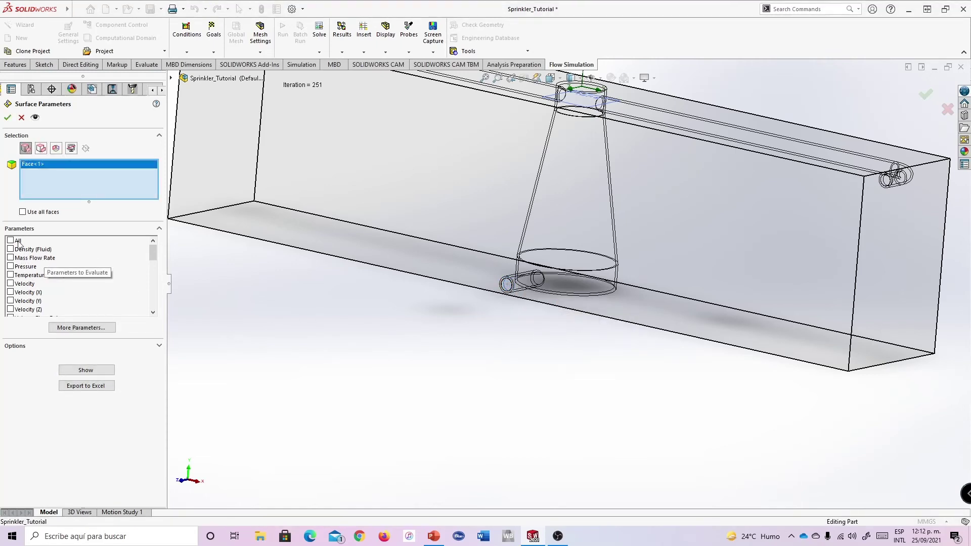
Evaluate Mass Flow Rate, Velocity, Pressure, Volume Flow Rate and Surface Area on the inlet lid face, show the values and accept
{"action": "left_click", "coordinate": [10, 258]}
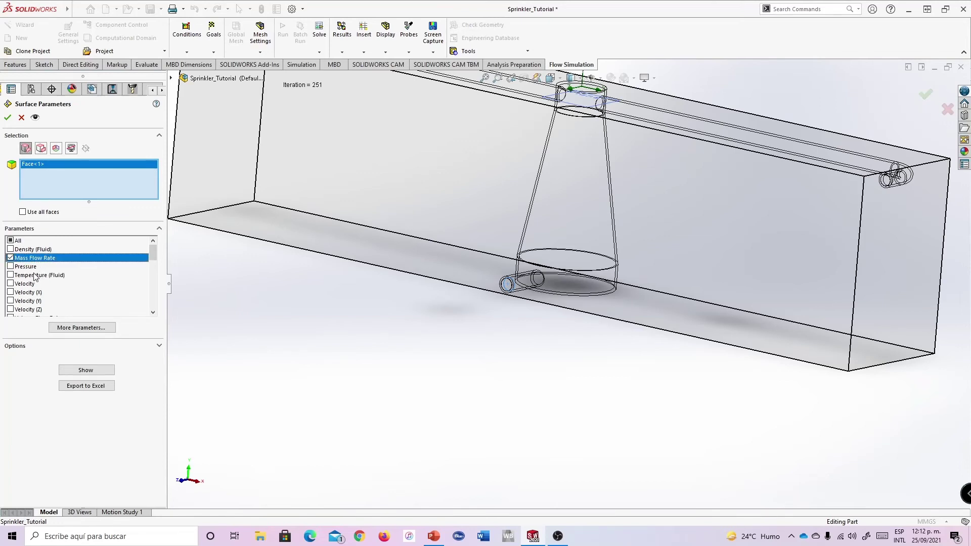
{"action": "left_click", "coordinate": [11, 285]}
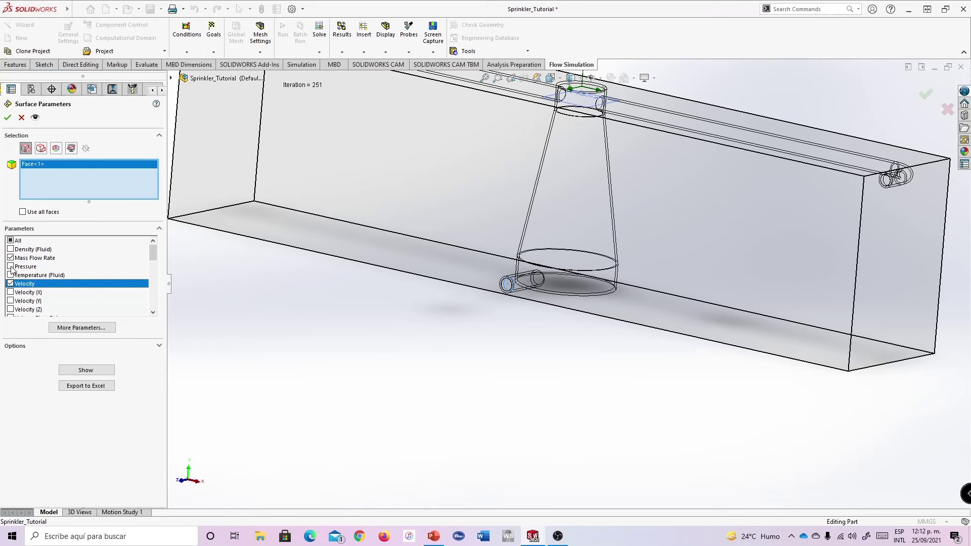
{"action": "left_click", "coordinate": [10, 266]}
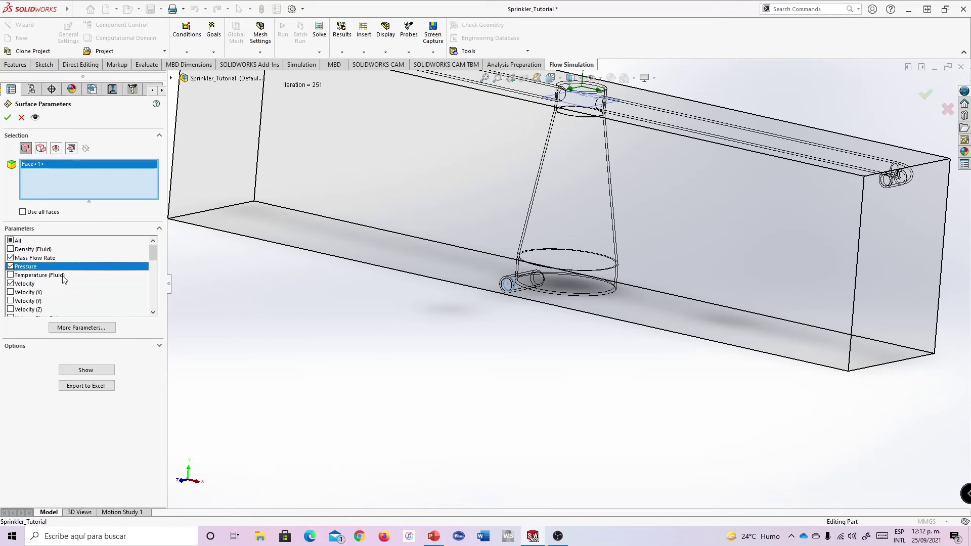
{"action": "left_click", "coordinate": [154, 257]}
{"action": "scroll", "coordinate": [153, 254], "scroll_direction": "down", "scroll_amount": 2}
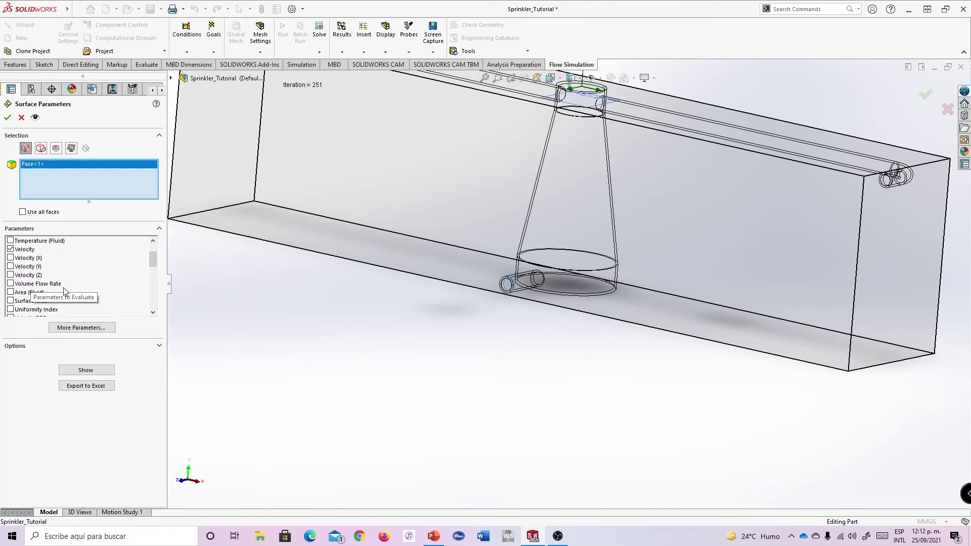
{"action": "left_click", "coordinate": [11, 284]}
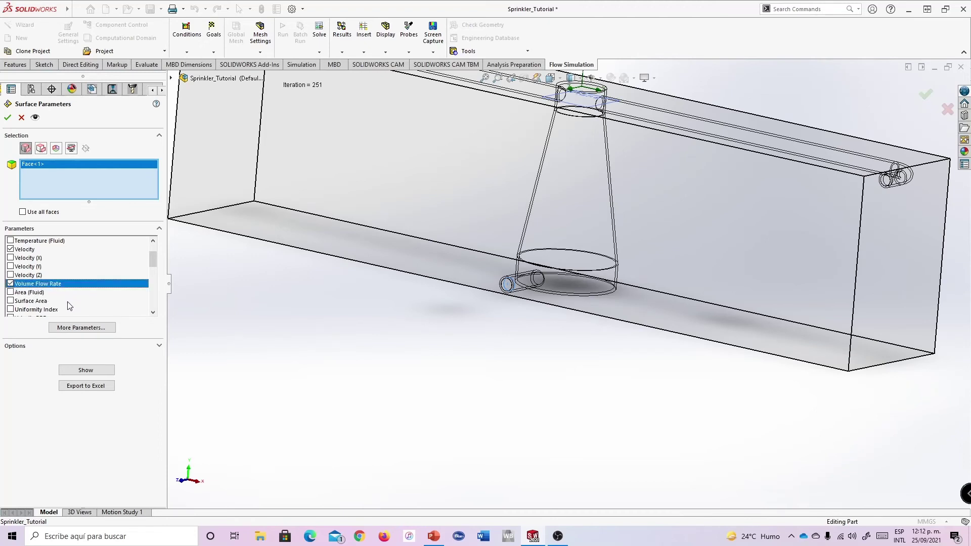
{"action": "left_click", "coordinate": [10, 301]}
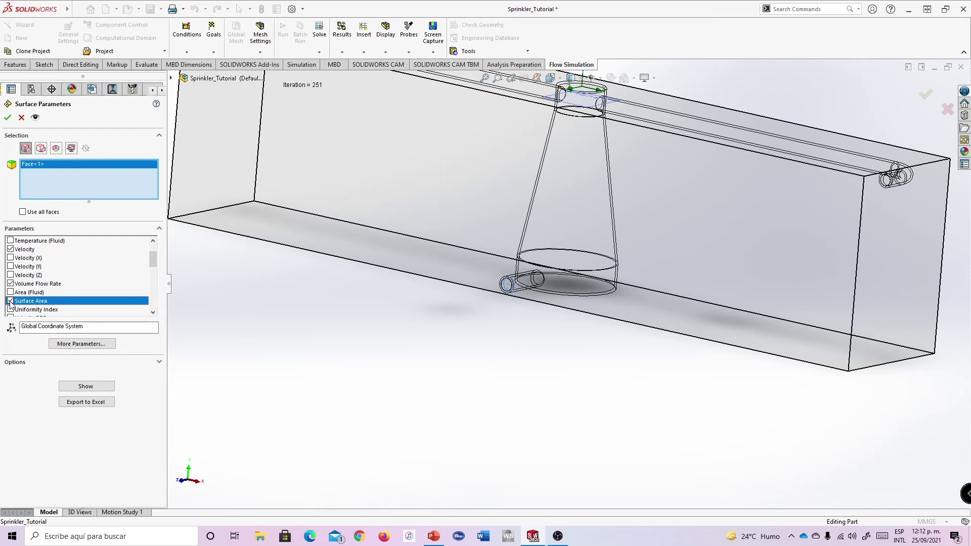
{"action": "left_click", "coordinate": [85, 387]}
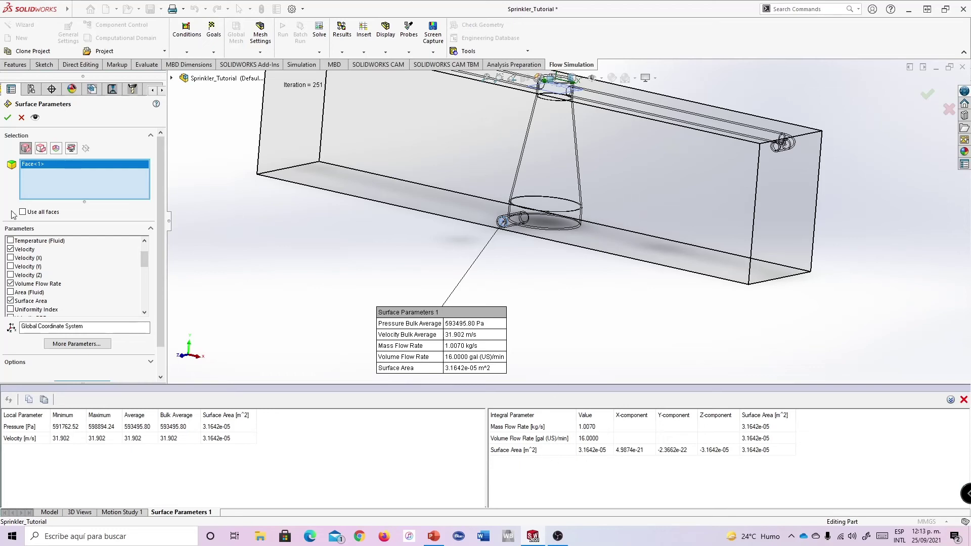
{"action": "left_click", "coordinate": [8, 118]}
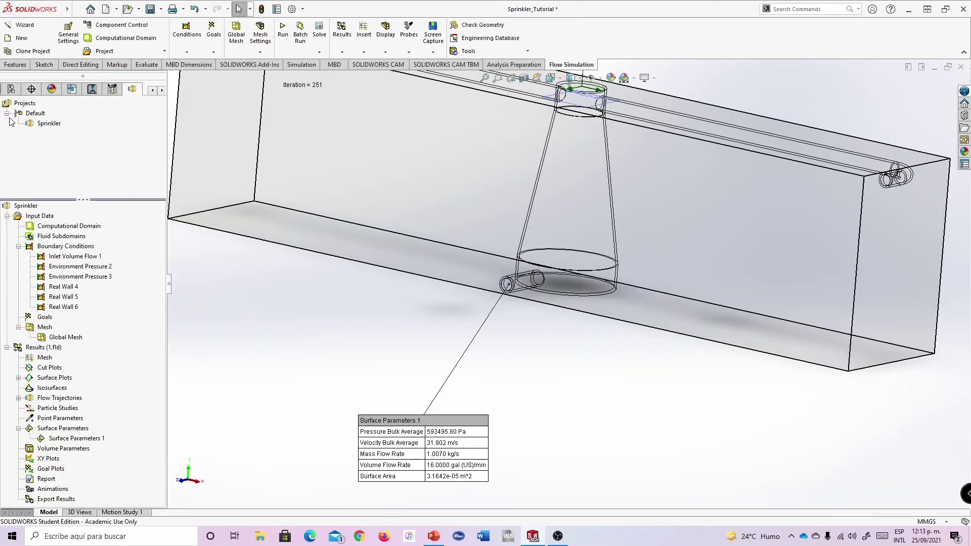
Insert a second Surface Parameters result on the inner lid face of the nozzle on the arm pointing in the positive X direction
{"action": "key", "text": "f"}
{"action": "middle_click_drag", "start_coordinate": [784, 249], "coordinate": [197, 431]}
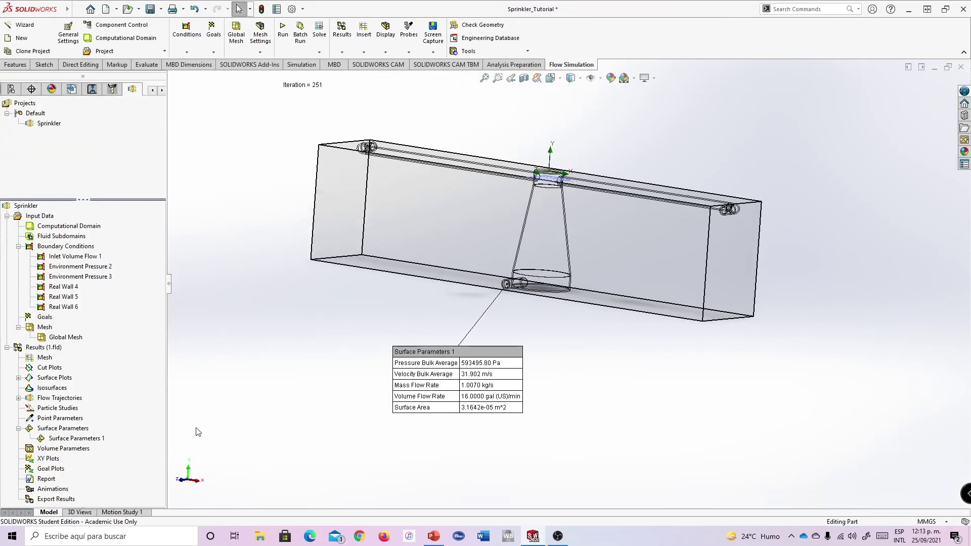
{"action": "right_click", "coordinate": [51, 431]}
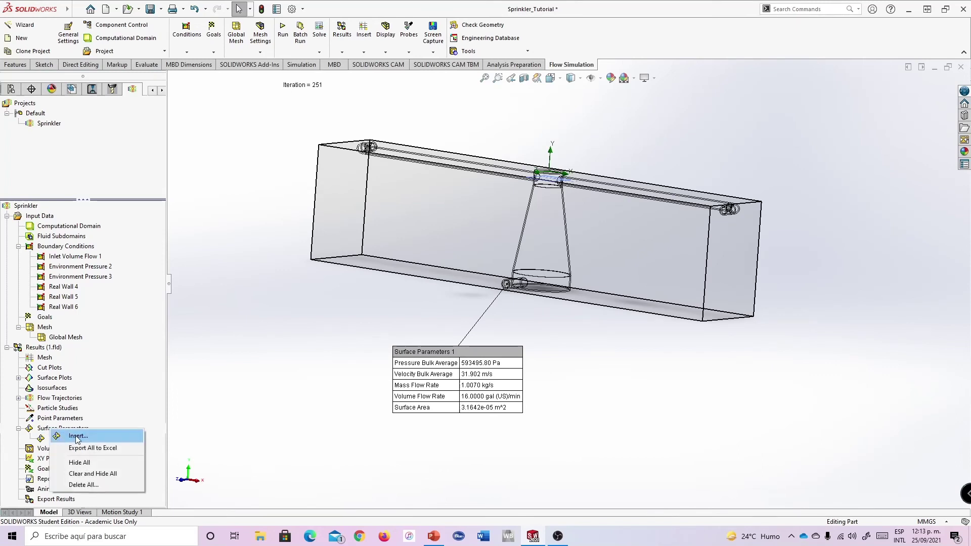
{"action": "left_click", "coordinate": [78, 437]}
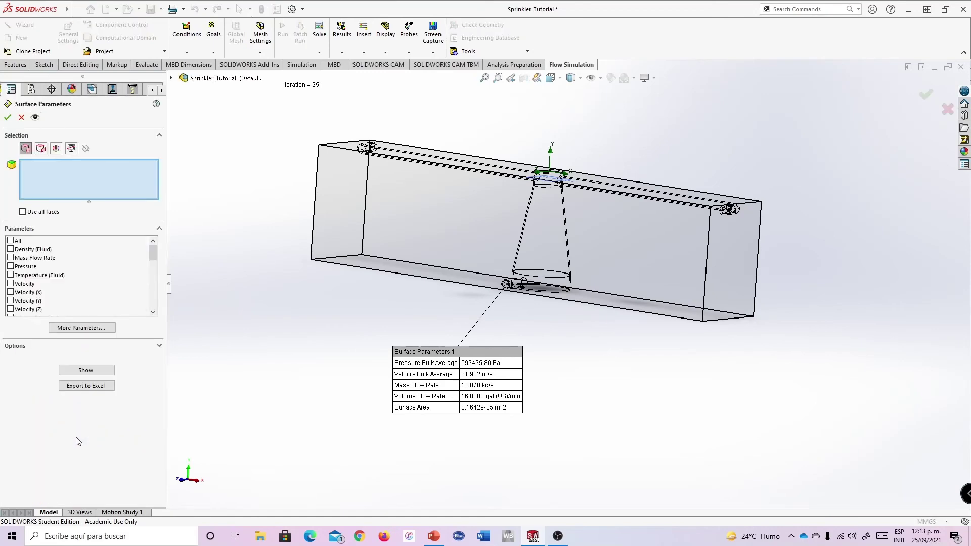
{"action": "scroll", "coordinate": [747, 270], "scroll_direction": "down", "scroll_amount": 5}
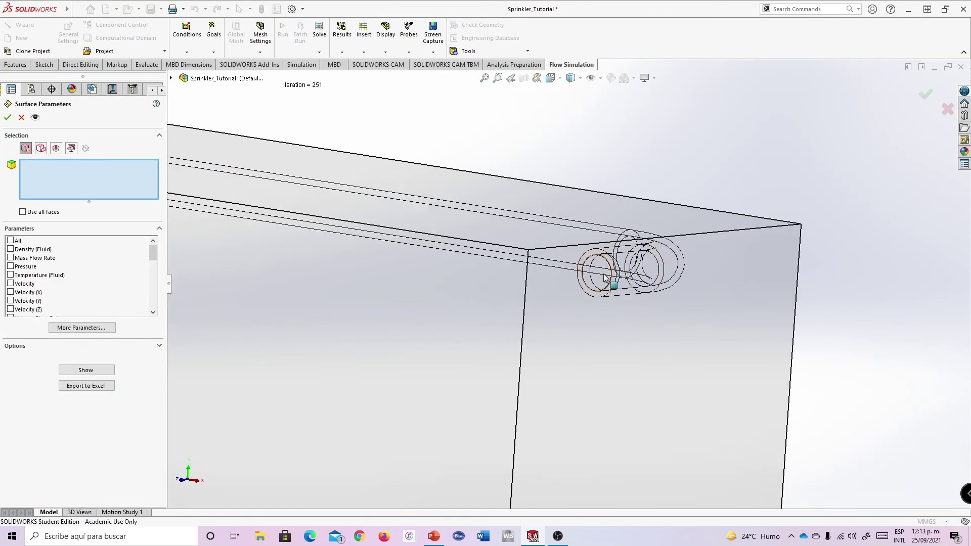
{"action": "right_click", "coordinate": [609, 279]}
{"action": "left_click", "coordinate": [632, 305]}
{"action": "left_click", "coordinate": [678, 325]}
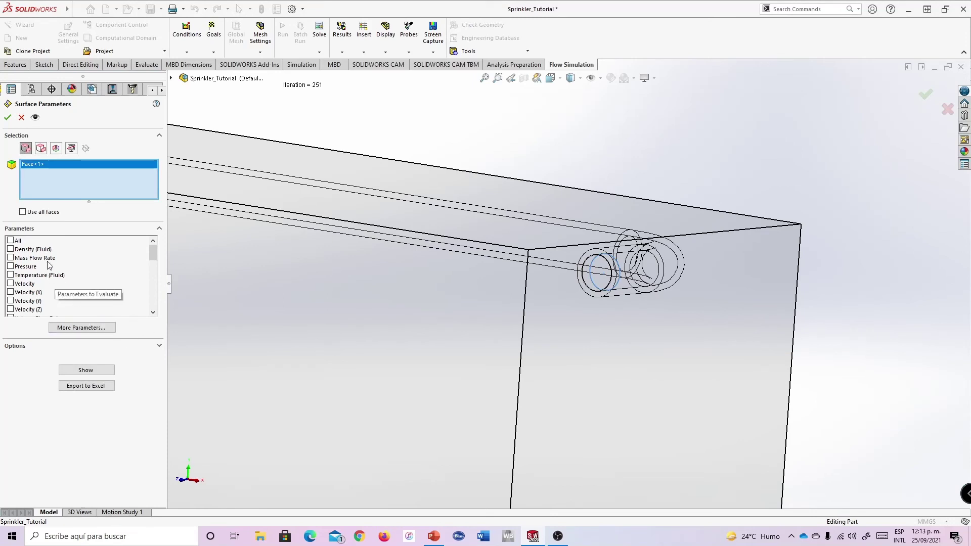
Evaluate Mass Flow Rate, Pressure, Velocity, Volume Flow Rate and Surface Area on the nozzle lid face and show the values
{"action": "left_click", "coordinate": [11, 258]}
{"action": "left_click", "coordinate": [11, 266]}
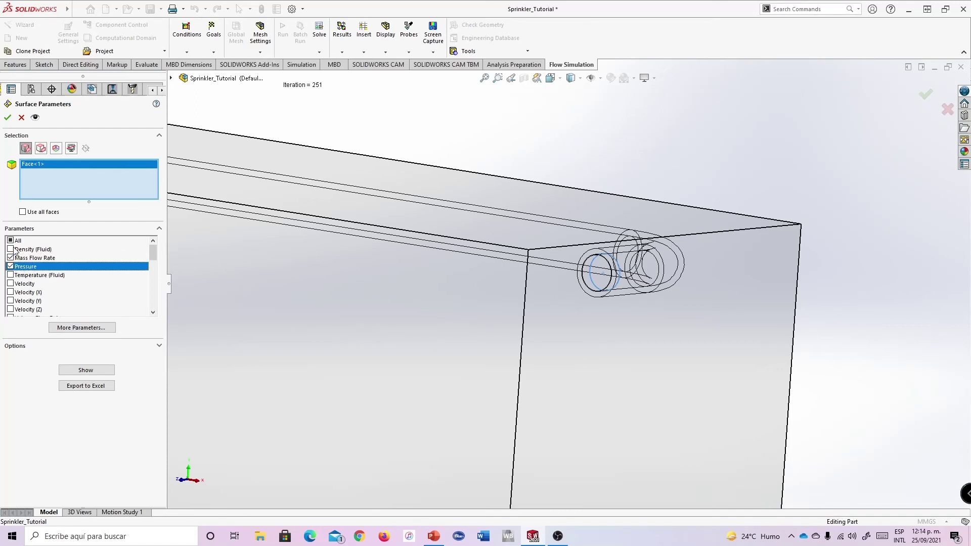
{"action": "left_click", "coordinate": [12, 284]}
{"action": "scroll", "coordinate": [48, 296], "scroll_direction": "down", "scroll_amount": 1}
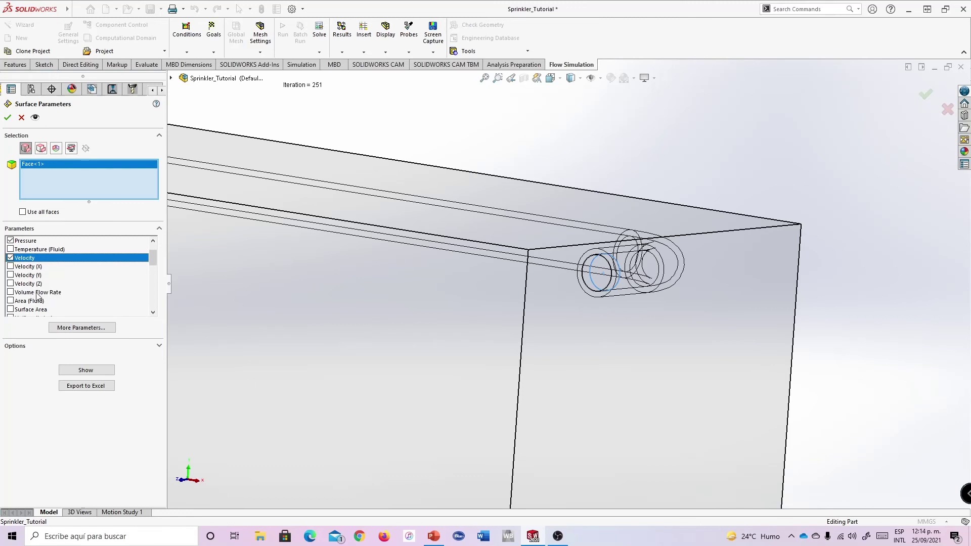
{"action": "left_click", "coordinate": [11, 293]}
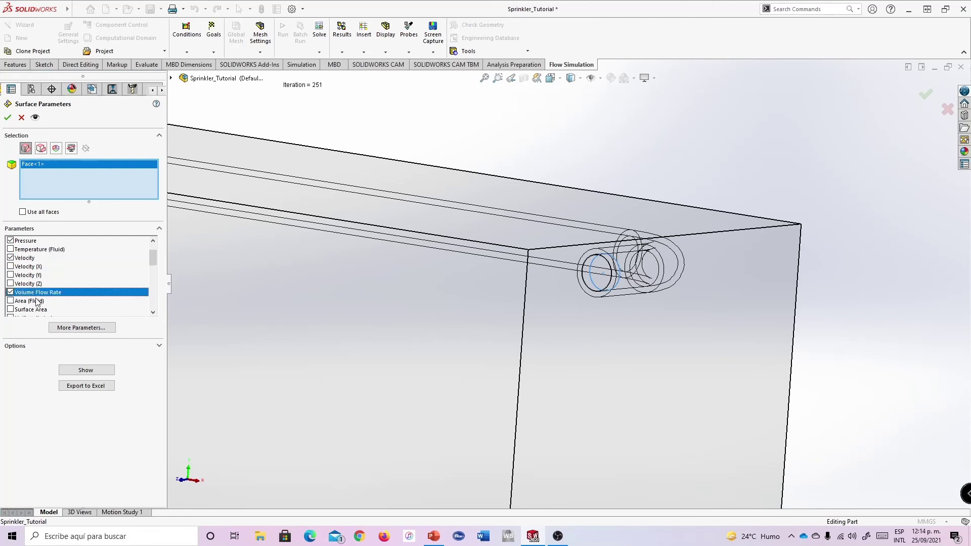
{"action": "scroll", "coordinate": [64, 307], "scroll_direction": "down", "scroll_amount": 1}
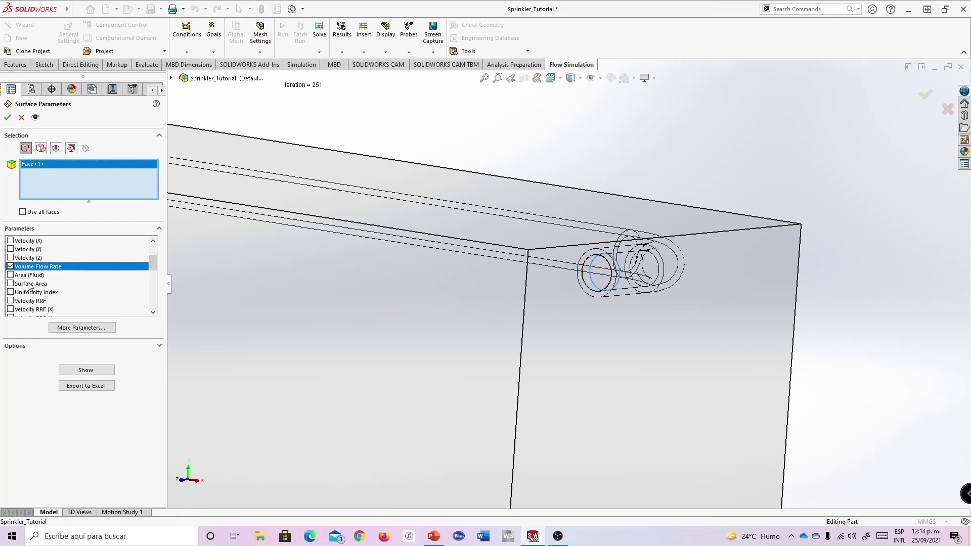
{"action": "left_click", "coordinate": [11, 284]}
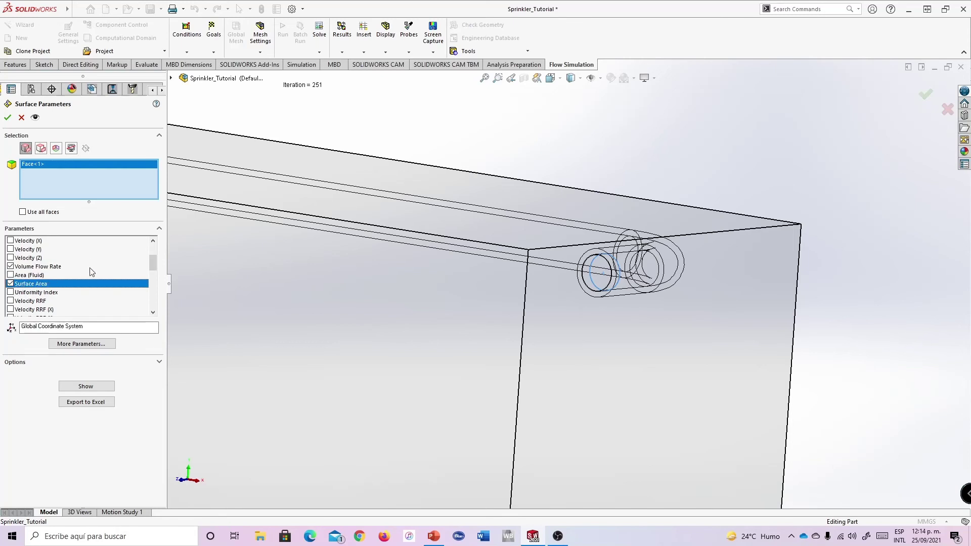
{"action": "left_click", "coordinate": [92, 386]}
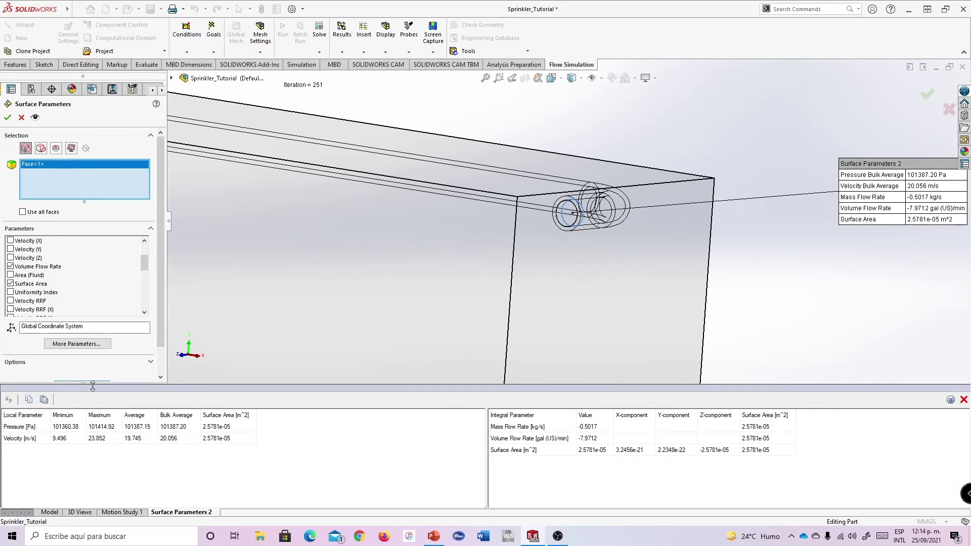
Review the nozzle outlet's values against the inlet callout and accept the second Surface Parameters result
{"action": "left_click", "coordinate": [10, 275]}
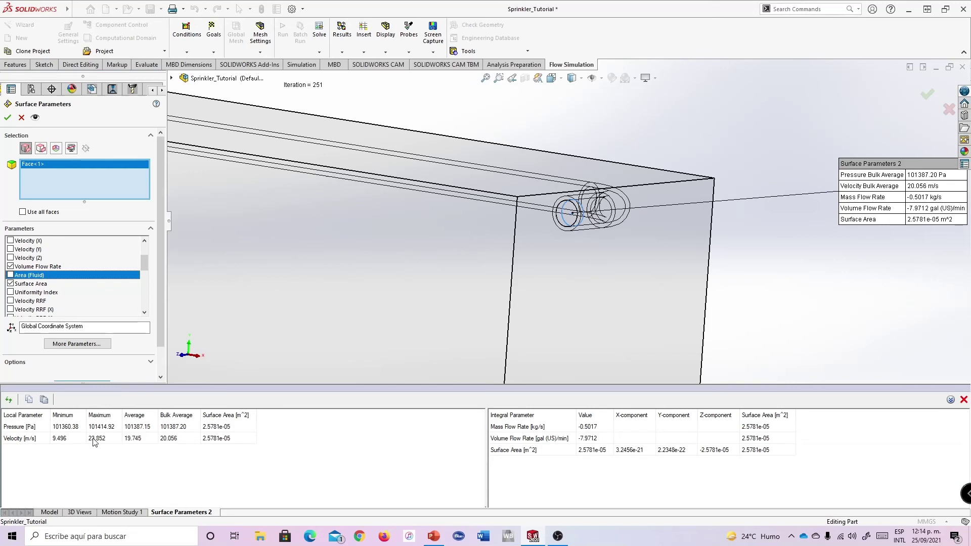
{"action": "middle_click_drag", "start_coordinate": [960, 228], "coordinate": [869, 229], "text": "ctrl"}
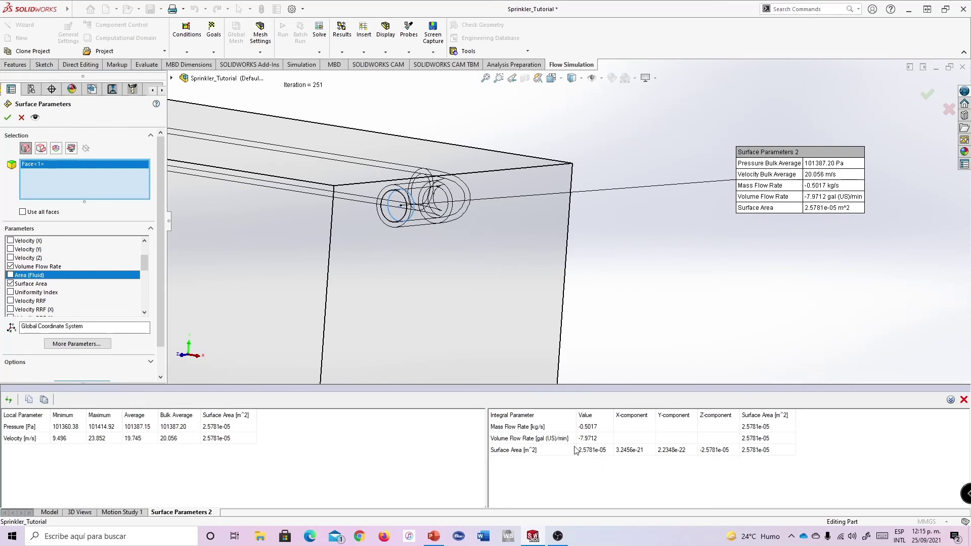
{"action": "scroll", "coordinate": [481, 263], "scroll_direction": "up", "scroll_amount": 10}
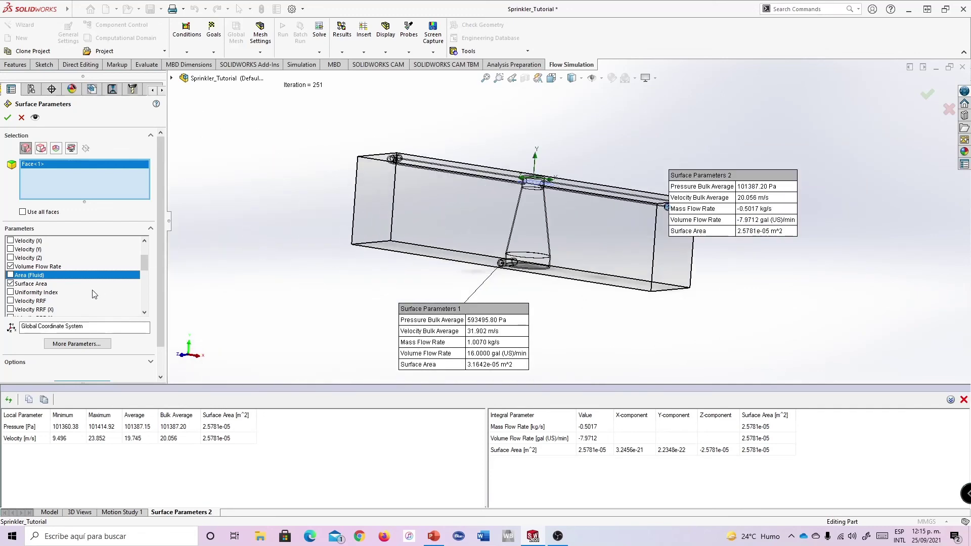
{"action": "left_click", "coordinate": [7, 117]}
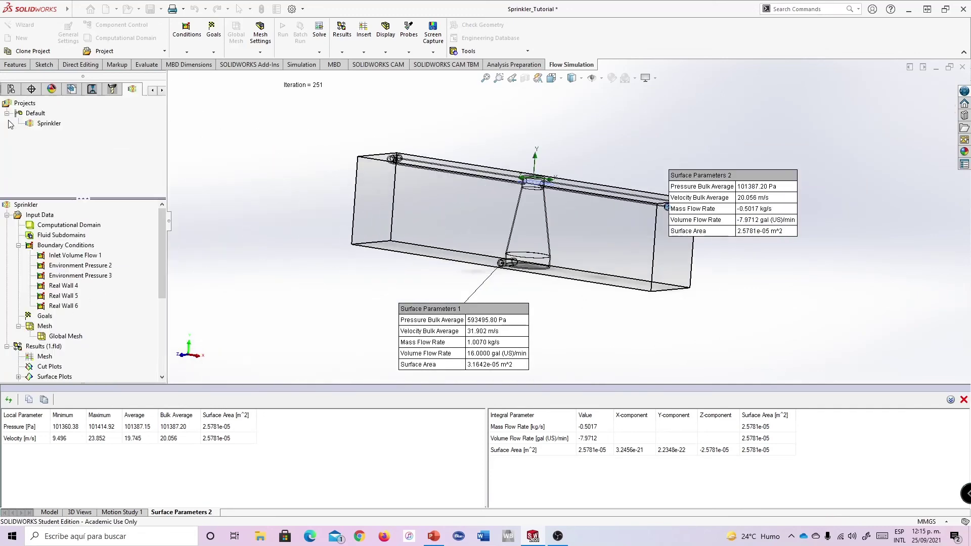
Insert a third Surface Parameters result on the inner lid face of the nozzle on the arm pointing in the negative X direction
{"action": "middle_click_drag", "start_coordinate": [488, 304], "coordinate": [407, 271]}
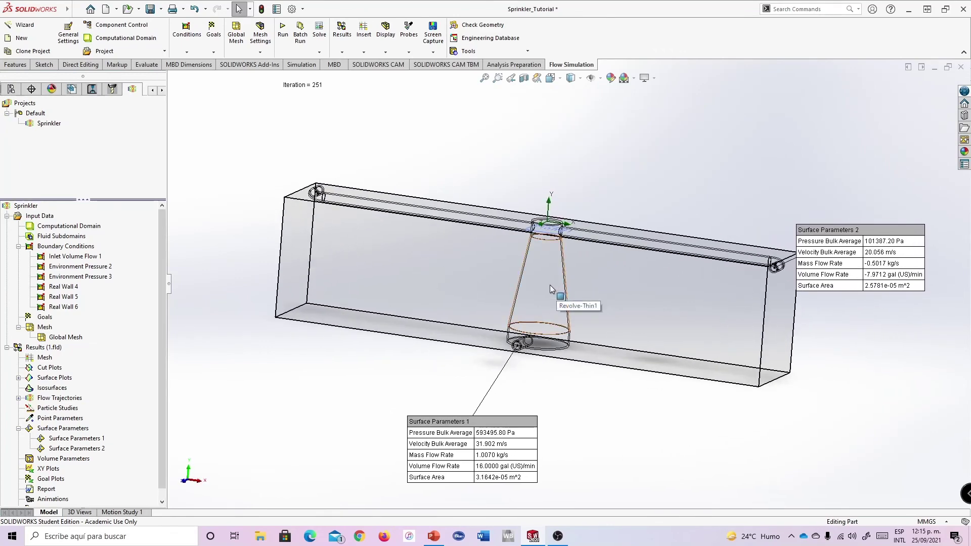
{"action": "right_click", "coordinate": [52, 430]}
{"action": "left_click", "coordinate": [74, 438]}
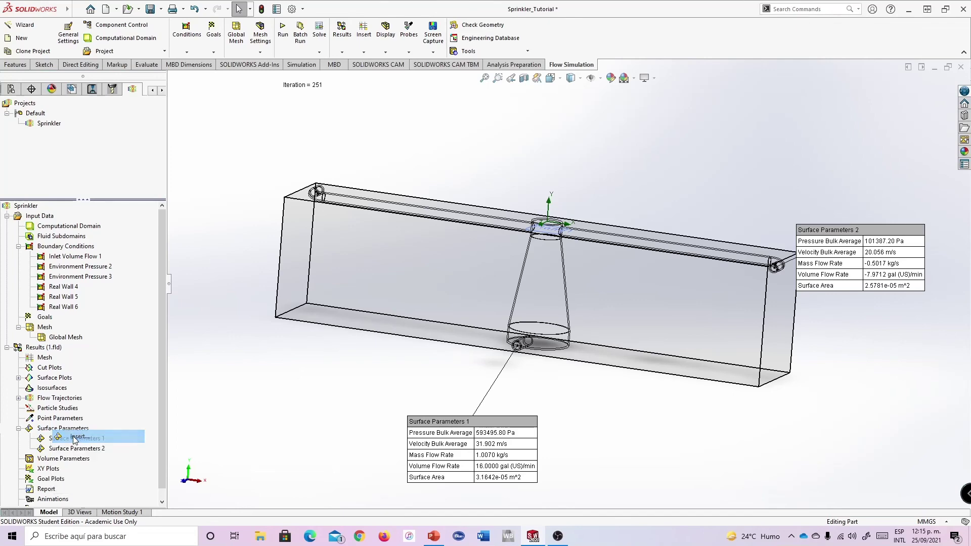
{"action": "middle_click_drag", "start_coordinate": [220, 250], "coordinate": [560, 381]}
{"action": "scroll", "coordinate": [694, 354], "scroll_direction": "down", "scroll_amount": 5}
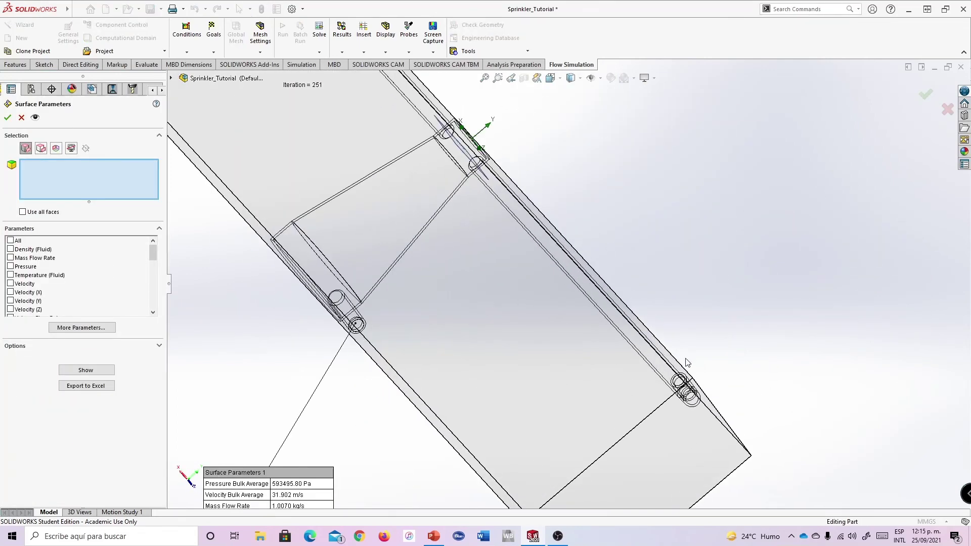
{"action": "right_click", "coordinate": [581, 330]}
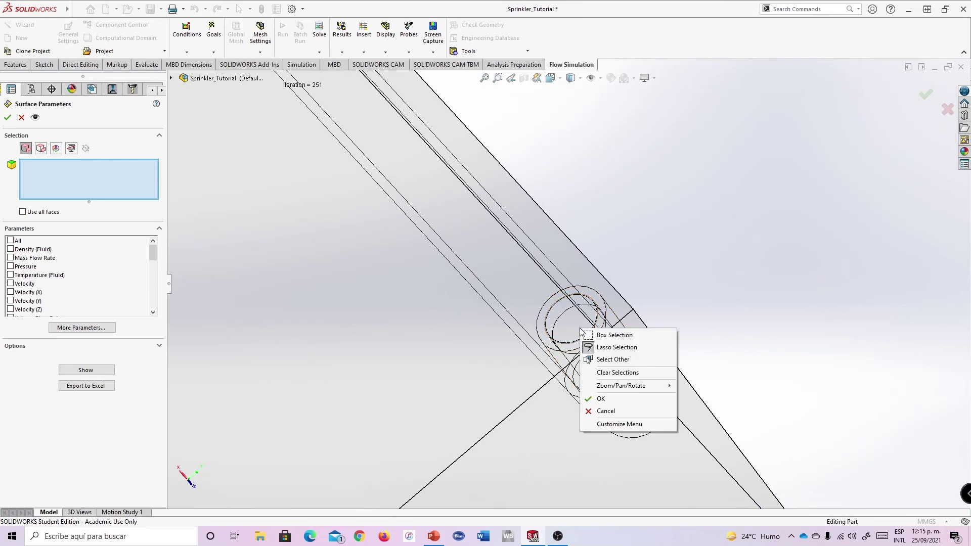
{"action": "left_click", "coordinate": [613, 359]}
{"action": "left_click", "coordinate": [645, 380]}
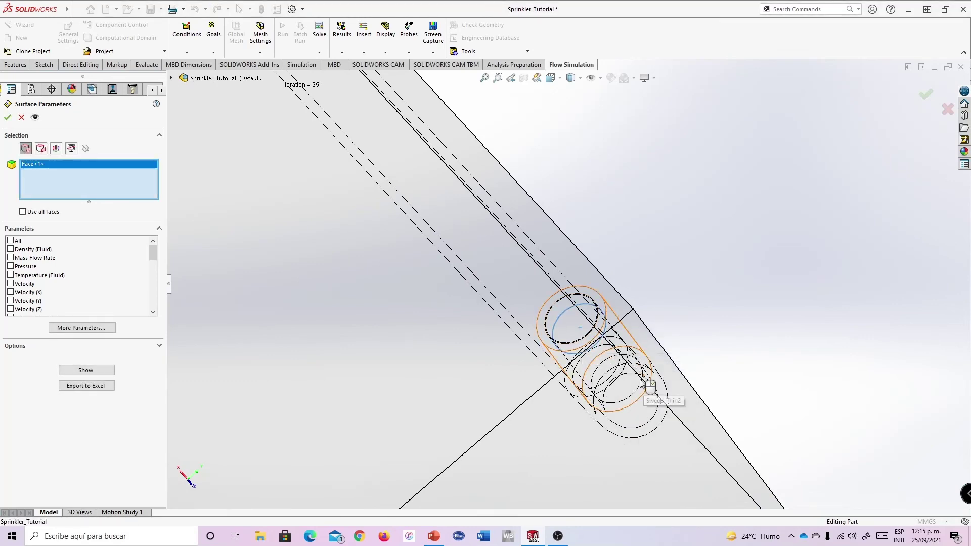
Evaluate Mass Flow Rate, Velocity, Volume Flow Rate, Pressure and Surface Area on the second nozzle's lid face and show the values
{"action": "scroll", "coordinate": [689, 323], "scroll_direction": "up", "scroll_amount": 5}
{"action": "middle_click_drag", "start_coordinate": [646, 283], "coordinate": [601, 248]}
{"action": "scroll", "coordinate": [578, 258], "scroll_direction": "up", "scroll_amount": 5}
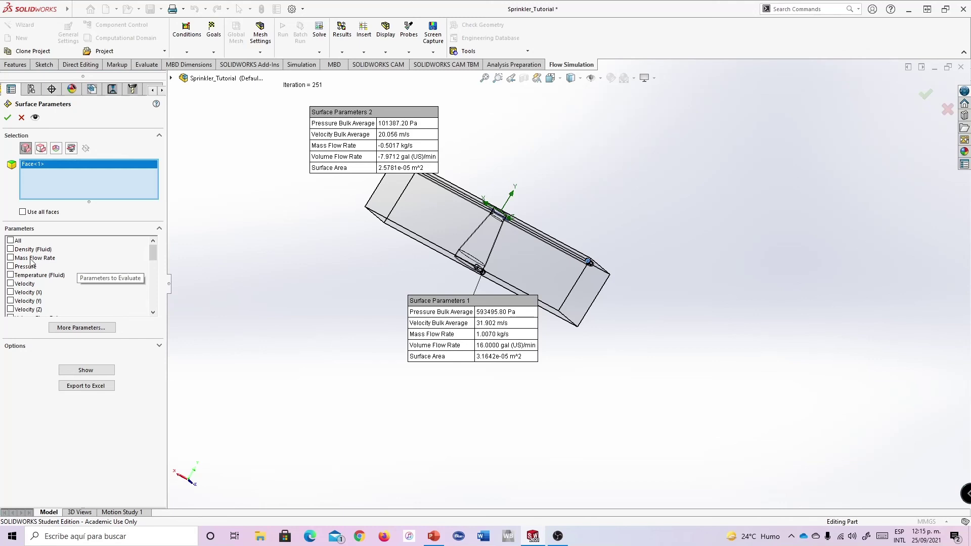
{"action": "left_click", "coordinate": [11, 259]}
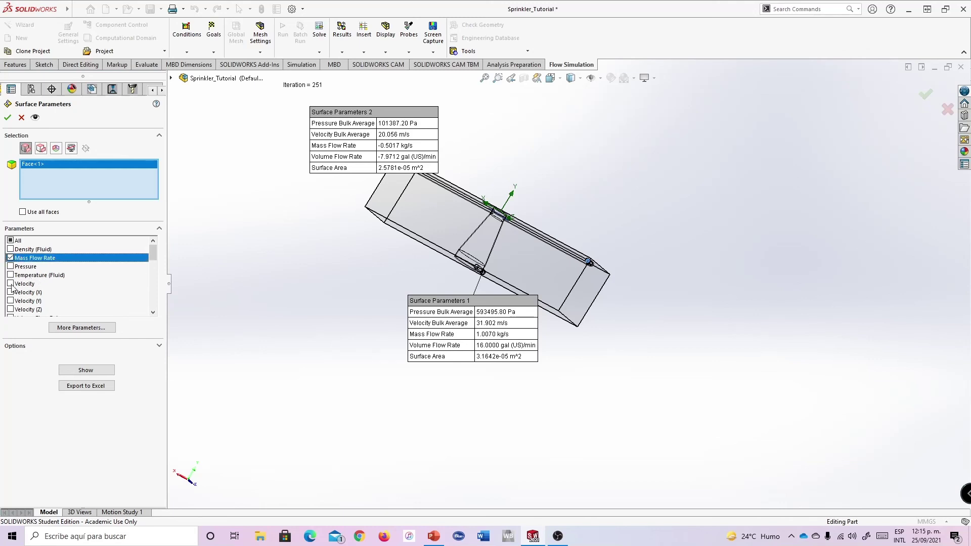
{"action": "left_click", "coordinate": [11, 284]}
{"action": "scroll", "coordinate": [31, 281], "scroll_direction": "down", "scroll_amount": 2}
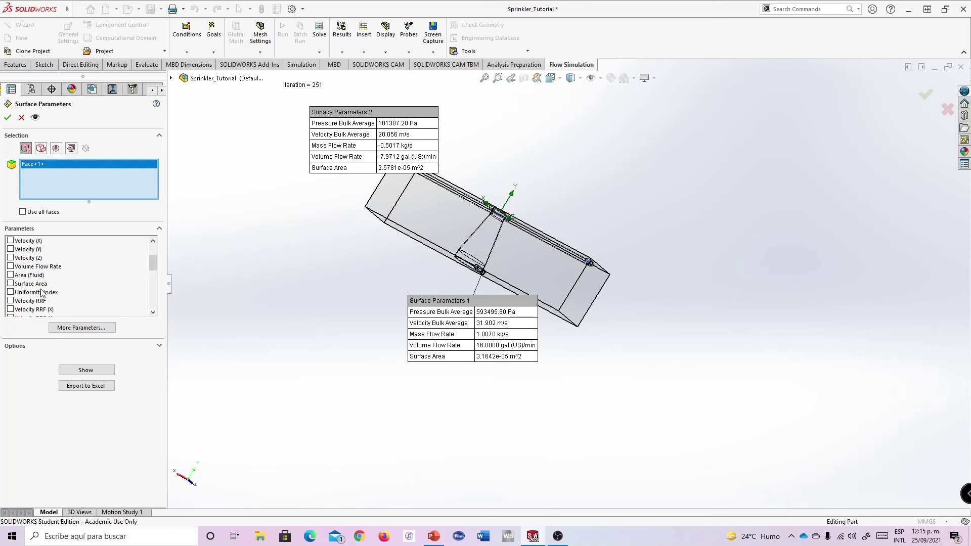
{"action": "scroll", "coordinate": [47, 281], "scroll_direction": "up", "scroll_amount": 1}
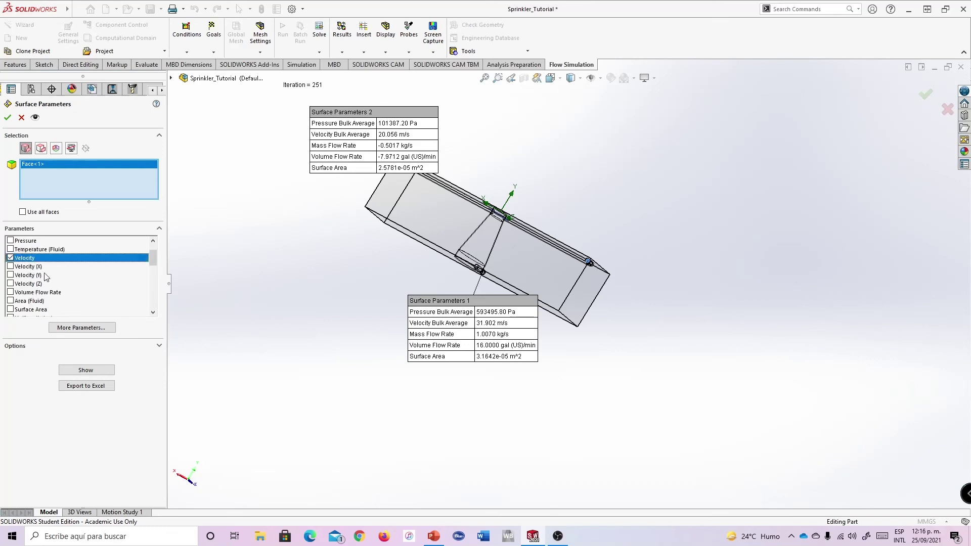
{"action": "left_click", "coordinate": [11, 293]}
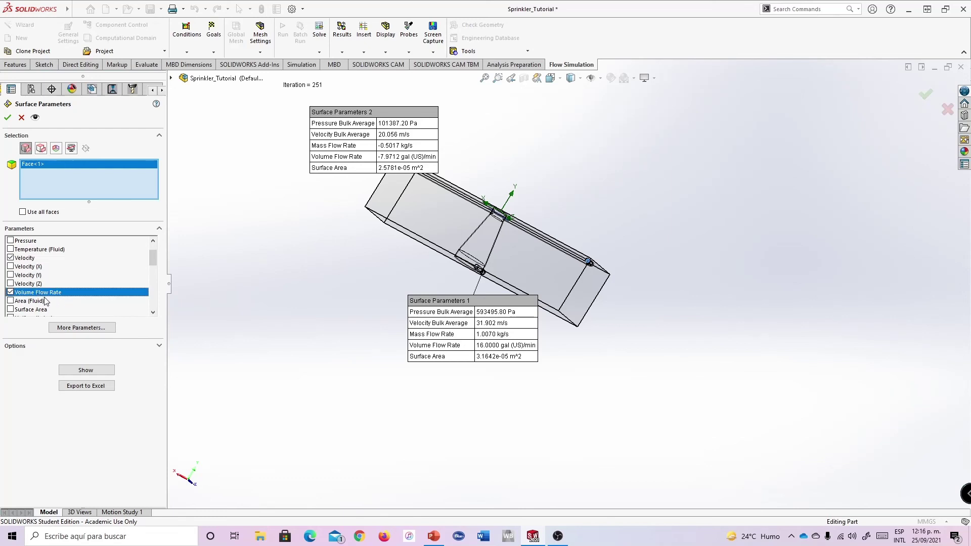
{"action": "scroll", "coordinate": [45, 296], "scroll_direction": "down", "scroll_amount": 1}
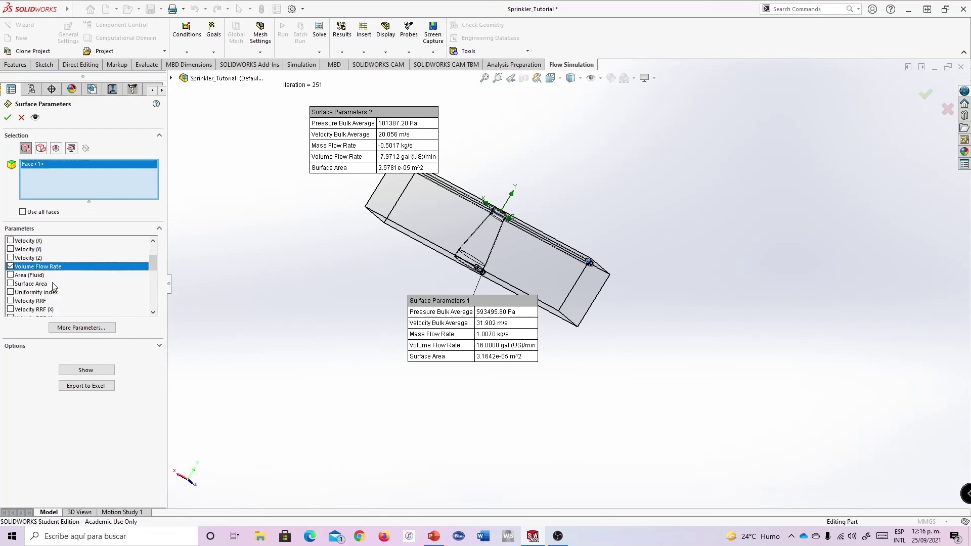
{"action": "scroll", "coordinate": [14, 286], "scroll_direction": "up", "scroll_amount": 2}
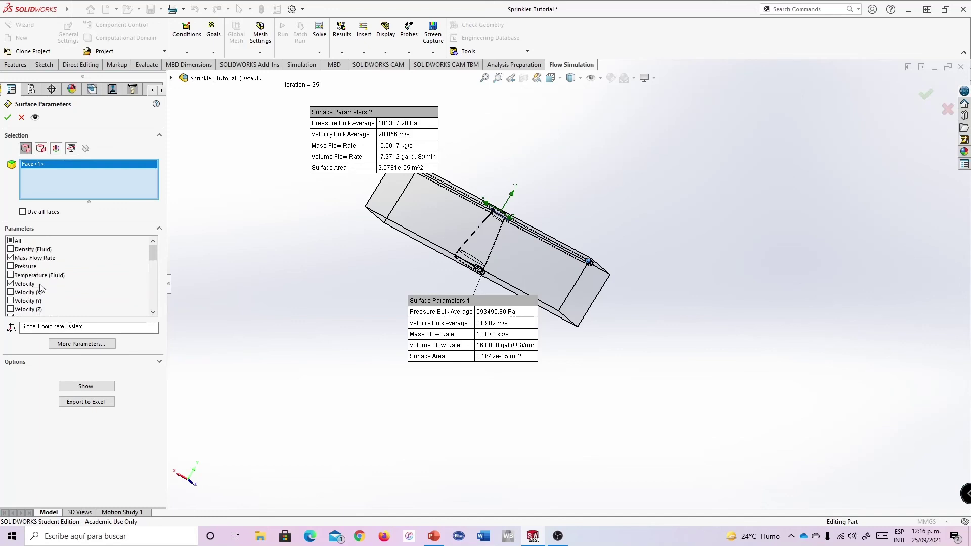
{"action": "left_click", "coordinate": [11, 267]}
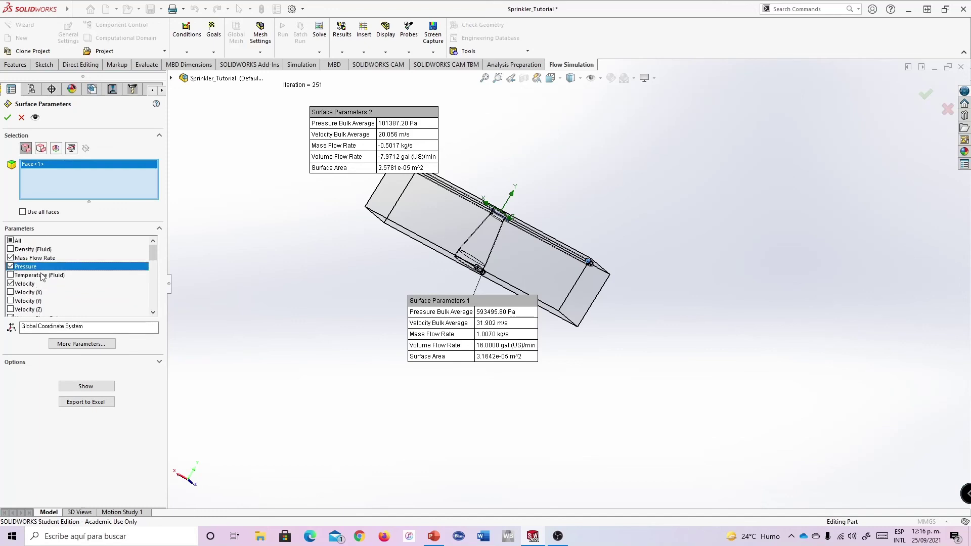
{"action": "scroll", "coordinate": [42, 276], "scroll_direction": "down", "scroll_amount": 2}
{"action": "scroll", "coordinate": [85, 279], "scroll_direction": "up", "scroll_amount": 2}
{"action": "left_click", "coordinate": [101, 387]}
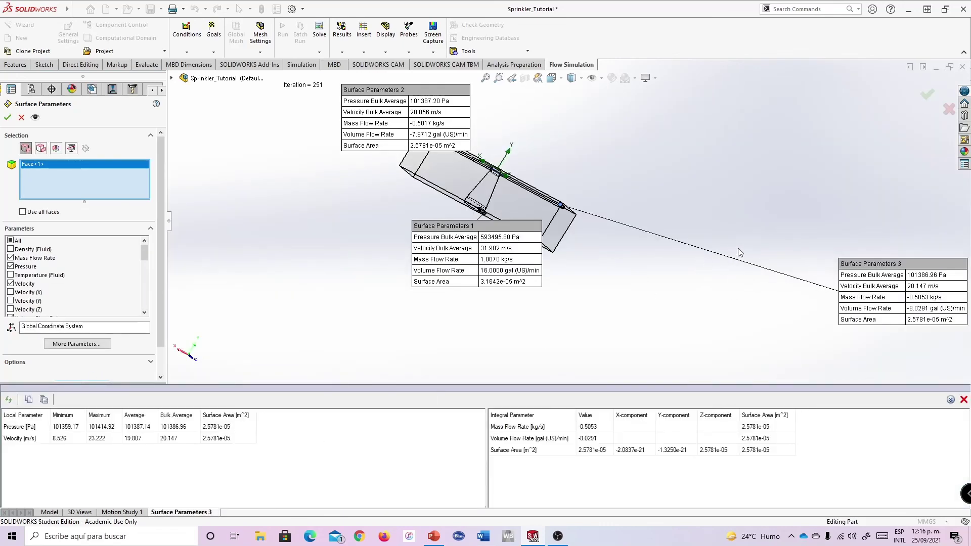
Compare the second nozzle's values with the inlet and first nozzle callouts, and close the third Surface Parameters result, keeping it
{"action": "middle_click_drag", "start_coordinate": [739, 253], "coordinate": [531, 205]}
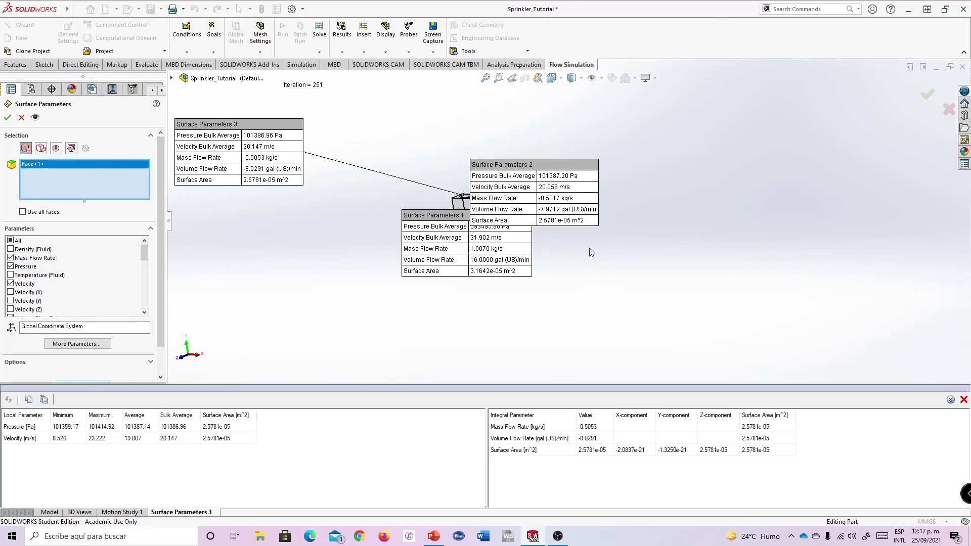
{"action": "scroll", "coordinate": [586, 248], "scroll_direction": "up", "scroll_amount": 2}
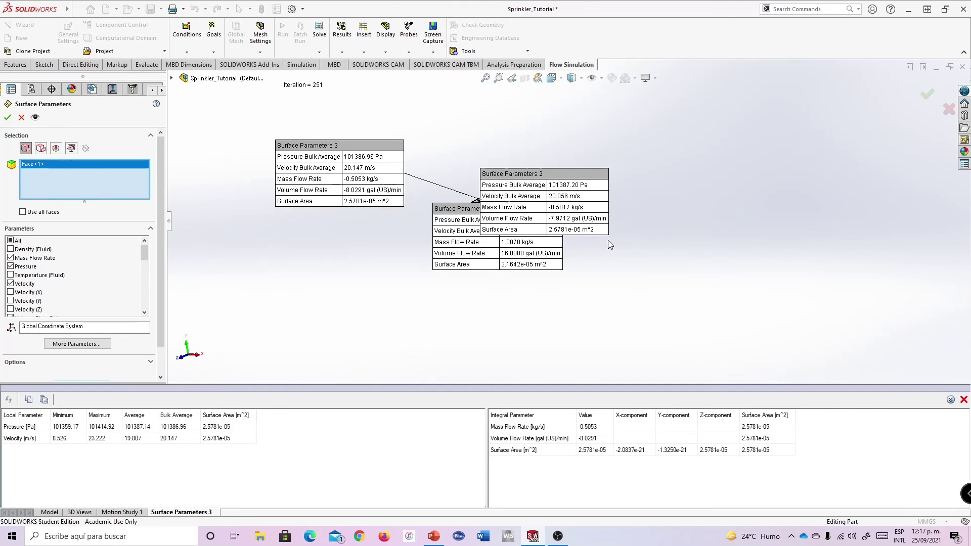
{"action": "key", "text": "Escape"}
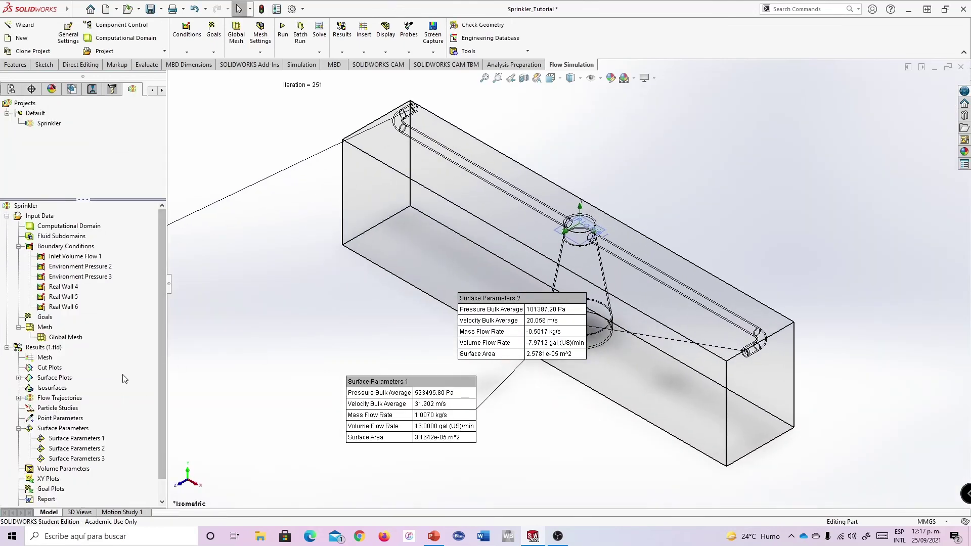
Show the Flow Trajectories 1 result on the sprinkler and hide all Surface Parameters callouts
{"action": "left_click", "coordinate": [18, 398]}
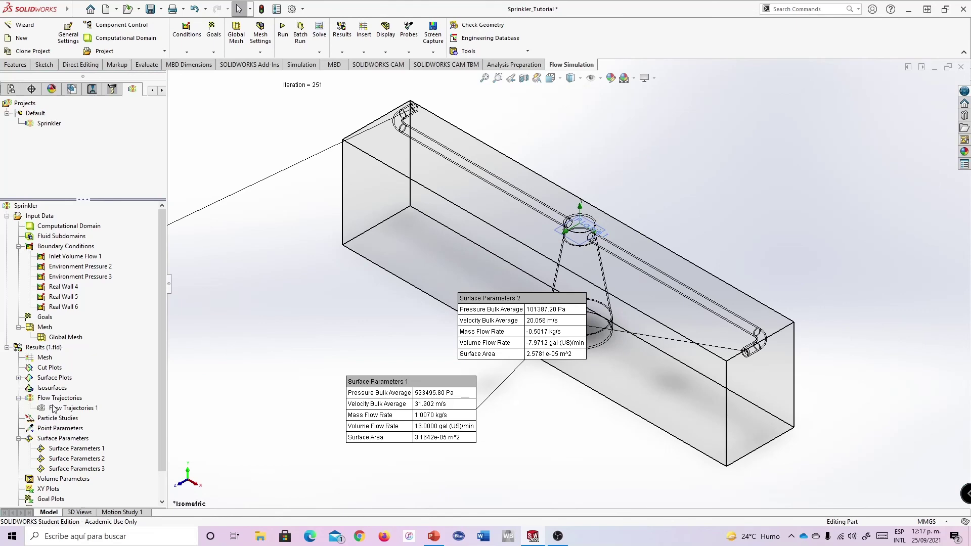
{"action": "right_click", "coordinate": [54, 408]}
{"action": "left_click", "coordinate": [88, 308]}
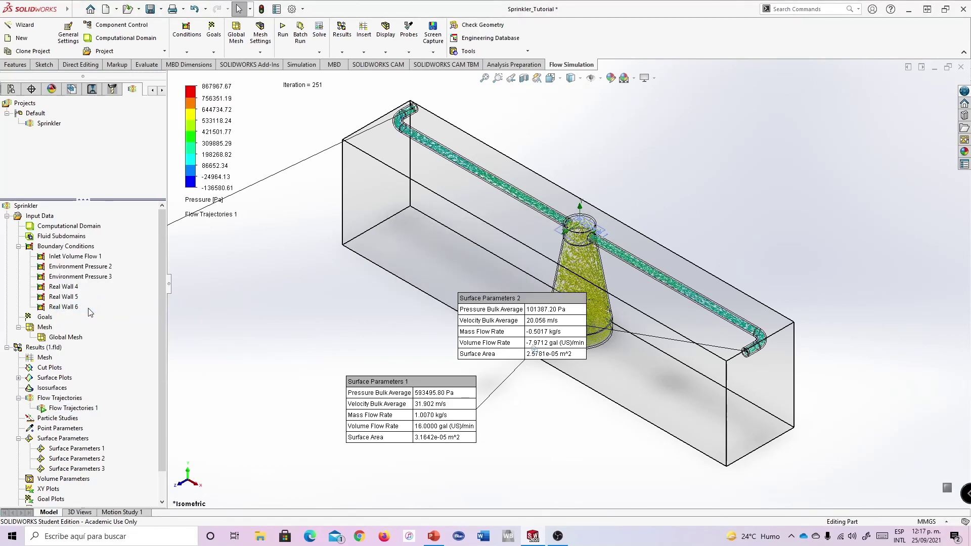
{"action": "right_click", "coordinate": [48, 440]}
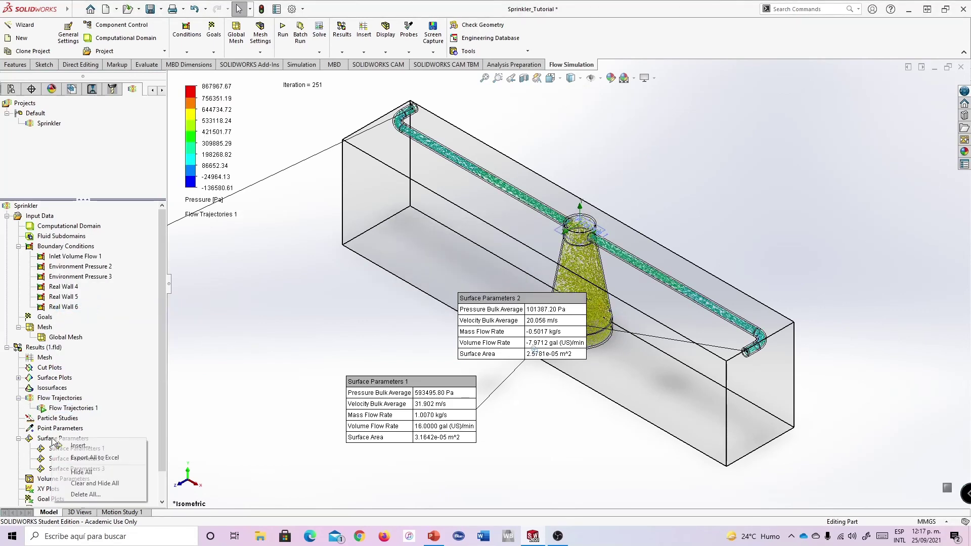
{"action": "left_click", "coordinate": [86, 473]}
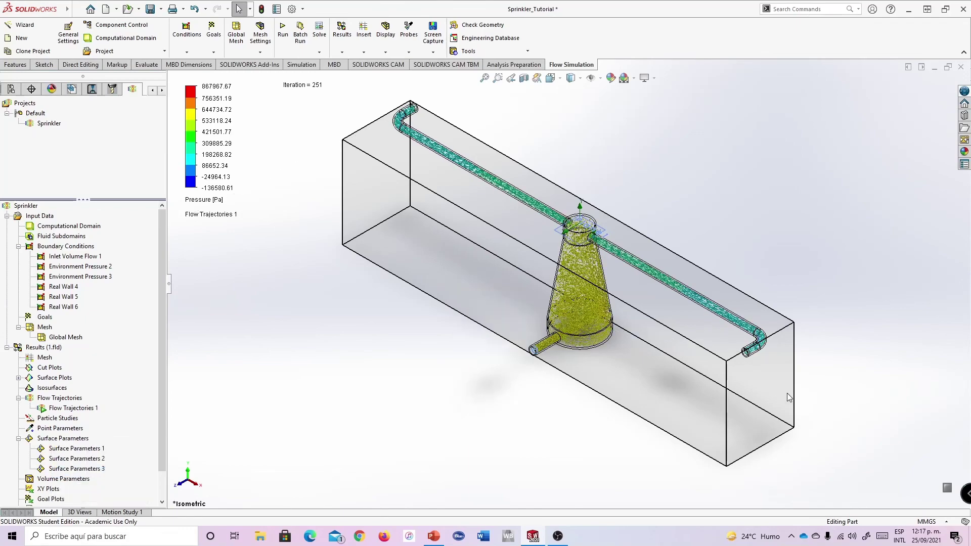
Colour the flow trajectories by Velocity instead of Pressure and save the sprinkler document
{"action": "left_click", "coordinate": [199, 200]}
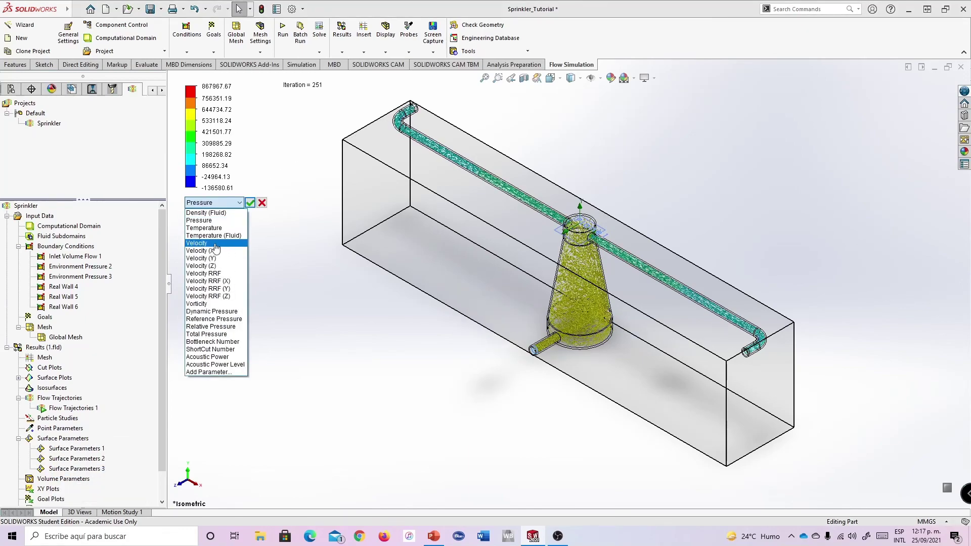
{"action": "left_click", "coordinate": [196, 244]}
{"action": "left_click", "coordinate": [250, 203]}
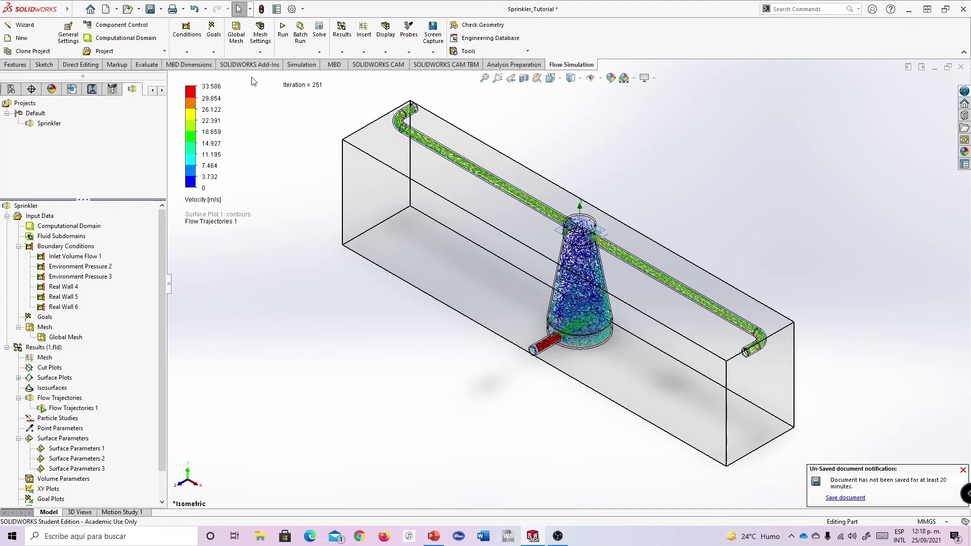
{"action": "left_click", "coordinate": [150, 9]}
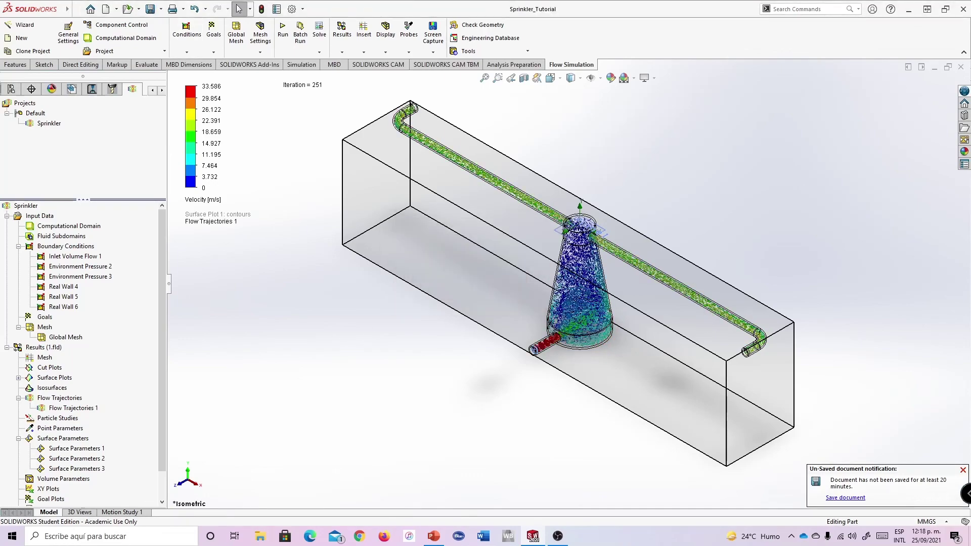